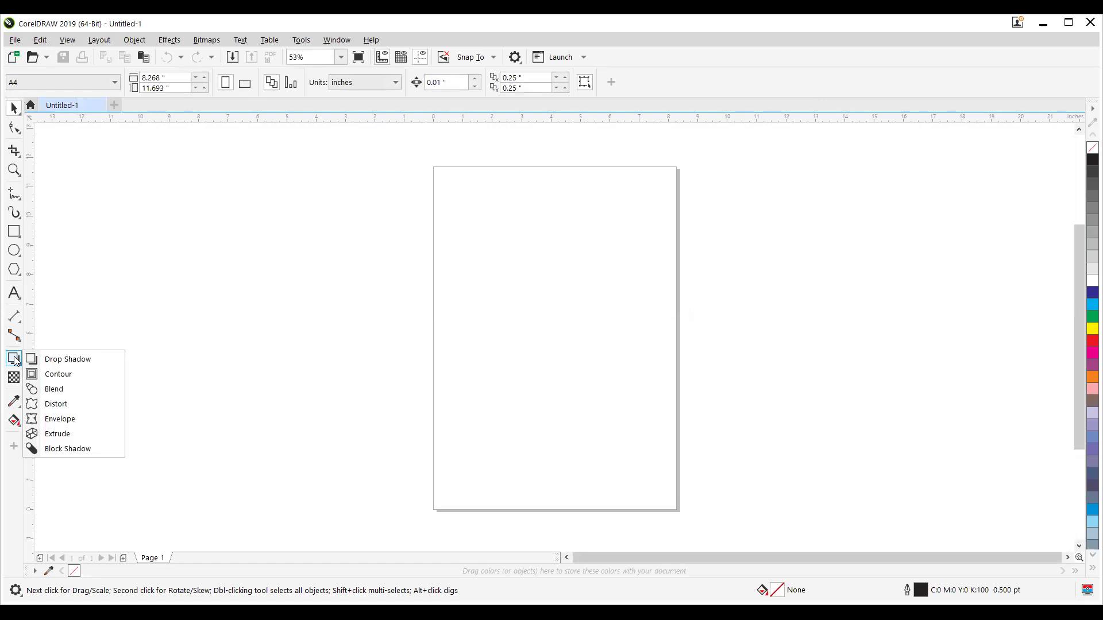
Draw a rectangle about 3.27 × 4.68 in on the page and a near-circular ellipse about 2.15 × 2.17 in beside it.
{"action": "left_click", "coordinate": [57, 374]}
{"action": "key", "text": "F6"}
{"action": "left_click_drag", "start_coordinate": [458, 190], "coordinate": [555, 327]}
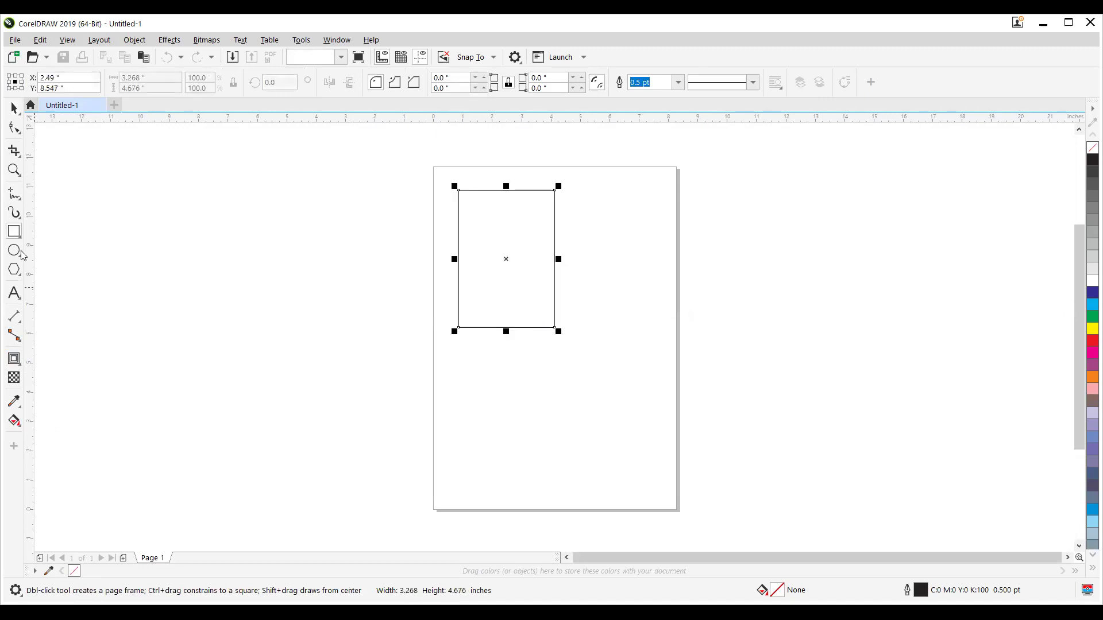
{"action": "left_click", "coordinate": [14, 250]}
{"action": "left_click_drag", "start_coordinate": [583, 202], "coordinate": [646, 266]}
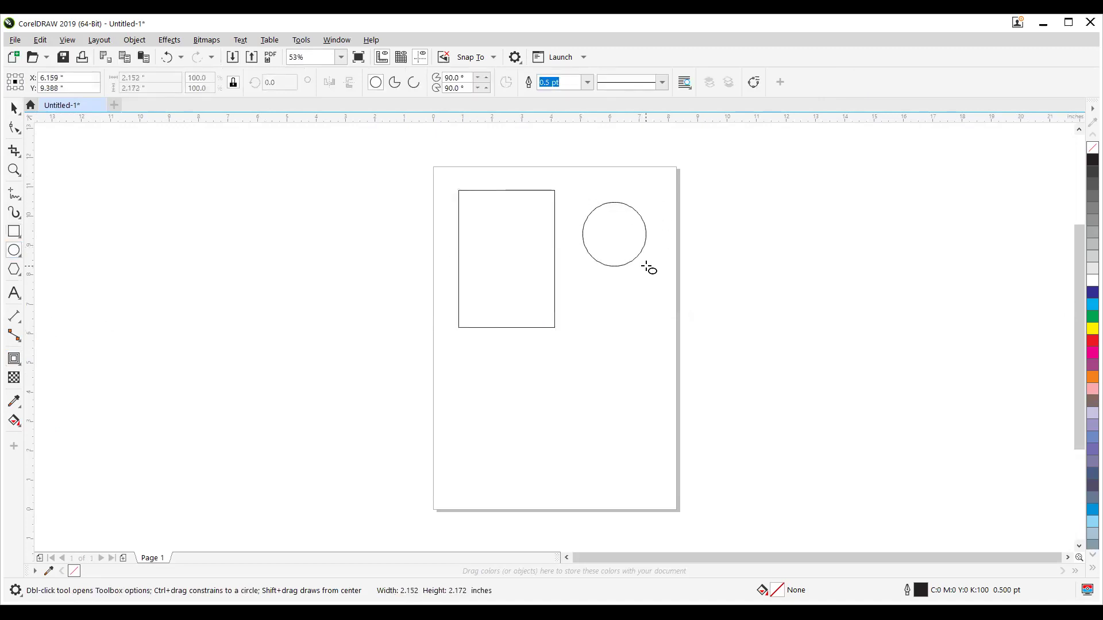
Apply an inward contour to the rectangle with an offset of about 0.489 in and set it to 2 contour steps.
{"action": "left_click", "coordinate": [13, 108]}
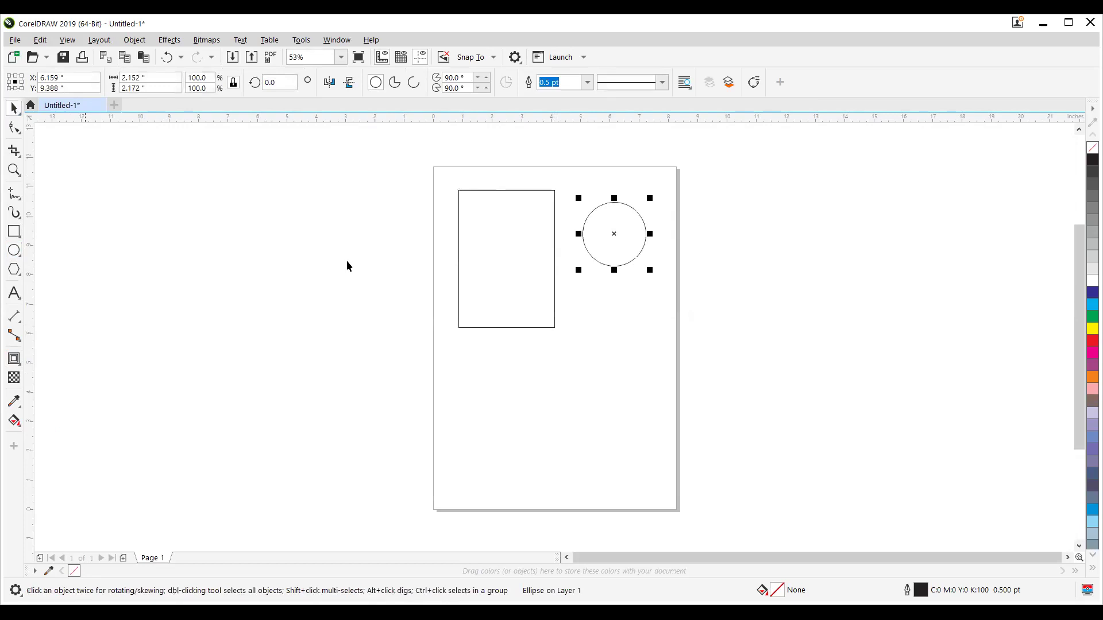
{"action": "left_click", "coordinate": [492, 267]}
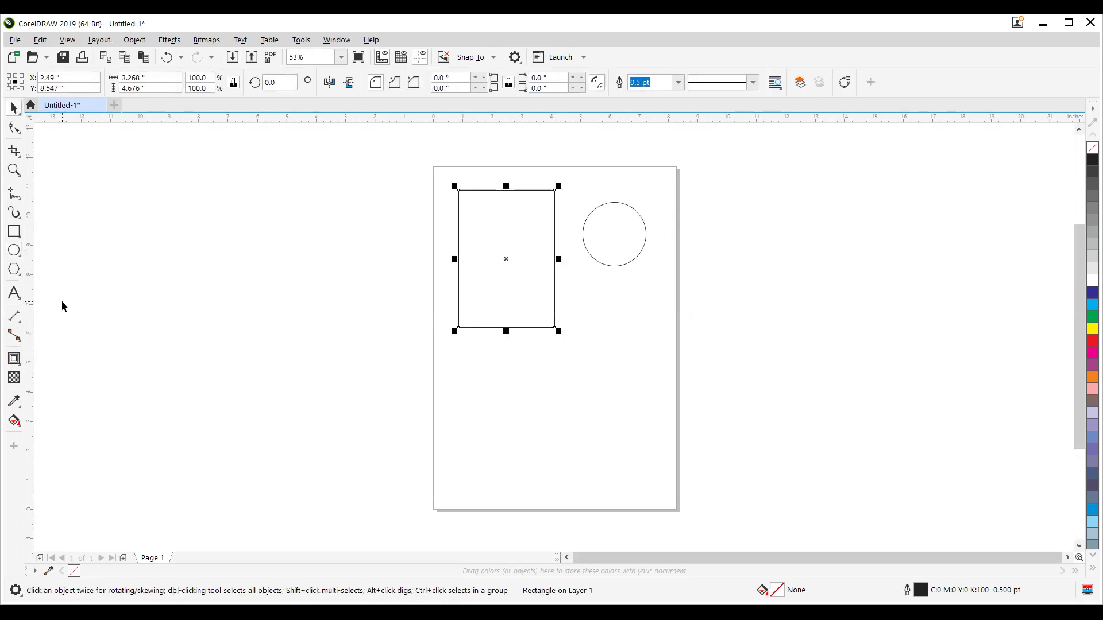
{"action": "left_click", "coordinate": [13, 358]}
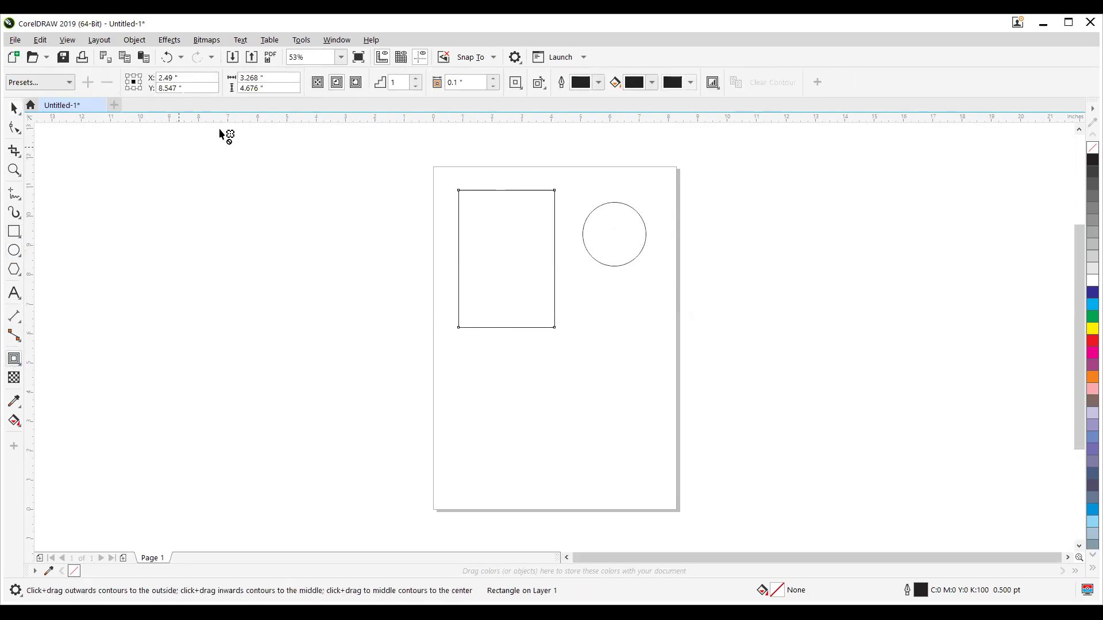
{"action": "left_click_drag", "start_coordinate": [464, 246], "coordinate": [473, 246]}
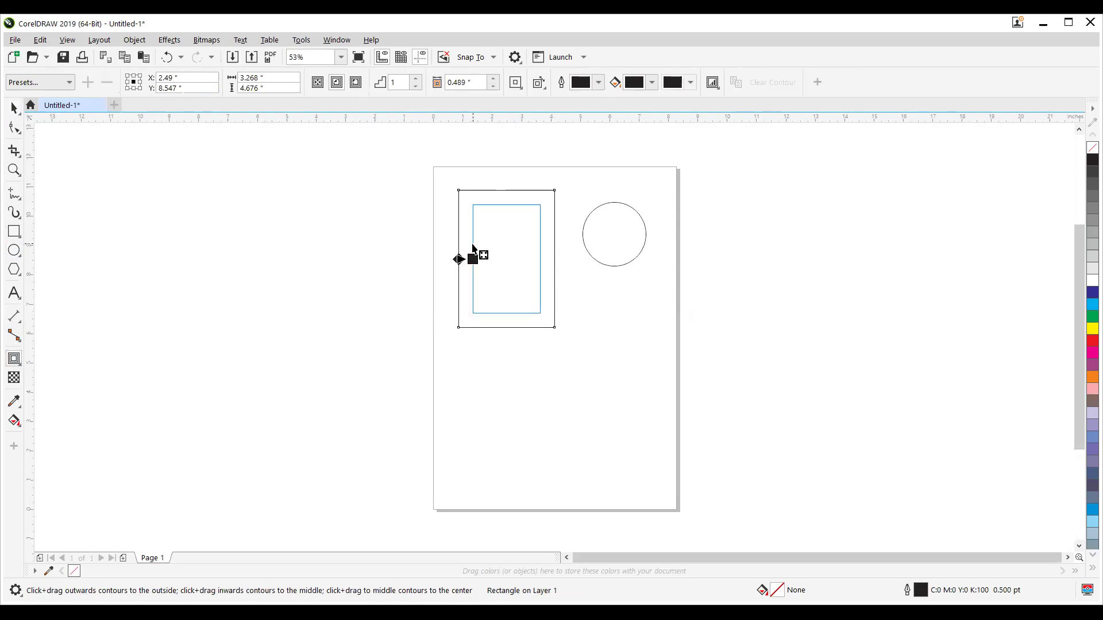
{"action": "left_click_drag", "start_coordinate": [473, 246], "coordinate": [472, 247]}
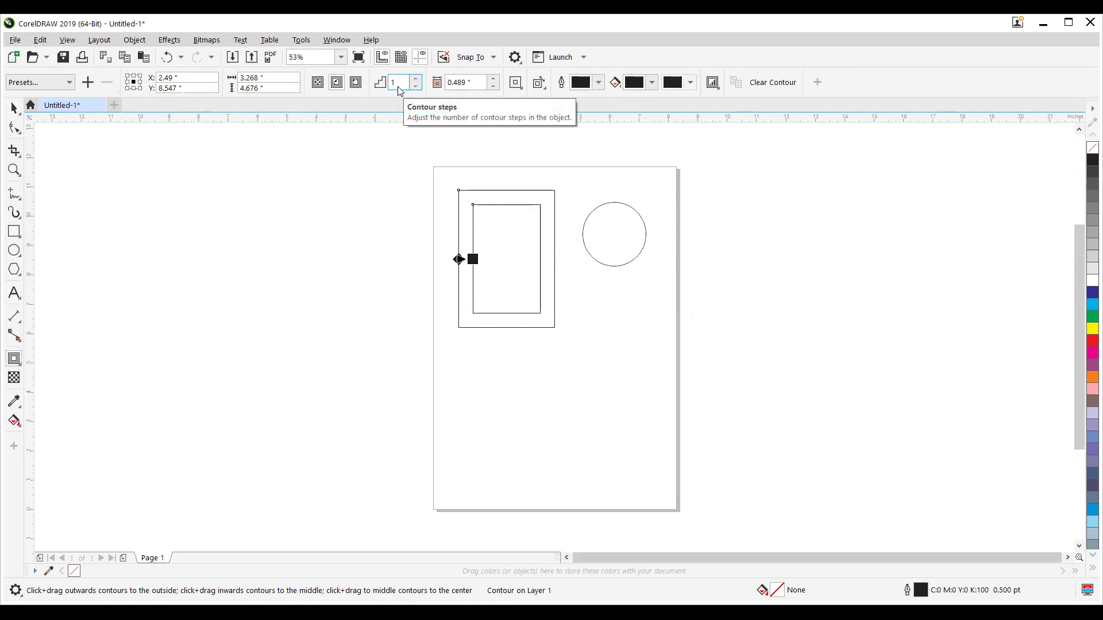
{"action": "left_click", "coordinate": [415, 78]}
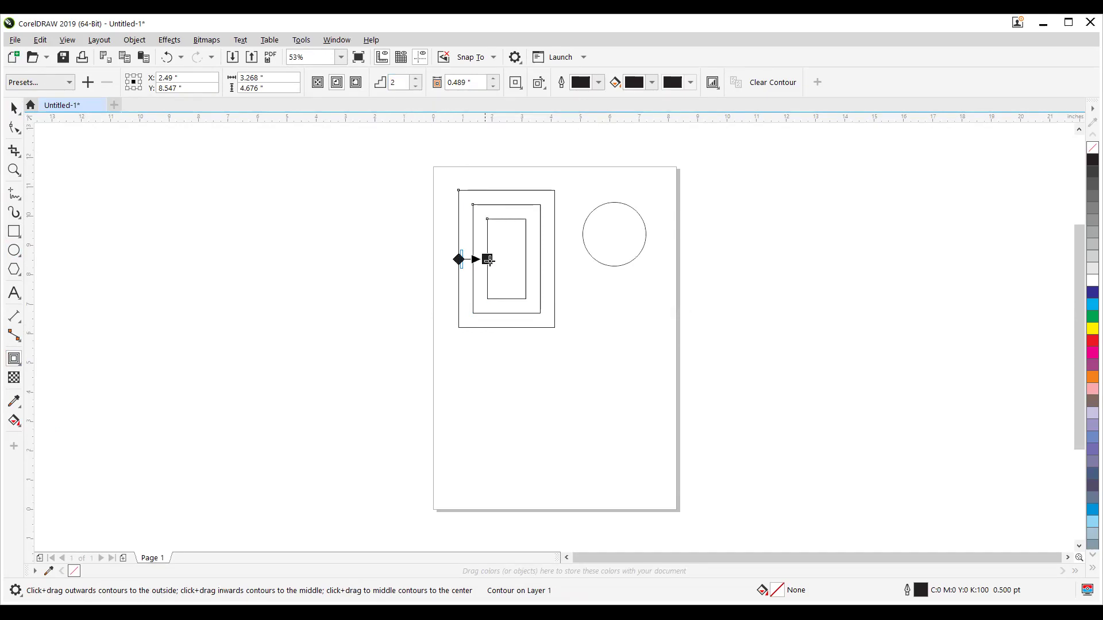
Set the outline color of the rectangle's contour to red (C:0 M:100 Y:100 K:0).
{"action": "scroll", "coordinate": [485, 261], "scroll_direction": "up", "scroll_amount": 3}
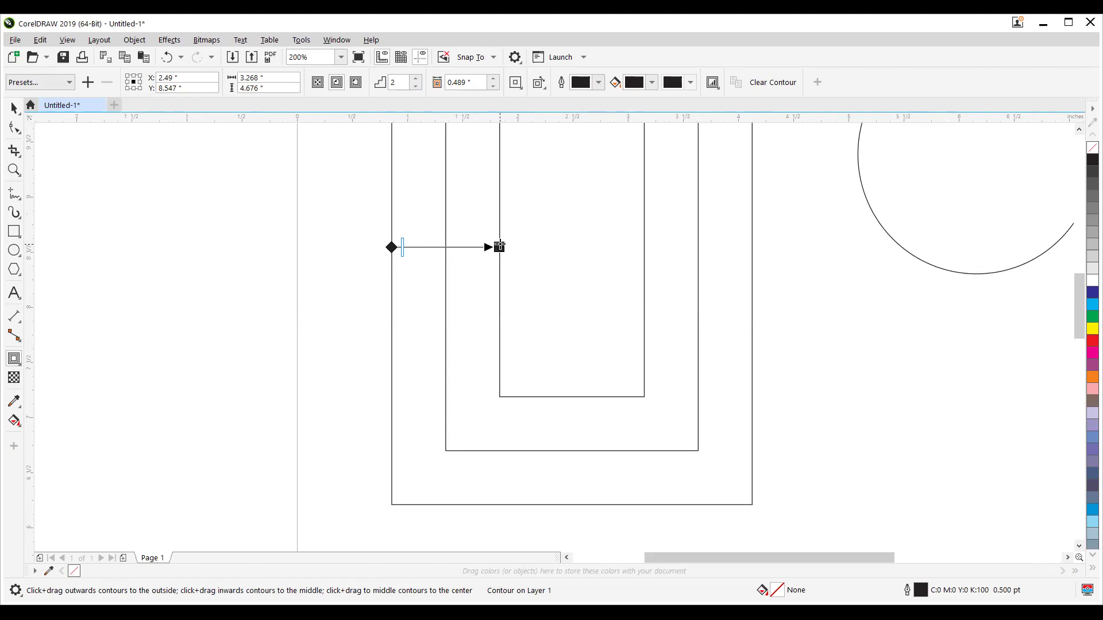
{"action": "left_click", "coordinate": [600, 84]}
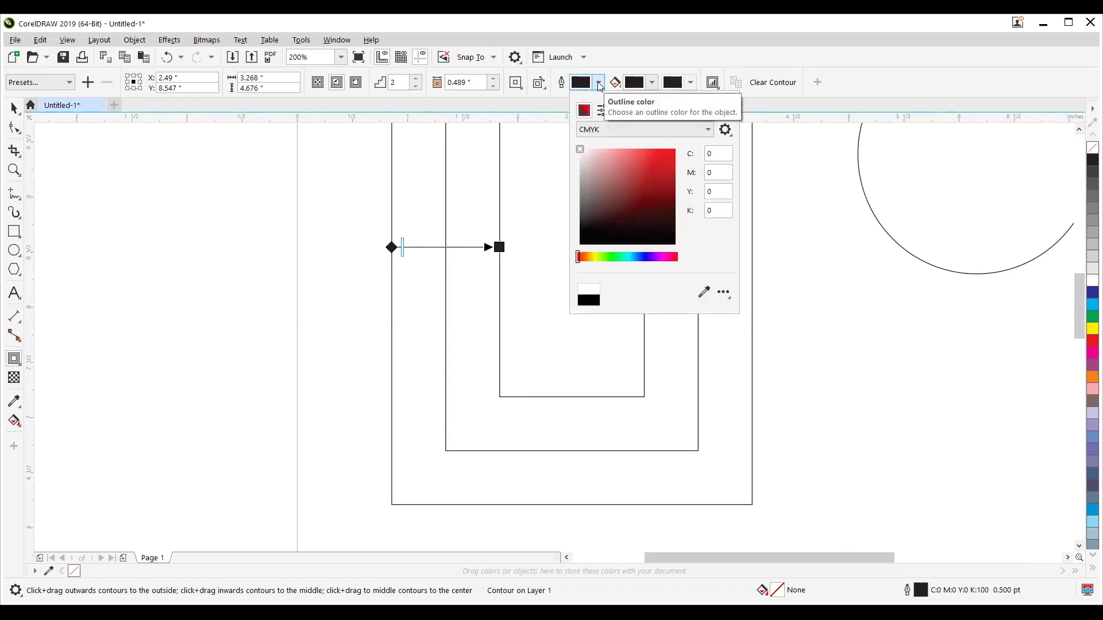
{"action": "left_click", "coordinate": [665, 148]}
{"action": "left_click", "coordinate": [674, 149]}
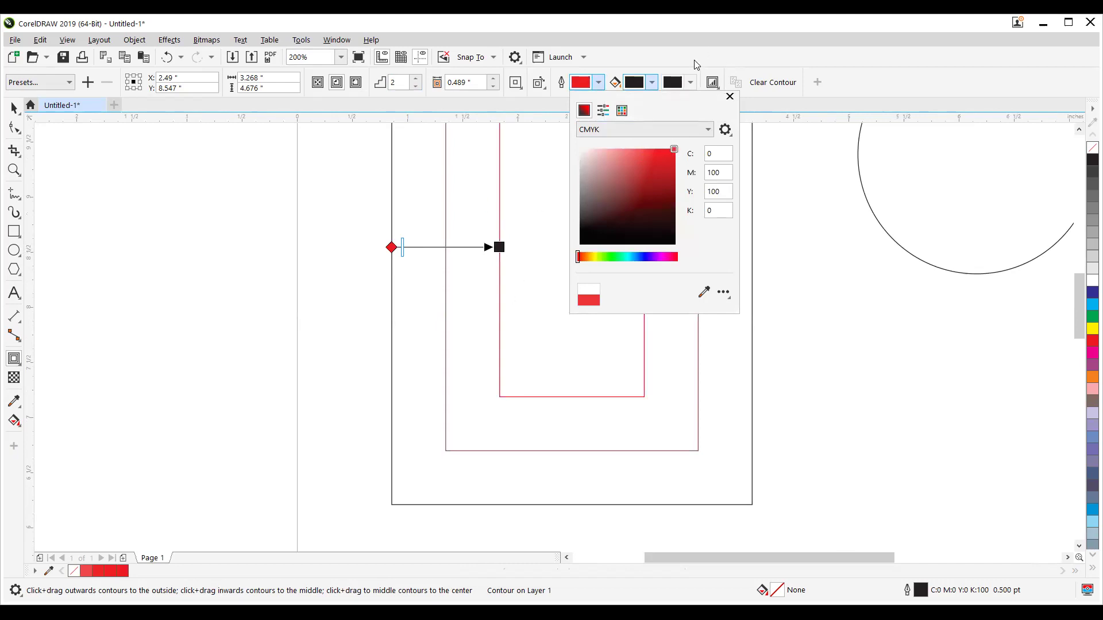
{"action": "left_click", "coordinate": [505, 277]}
Set the original rectangle's outline color to blue (C:100 M:100 Y:0 K:0) and inspect the color progression between the contour lines.
{"action": "scroll", "coordinate": [506, 277], "scroll_direction": "down", "scroll_amount": 1}
{"action": "left_click_drag", "start_coordinate": [506, 277], "coordinate": [450, 334]}
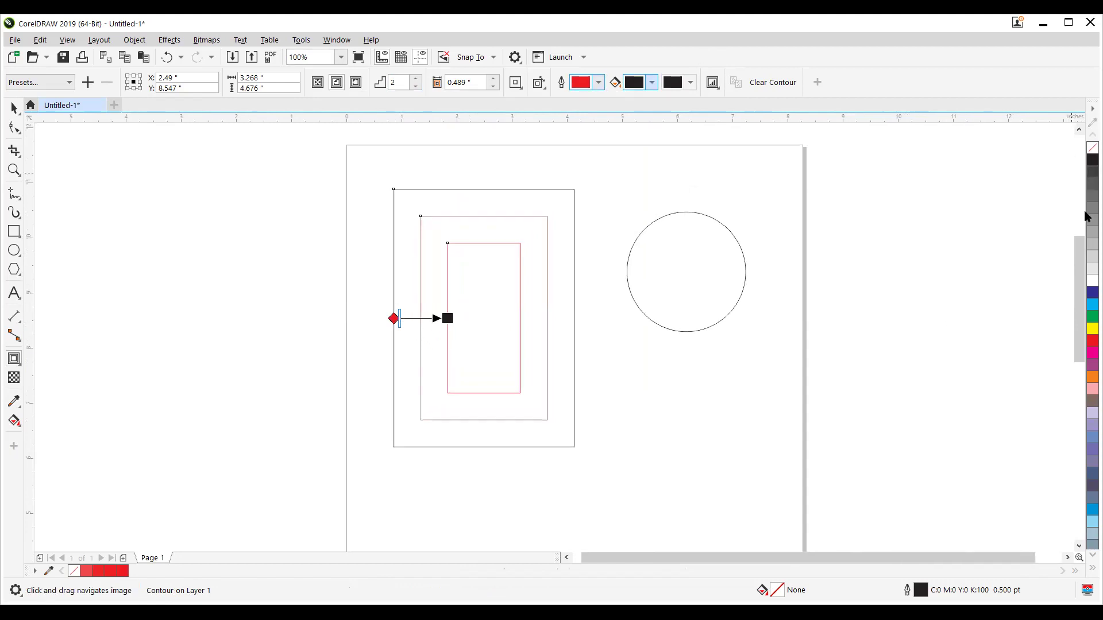
{"action": "right_click", "coordinate": [1087, 295]}
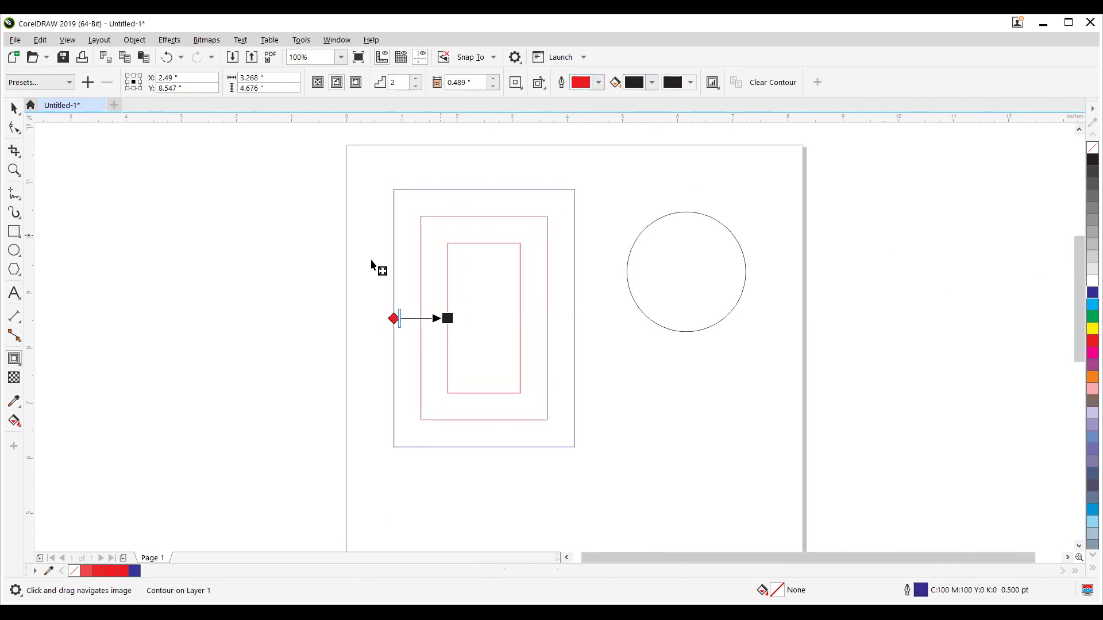
{"action": "scroll", "coordinate": [429, 340], "scroll_direction": "up", "scroll_amount": 5}
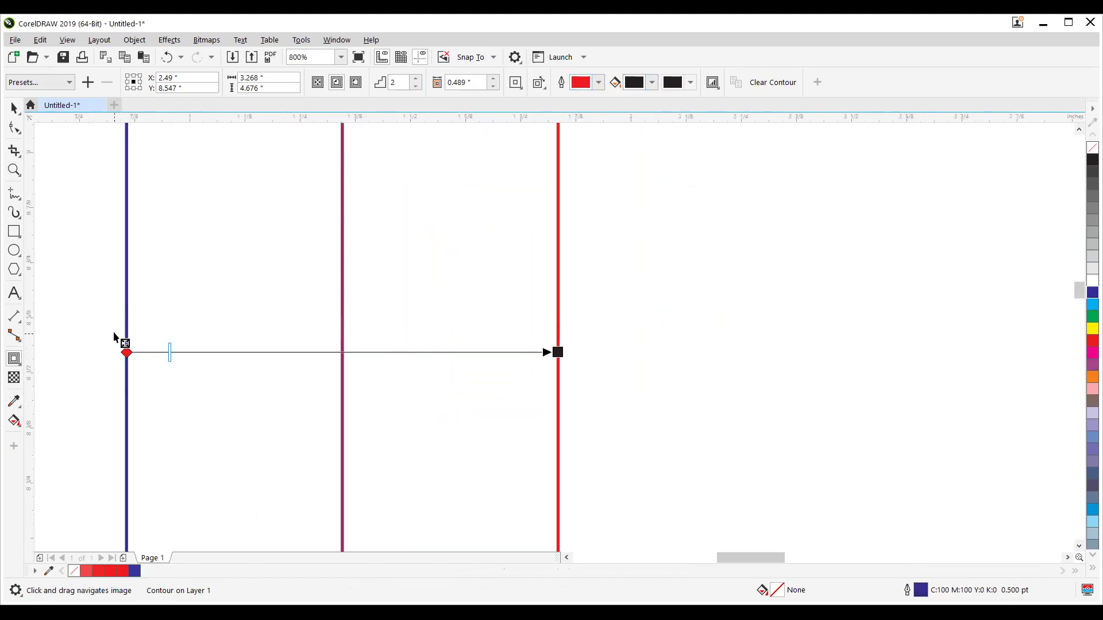
{"action": "scroll", "coordinate": [558, 272], "scroll_direction": "down", "scroll_amount": 1}
{"action": "scroll", "coordinate": [557, 276], "scroll_direction": "down", "scroll_amount": 4}
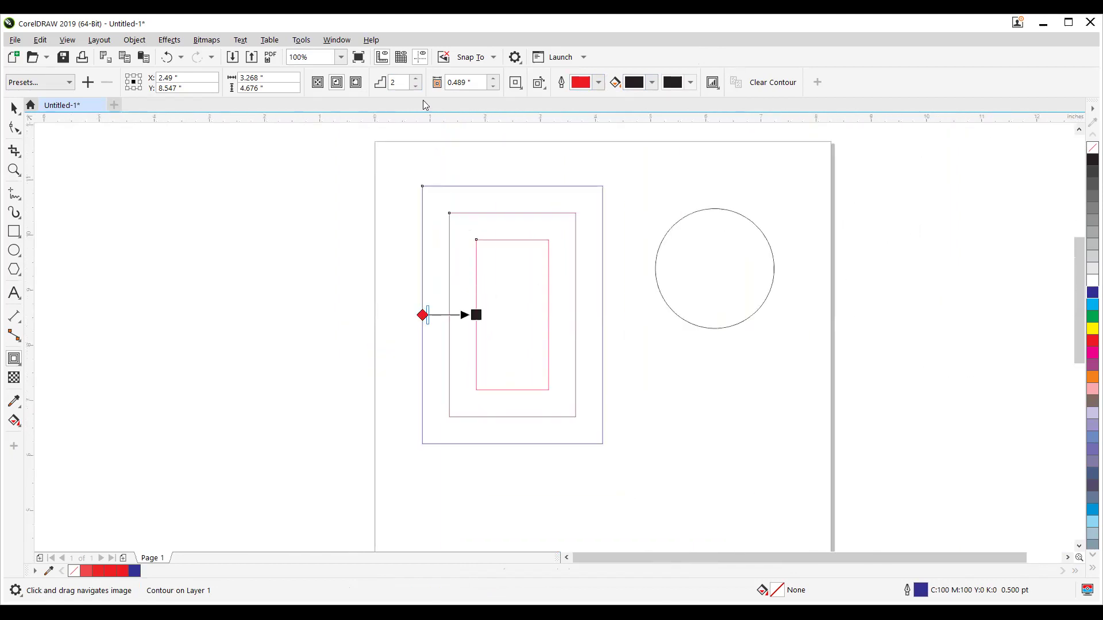
Set the rectangle's contour to 3 steps and select its contour offset value.
{"action": "left_click", "coordinate": [416, 80]}
{"action": "left_click", "coordinate": [417, 83]}
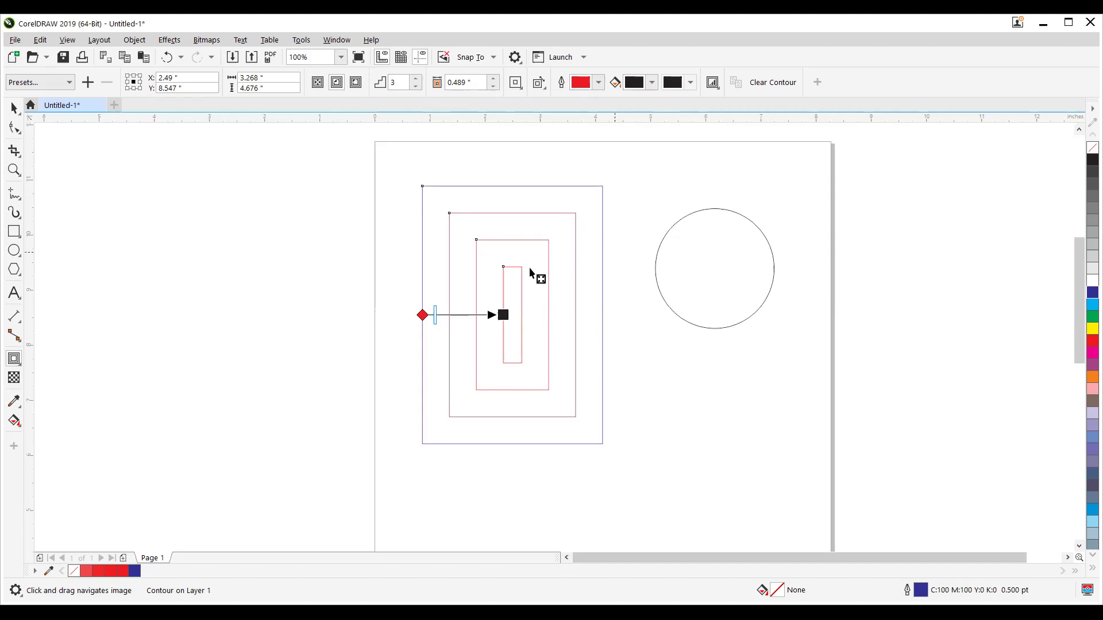
{"action": "double_click", "coordinate": [475, 83]}
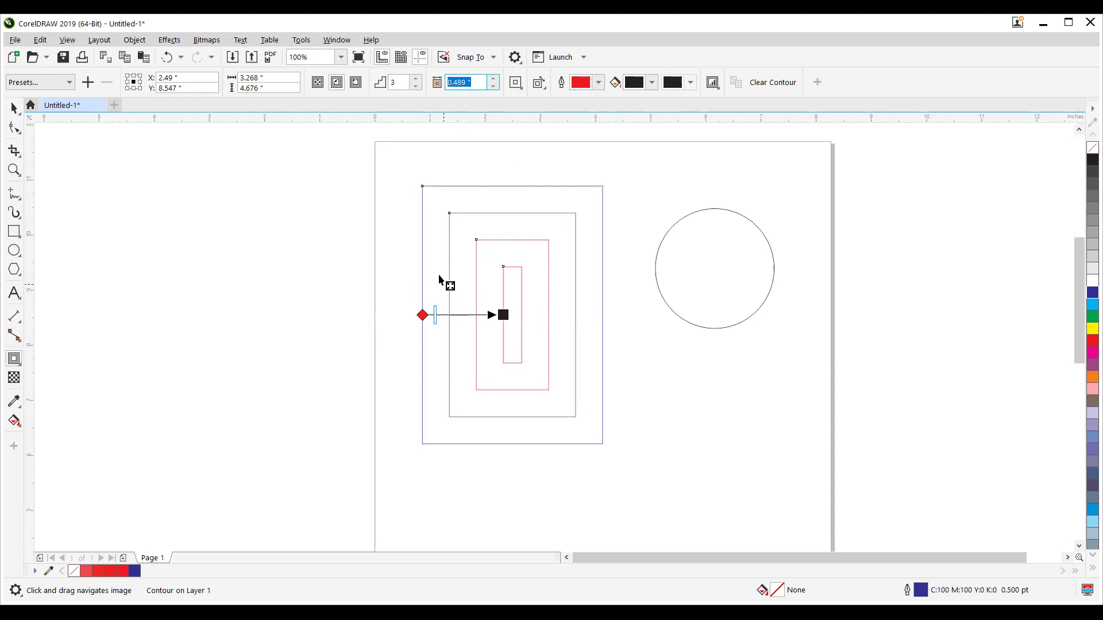
Raise the contour to 500 steps with an offset of about 0.003 in using the interactive contour slider on the rectangle.
{"action": "scroll", "coordinate": [438, 317], "scroll_direction": "up", "scroll_amount": 2}
{"action": "scroll", "coordinate": [439, 316], "scroll_direction": "up", "scroll_amount": 1}
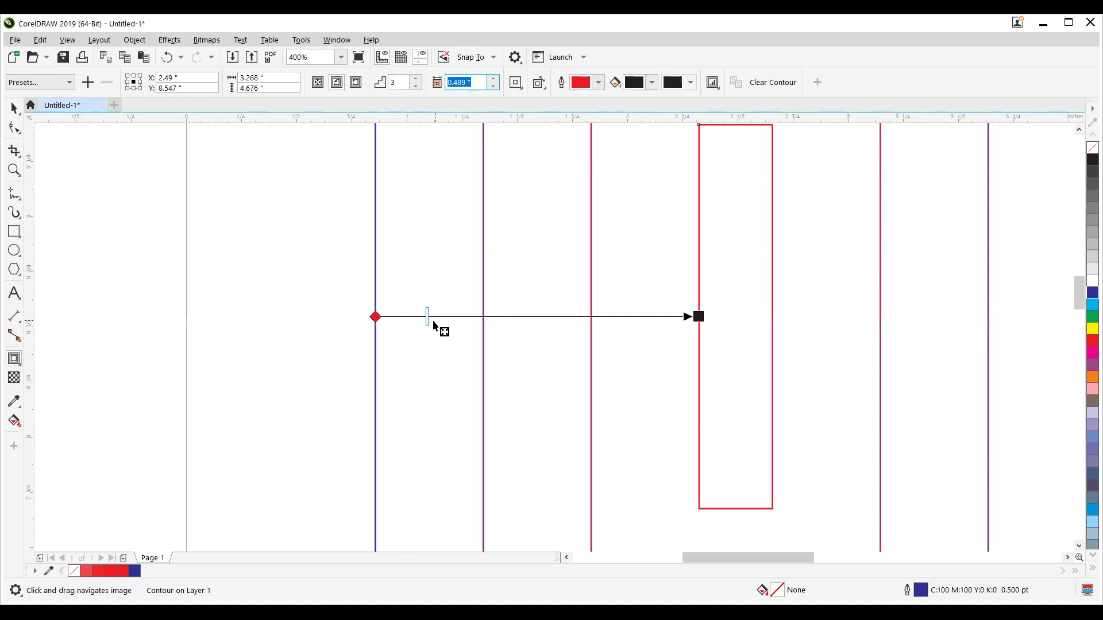
{"action": "left_click_drag", "start_coordinate": [428, 316], "coordinate": [666, 325]}
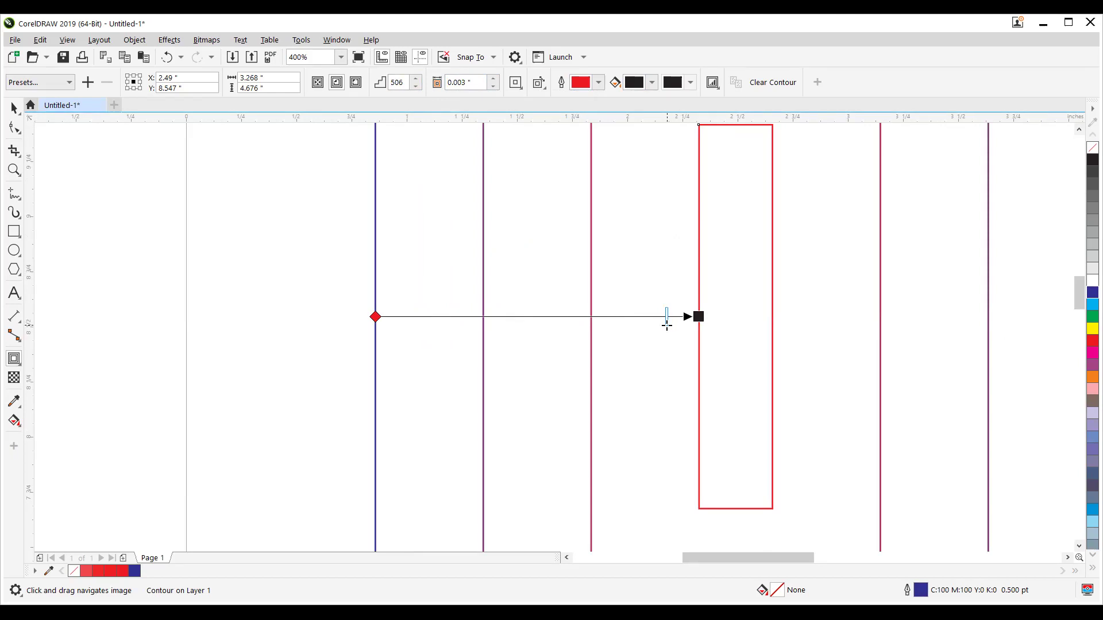
{"action": "left_click_drag", "start_coordinate": [666, 325], "coordinate": [667, 325]}
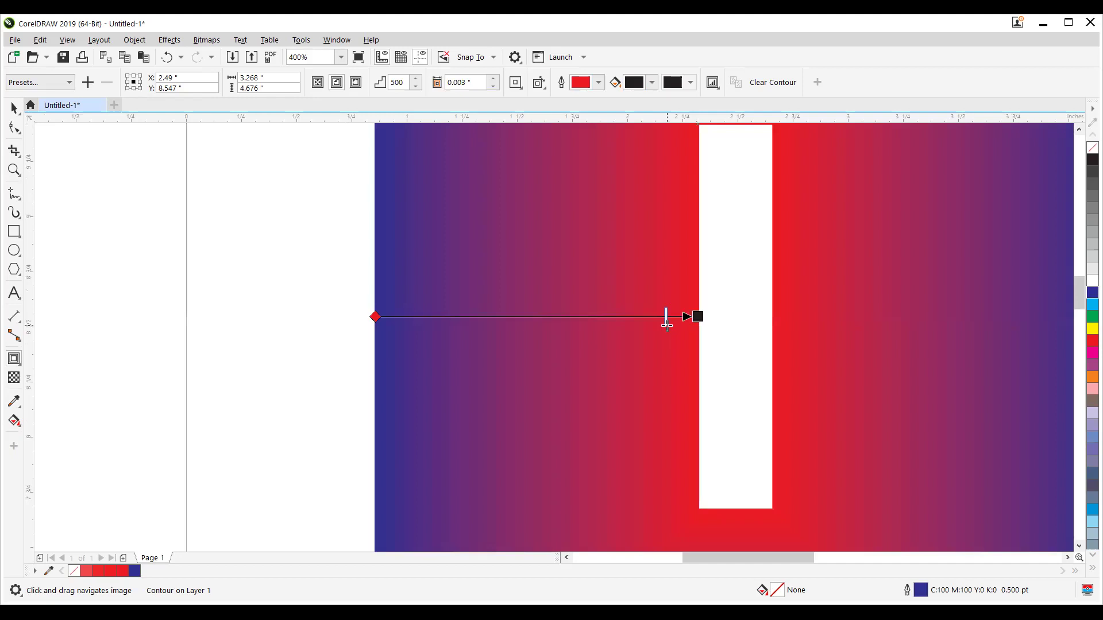
Reduce the contour density to 8 steps with an offset of about 0.15 in using the contour slider.
{"action": "scroll", "coordinate": [557, 343], "scroll_direction": "down", "scroll_amount": 2}
{"action": "left_click_drag", "start_coordinate": [509, 343], "coordinate": [345, 315]}
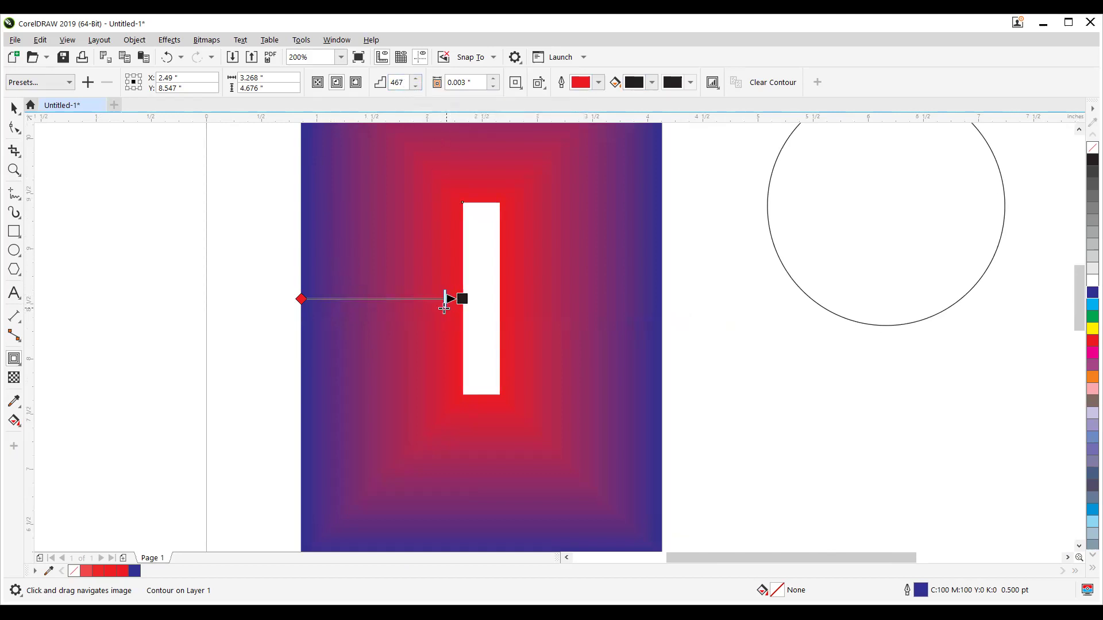
{"action": "mouse_move", "coordinate": [447, 299]}
{"action": "left_mouse_down"}
{"action": "mouse_move", "coordinate": [383, 308]}
{"action": "mouse_move", "coordinate": [391, 317]}
{"action": "mouse_move", "coordinate": [389, 306]}
{"action": "mouse_move", "coordinate": [373, 305]}
{"action": "left_mouse_up"}
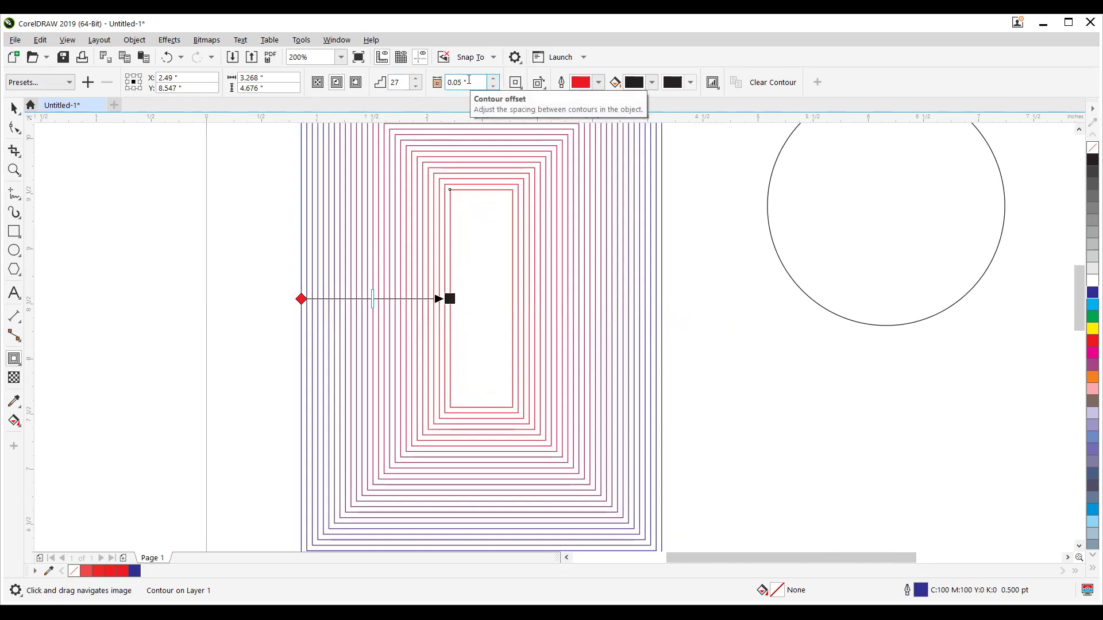
{"action": "left_click_drag", "start_coordinate": [373, 299], "coordinate": [341, 299]}
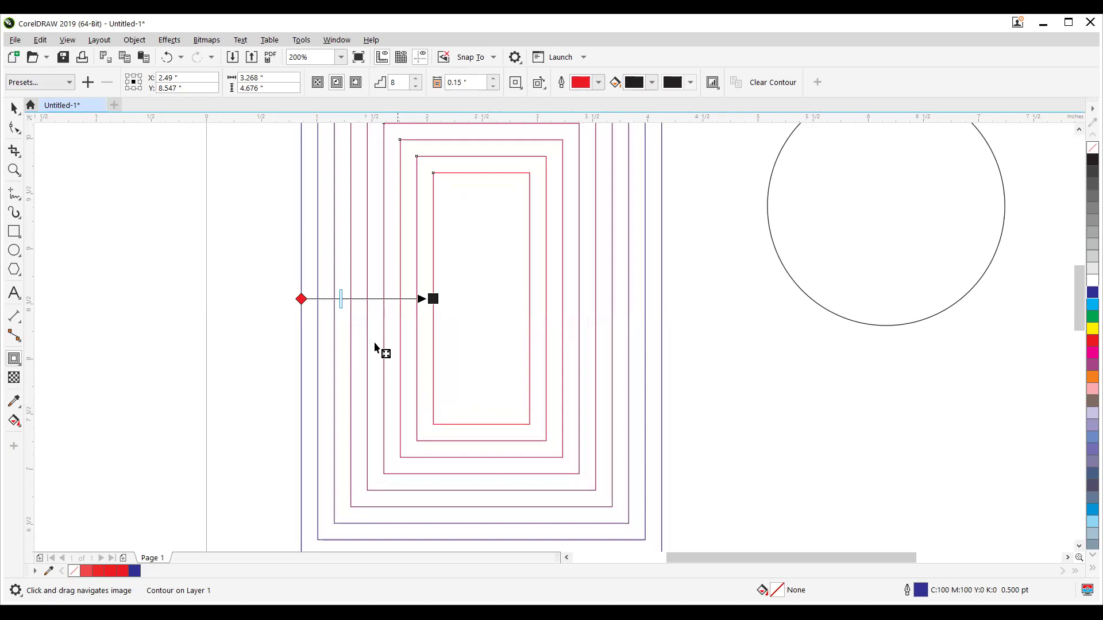
Fill the rectangle to its center with contours at an offset of about 0.003 in using the slider, and switch to the Pick tool.
{"action": "left_click_drag", "start_coordinate": [342, 299], "coordinate": [468, 299]}
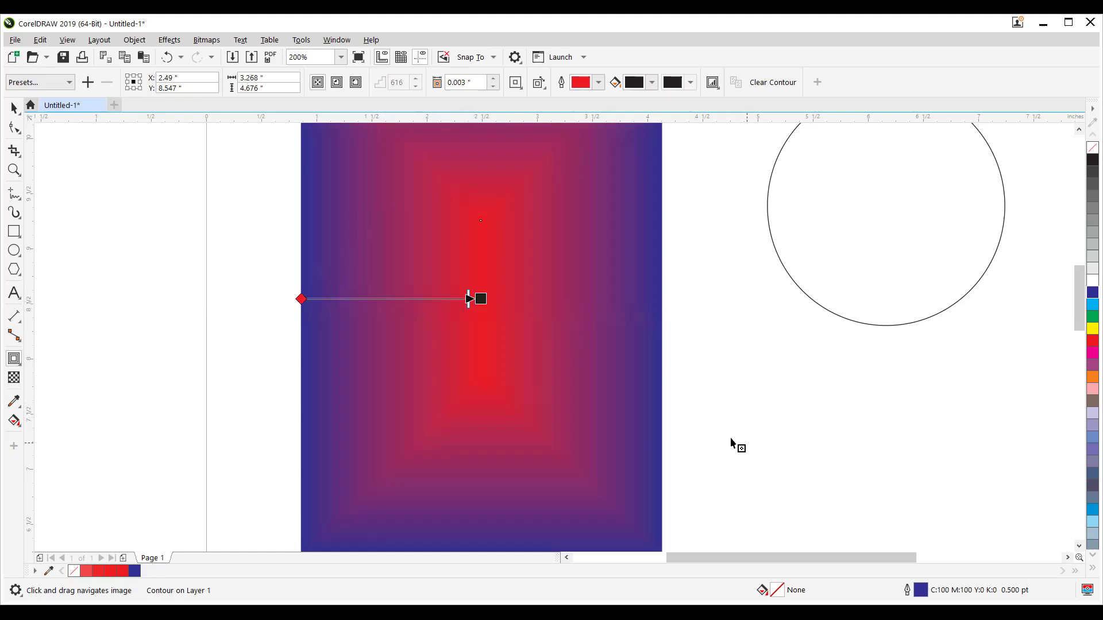
{"action": "key", "text": "space"}
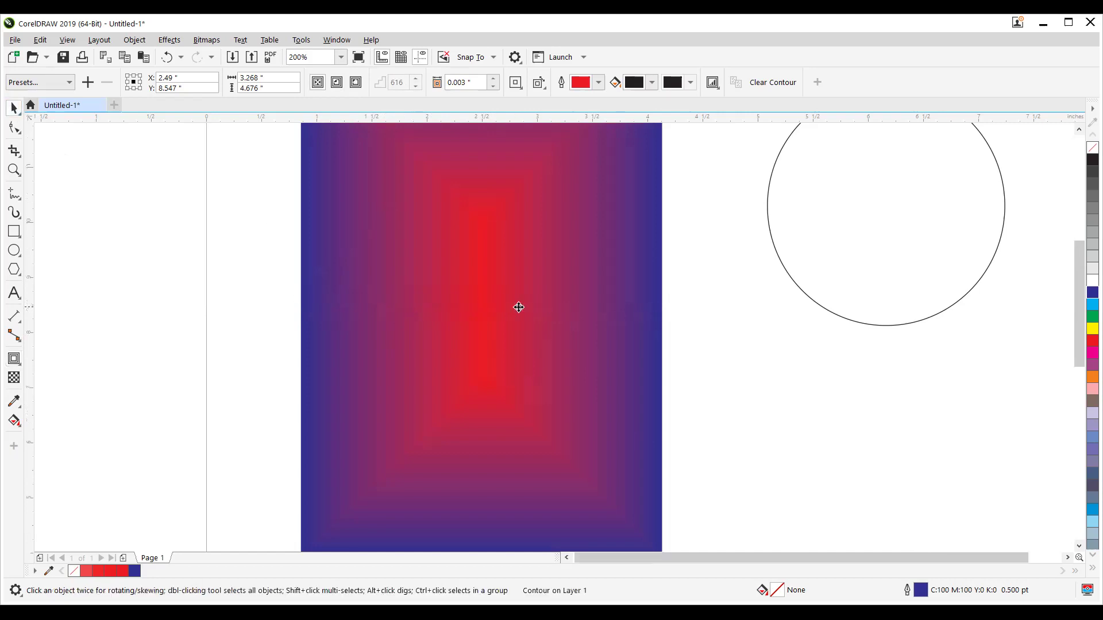
Change the contour's inner outline color to near-white (C:1 M:0 Y:0 K:0).
{"action": "scroll", "coordinate": [517, 308], "scroll_direction": "down", "scroll_amount": 2}
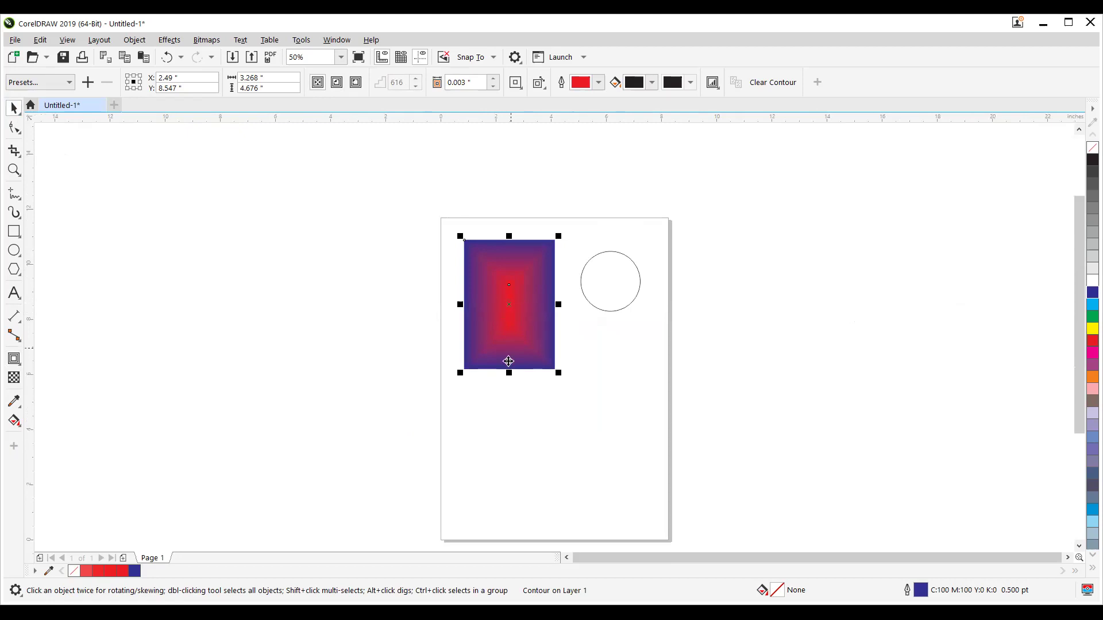
{"action": "scroll", "coordinate": [507, 276], "scroll_direction": "up", "scroll_amount": 2}
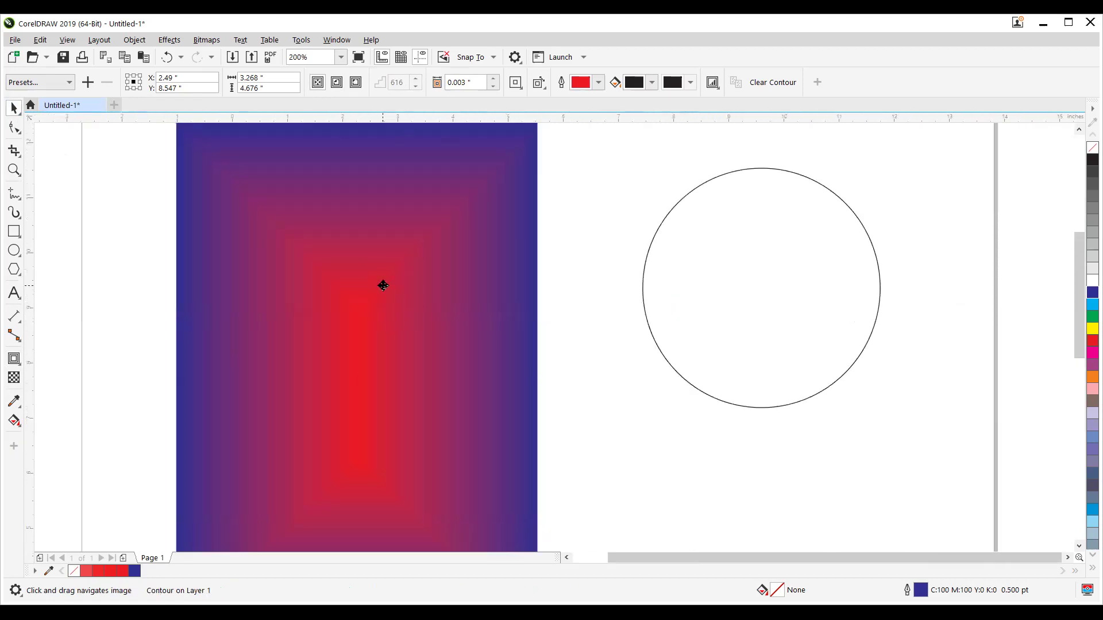
{"action": "scroll", "coordinate": [382, 283], "scroll_direction": "down", "scroll_amount": 1}
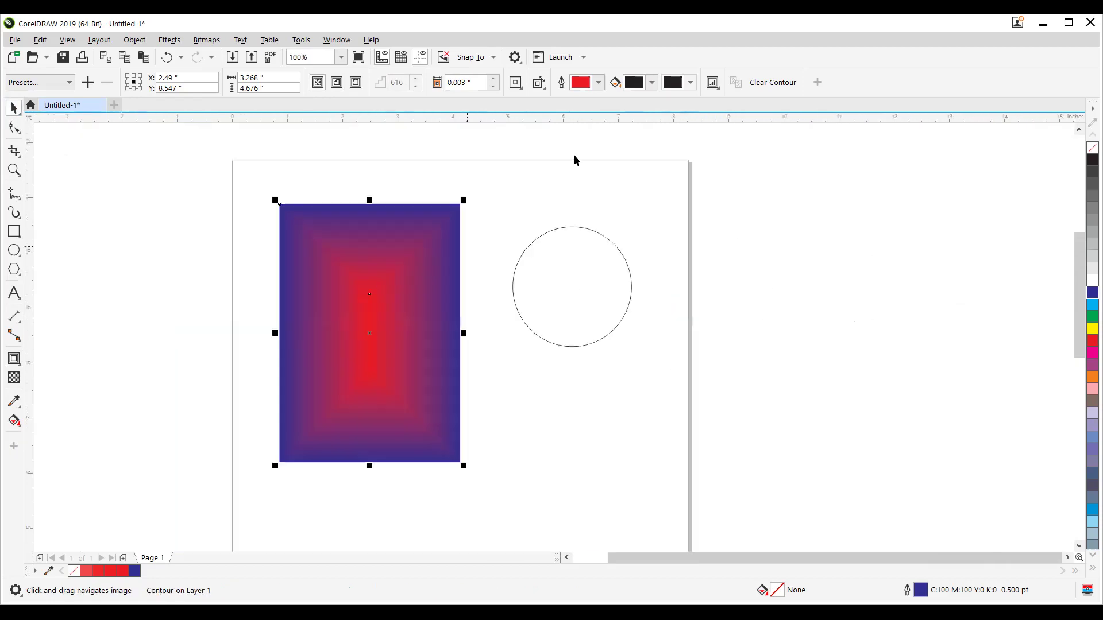
{"action": "left_click", "coordinate": [599, 84]}
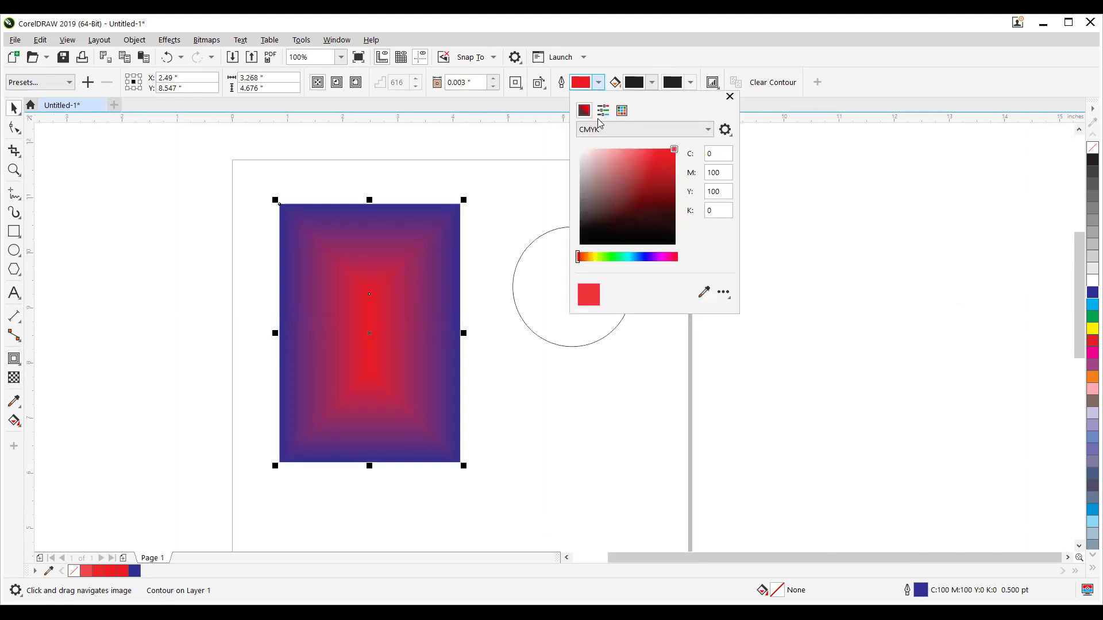
{"action": "left_click", "coordinate": [580, 152]}
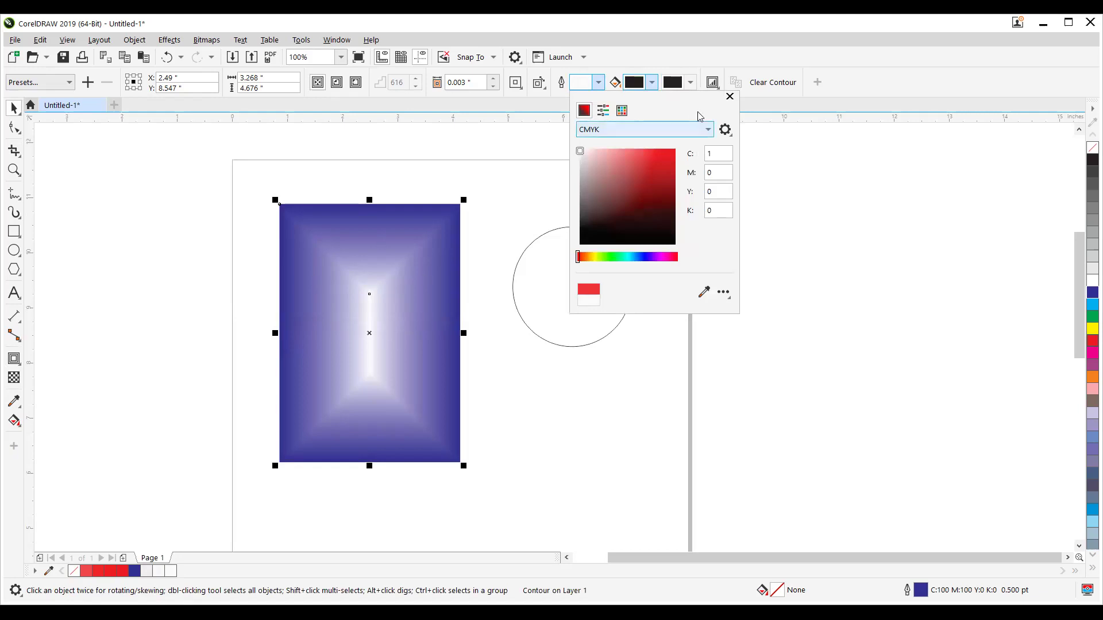
Recolor the original rectangle's outline, trying green and settling on red (C:0 M:100 Y:100 K:0).
{"action": "left_click", "coordinate": [1091, 351]}
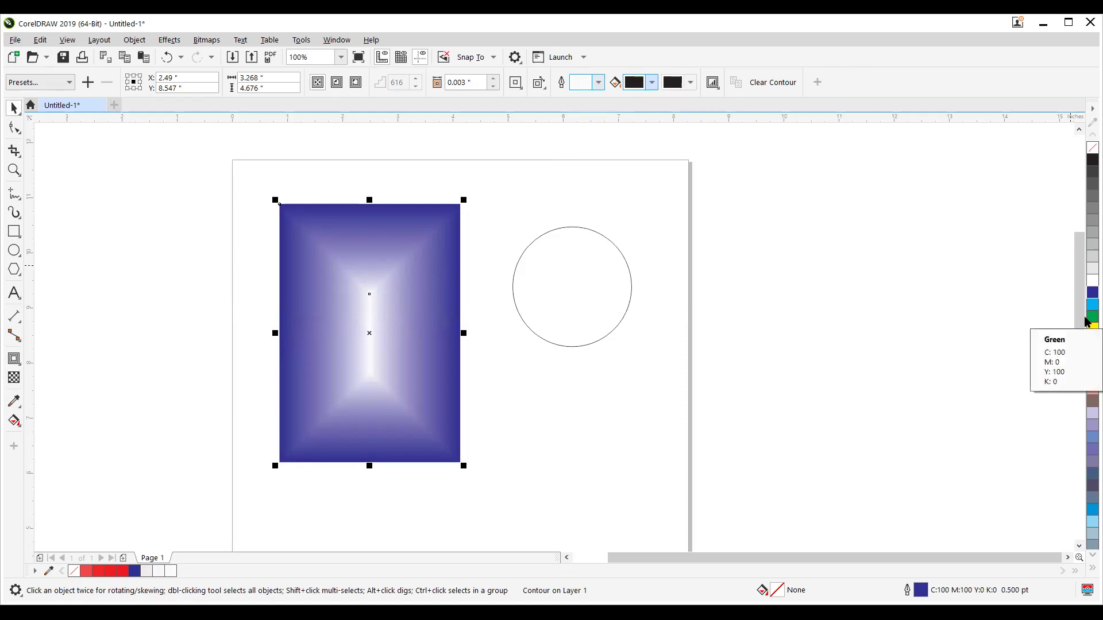
{"action": "left_click", "coordinate": [1085, 317]}
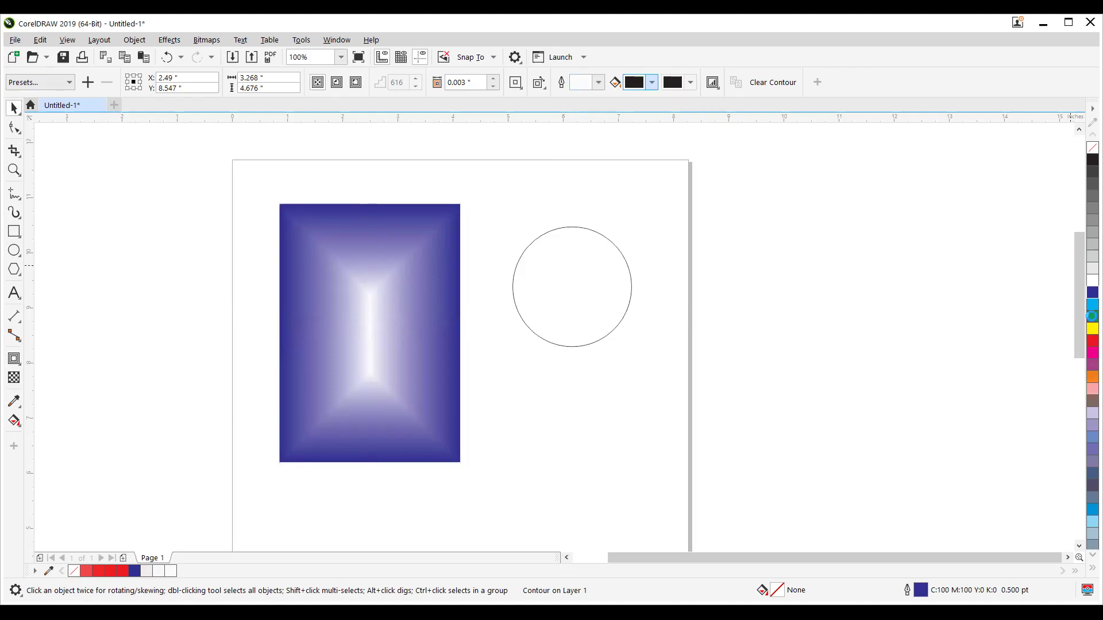
{"action": "left_click", "coordinate": [1092, 340]}
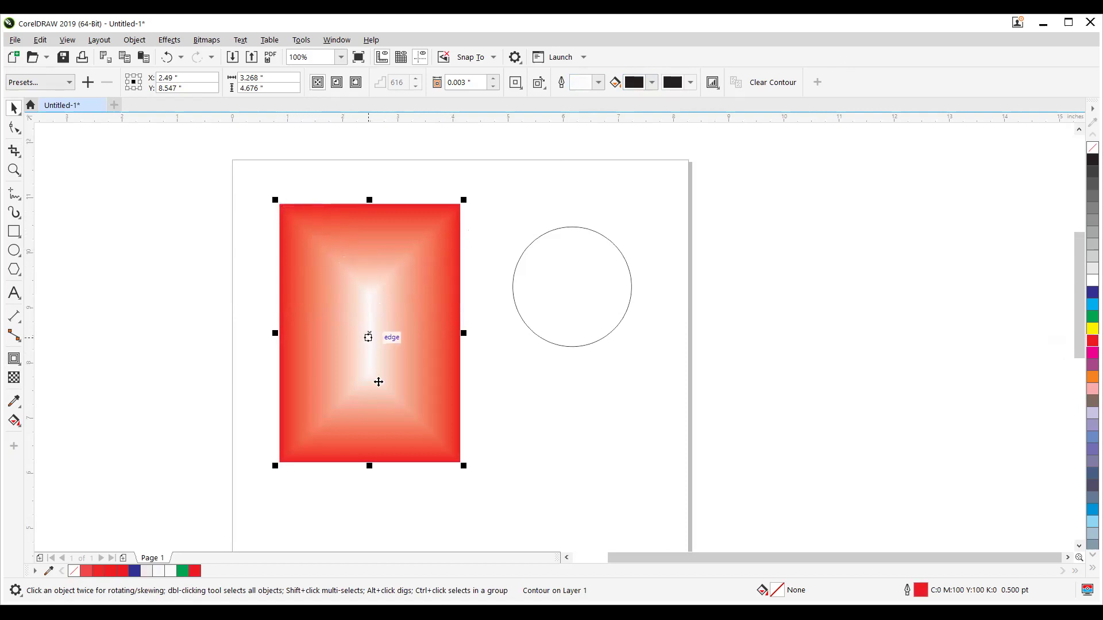
Narrow the contour to a thin band along the rectangle's edges, with 95 steps and an offset of about 0.002 in.
{"action": "left_click", "coordinate": [12, 360]}
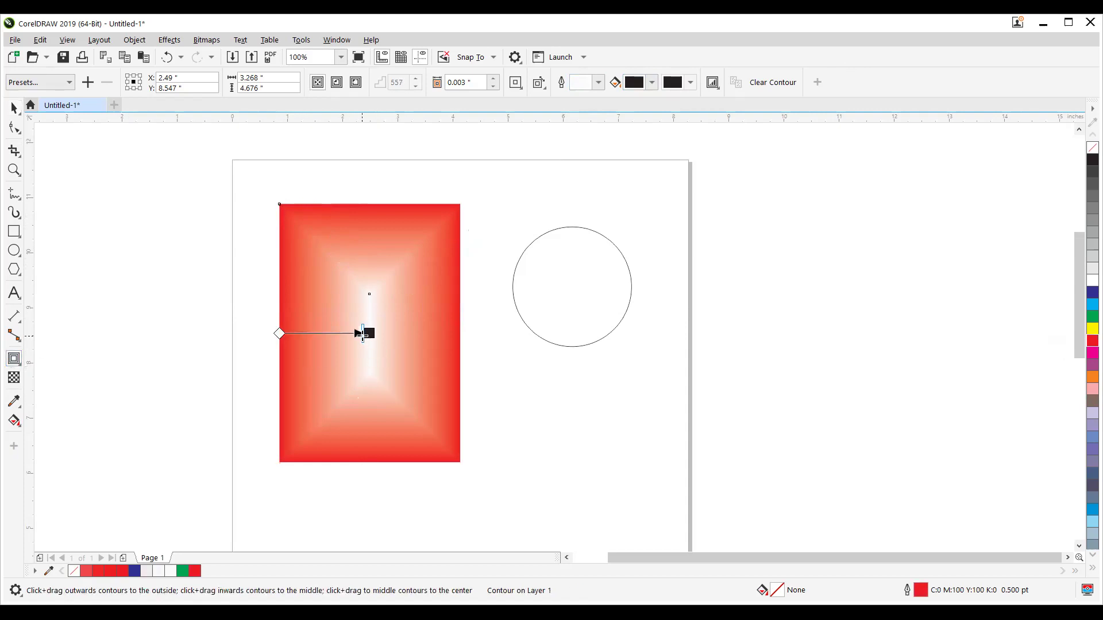
{"action": "left_click_drag", "start_coordinate": [350, 336], "coordinate": [285, 330]}
{"action": "scroll", "coordinate": [307, 347], "scroll_direction": "up", "scroll_amount": 2}
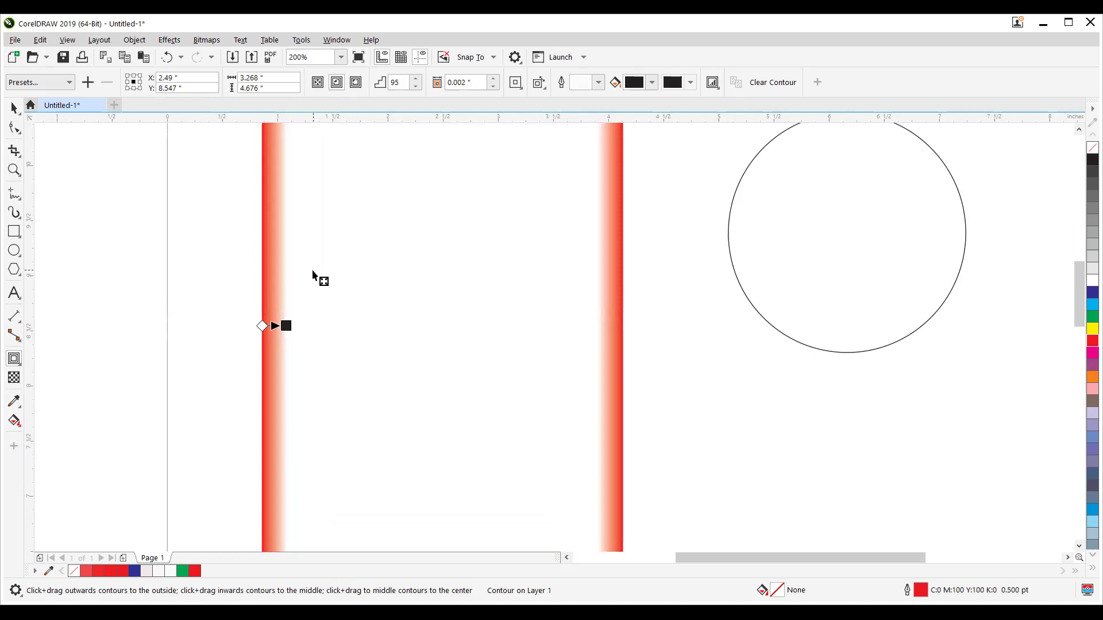
Copy the contour properties from the red rectangle's contour onto the circle.
{"action": "scroll", "coordinate": [341, 270], "scroll_direction": "down", "scroll_amount": 2}
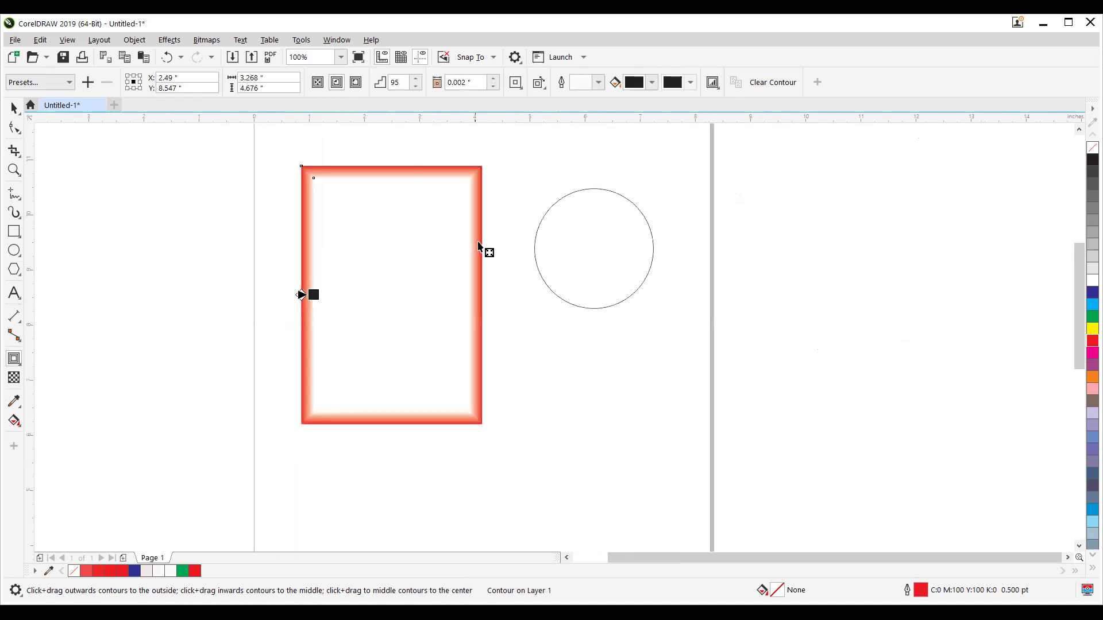
{"action": "left_click", "coordinate": [14, 107]}
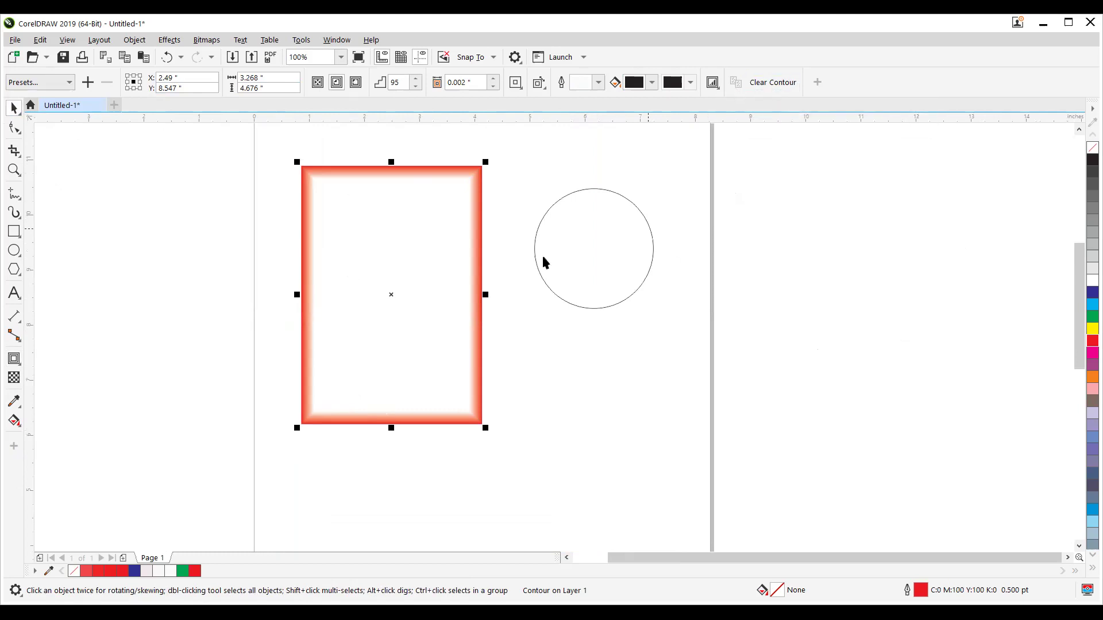
{"action": "left_click", "coordinate": [598, 249]}
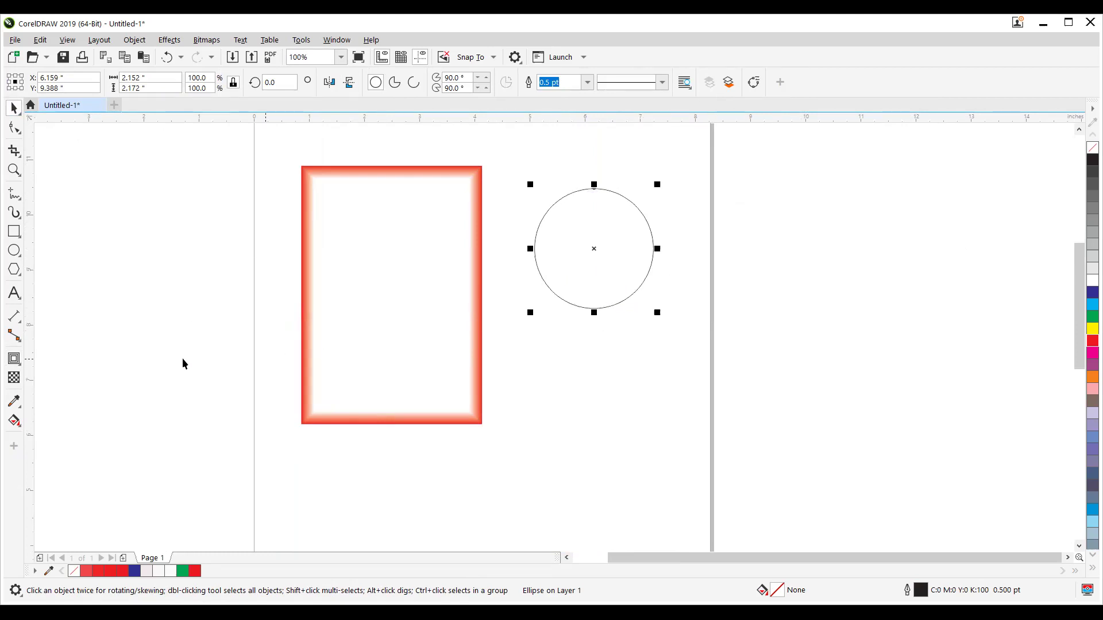
{"action": "left_click", "coordinate": [10, 360]}
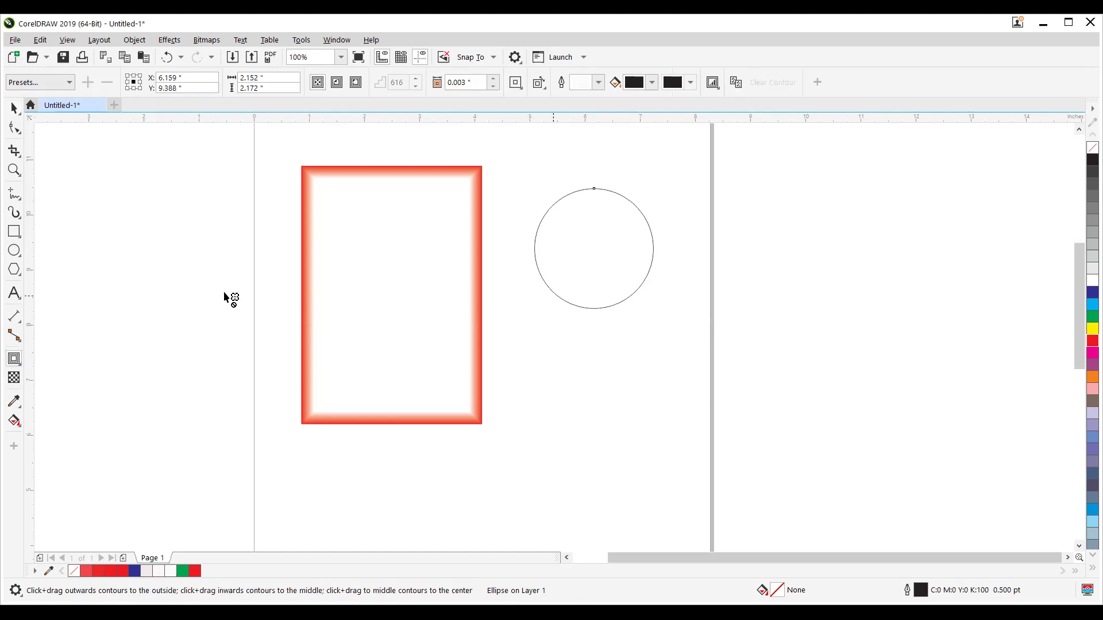
{"action": "left_click", "coordinate": [736, 83]}
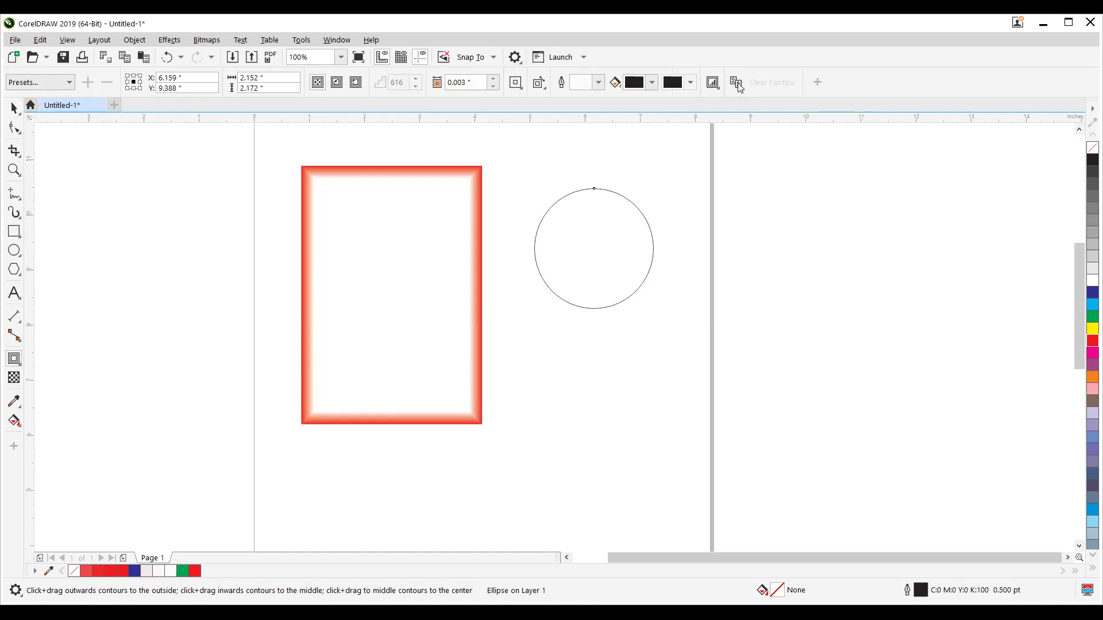
{"action": "left_click", "coordinate": [430, 170]}
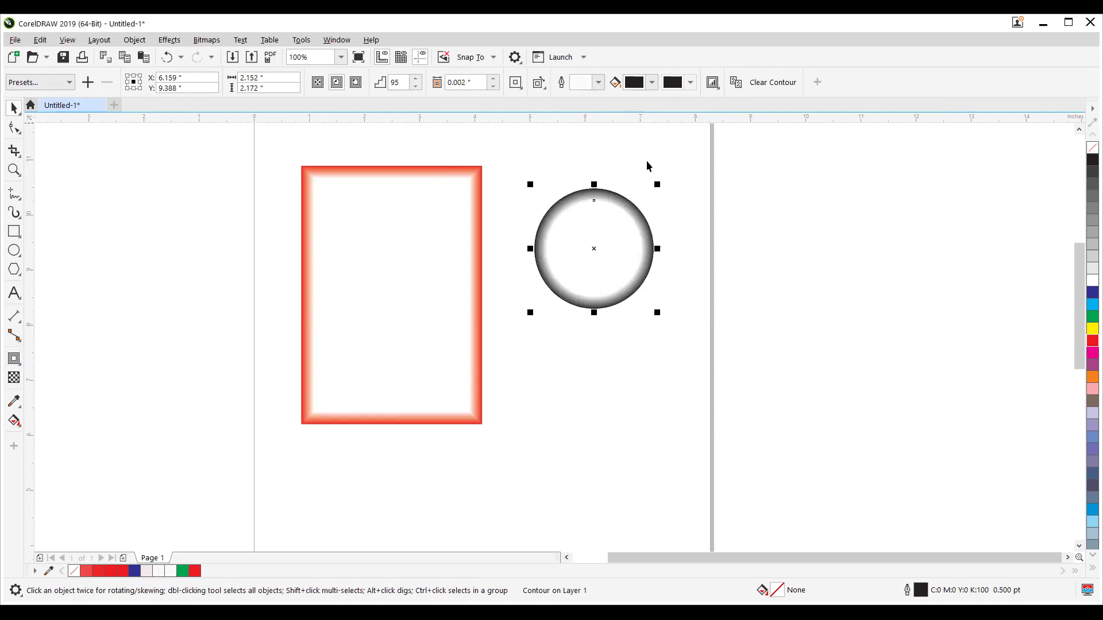
Extend the circle's contour to its center, with an offset of about 0.011 in.
{"action": "scroll", "coordinate": [632, 218], "scroll_direction": "up", "scroll_amount": 1}
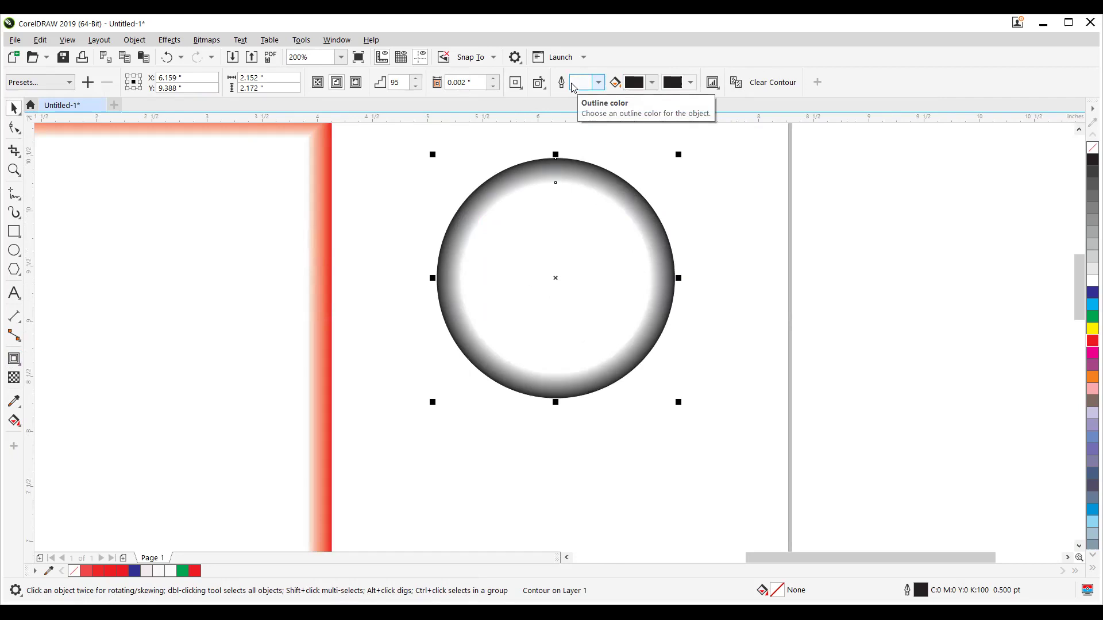
{"action": "left_click", "coordinate": [13, 359]}
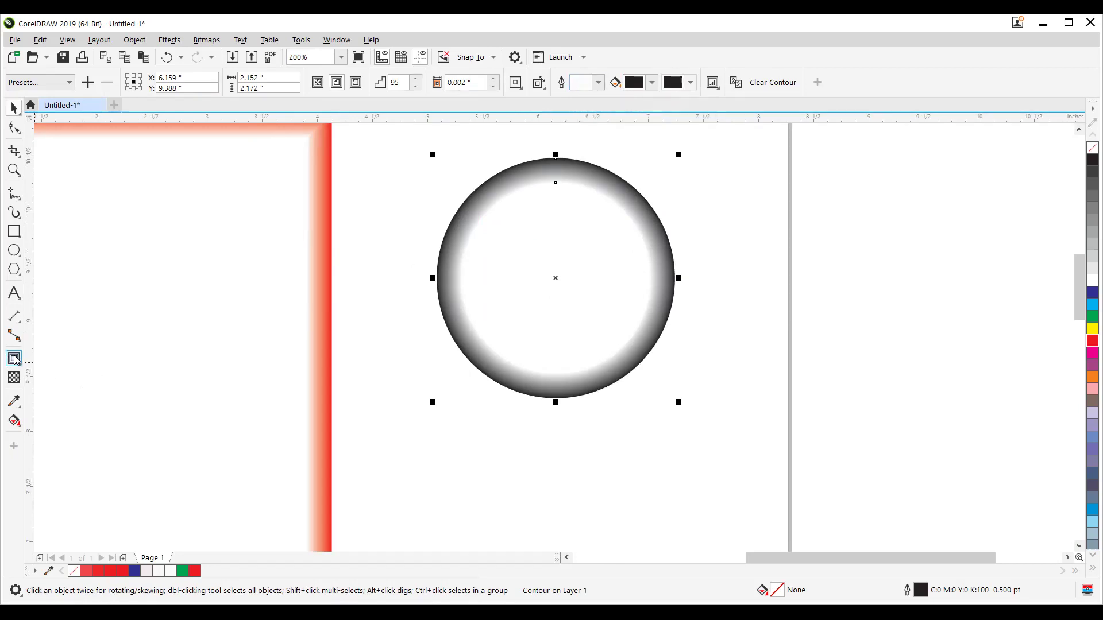
{"action": "left_click_drag", "start_coordinate": [465, 280], "coordinate": [561, 296]}
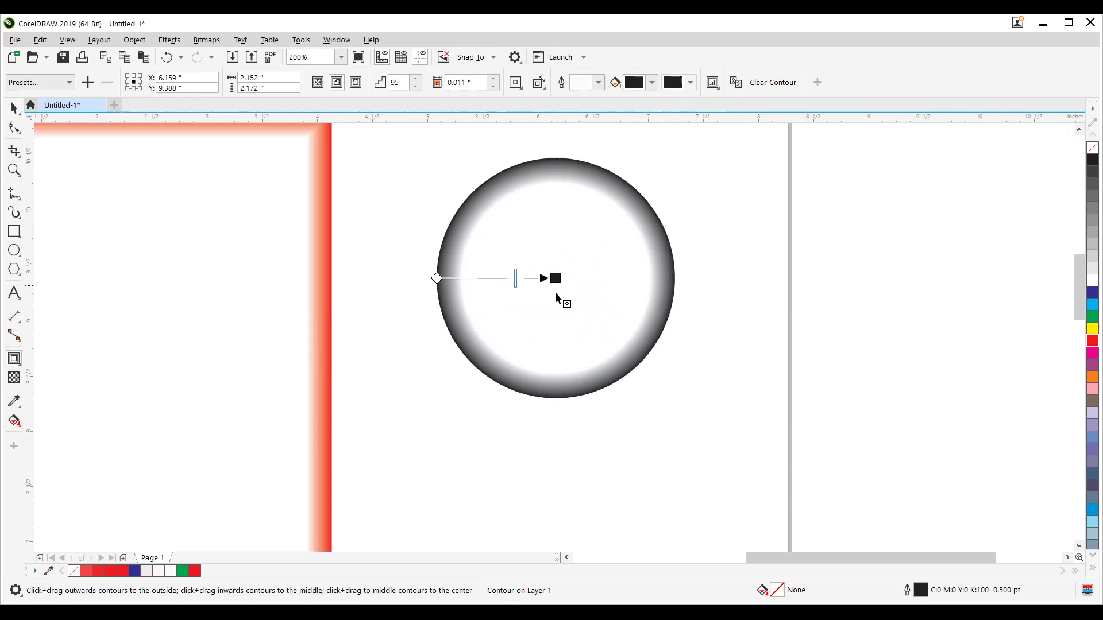
{"action": "scroll", "coordinate": [529, 286], "scroll_direction": "up", "scroll_amount": 1}
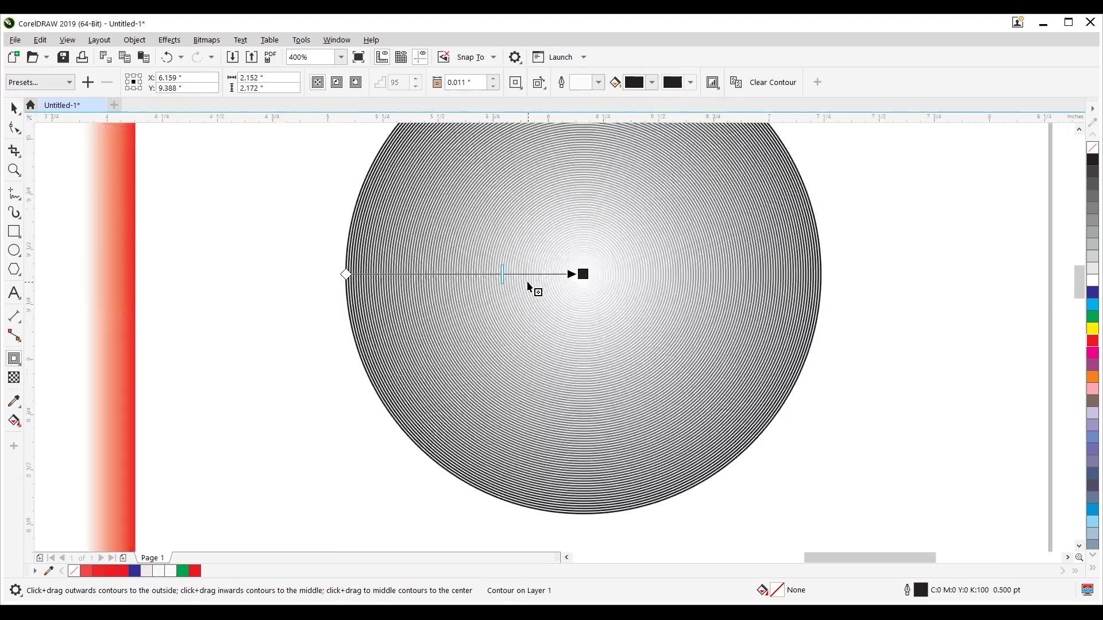
{"action": "scroll", "coordinate": [394, 276], "scroll_direction": "up", "scroll_amount": 2}
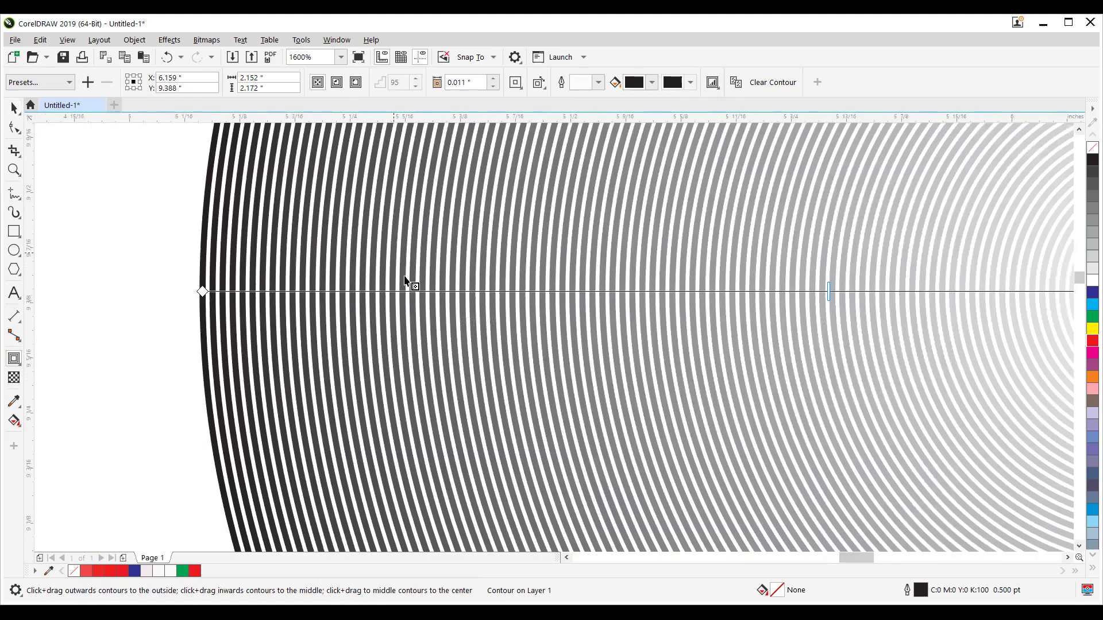
Smooth the circle's contour by reducing its offset to about 0.001 in with the slider, and deselect it.
{"action": "scroll", "coordinate": [651, 328], "scroll_direction": "down", "scroll_amount": 1}
{"action": "left_click_drag", "start_coordinate": [650, 329], "coordinate": [366, 310]}
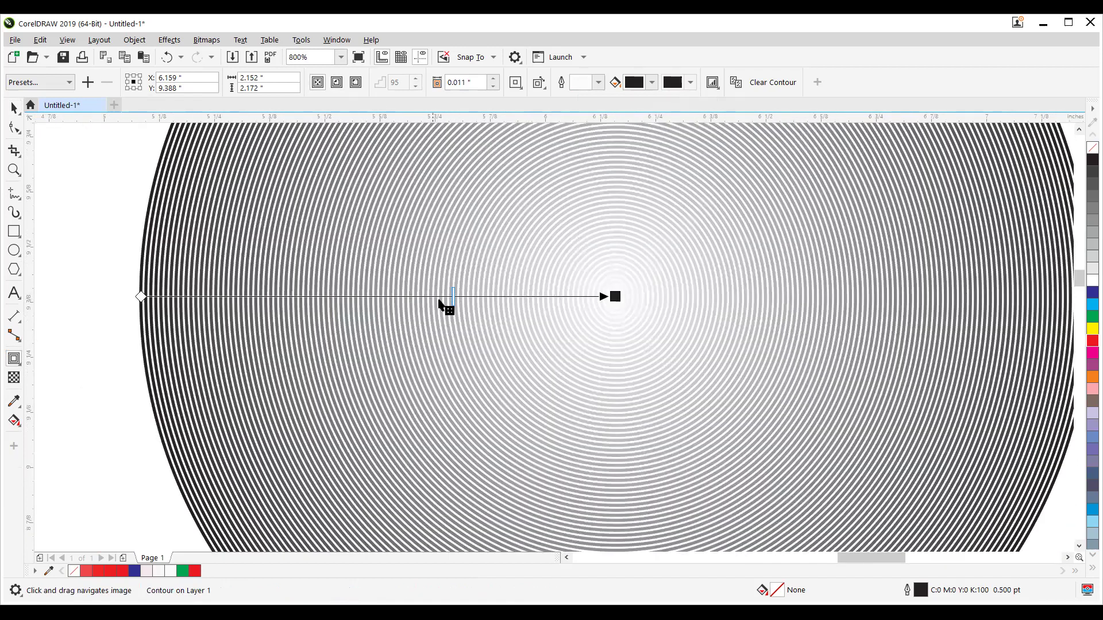
{"action": "left_click_drag", "start_coordinate": [454, 298], "coordinate": [604, 297]}
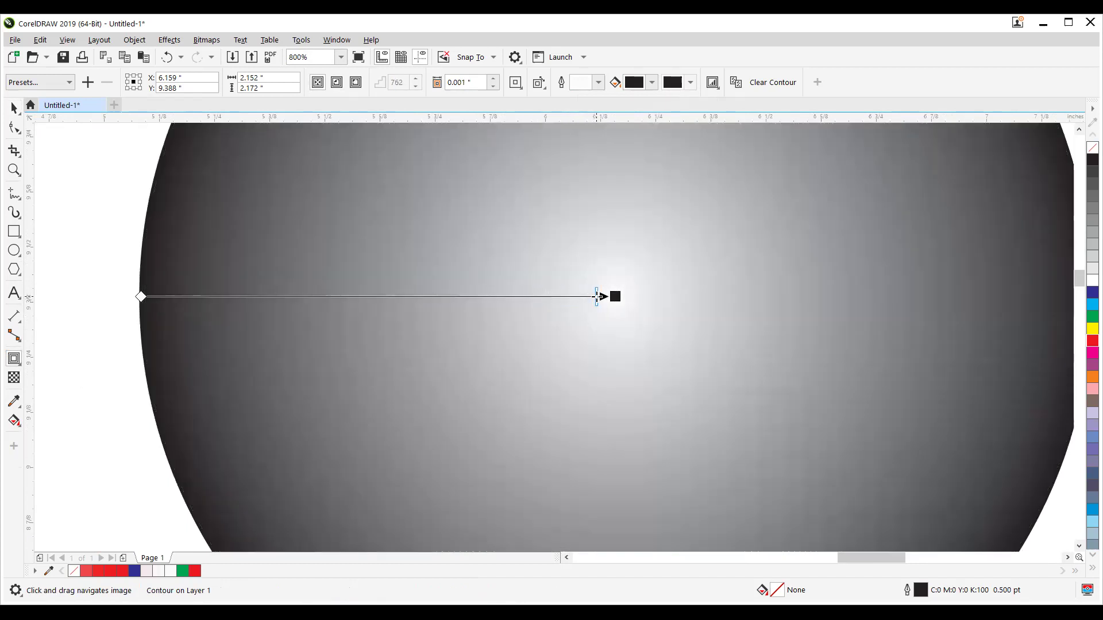
{"action": "scroll", "coordinate": [603, 363], "scroll_direction": "down", "scroll_amount": 1}
{"action": "scroll", "coordinate": [603, 363], "scroll_direction": "down", "scroll_amount": 2}
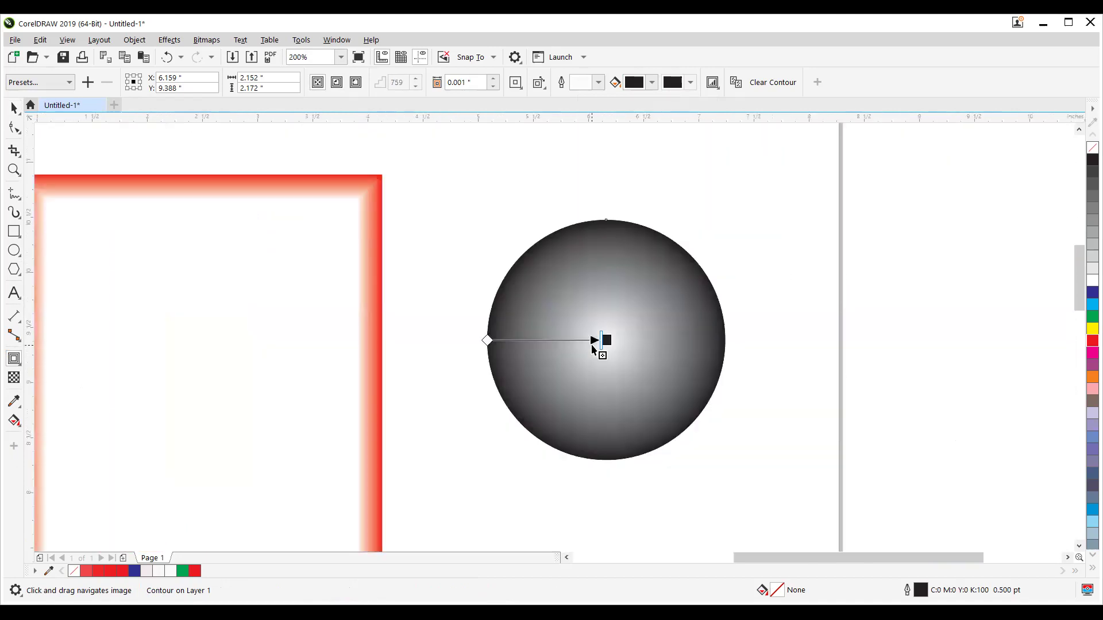
{"action": "left_click", "coordinate": [13, 108]}
{"action": "left_click", "coordinate": [452, 428]}
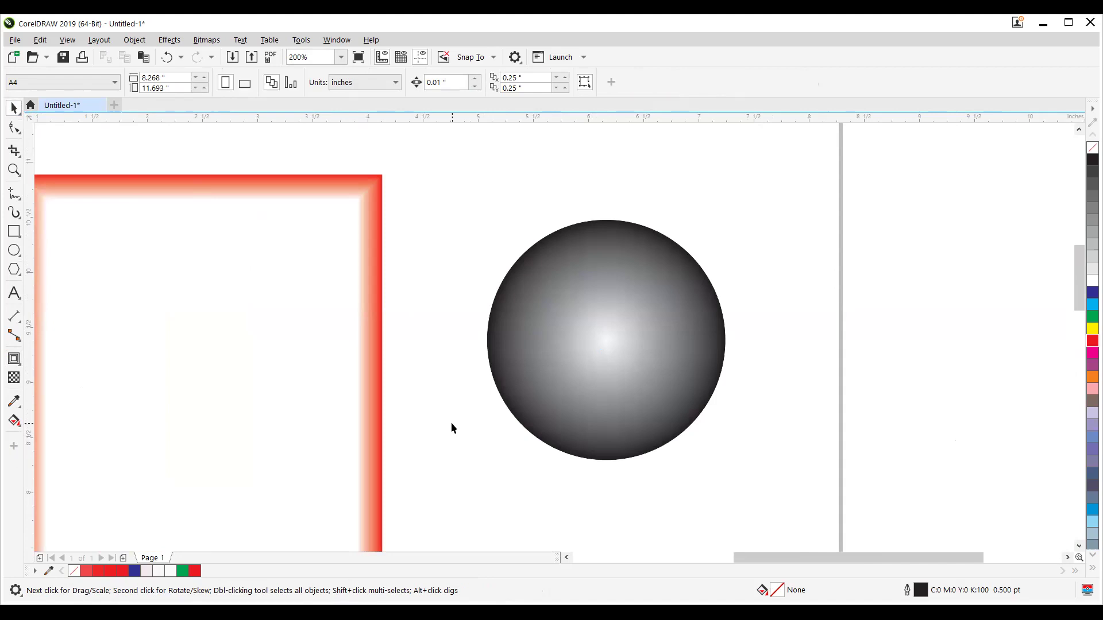
Add the artistic text SCOPE below the red rectangle.
{"action": "scroll", "coordinate": [457, 396], "scroll_direction": "down", "scroll_amount": 3}
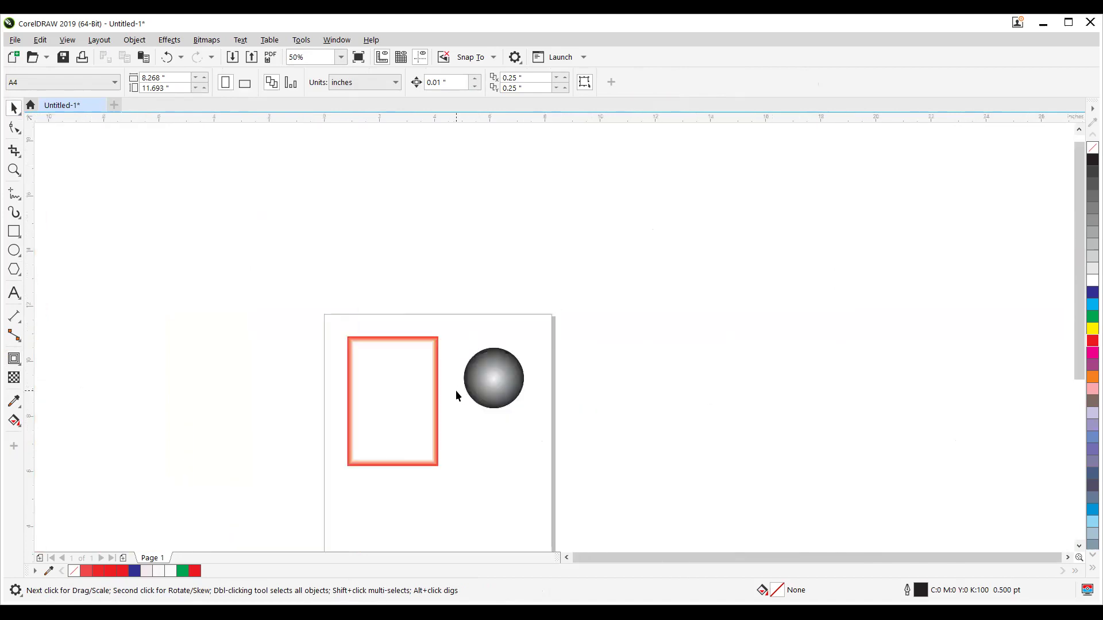
{"action": "left_click_drag", "start_coordinate": [456, 394], "coordinate": [537, 246]}
{"action": "scroll", "coordinate": [534, 245], "scroll_direction": "up", "scroll_amount": 1}
{"action": "left_click", "coordinate": [14, 293]}
{"action": "left_click", "coordinate": [345, 453]}
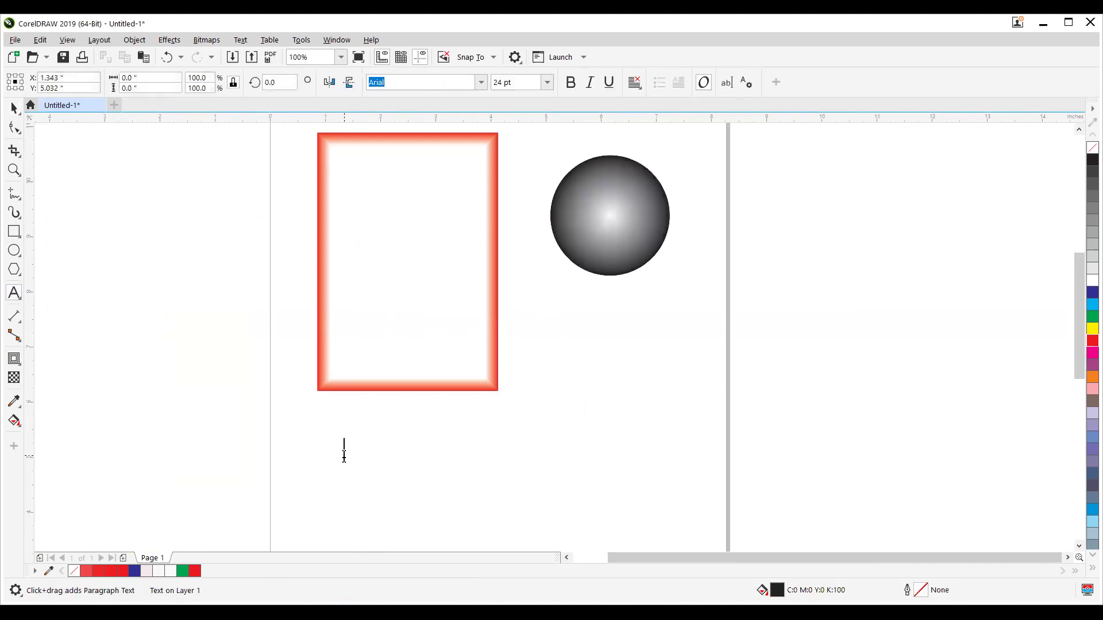
{"action": "type", "text": "SCOPE"}
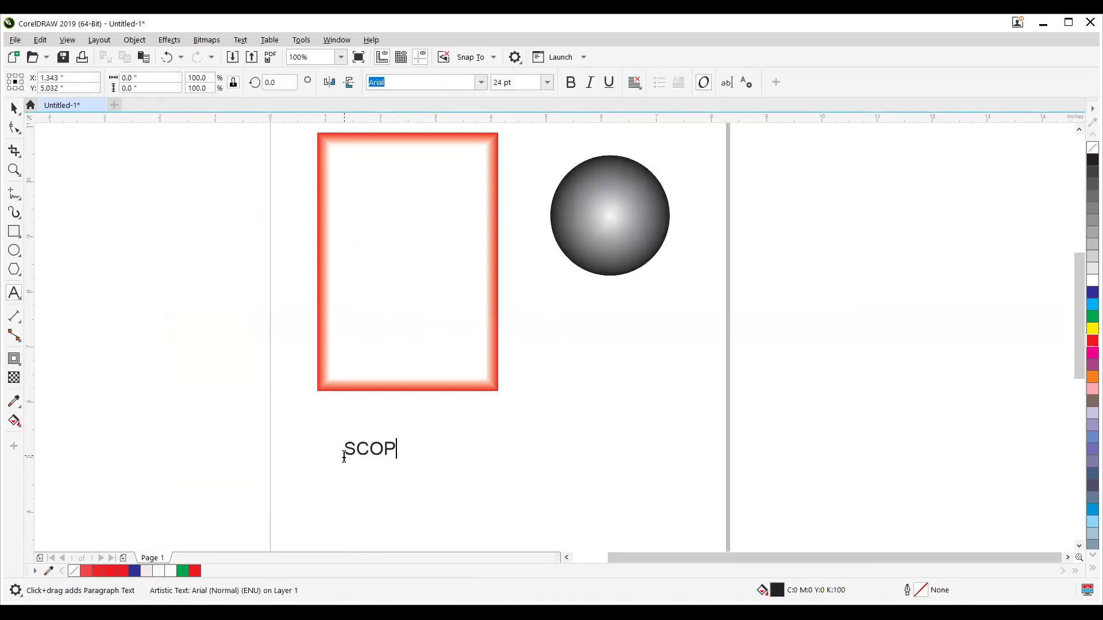
Make the SCOPE text bold and enlarge it to about 65 pt.
{"action": "left_click", "coordinate": [15, 108]}
{"action": "left_click", "coordinate": [570, 82]}
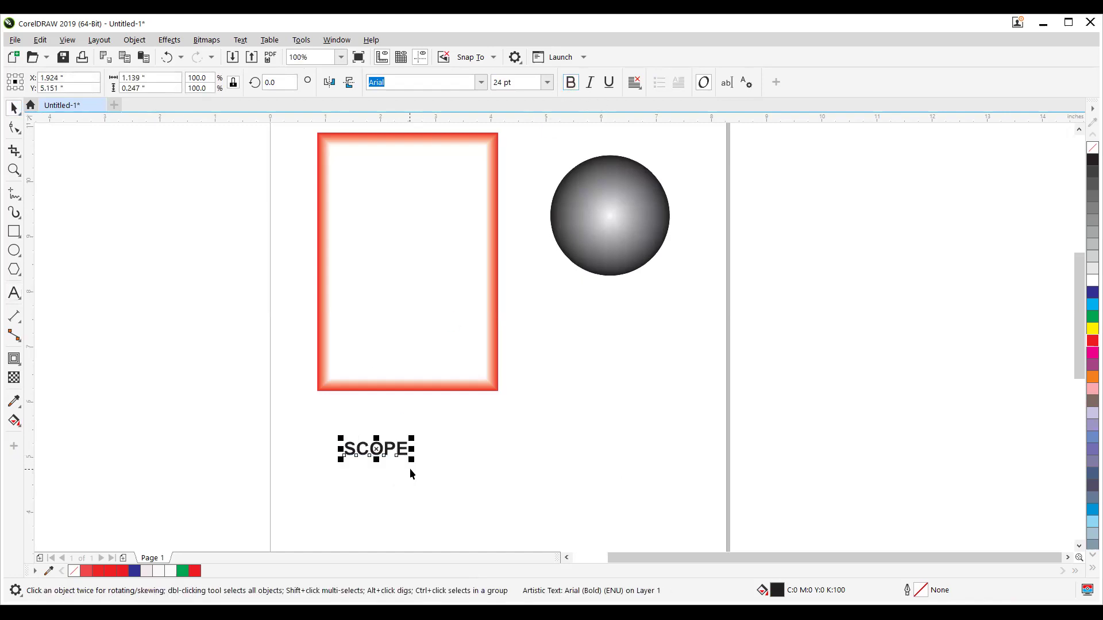
{"action": "left_click_drag", "start_coordinate": [420, 470], "coordinate": [517, 516]}
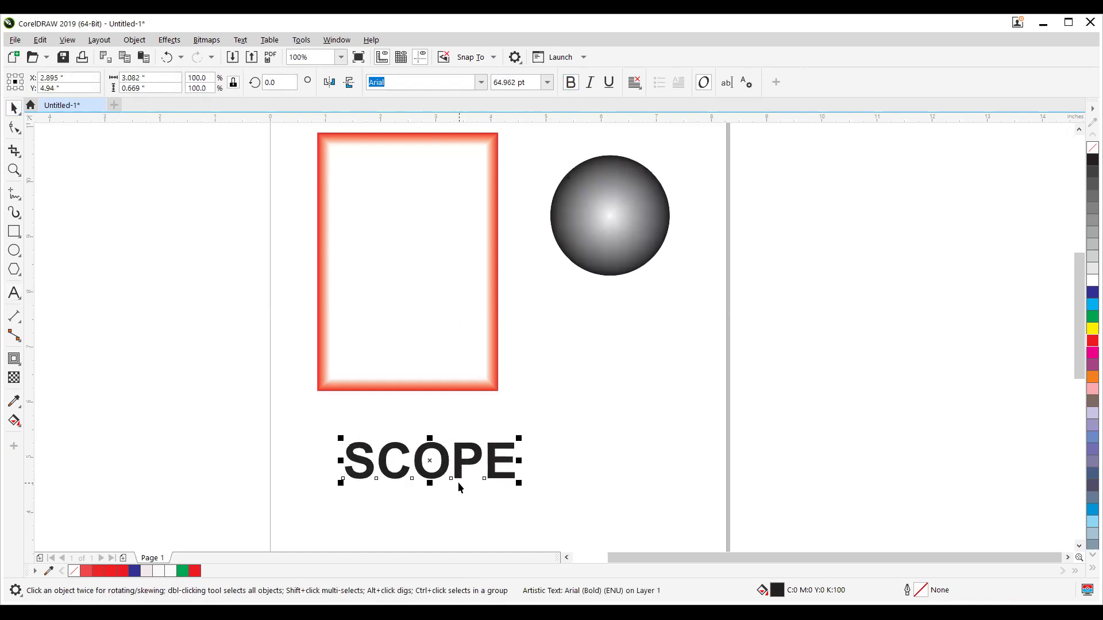
Give the SCOPE text a magenta outline with no fill, and change its font to Arial Black.
{"action": "scroll", "coordinate": [450, 447], "scroll_direction": "up", "scroll_amount": 4}
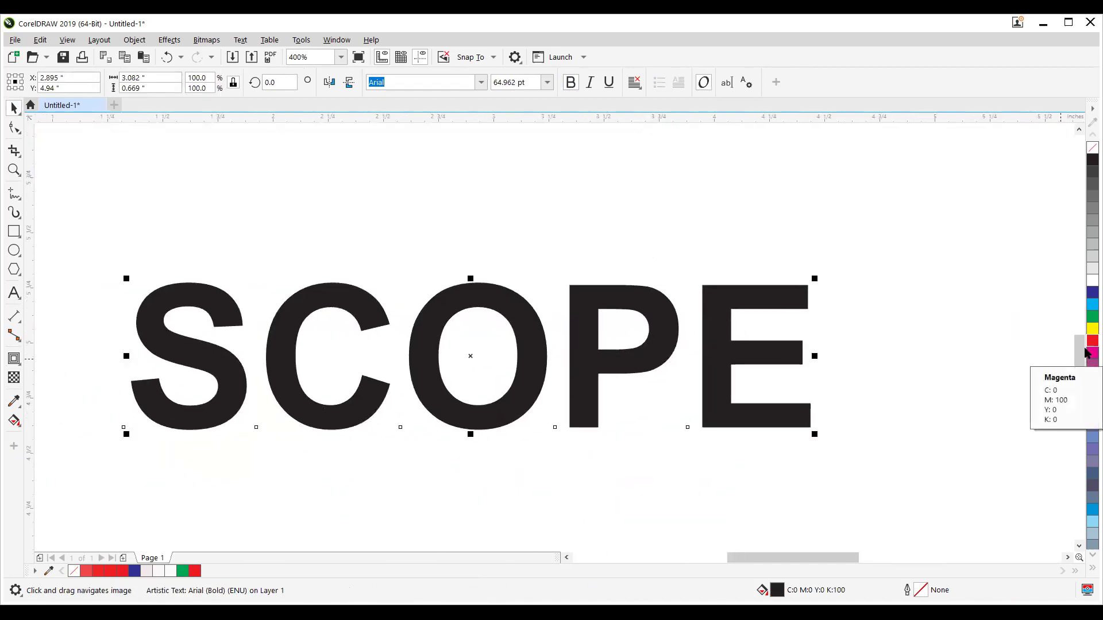
{"action": "right_click", "coordinate": [1085, 356]}
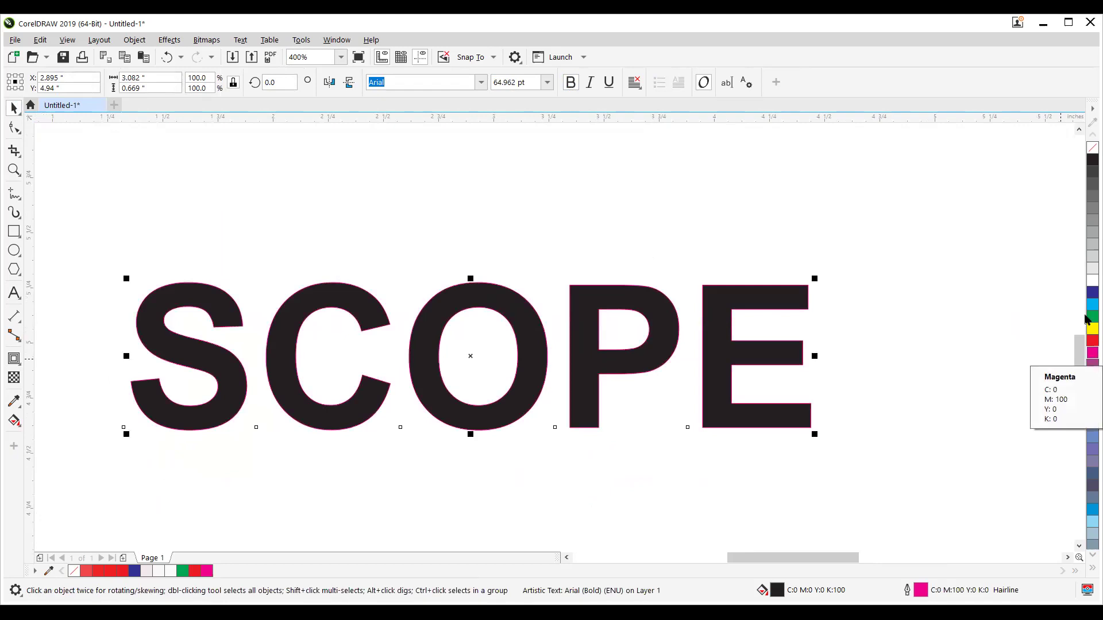
{"action": "left_click", "coordinate": [1091, 148]}
{"action": "scroll", "coordinate": [493, 413], "scroll_direction": "down", "scroll_amount": 2}
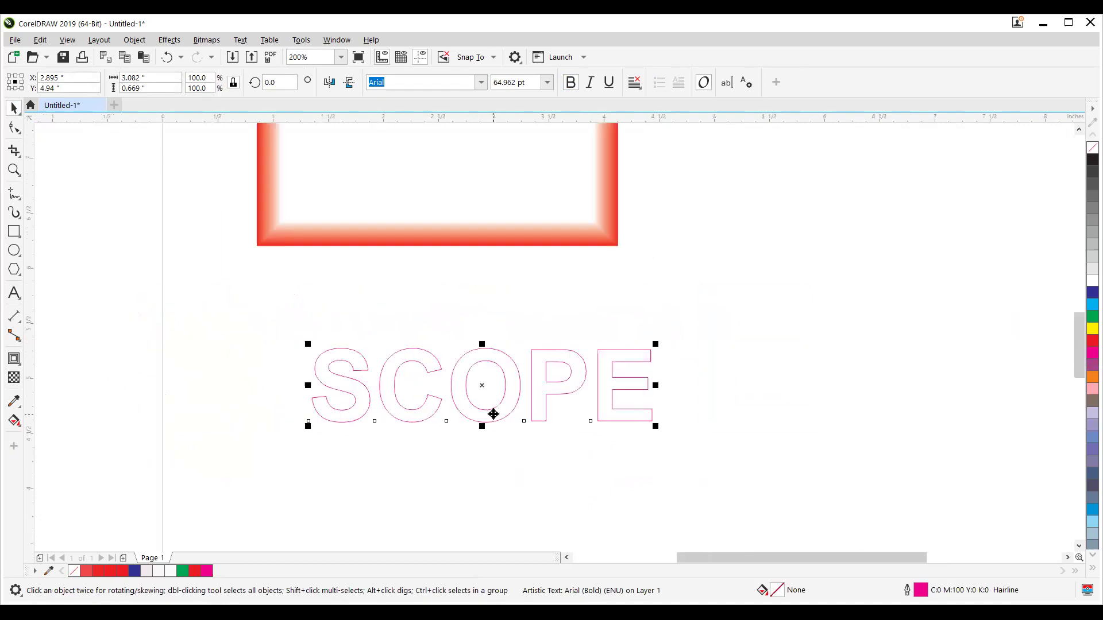
{"action": "left_click", "coordinate": [481, 82]}
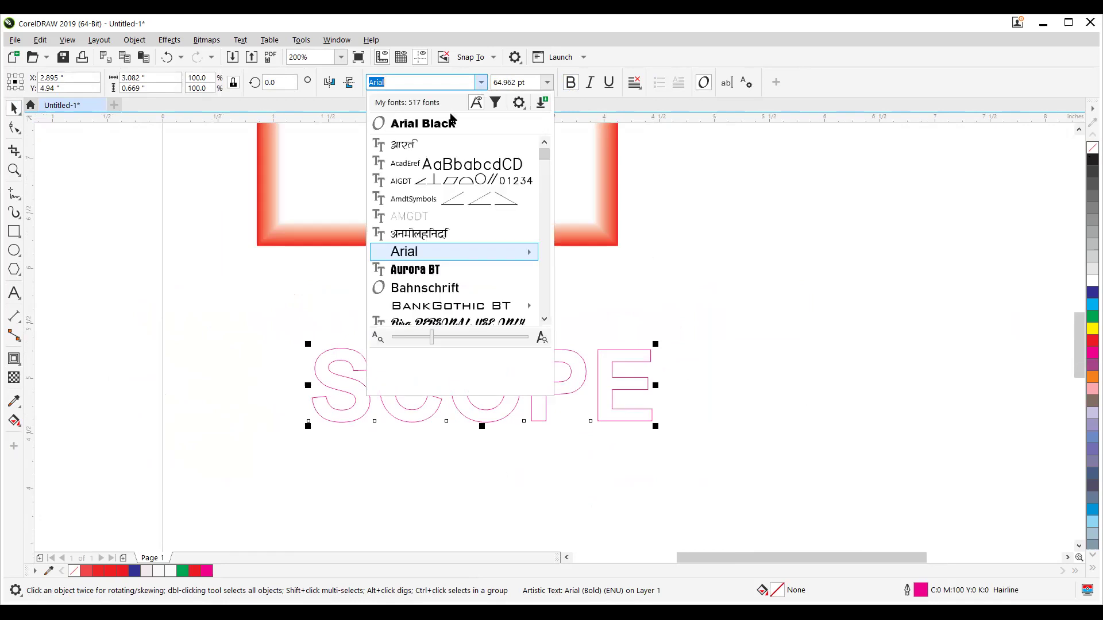
{"action": "left_click", "coordinate": [446, 123]}
Contour the SCOPE letters to their centers, and narrow the effect to an inside band with 58 steps at about 0.001 in offset.
{"action": "left_click", "coordinate": [14, 359]}
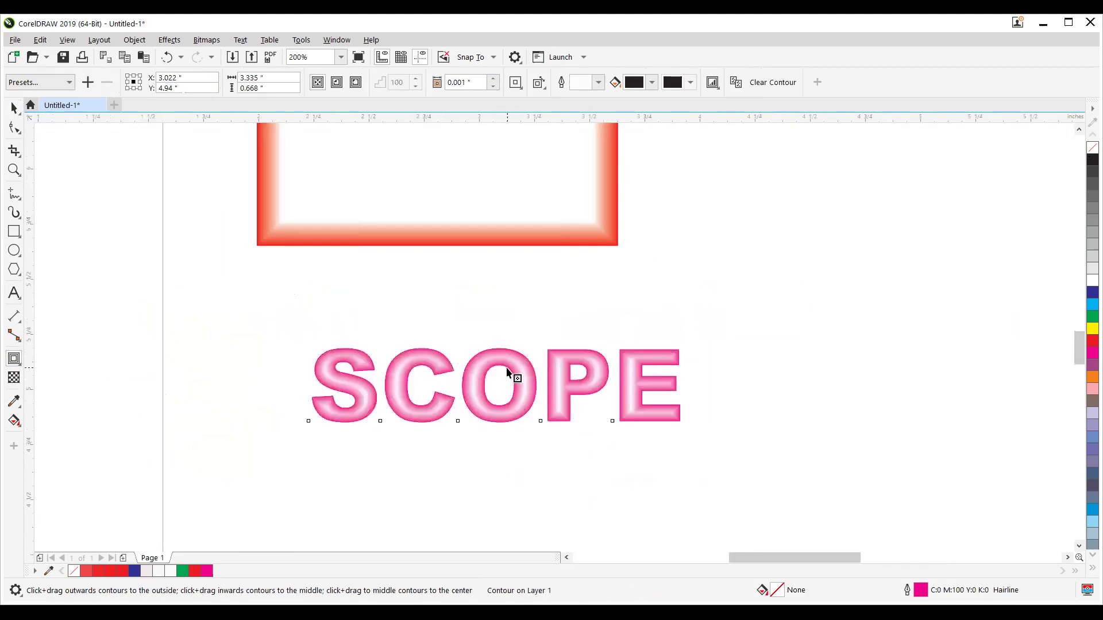
{"action": "scroll", "coordinate": [506, 372], "scroll_direction": "up", "scroll_amount": 1}
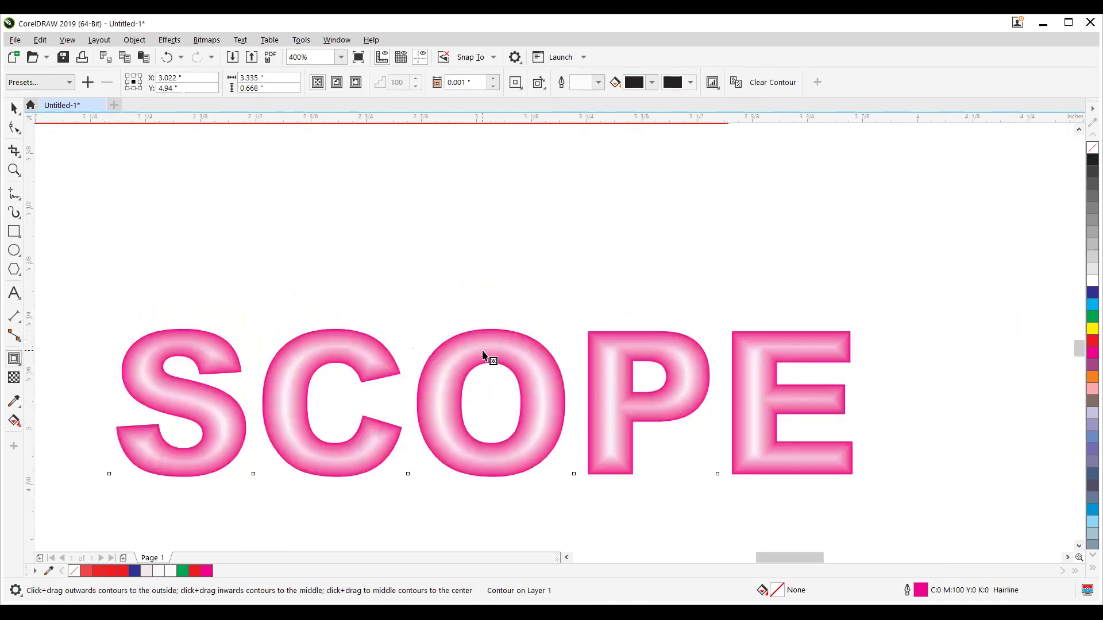
{"action": "scroll", "coordinate": [484, 348], "scroll_direction": "up", "scroll_amount": 2}
{"action": "mouse_move", "coordinate": [482, 313]}
{"action": "left_mouse_down"}
{"action": "mouse_move", "coordinate": [483, 325]}
{"action": "mouse_move", "coordinate": [482, 292]}
{"action": "left_mouse_up"}
{"action": "left_click_drag", "start_coordinate": [489, 354], "coordinate": [489, 284]}
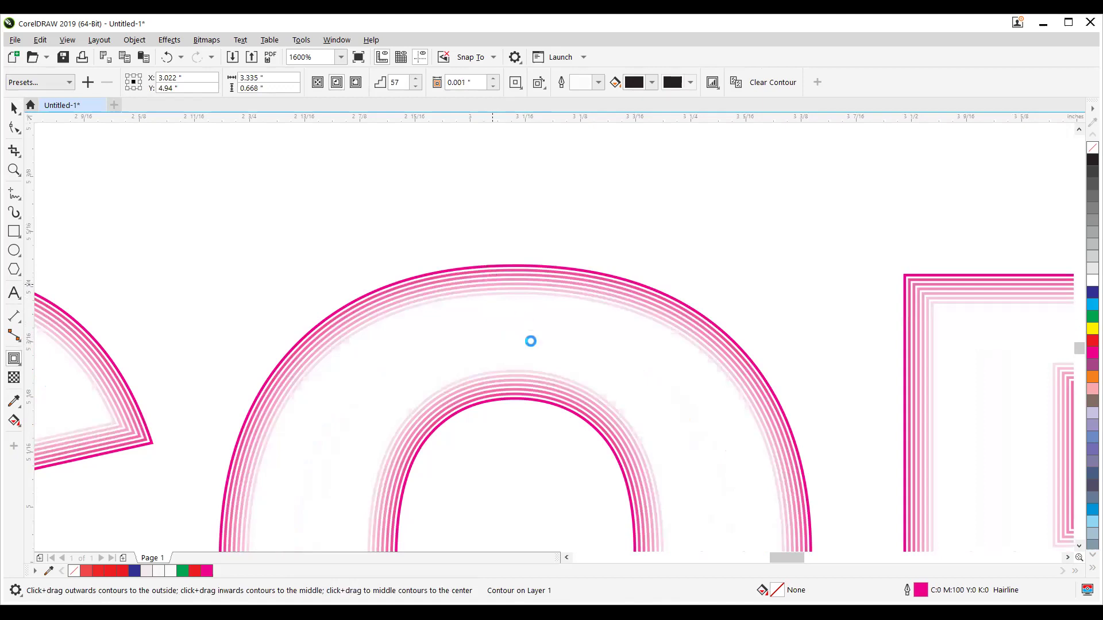
Shrink the letters' contour to a thin inside band with 29 steps and an offset of about 0.001 in.
{"action": "scroll", "coordinate": [495, 295], "scroll_direction": "up", "scroll_amount": 1}
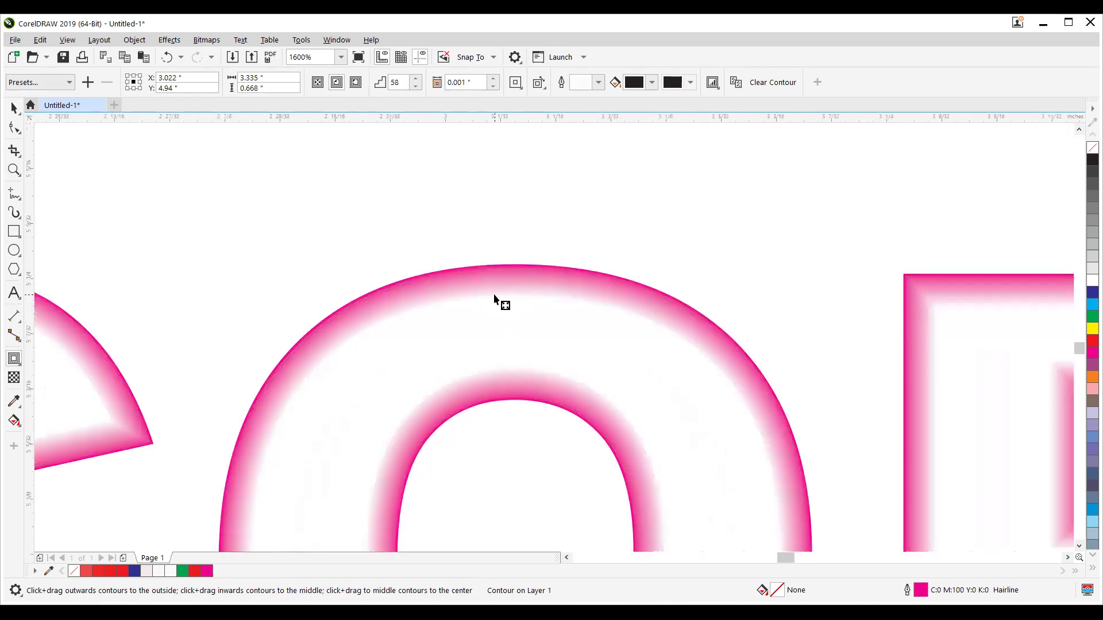
{"action": "left_click_drag", "start_coordinate": [482, 299], "coordinate": [484, 245]}
{"action": "left_click_drag", "start_coordinate": [485, 322], "coordinate": [483, 258]}
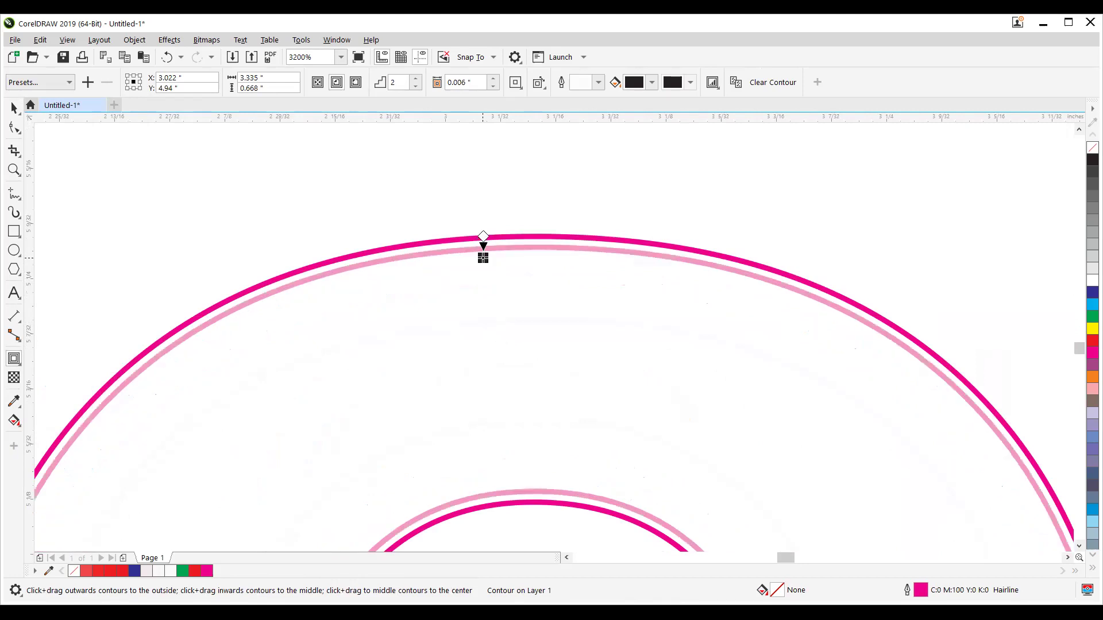
{"action": "scroll", "coordinate": [492, 247], "scroll_direction": "up", "scroll_amount": 6}
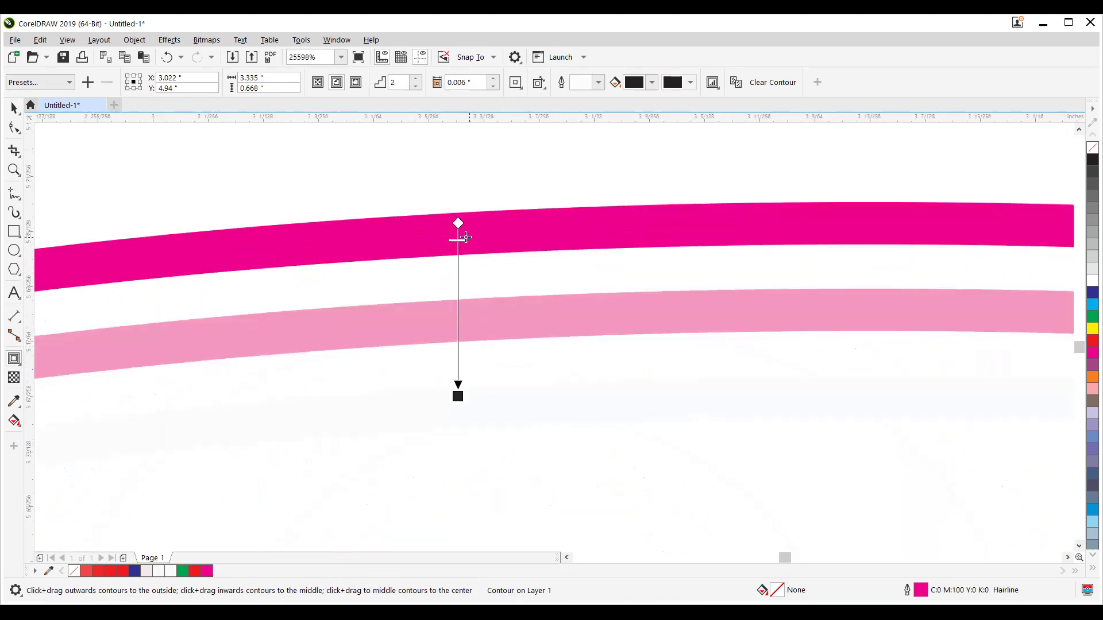
{"action": "left_click_drag", "start_coordinate": [464, 239], "coordinate": [462, 306]}
{"action": "scroll", "coordinate": [495, 327], "scroll_direction": "down", "scroll_amount": 4}
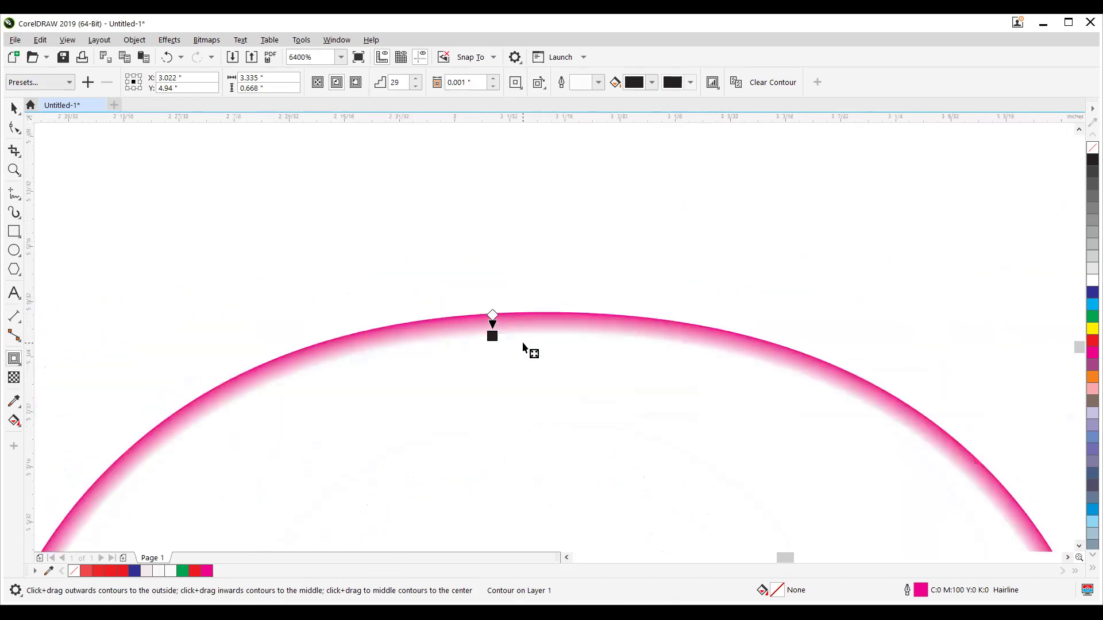
Extend the contour to the letters' centers with an offset of about 0.001 in, and open its outline color settings.
{"action": "scroll", "coordinate": [523, 346], "scroll_direction": "down", "scroll_amount": 3}
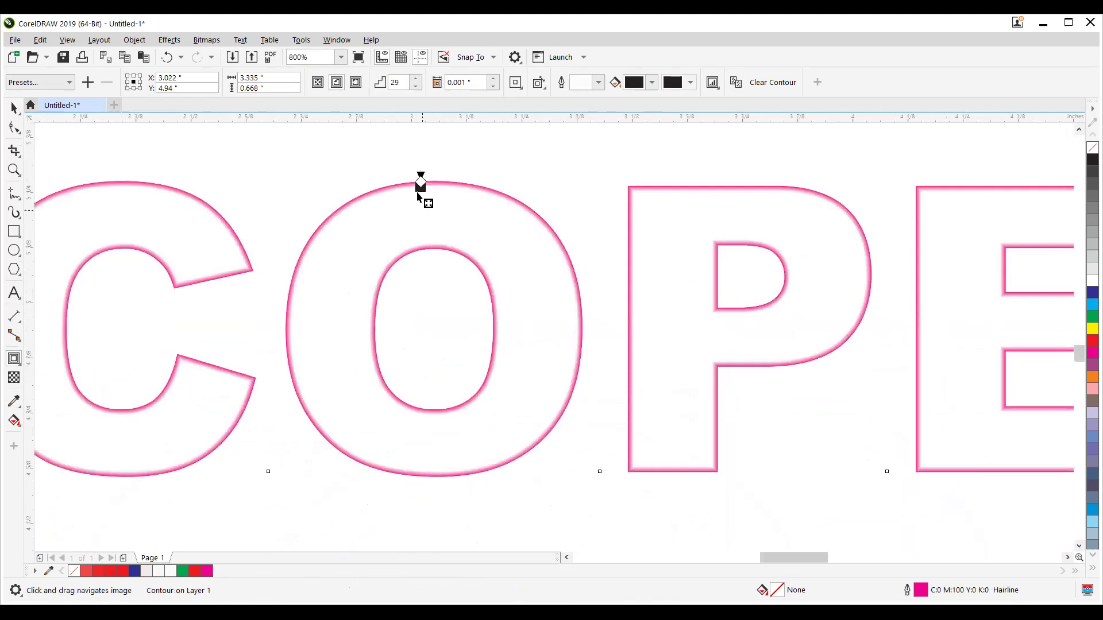
{"action": "left_click_drag", "start_coordinate": [420, 184], "coordinate": [421, 210]}
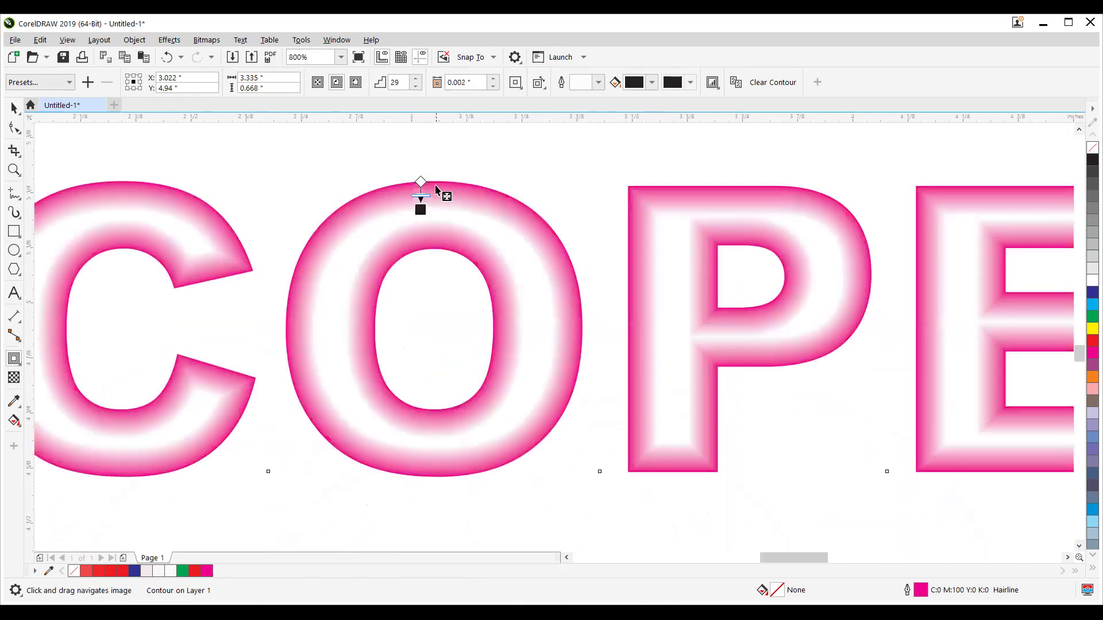
{"action": "left_click", "coordinate": [318, 82]}
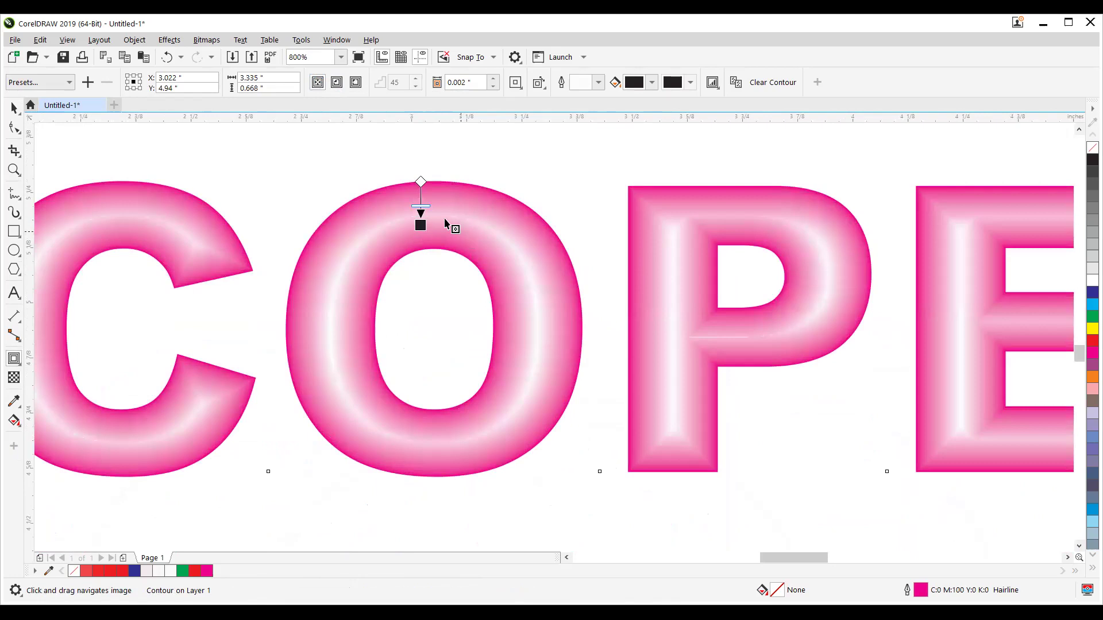
{"action": "left_click_drag", "start_coordinate": [430, 207], "coordinate": [422, 217]}
{"action": "left_click", "coordinate": [421, 226]}
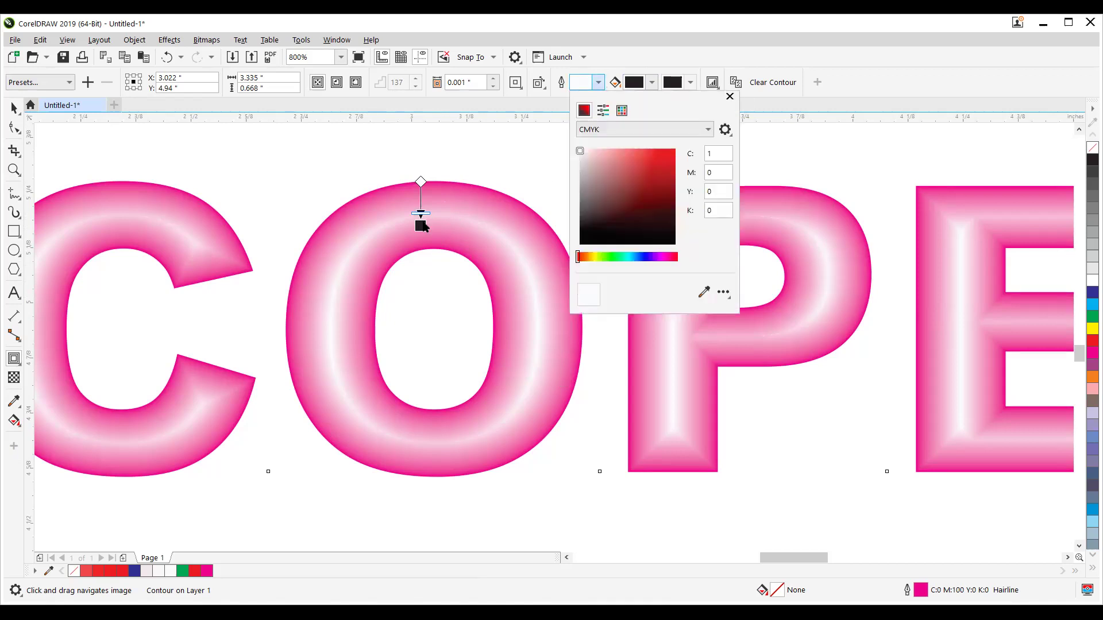
Try red and yellow as the outline color of the SCOPE contour, and return it to white.
{"action": "left_click", "coordinate": [674, 150]}
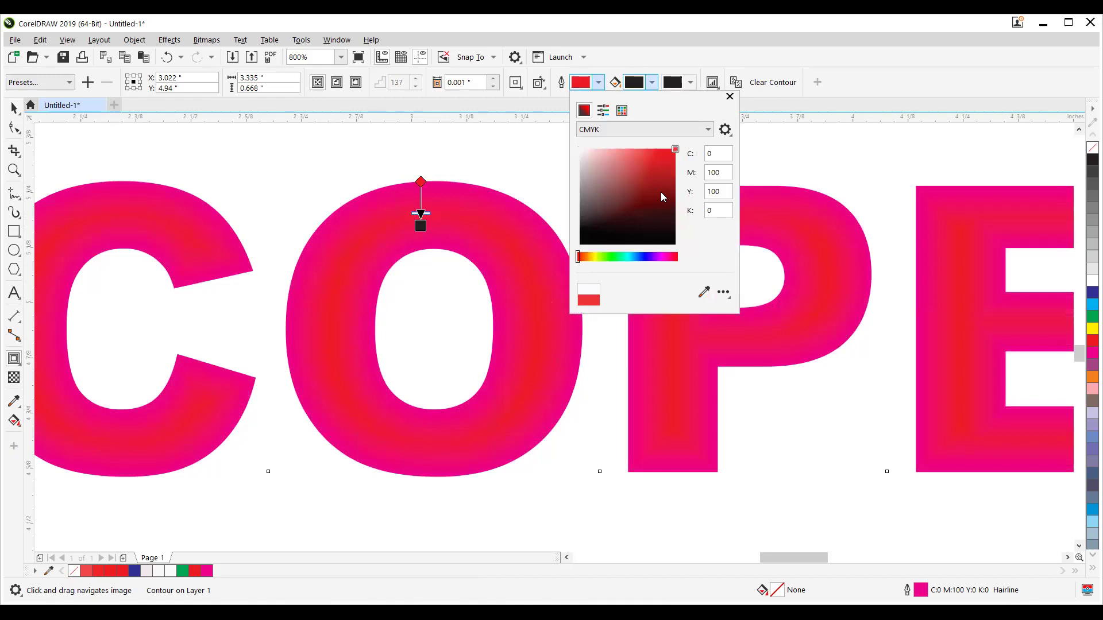
{"action": "left_click_drag", "start_coordinate": [599, 257], "coordinate": [593, 257]}
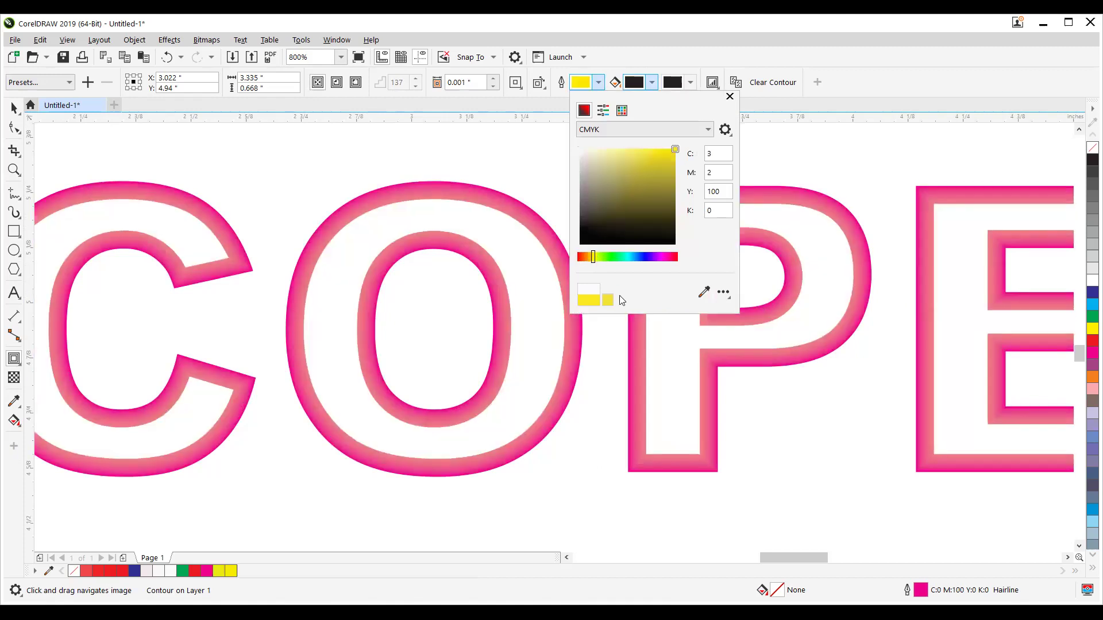
{"action": "left_click", "coordinate": [580, 149]}
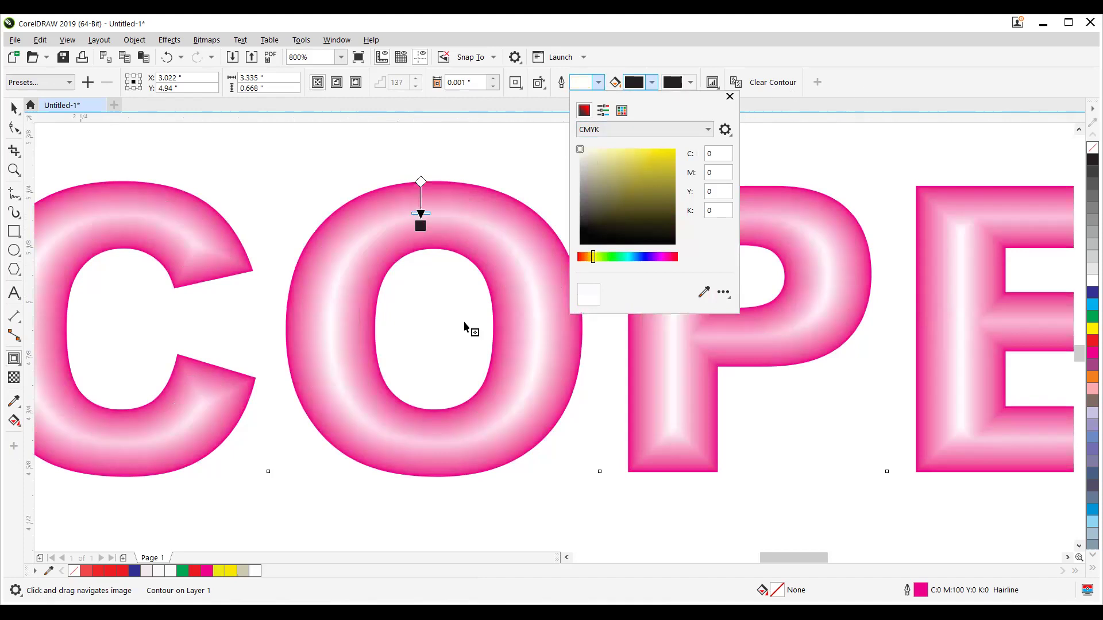
{"action": "left_click", "coordinate": [468, 325]}
{"action": "scroll", "coordinate": [415, 302], "scroll_direction": "down", "scroll_amount": 2}
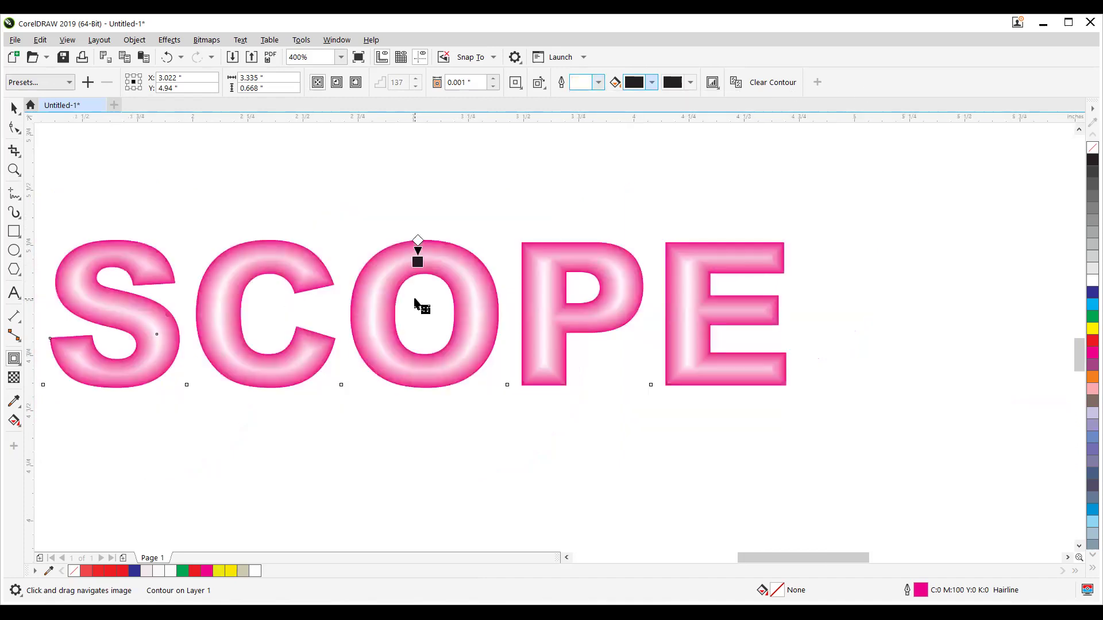
Select the contoured SCOPE text with the Pick tool and clear its contour effect.
{"action": "left_click", "coordinate": [14, 107]}
{"action": "left_click", "coordinate": [467, 389]}
{"action": "left_click", "coordinate": [466, 370]}
{"action": "scroll", "coordinate": [467, 371], "scroll_direction": "down", "scroll_amount": 2}
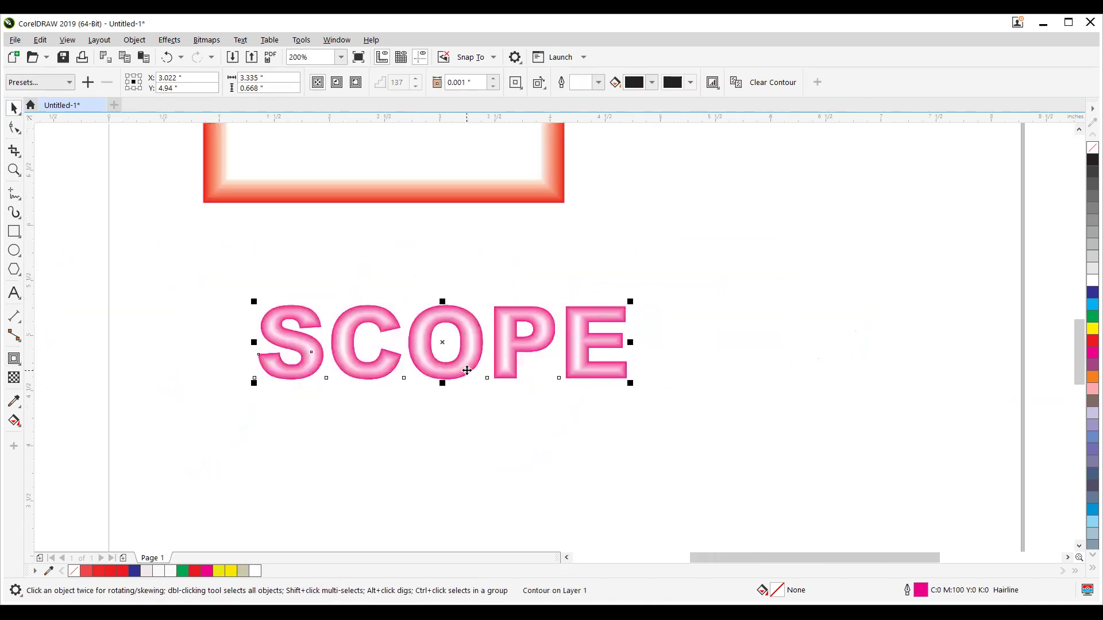
{"action": "scroll", "coordinate": [467, 370], "scroll_direction": "up", "scroll_amount": 2}
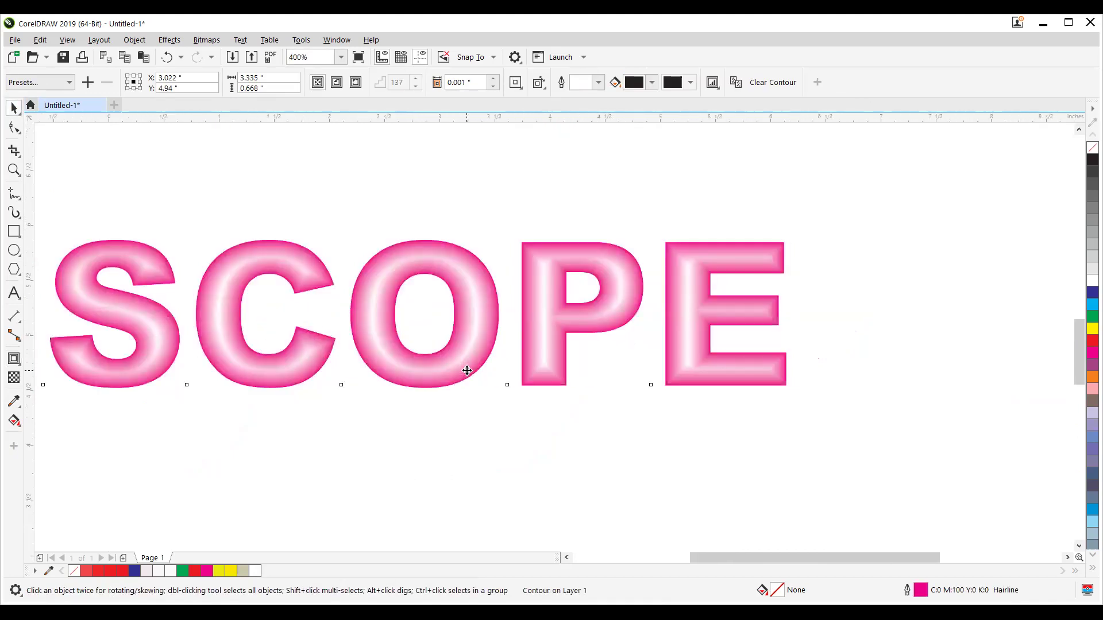
{"action": "scroll", "coordinate": [468, 371], "scroll_direction": "down", "scroll_amount": 2}
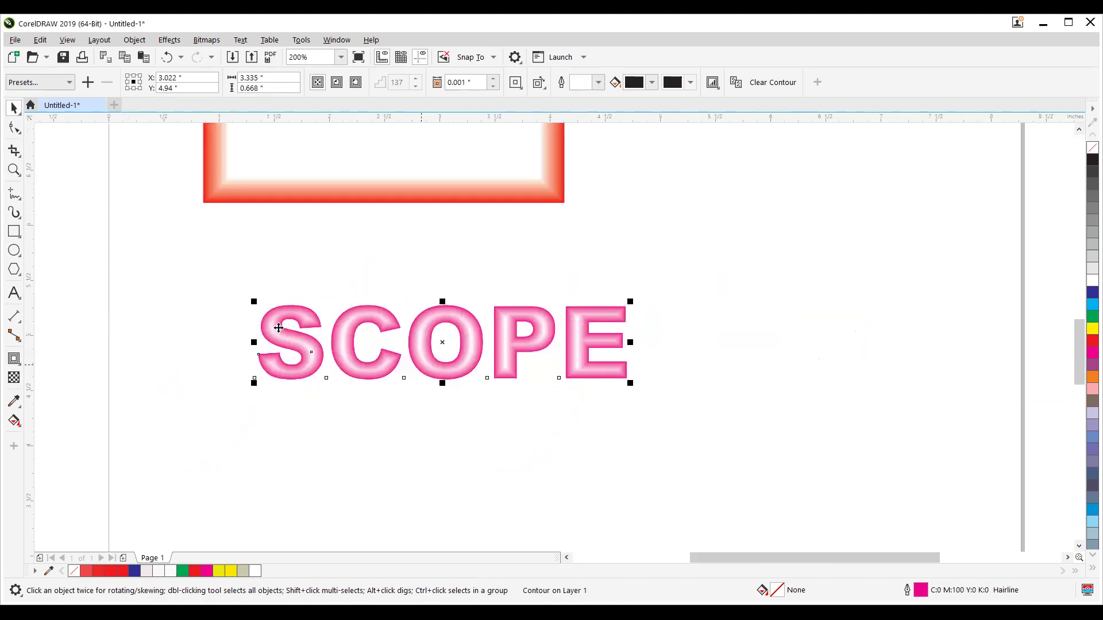
{"action": "left_click", "coordinate": [764, 82]}
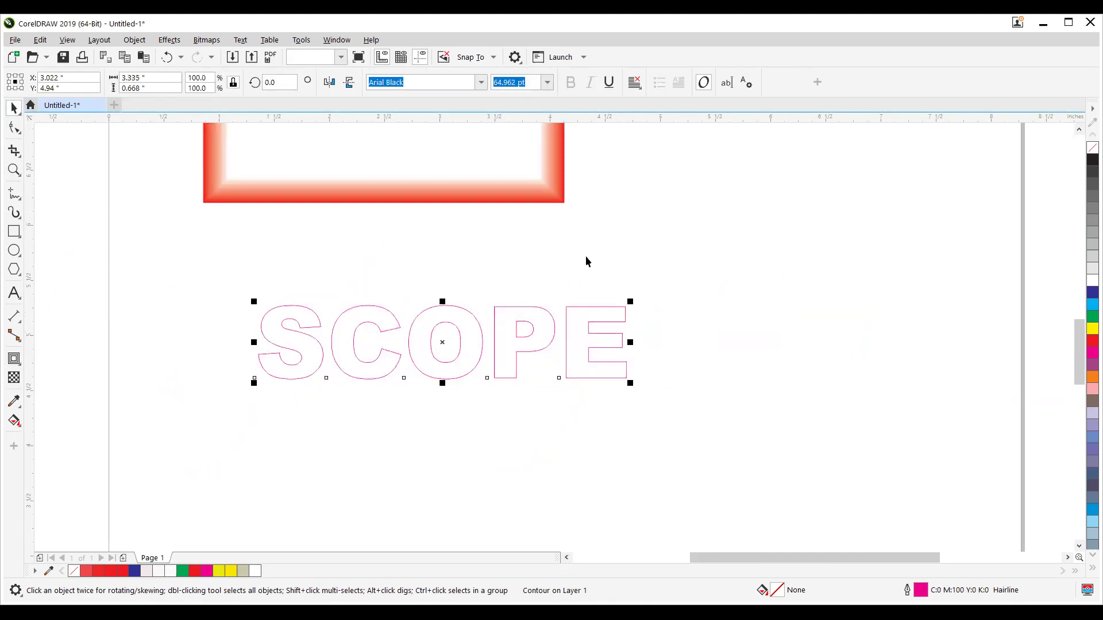
Copy the contour properties of the red rectangle onto the SCOPE text.
{"action": "left_click", "coordinate": [410, 199]}
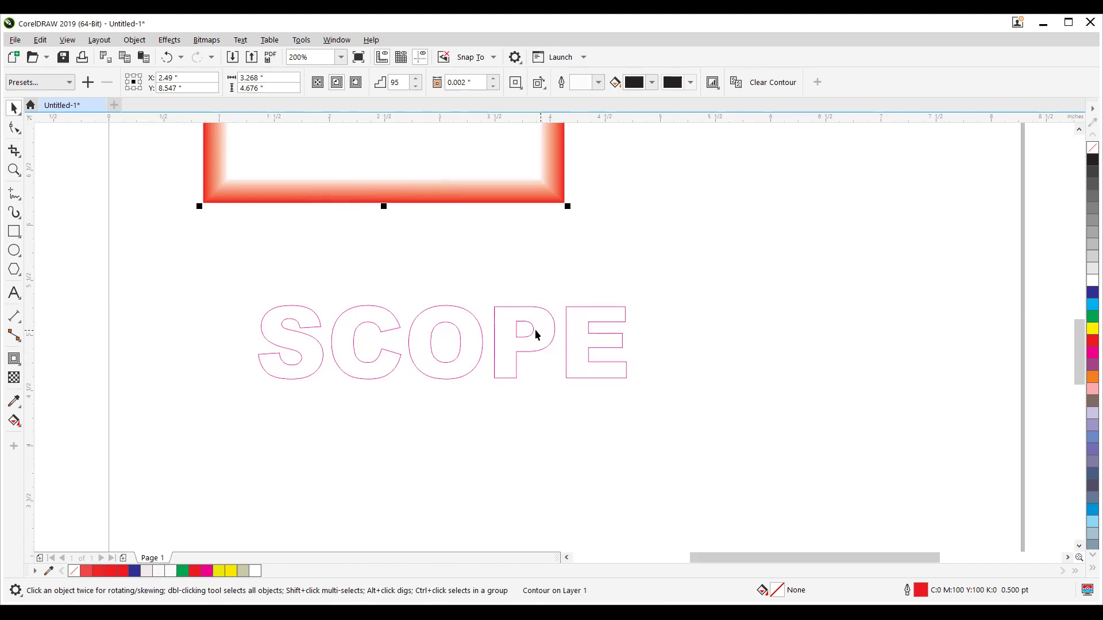
{"action": "left_click", "coordinate": [482, 345]}
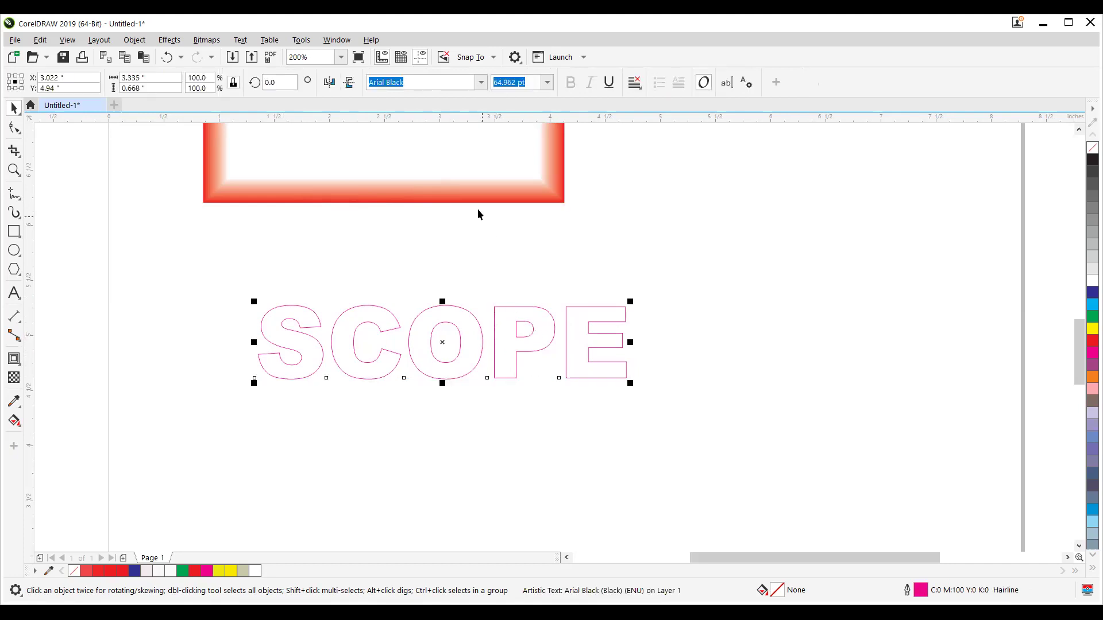
{"action": "left_click", "coordinate": [13, 359]}
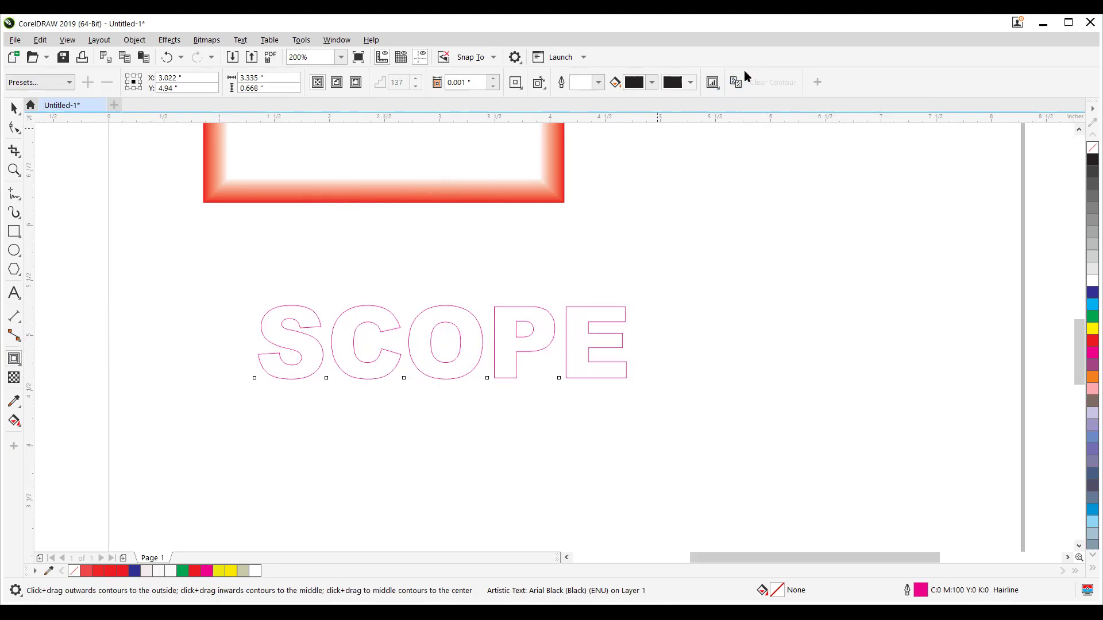
{"action": "left_click", "coordinate": [734, 86]}
{"action": "left_click", "coordinate": [499, 190]}
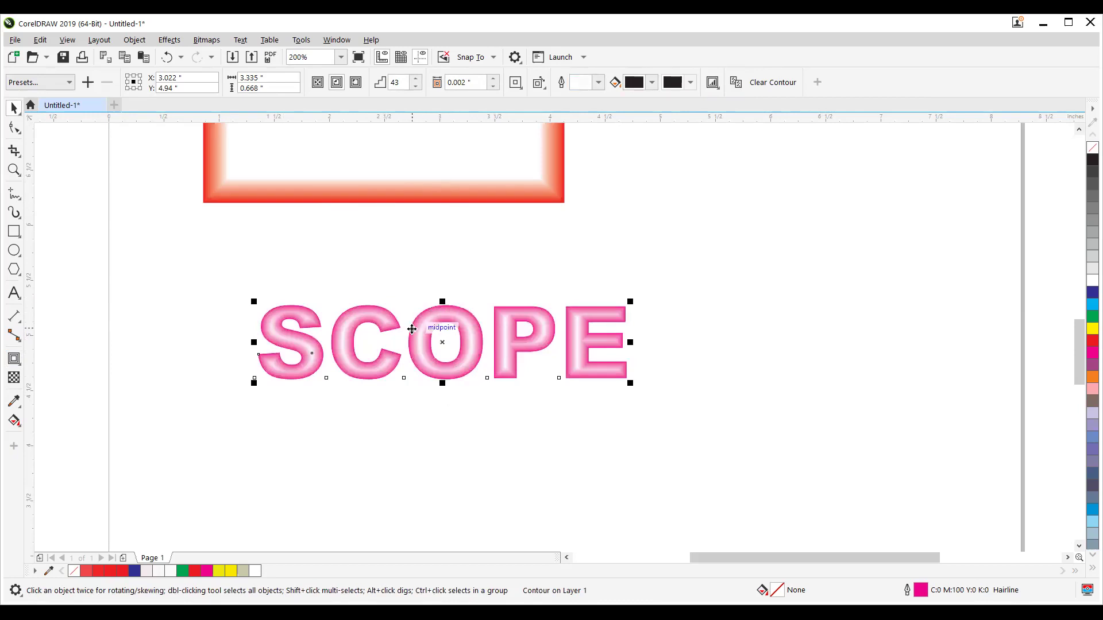
Give the SCOPE text a red outline and set its contour outline color to yellow (C3 M2 Y100 K0).
{"action": "right_click", "coordinate": [1089, 341]}
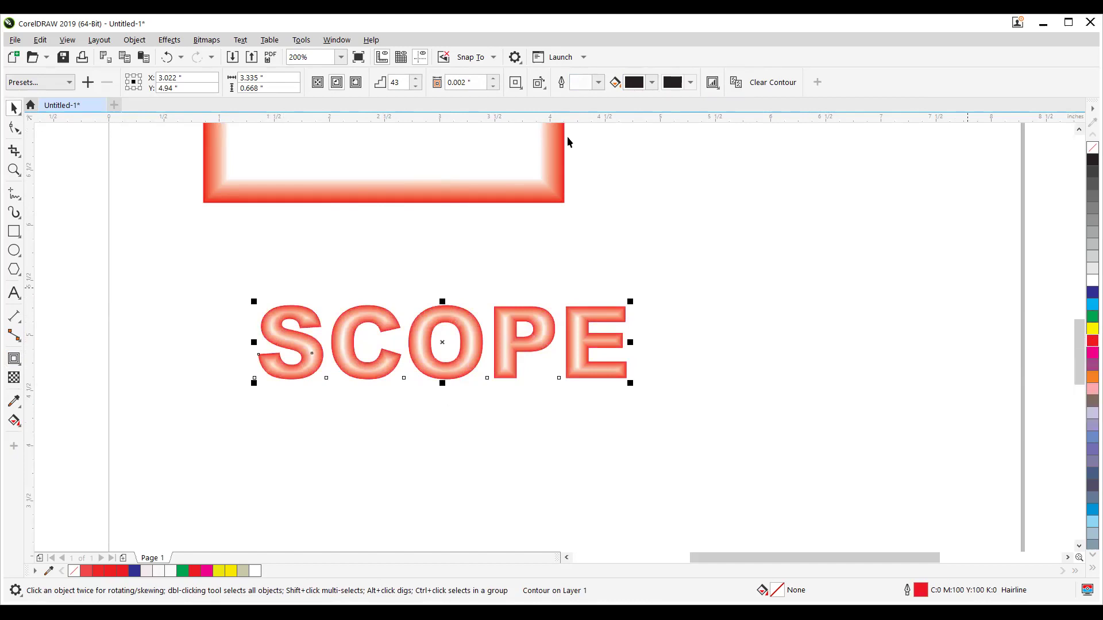
{"action": "left_click", "coordinate": [598, 84]}
{"action": "left_click", "coordinate": [674, 150]}
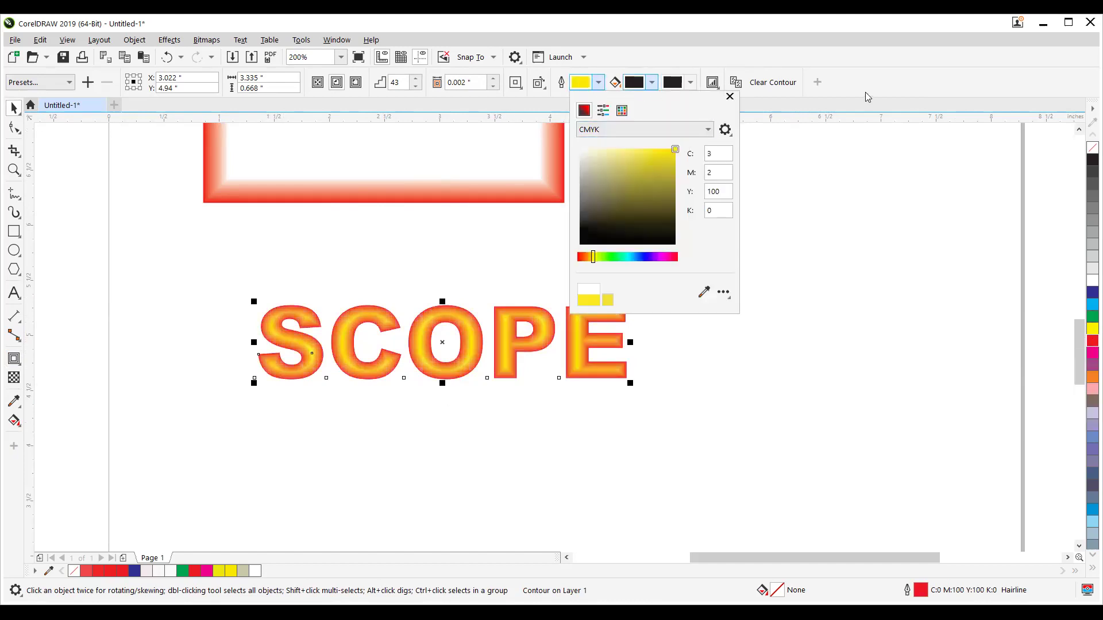
{"action": "left_click", "coordinate": [256, 374]}
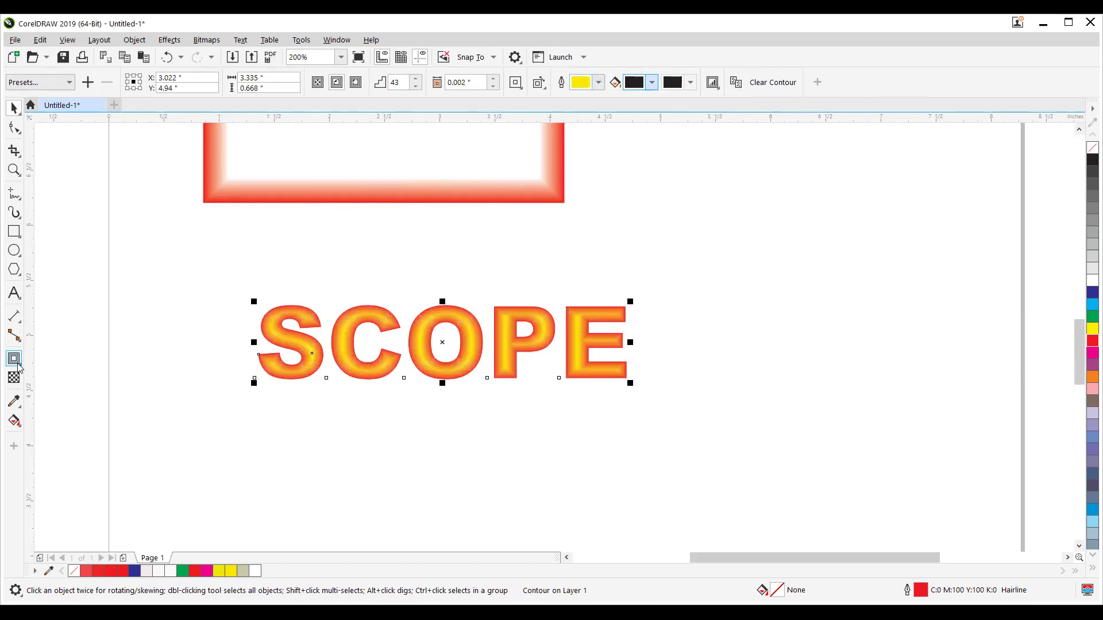
Move the contoured SCOPE text to just beneath the rectangle, roughly aligned with its left edge.
{"action": "left_click", "coordinate": [18, 367]}
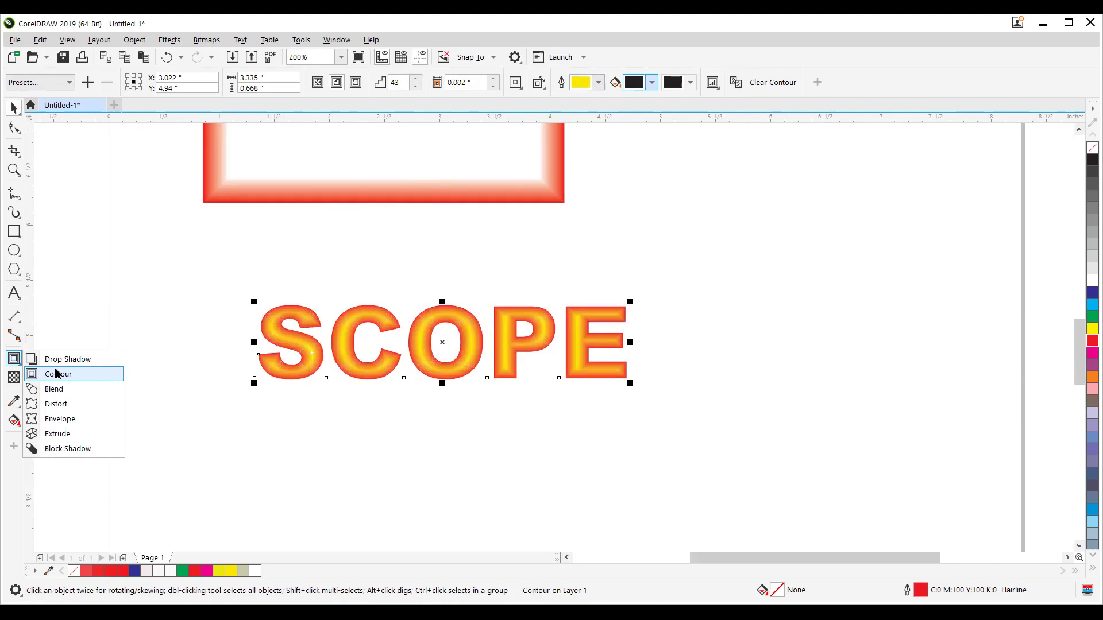
{"action": "left_click", "coordinate": [209, 273]}
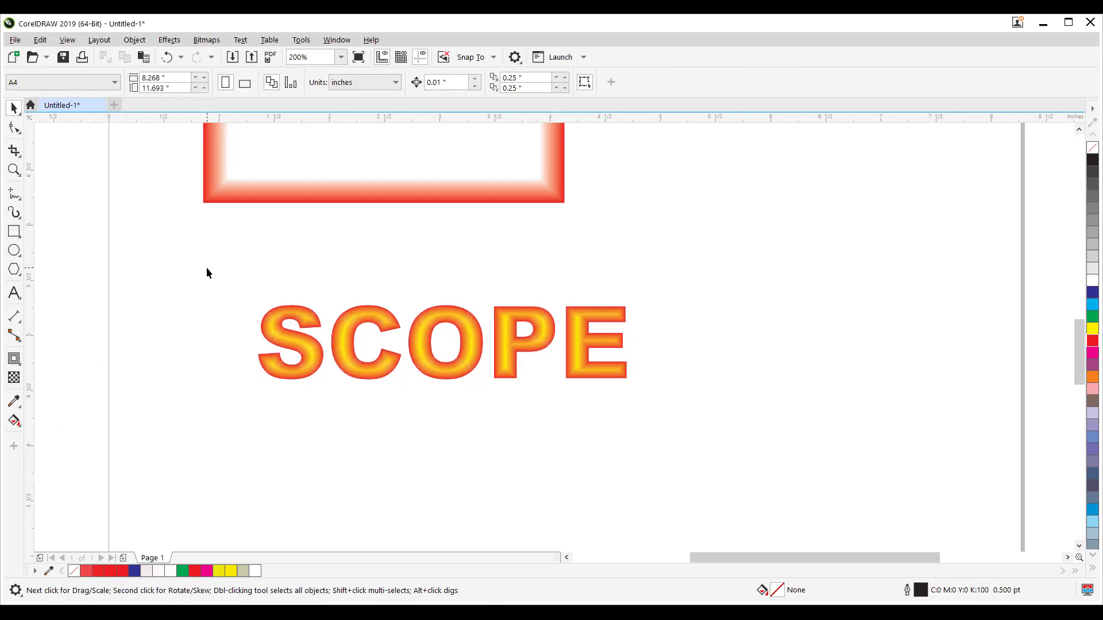
{"action": "left_click", "coordinate": [304, 331]}
{"action": "left_click_drag", "start_coordinate": [290, 290], "coordinate": [238, 210]}
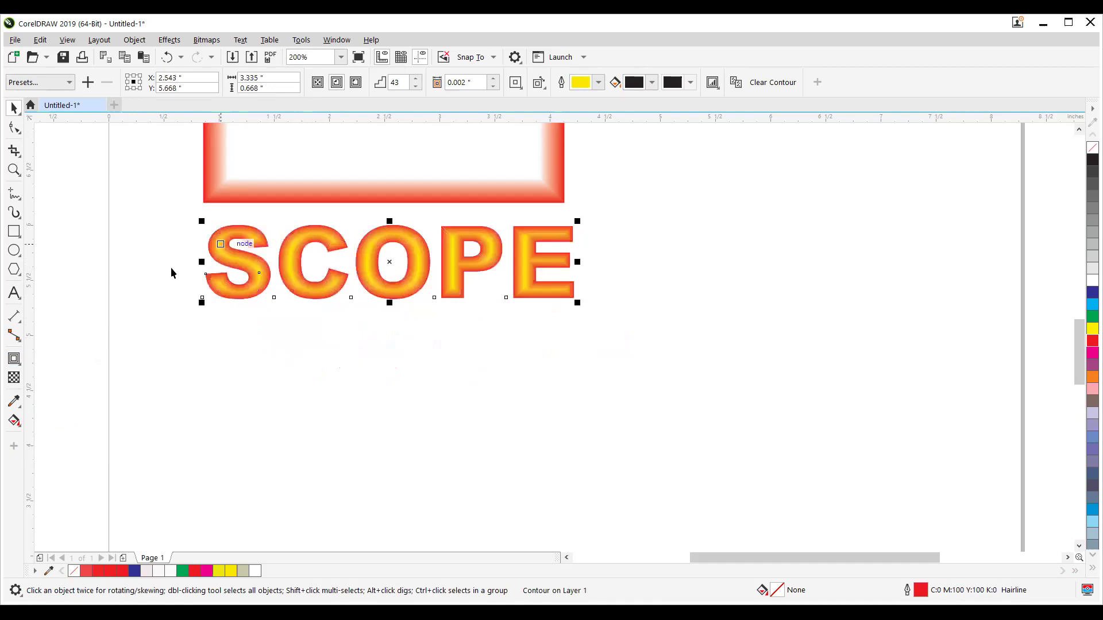
Draw an ellipse about 0.89 by 0.92 in below SCOPE, duplicate it half overlapping to the right, and select both.
{"action": "left_click", "coordinate": [20, 253]}
{"action": "left_click_drag", "start_coordinate": [235, 349], "coordinate": [332, 453]}
{"action": "left_click", "coordinate": [14, 108]}
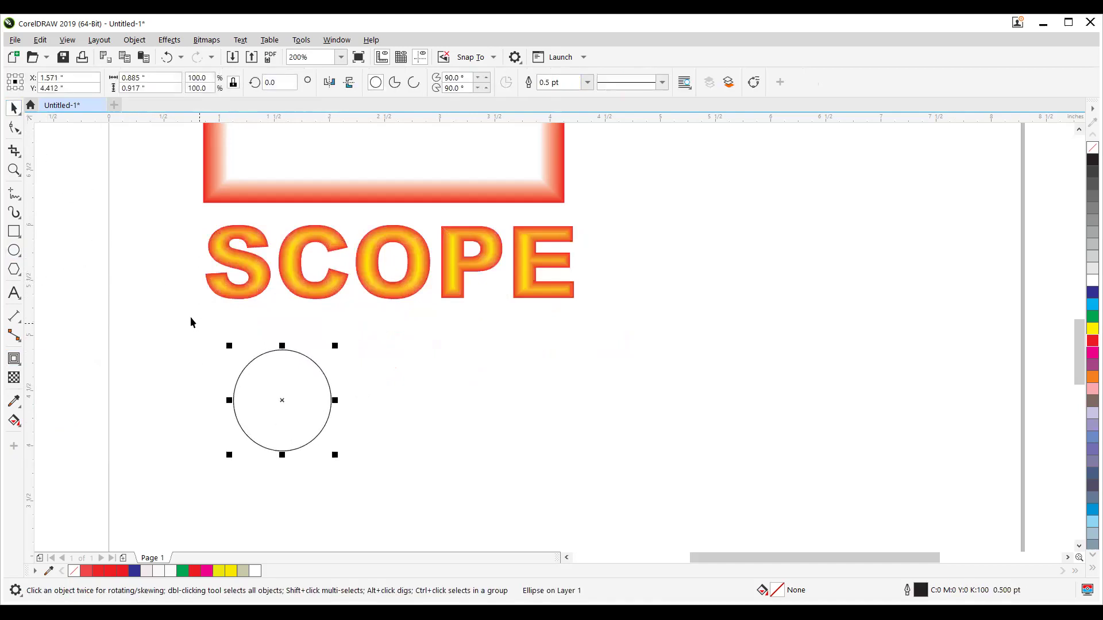
{"action": "left_click_drag", "start_coordinate": [237, 388], "coordinate": [297, 391]}
{"action": "left_click", "coordinate": [258, 392], "text": "shift"}
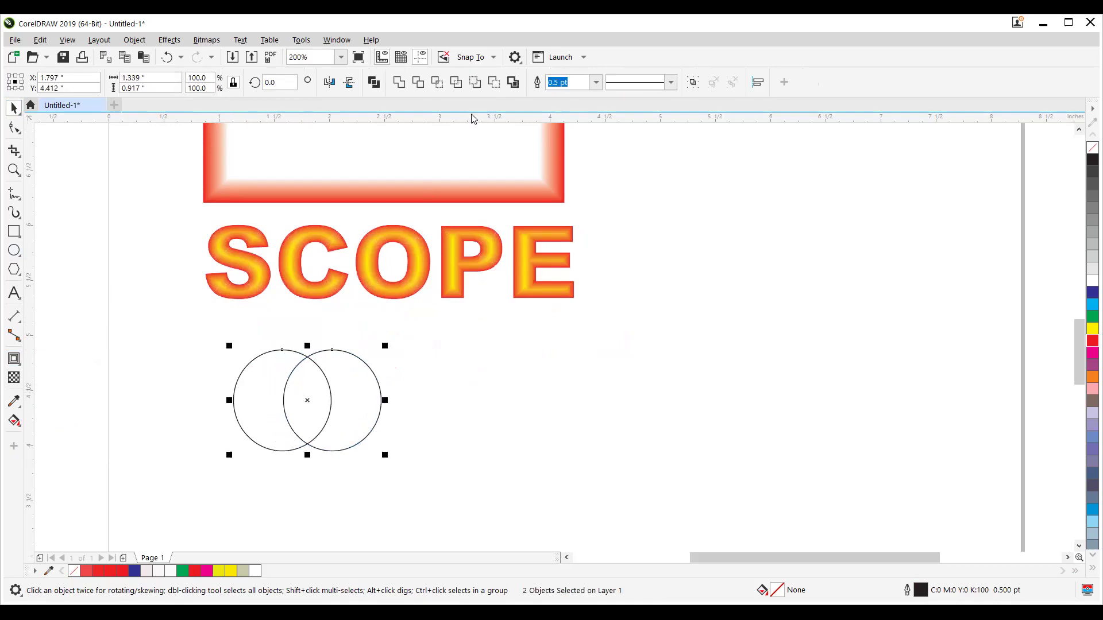
Intersect the two overlapping ellipses and delete both originals, keeping only the lens shape.
{"action": "left_click", "coordinate": [437, 82]}
{"action": "left_click", "coordinate": [376, 400]}
{"action": "left_click_drag", "start_coordinate": [377, 400], "coordinate": [596, 391]}
{"action": "left_click_drag", "start_coordinate": [247, 393], "coordinate": [165, 364]}
{"action": "key", "text": "Delete"}
{"action": "left_click", "coordinate": [313, 409]}
{"action": "left_click", "coordinate": [553, 395]}
{"action": "key", "text": "Delete"}
Reshape the lens with the Shape tool into a curved teardrop about 0.36 by 0.87 in, removing its side nodes.
{"action": "left_click", "coordinate": [301, 402]}
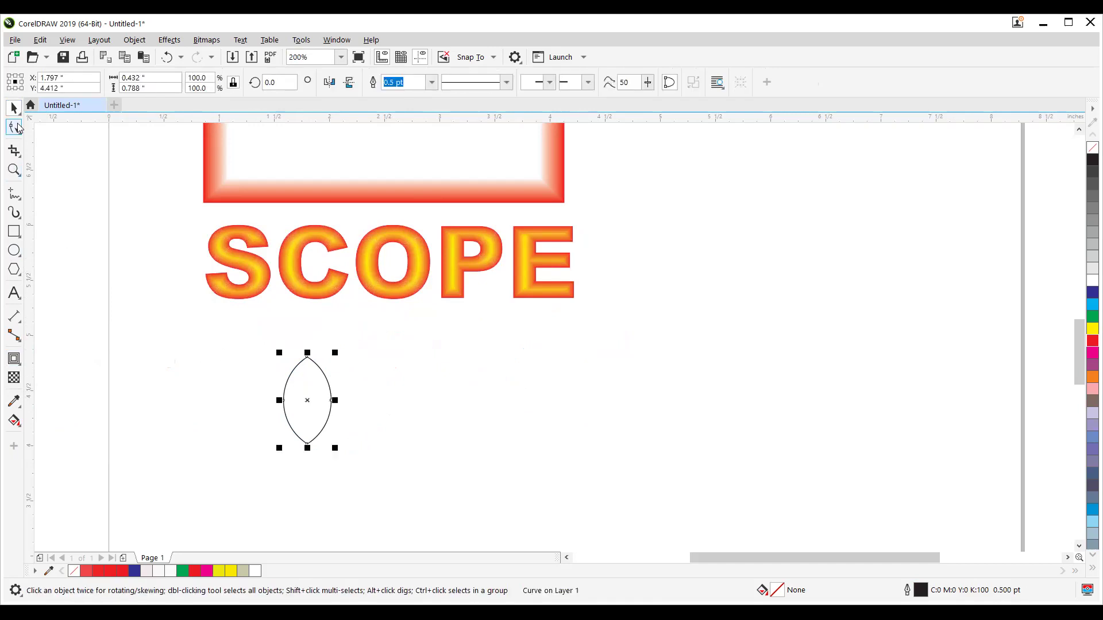
{"action": "left_click", "coordinate": [15, 127]}
{"action": "left_click_drag", "start_coordinate": [261, 340], "coordinate": [322, 373]}
{"action": "left_click_drag", "start_coordinate": [234, 392], "coordinate": [388, 414]}
{"action": "key", "text": "Delete"}
{"action": "left_click_drag", "start_coordinate": [291, 373], "coordinate": [311, 454]}
{"action": "left_click", "coordinate": [14, 107]}
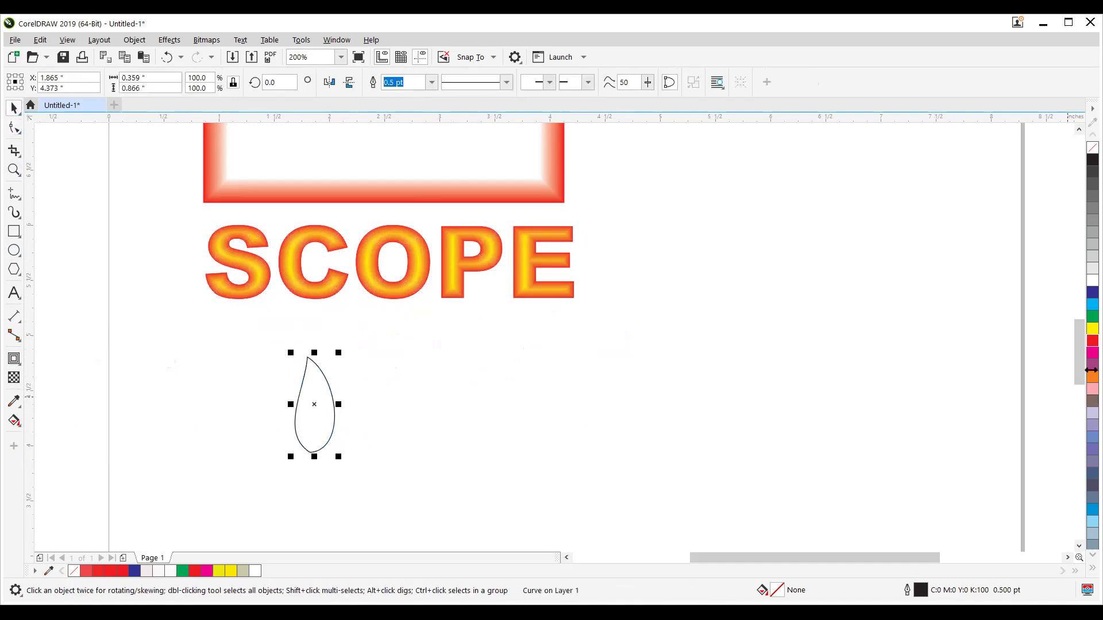
Fill the teardrop red, place a copy of it near the page's right side, and fill the copy green.
{"action": "left_click_drag", "start_coordinate": [1093, 341], "coordinate": [875, 408]}
{"action": "left_click", "coordinate": [1092, 317]}
{"action": "scroll", "coordinate": [453, 448], "scroll_direction": "down", "scroll_amount": 1}
{"action": "left_click_drag", "start_coordinate": [453, 425], "coordinate": [418, 343]}
Draw a freehand curve about 2.5 by 1.5 in below the red teardrop and delete its middle nodes.
{"action": "left_click", "coordinate": [13, 193]}
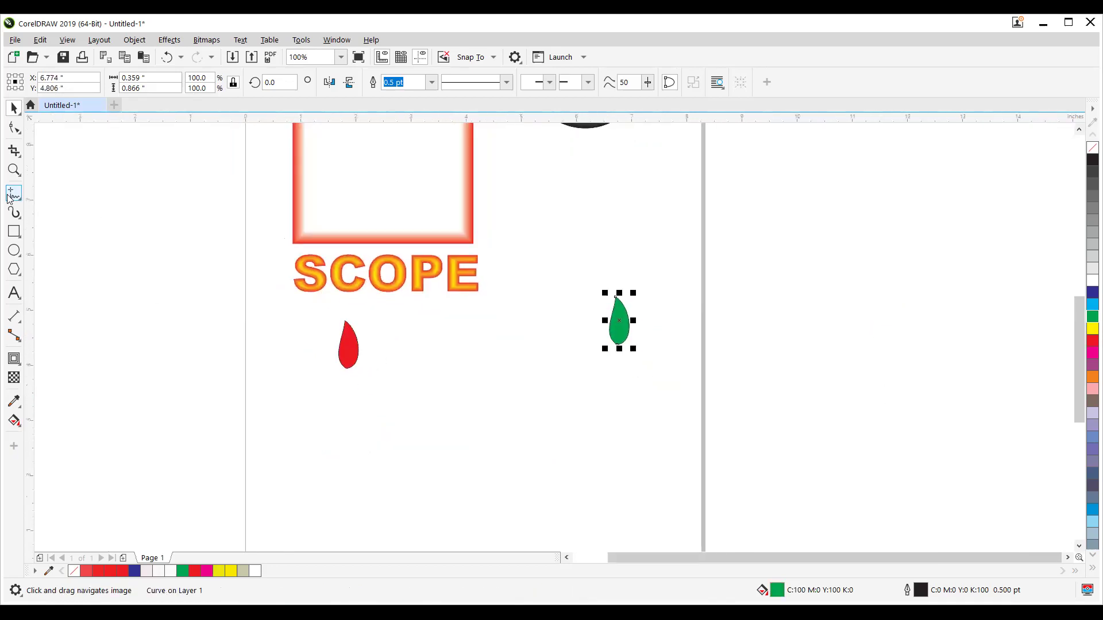
{"action": "mouse_move", "coordinate": [300, 436]}
{"action": "left_mouse_down"}
{"action": "mouse_move", "coordinate": [339, 409]}
{"action": "mouse_move", "coordinate": [440, 494]}
{"action": "left_mouse_up"}
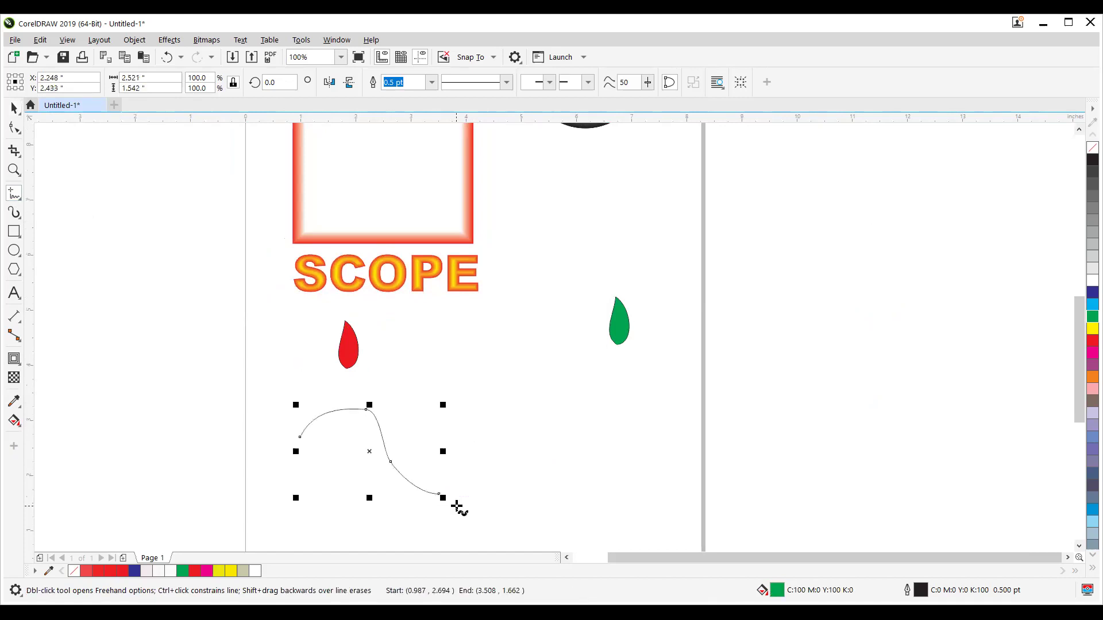
{"action": "left_click", "coordinate": [14, 128]}
{"action": "mouse_move", "coordinate": [412, 391]}
{"action": "left_mouse_down"}
{"action": "mouse_move", "coordinate": [374, 463]}
{"action": "mouse_move", "coordinate": [358, 471]}
{"action": "left_mouse_up"}
{"action": "key", "text": "Delete"}
Adjust the handles of the curve's two end nodes to form a smooth S shape about 1.24 in high.
{"action": "left_click", "coordinate": [440, 494]}
{"action": "left_click_drag", "start_coordinate": [380, 398], "coordinate": [380, 400]}
{"action": "left_click", "coordinate": [299, 438]}
{"action": "left_click_drag", "start_coordinate": [352, 335], "coordinate": [373, 391]}
{"action": "left_click_drag", "start_coordinate": [359, 472], "coordinate": [370, 486]}
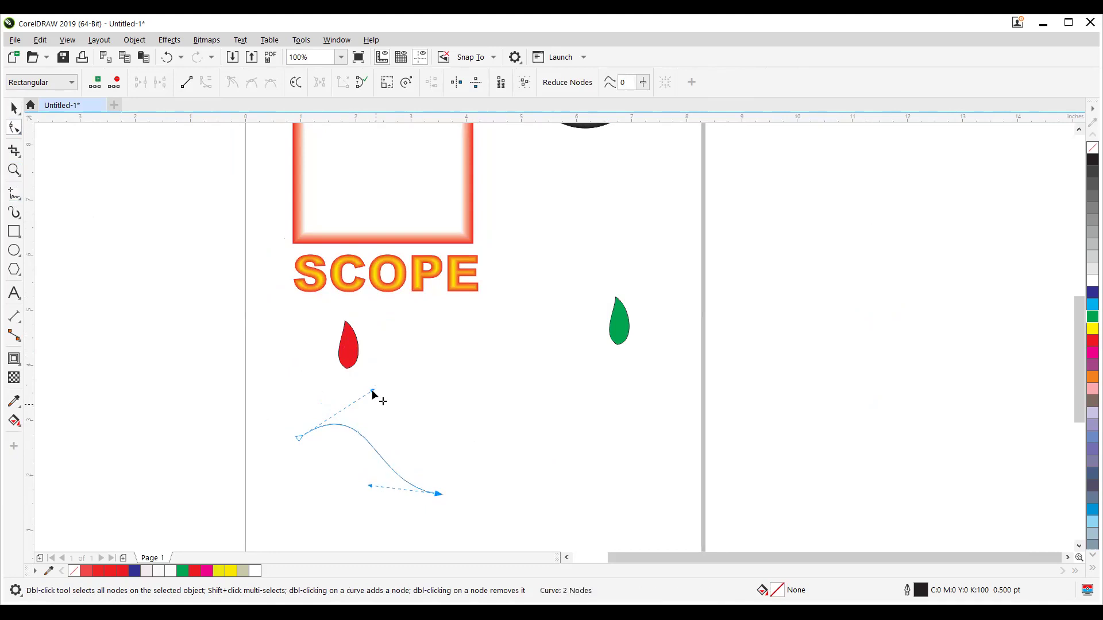
{"action": "left_click_drag", "start_coordinate": [372, 392], "coordinate": [402, 394]}
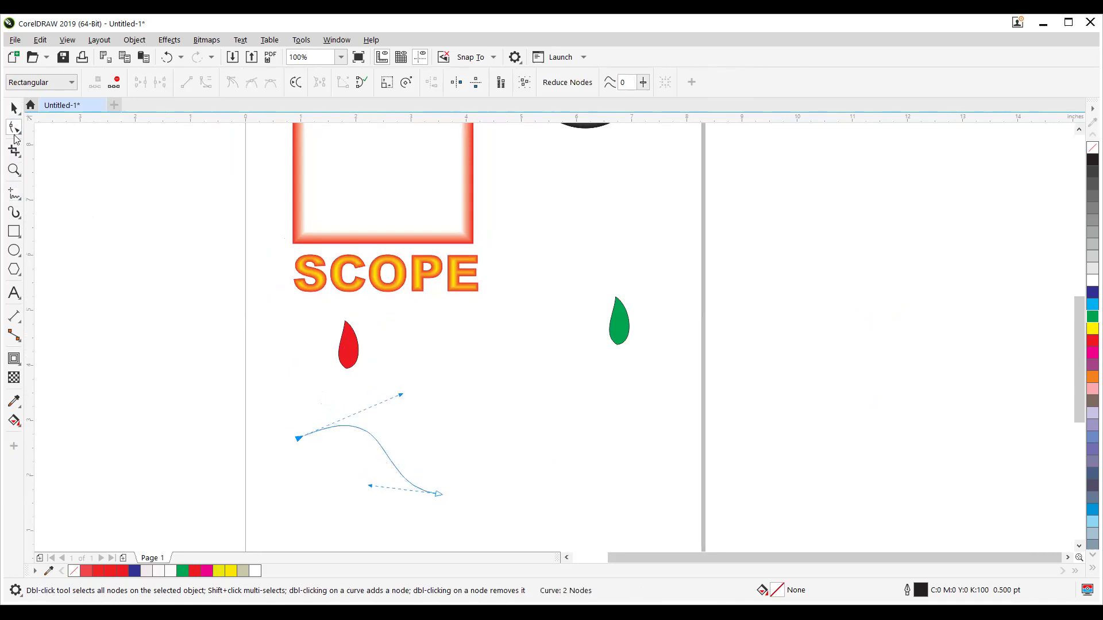
{"action": "left_click", "coordinate": [14, 108]}
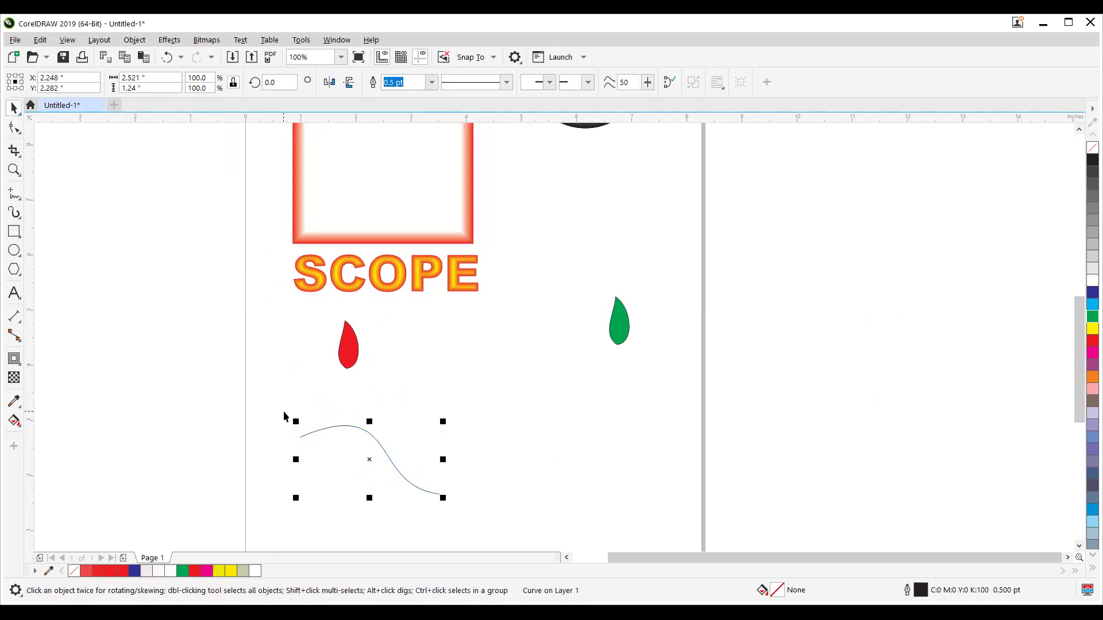
Blend the red teardrop into the green teardrop with the Blend tool, using 20 steps.
{"action": "left_click", "coordinate": [301, 239]}
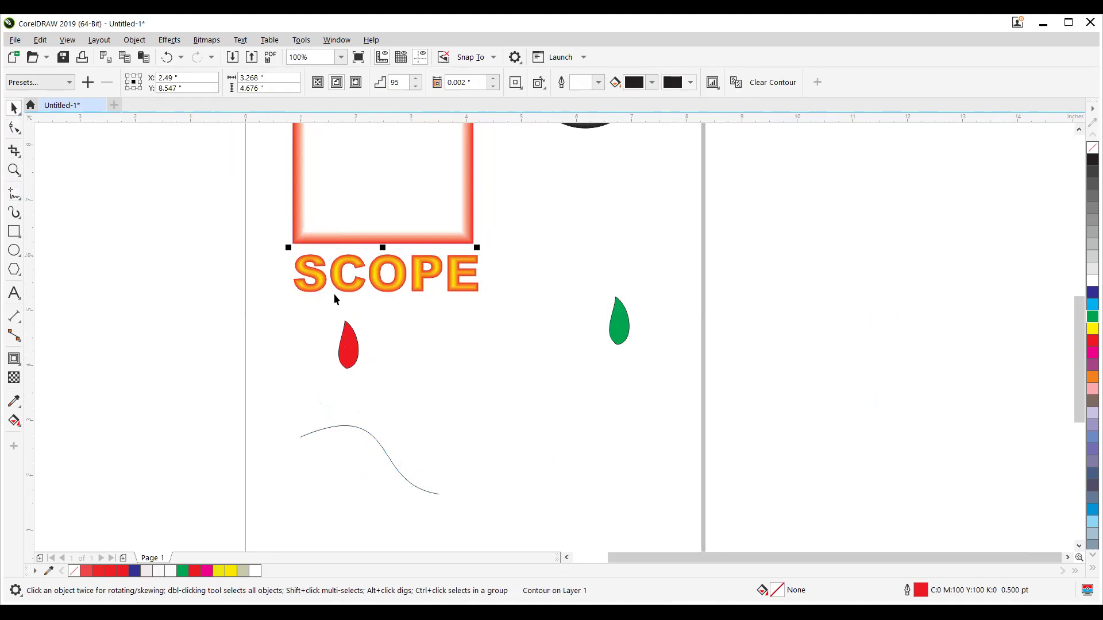
{"action": "left_click", "coordinate": [348, 352]}
{"action": "left_click", "coordinate": [627, 330]}
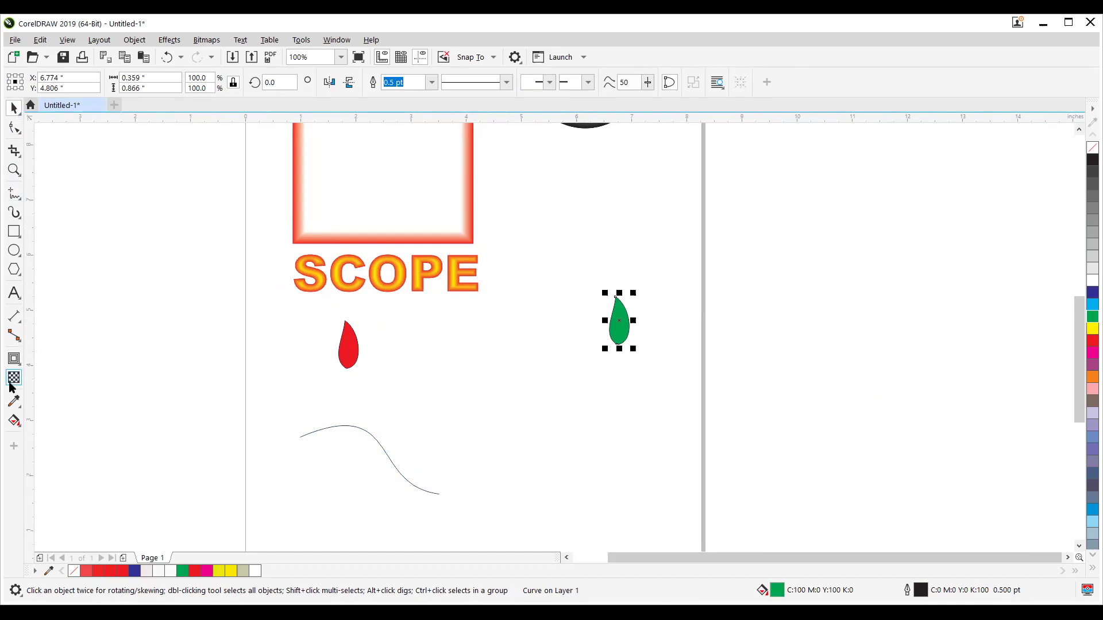
{"action": "left_click", "coordinate": [18, 367]}
{"action": "left_click", "coordinate": [55, 389]}
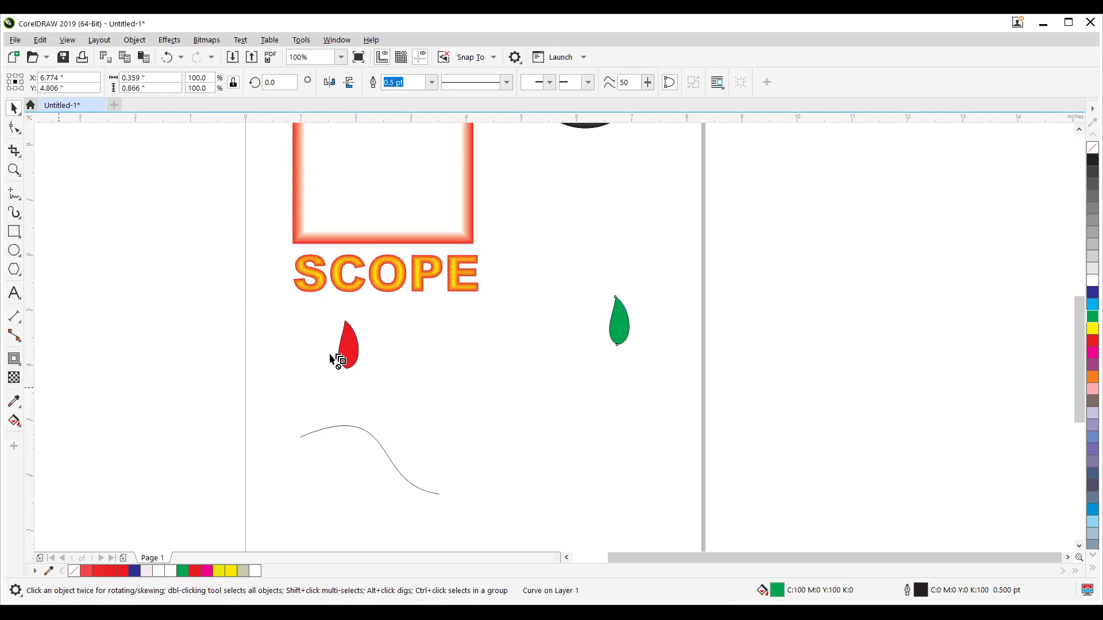
{"action": "left_click_drag", "start_coordinate": [348, 355], "coordinate": [620, 337]}
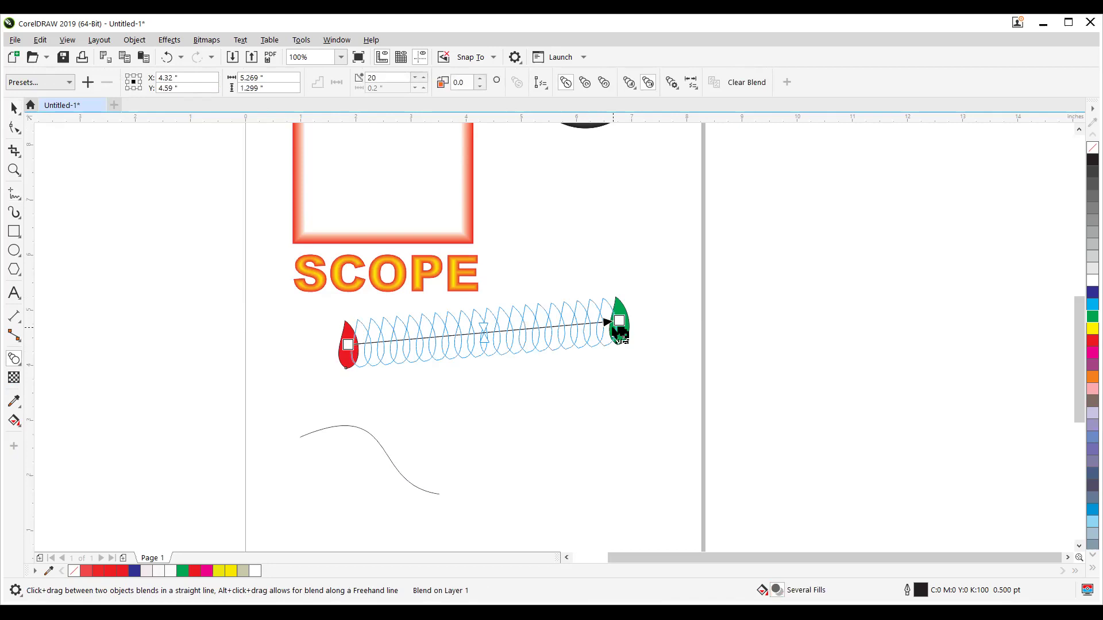
{"action": "left_click_drag", "start_coordinate": [613, 328], "coordinate": [613, 328]}
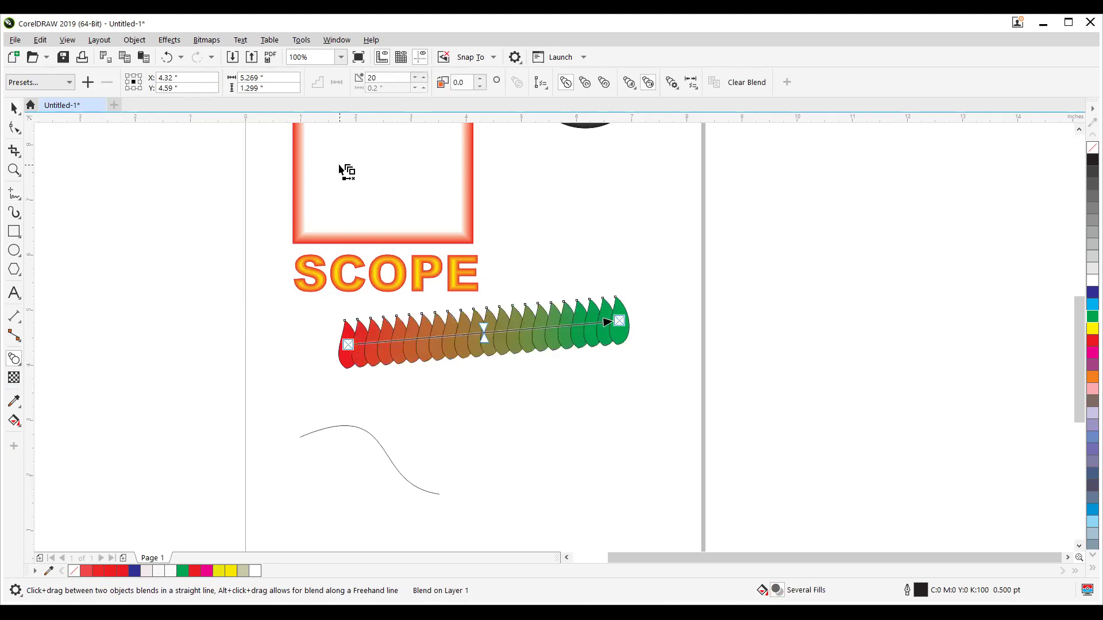
Open the blend's number of steps for editing and examine the intermediate shapes between the two teardrops.
{"action": "double_click", "coordinate": [372, 78]}
{"action": "scroll", "coordinate": [472, 343], "scroll_direction": "up", "scroll_amount": 1}
{"action": "scroll", "coordinate": [472, 343], "scroll_direction": "up", "scroll_amount": 1}
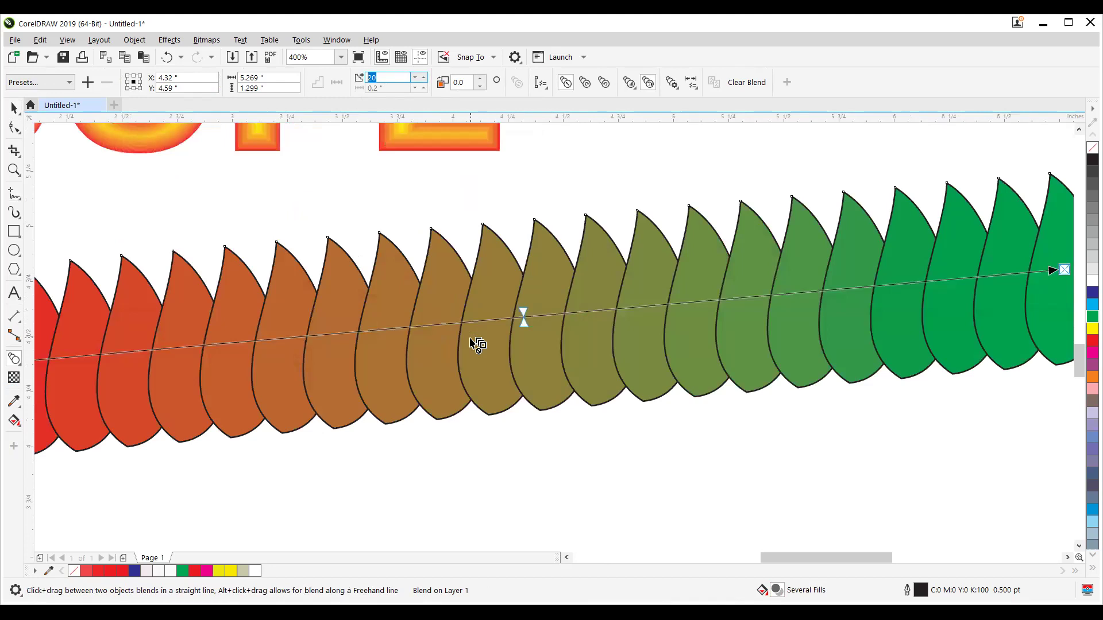
{"action": "scroll", "coordinate": [472, 343], "scroll_direction": "down", "scroll_amount": 1}
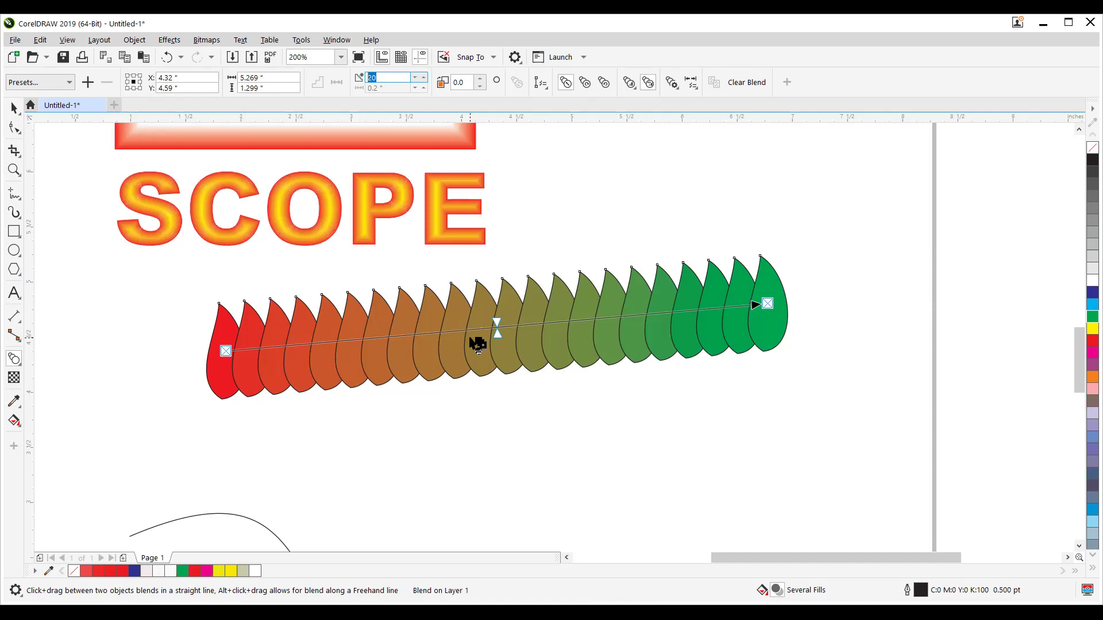
{"action": "scroll", "coordinate": [352, 362], "scroll_direction": "down", "scroll_amount": 4}
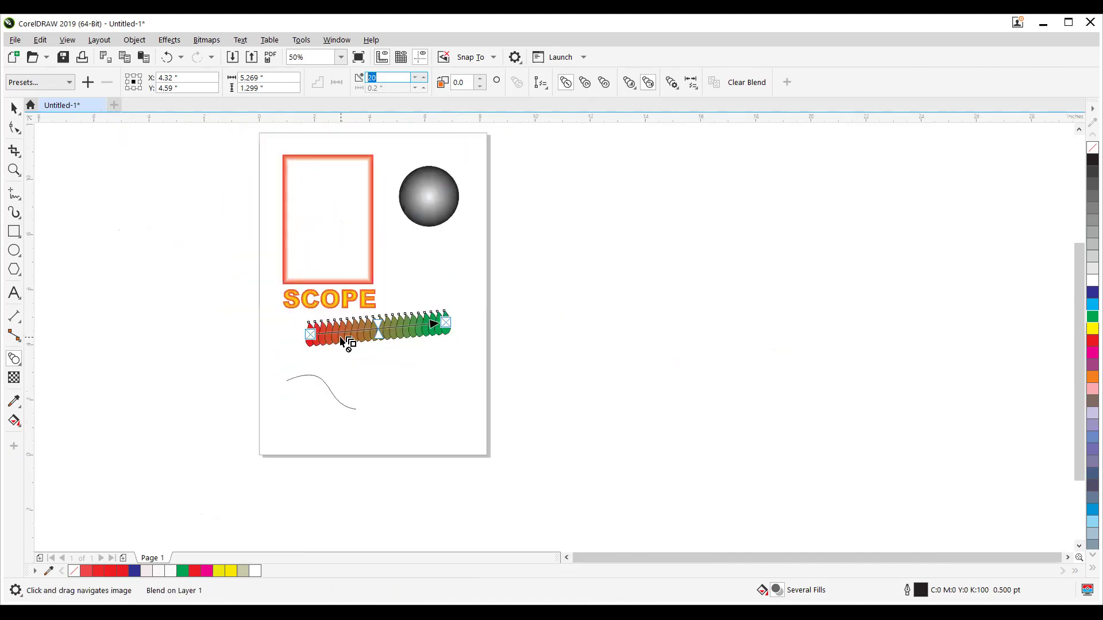
Move the S-shaped curve to about X 3.363 in, Y 2.394 in, closer beneath the teardrop blend.
{"action": "scroll", "coordinate": [359, 336], "scroll_direction": "up", "scroll_amount": 2}
{"action": "left_click", "coordinate": [13, 108]}
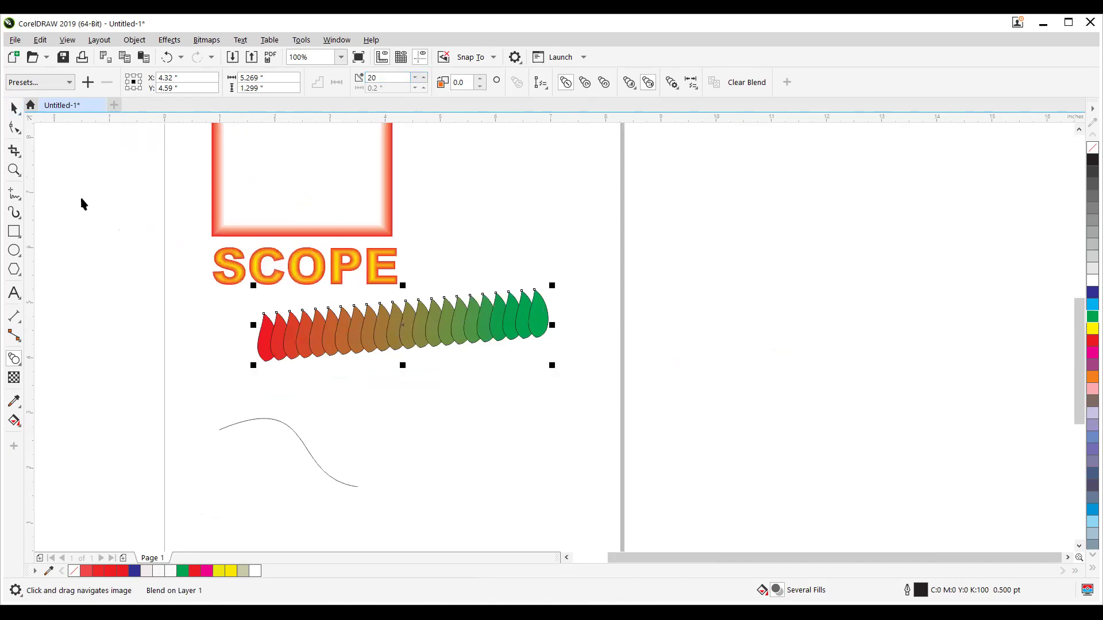
{"action": "left_click_drag", "start_coordinate": [236, 424], "coordinate": [299, 417]}
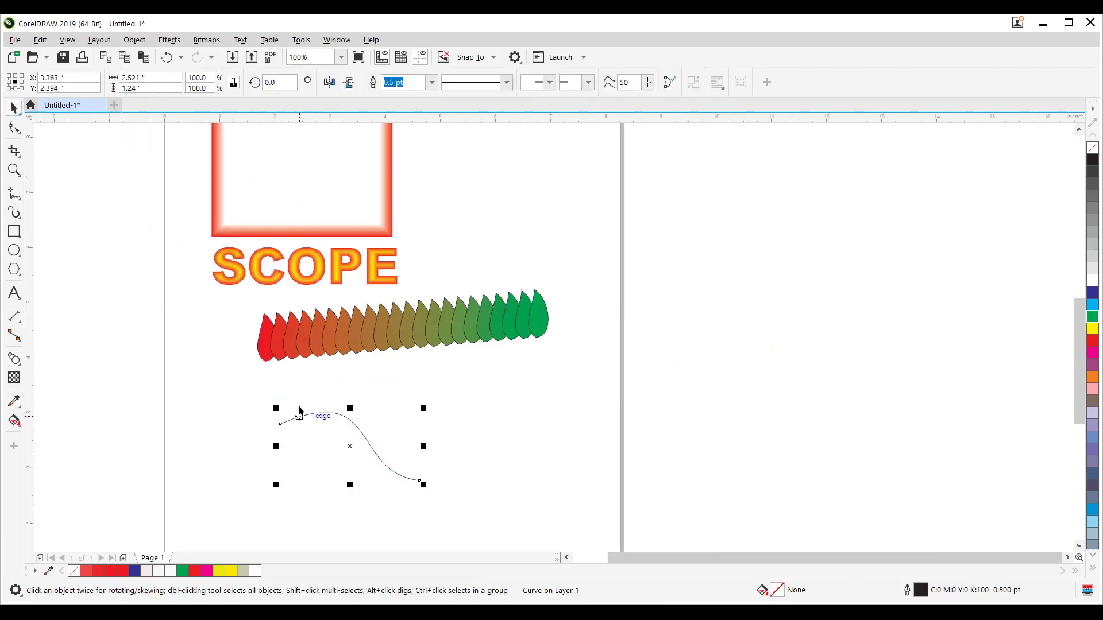
Examine how the blend is built by selecting the whole group, its red start teardrop and its green end teardrop.
{"action": "left_click", "coordinate": [409, 339]}
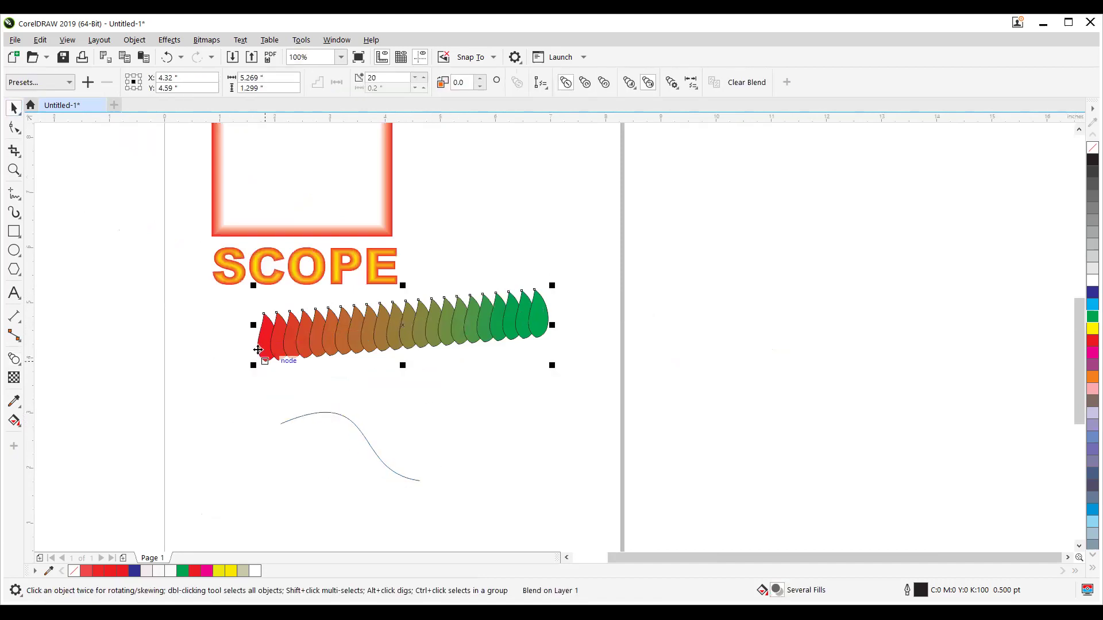
{"action": "left_click", "coordinate": [348, 398]}
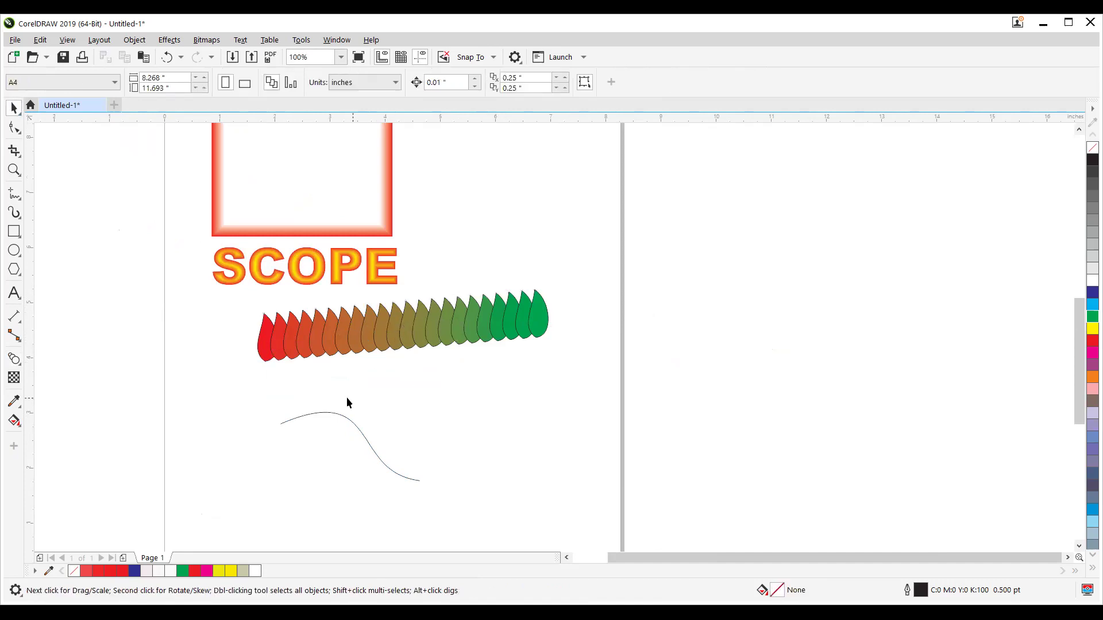
{"action": "left_click", "coordinate": [261, 361]}
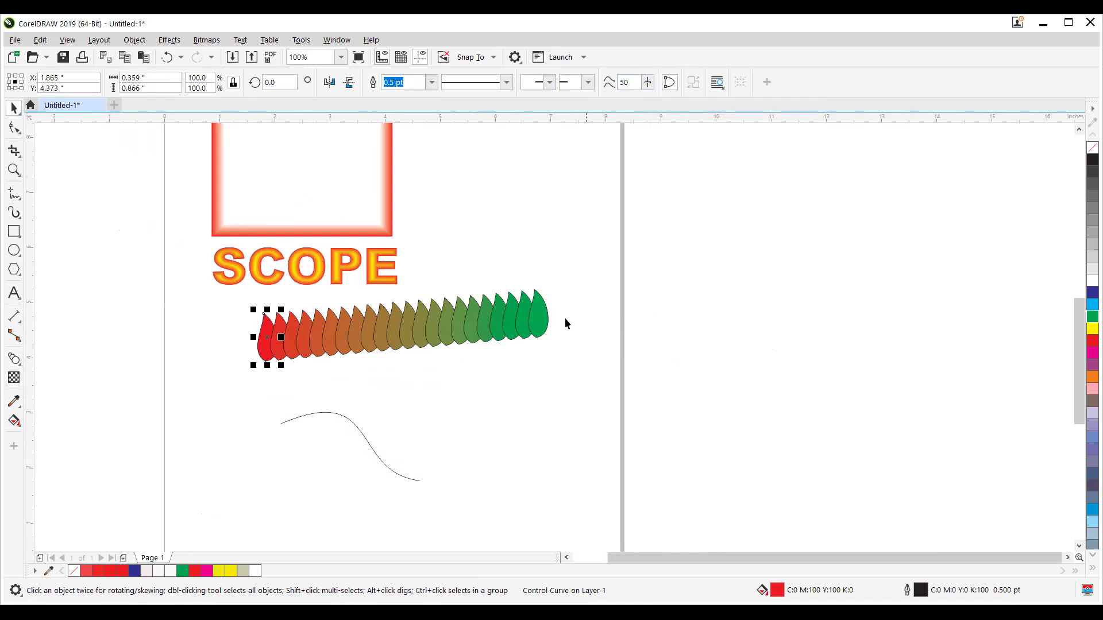
{"action": "left_click", "coordinate": [543, 316]}
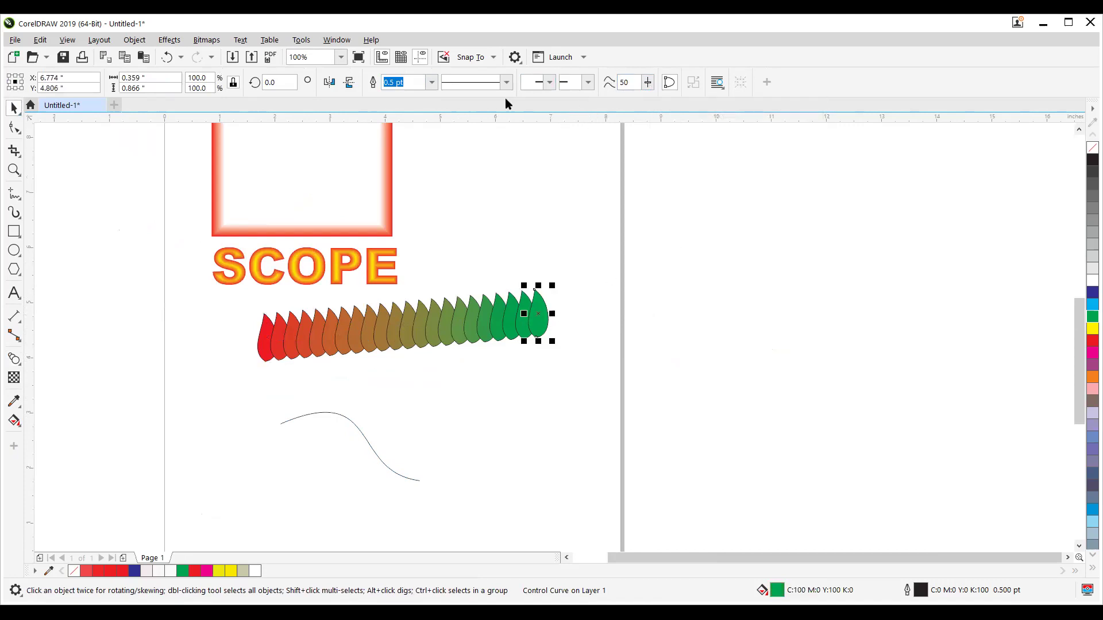
{"action": "left_click", "coordinate": [406, 320]}
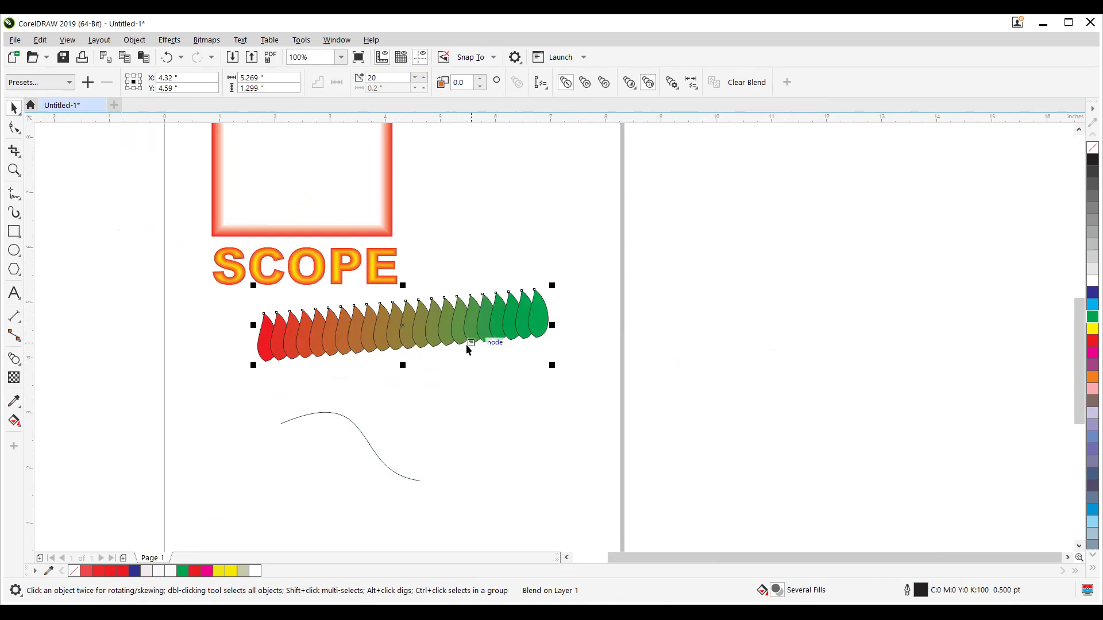
Rotate the curve to about 337°, scale it to about 84% and place it below the red end of the blend.
{"action": "left_click", "coordinate": [322, 412]}
{"action": "left_click", "coordinate": [328, 408]}
{"action": "left_click", "coordinate": [318, 412]}
{"action": "left_click", "coordinate": [308, 415]}
{"action": "left_click_drag", "start_coordinate": [282, 413], "coordinate": [297, 385]}
{"action": "left_click", "coordinate": [370, 463]}
{"action": "left_click_drag", "start_coordinate": [385, 492], "coordinate": [349, 475]}
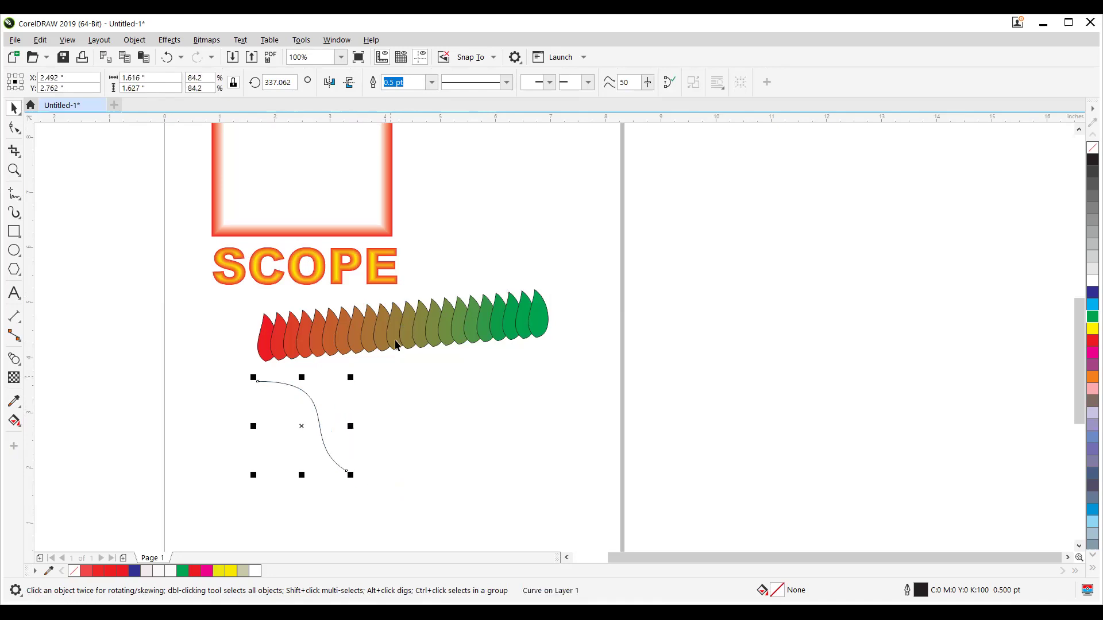
Scale the teardrop blend down to about 3.2 in wide and assign the S curve as its new path.
{"action": "left_click", "coordinate": [394, 332]}
{"action": "left_click_drag", "start_coordinate": [554, 371], "coordinate": [440, 342]}
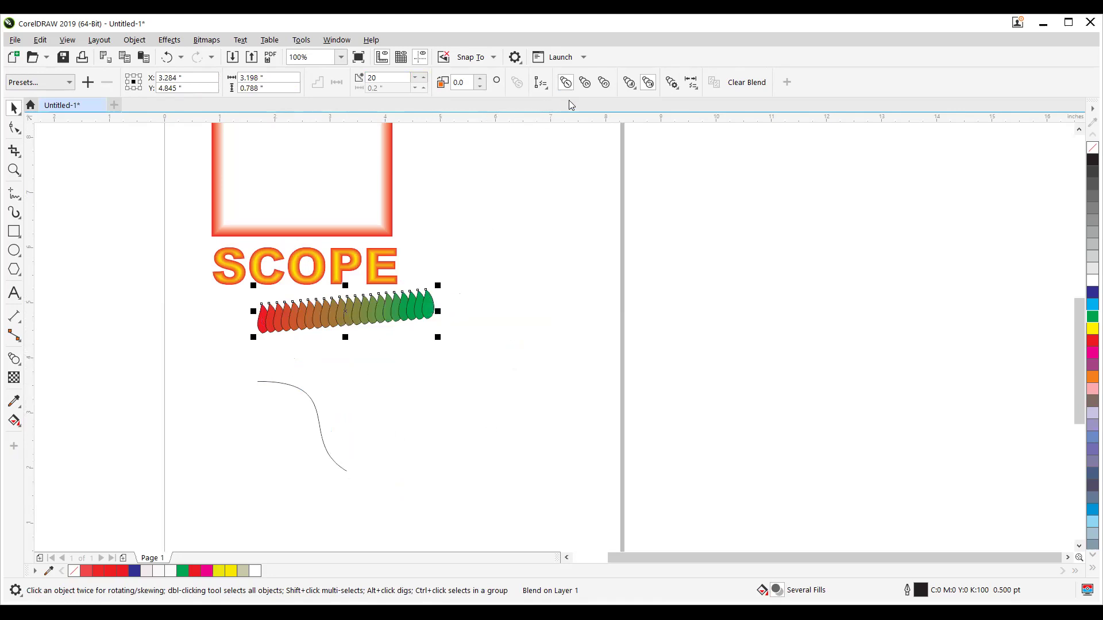
{"action": "left_click", "coordinate": [542, 88]}
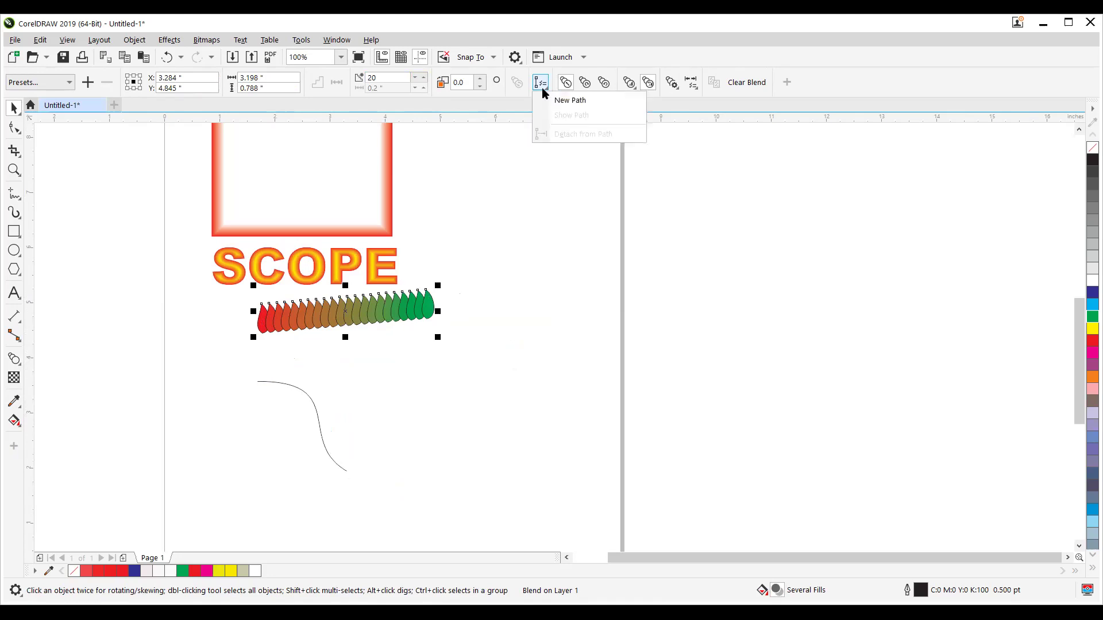
{"action": "left_click", "coordinate": [313, 392]}
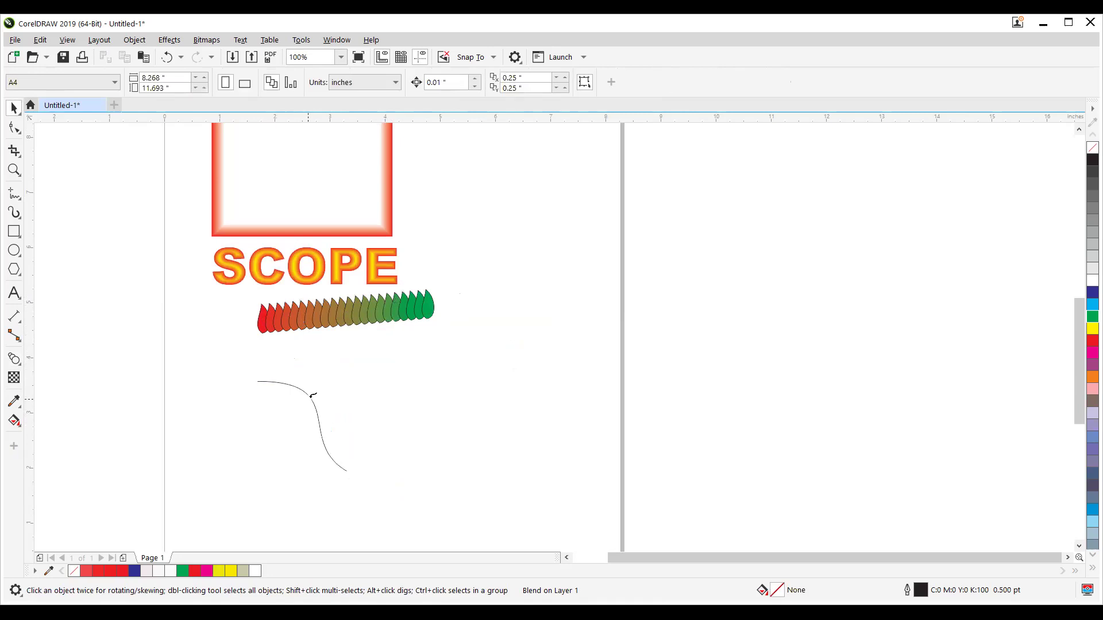
{"action": "left_click", "coordinate": [333, 462]}
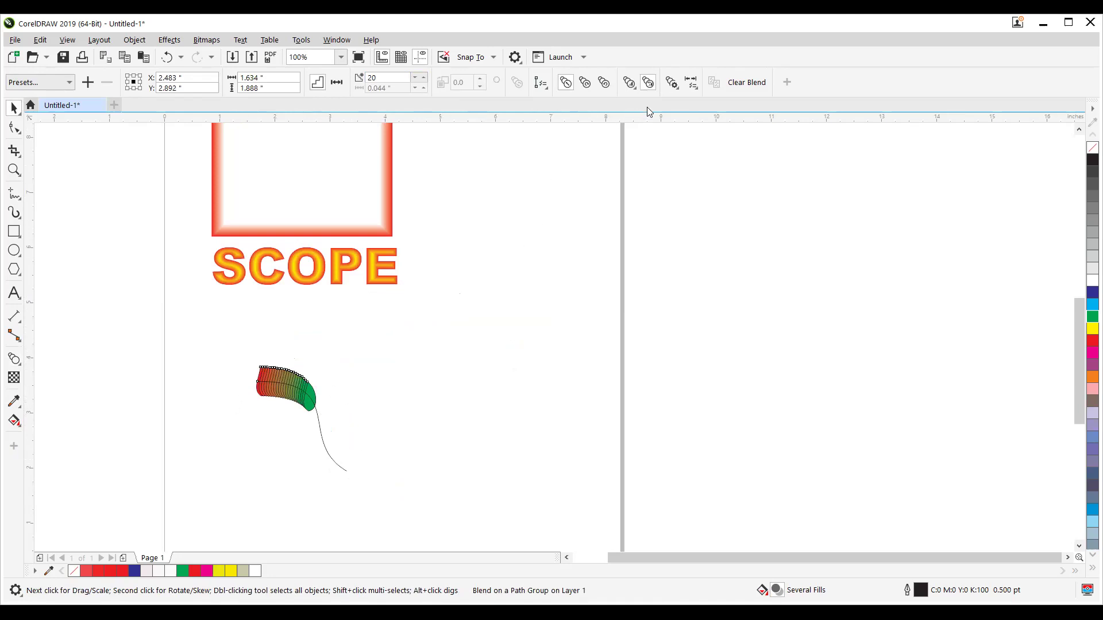
Spread the teardrop blend along the full path and inspect the arrangement of its shapes.
{"action": "left_click", "coordinate": [673, 84]}
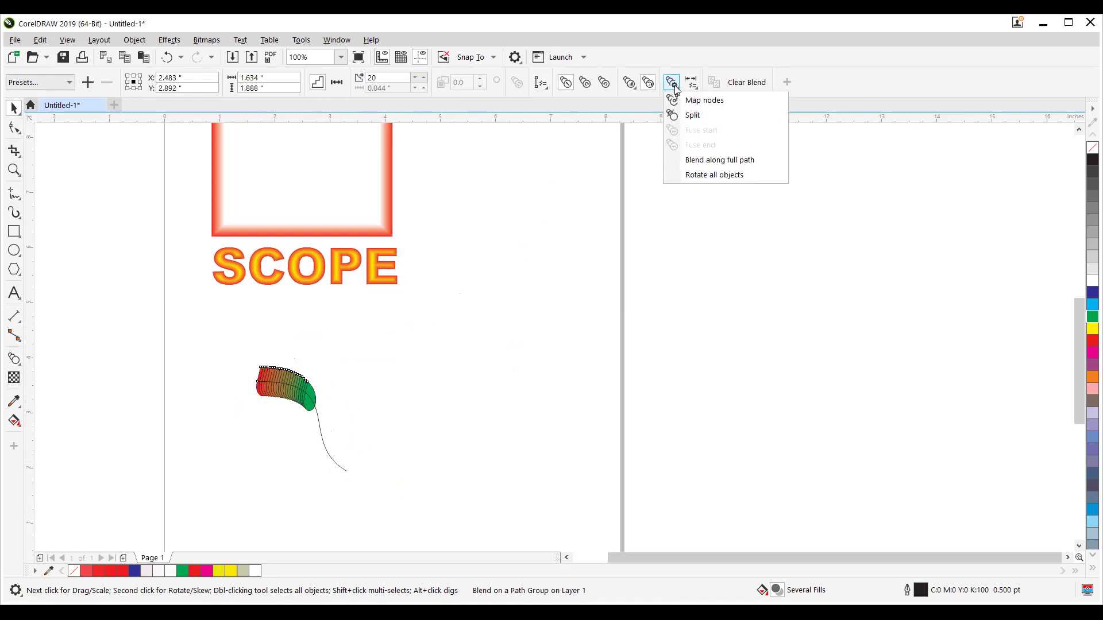
{"action": "left_click", "coordinate": [677, 161]}
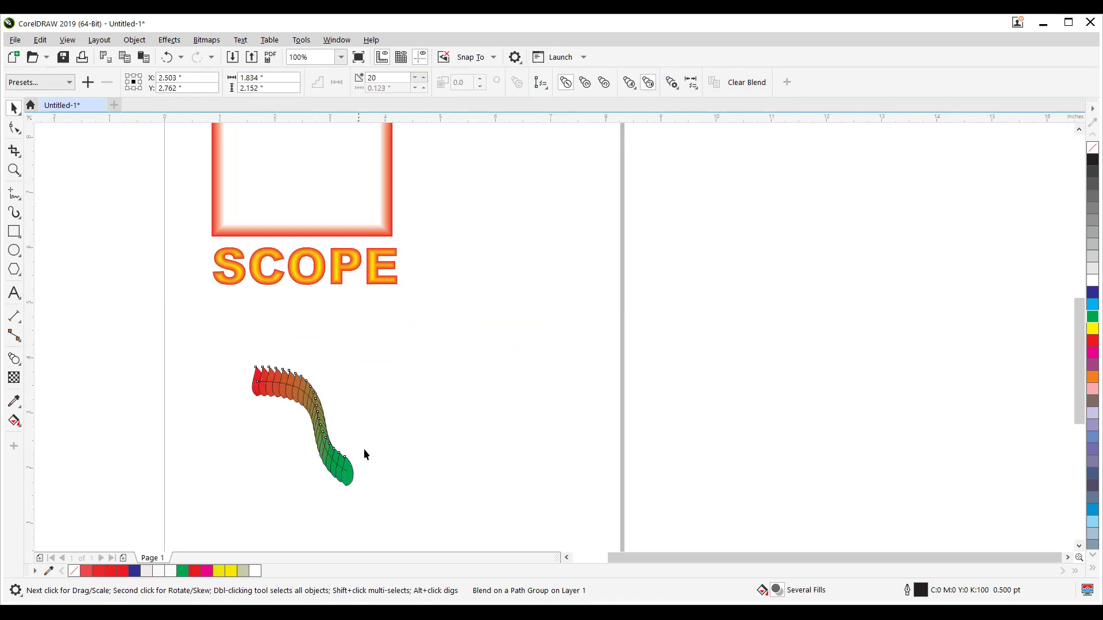
{"action": "left_click", "coordinate": [671, 84]}
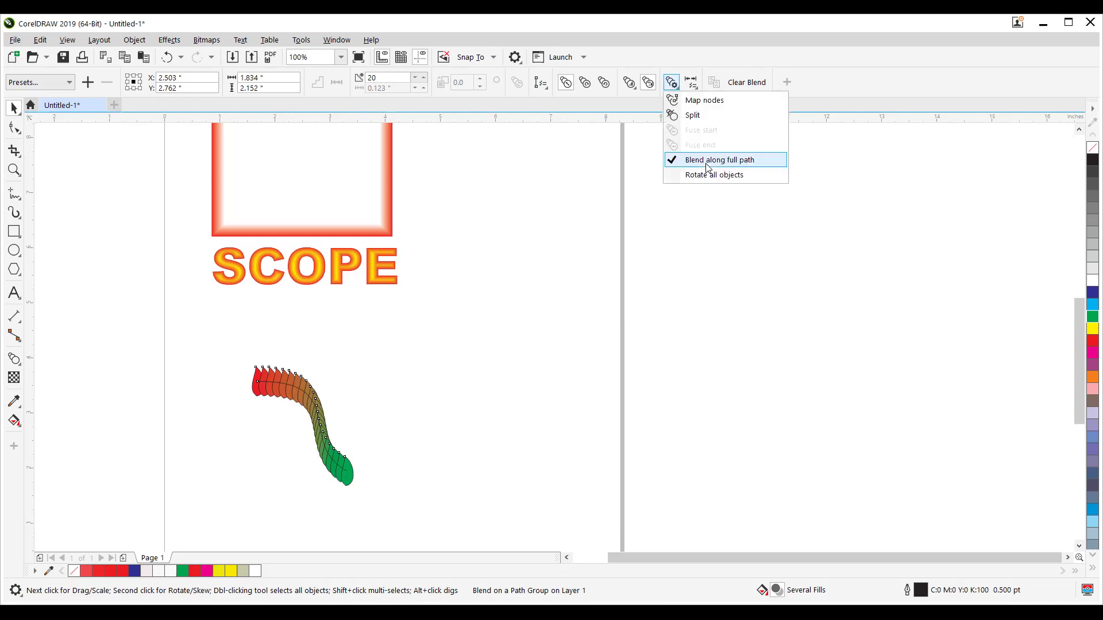
{"action": "scroll", "coordinate": [232, 411], "scroll_direction": "up", "scroll_amount": 3}
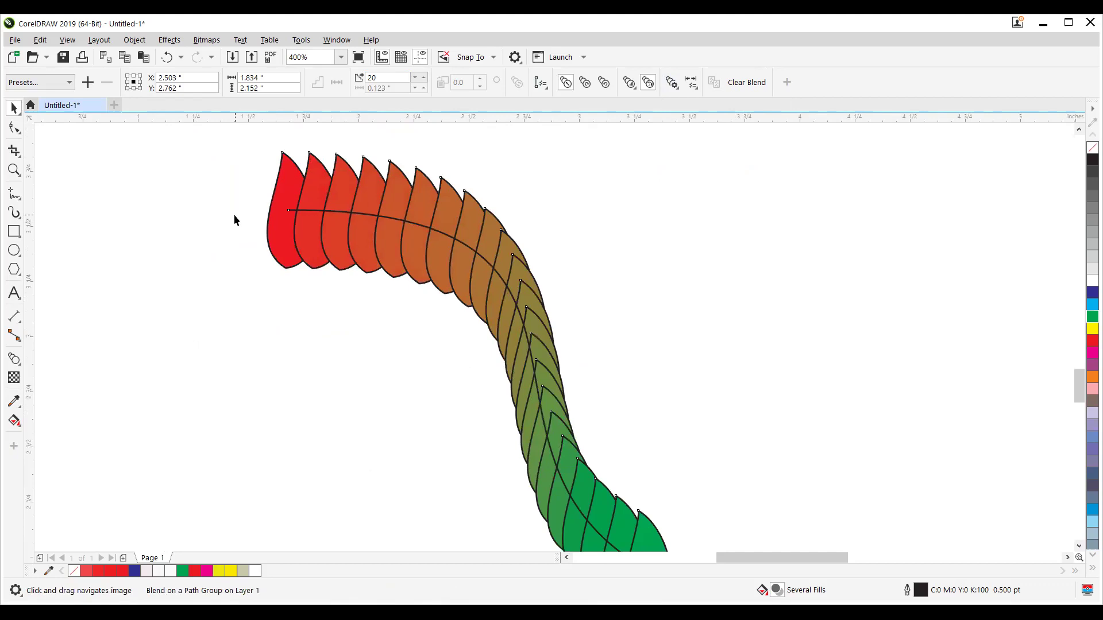
{"action": "scroll", "coordinate": [236, 216], "scroll_direction": "down", "scroll_amount": 2}
{"action": "scroll", "coordinate": [247, 218], "scroll_direction": "up", "scroll_amount": 1}
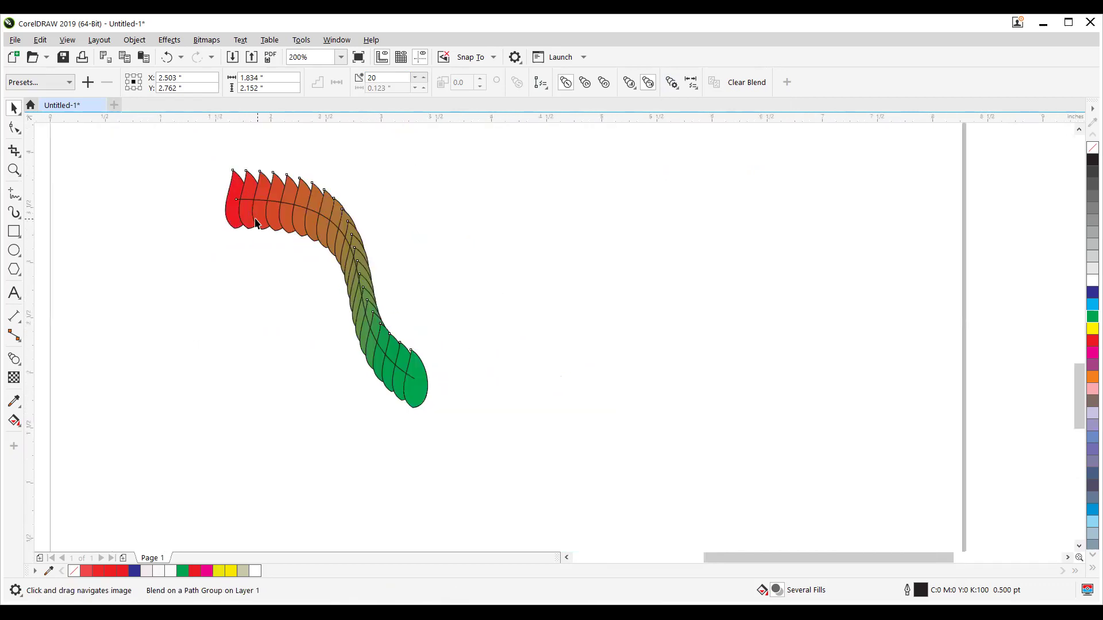
Rotate all objects of the blend so the teardrops follow the direction of the path.
{"action": "left_click", "coordinate": [343, 270]}
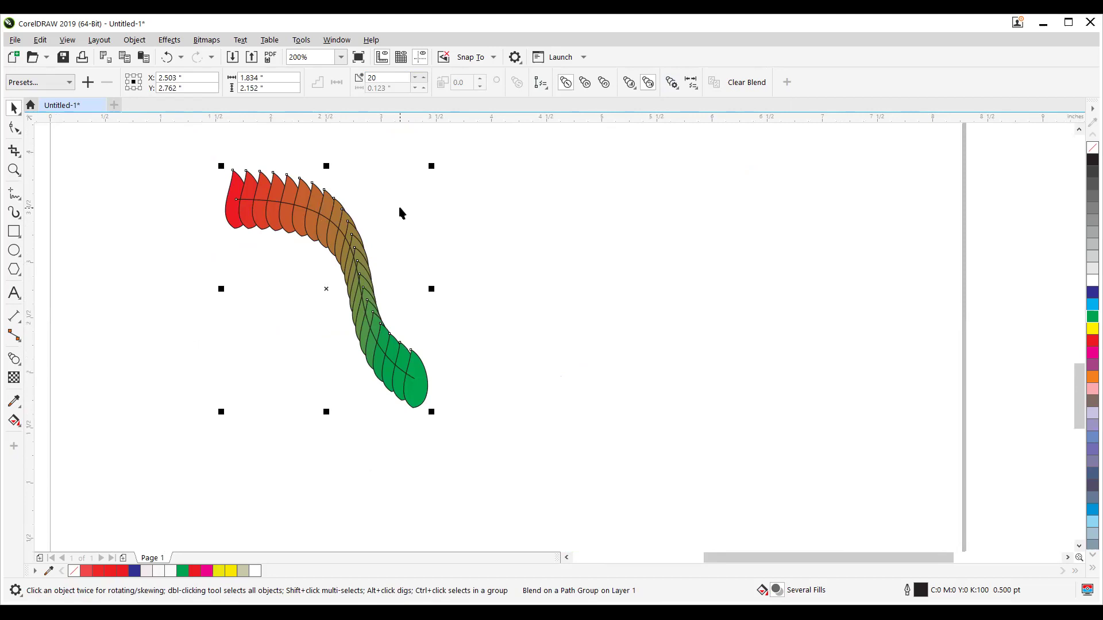
{"action": "left_click", "coordinate": [673, 84]}
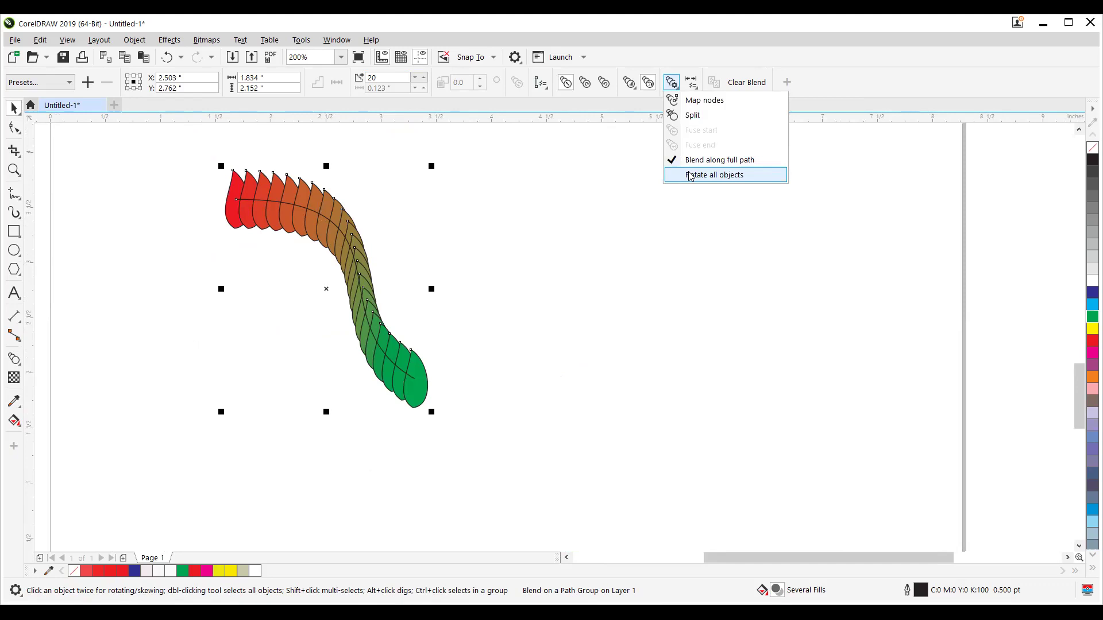
{"action": "left_click", "coordinate": [691, 176]}
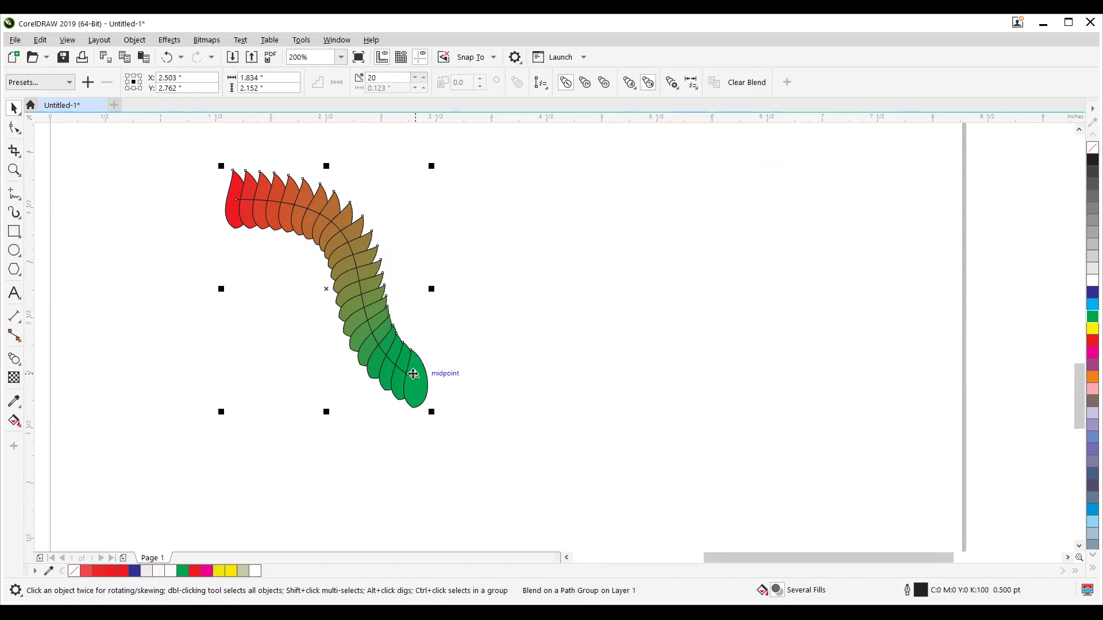
{"action": "left_click", "coordinate": [328, 260]}
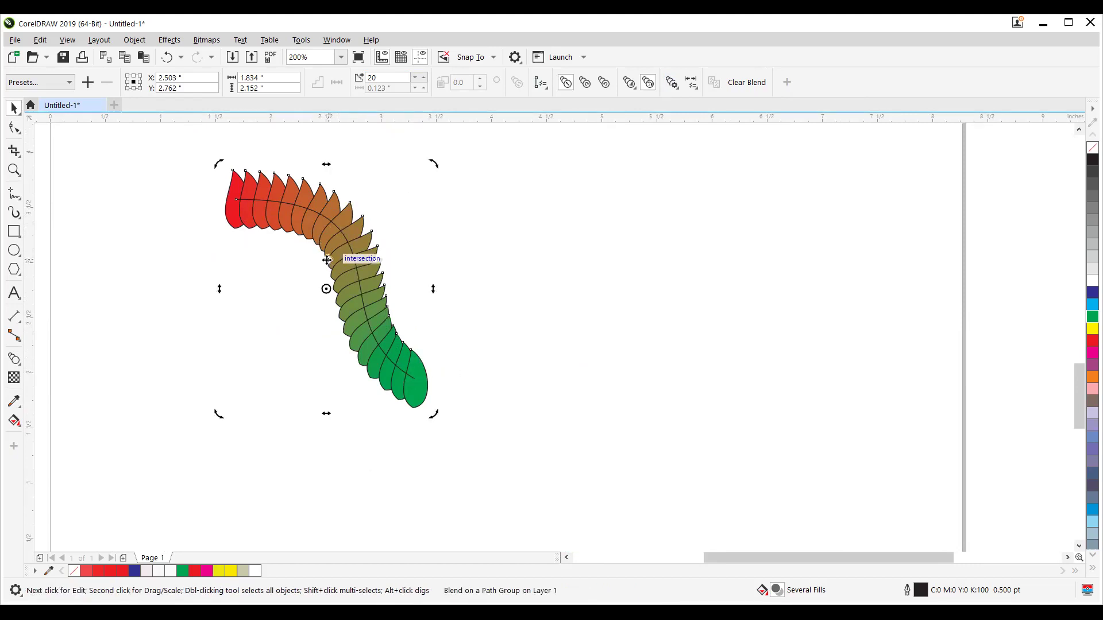
Increase the number of blend steps to 62.
{"action": "left_click", "coordinate": [424, 77]}
{"action": "left_click", "coordinate": [424, 76]}
{"action": "left_click", "coordinate": [424, 76]}
{"action": "left_click", "coordinate": [424, 77]}
{"action": "left_click", "coordinate": [424, 76]}
{"action": "left_click", "coordinate": [424, 77]}
{"action": "left_click", "coordinate": [424, 77]}
{"action": "left_click", "coordinate": [423, 77]}
{"action": "left_click", "coordinate": [423, 76]}
{"action": "left_click", "coordinate": [424, 77]}
{"action": "left_click", "coordinate": [423, 76]}
{"action": "left_click", "coordinate": [423, 76]}
{"action": "left_click", "coordinate": [423, 76]}
{"action": "left_click", "coordinate": [423, 76]}
{"action": "left_click", "coordinate": [423, 77]}
{"action": "left_click", "coordinate": [423, 76]}
{"action": "left_click", "coordinate": [423, 77]}
{"action": "left_click", "coordinate": [424, 76]}
{"action": "left_click", "coordinate": [423, 76]}
{"action": "left_click", "coordinate": [424, 77]}
{"action": "left_click", "coordinate": [424, 76]}
{"action": "left_click", "coordinate": [423, 77]}
{"action": "left_click", "coordinate": [423, 77]}
{"action": "left_click", "coordinate": [423, 76]}
{"action": "left_click", "coordinate": [424, 77]}
{"action": "left_click", "coordinate": [423, 76]}
{"action": "left_click", "coordinate": [423, 77]}
{"action": "left_click", "coordinate": [423, 76]}
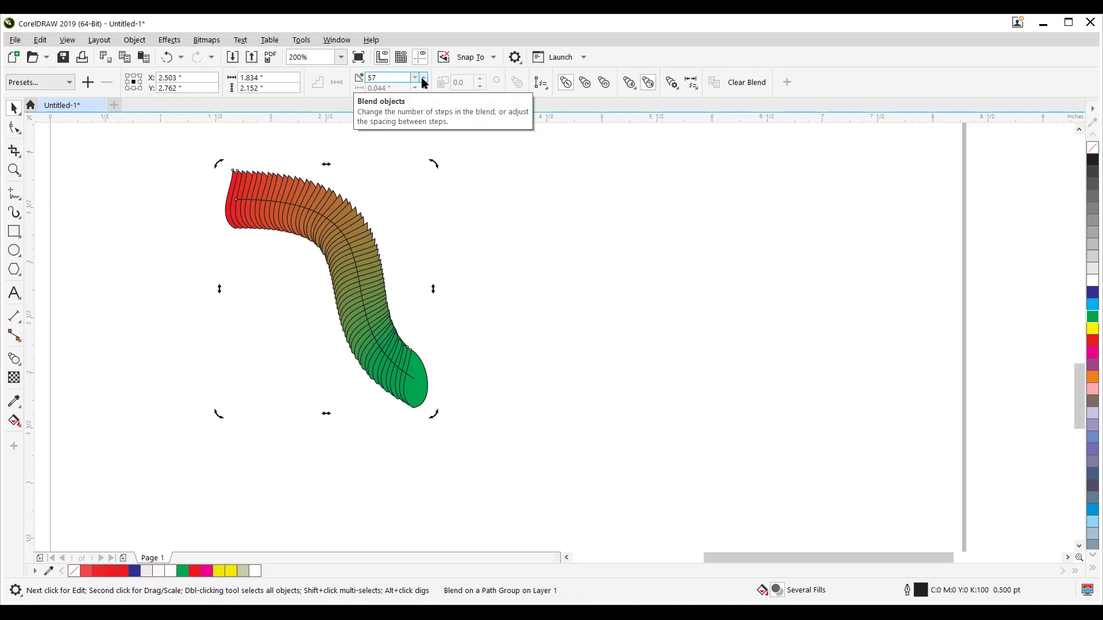
{"action": "left_click", "coordinate": [424, 77]}
{"action": "left_click", "coordinate": [424, 77]}
{"action": "left_click", "coordinate": [423, 77]}
{"action": "left_click", "coordinate": [424, 77]}
{"action": "left_click", "coordinate": [423, 77]}
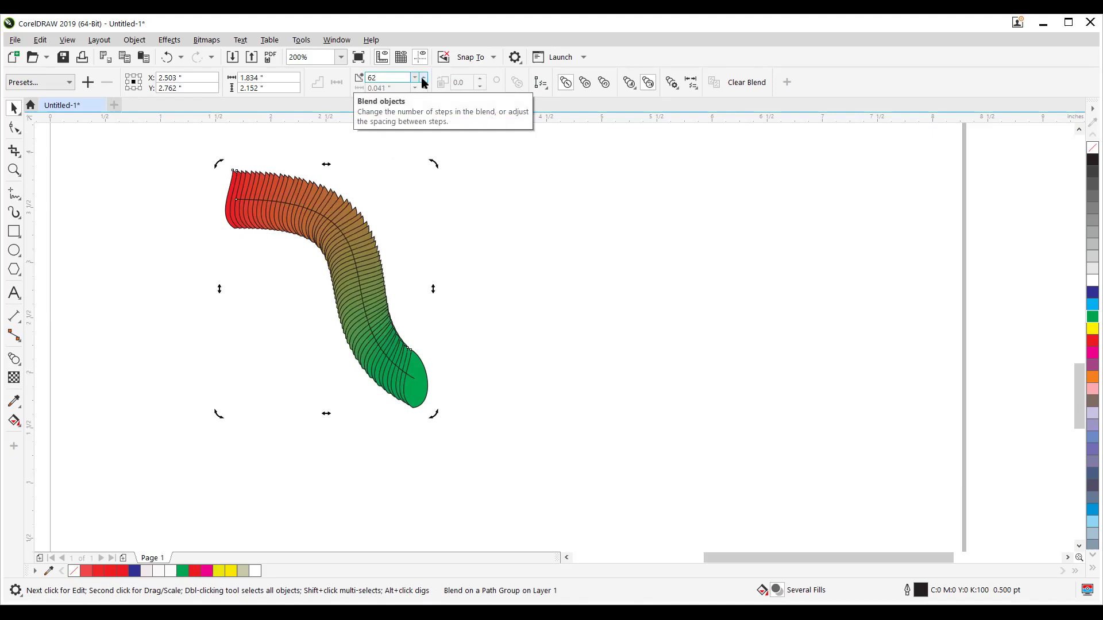
Remove the outline from the blend on the path.
{"action": "right_click", "coordinate": [1086, 152]}
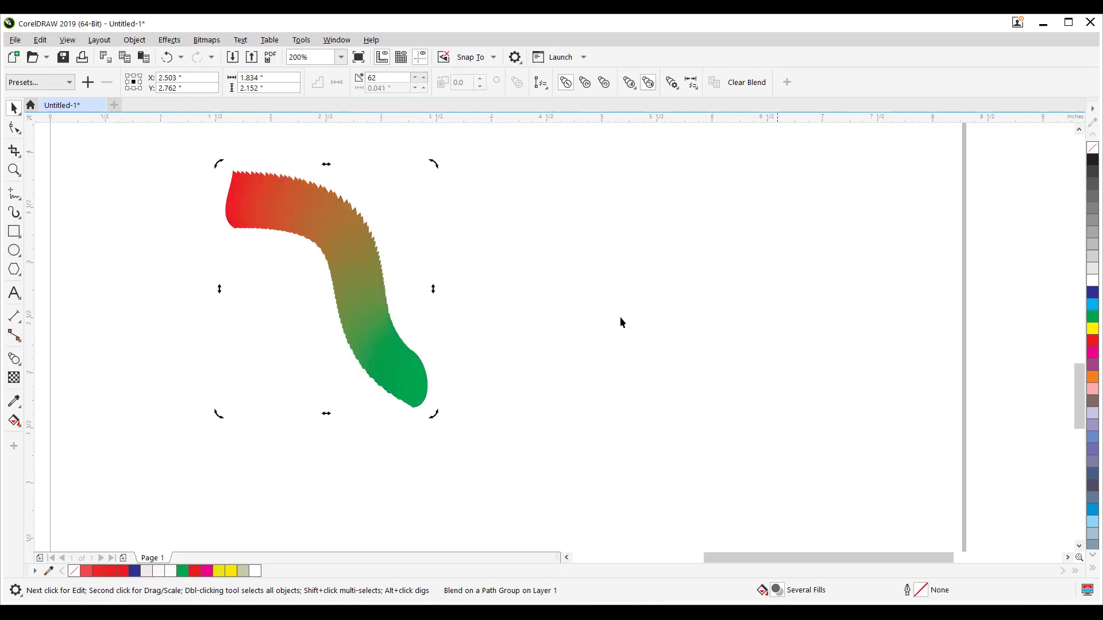
{"action": "left_click", "coordinate": [491, 353]}
Try to rotate a copy of the blend's control curve about a centre placed at its green end.
{"action": "double_click", "coordinate": [360, 289]}
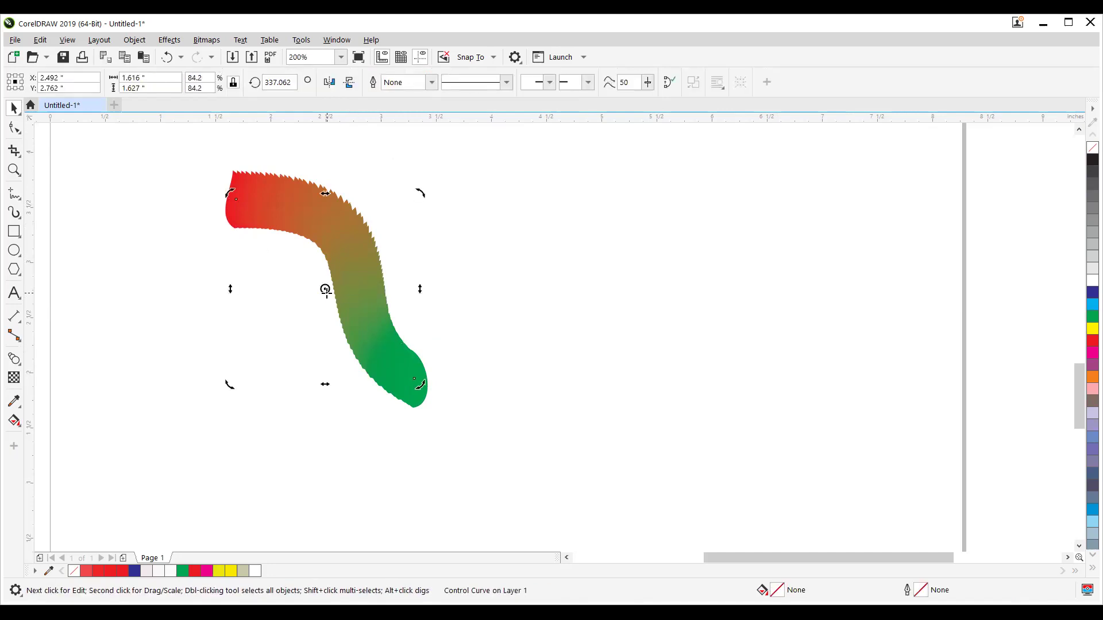
{"action": "left_click_drag", "start_coordinate": [325, 290], "coordinate": [418, 390]}
{"action": "left_click_drag", "start_coordinate": [233, 195], "coordinate": [367, 169]}
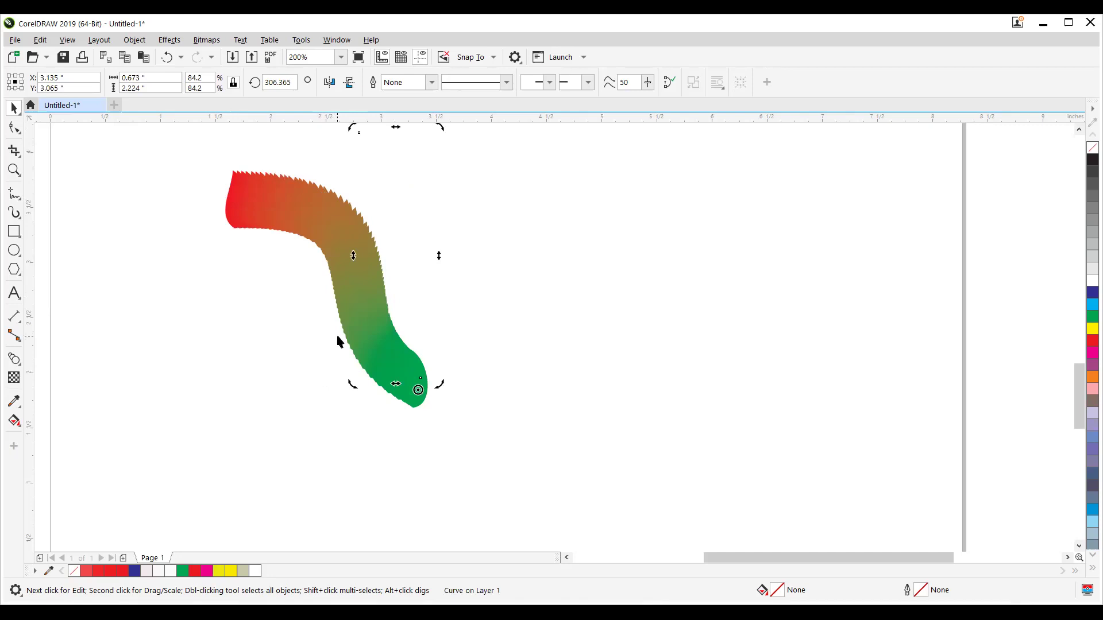
{"action": "left_click", "coordinate": [339, 338]}
Repeat rotated copies of the whole blend around a centre beside its green end to form a flower, deleting the last overlapping copy.
{"action": "left_click", "coordinate": [365, 305]}
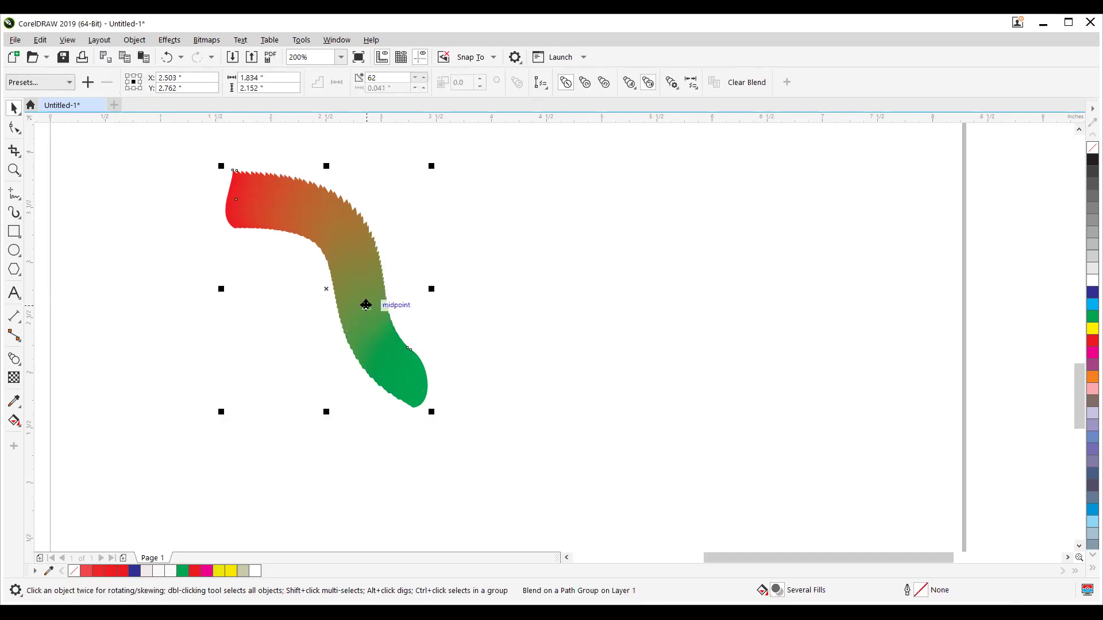
{"action": "left_click_drag", "start_coordinate": [347, 308], "coordinate": [356, 278]}
{"action": "left_click", "coordinate": [355, 279]}
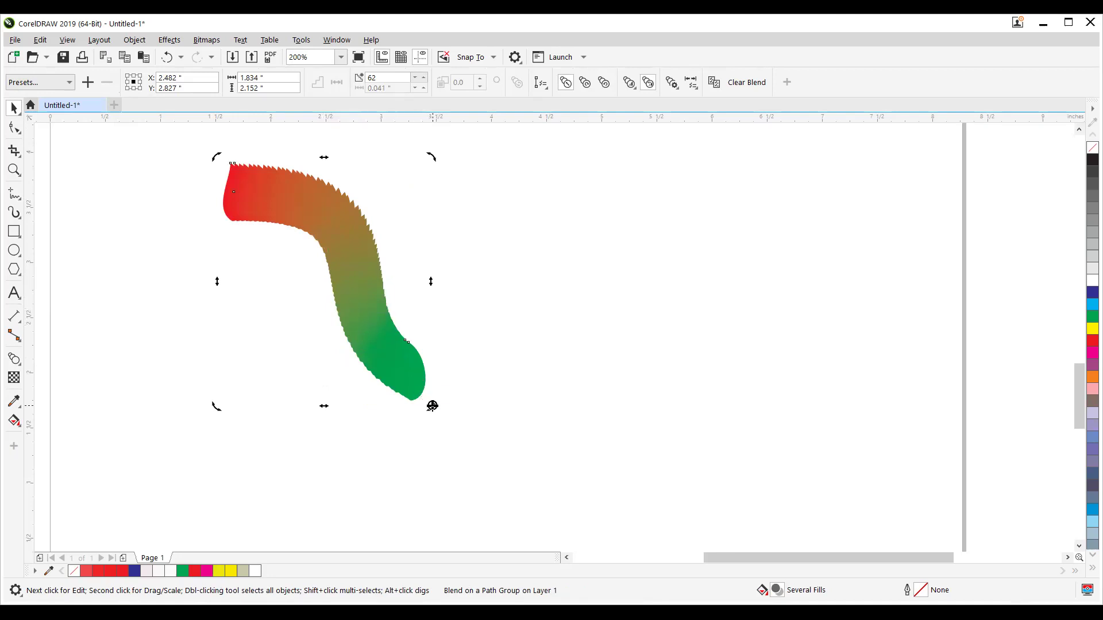
{"action": "left_click_drag", "start_coordinate": [216, 157], "coordinate": [337, 144]}
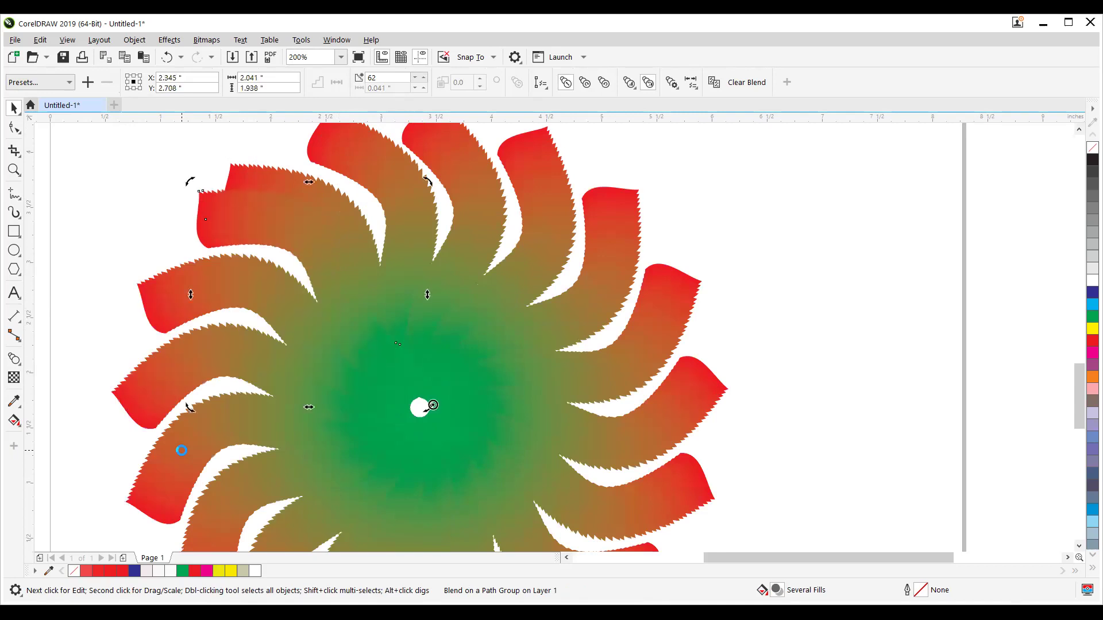
{"action": "key", "text": "Delete"}
Copy one petal of the flower to the empty area beside the page and clear its blend.
{"action": "scroll", "coordinate": [191, 459], "scroll_direction": "down", "scroll_amount": 1}
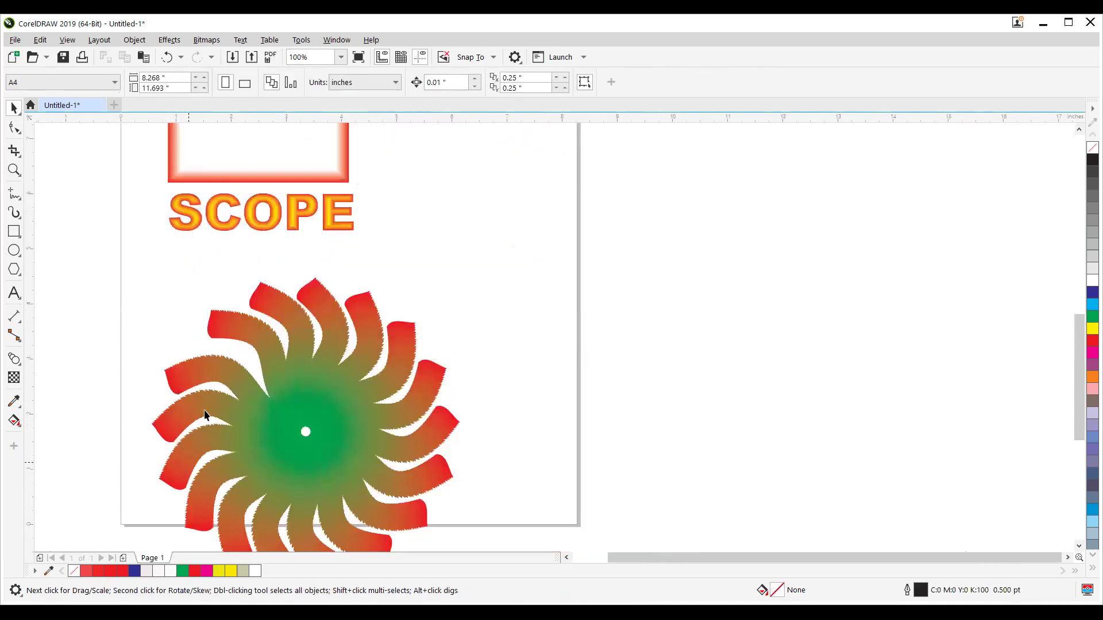
{"action": "left_click_drag", "start_coordinate": [223, 325], "coordinate": [203, 194]}
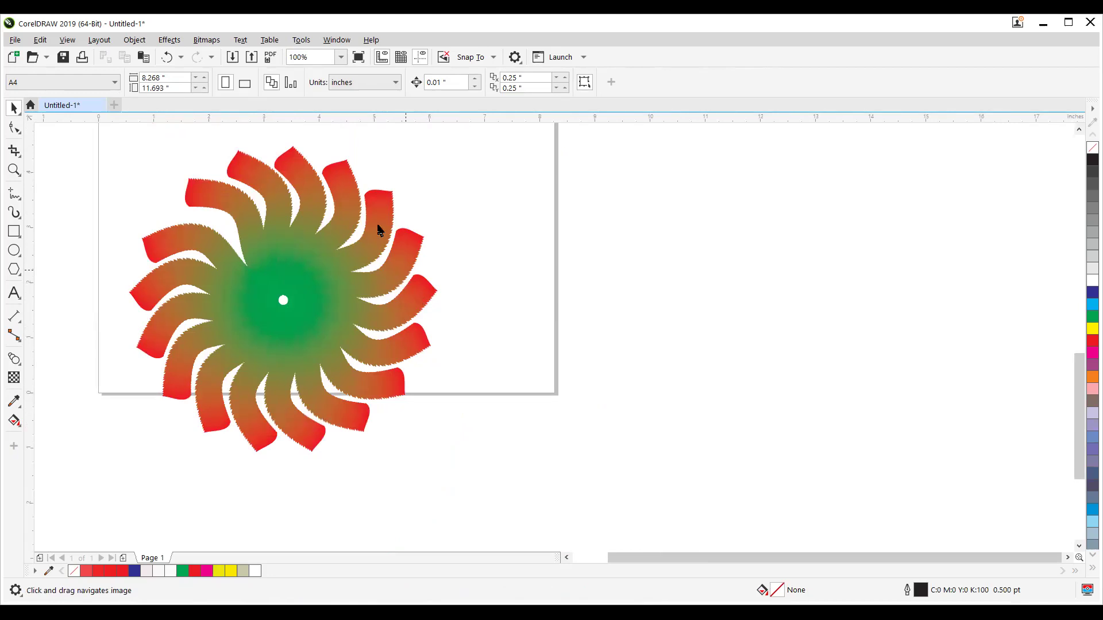
{"action": "left_click", "coordinate": [352, 197]}
{"action": "left_click_drag", "start_coordinate": [352, 197], "coordinate": [706, 231]}
{"action": "right_click", "coordinate": [726, 180]}
{"action": "left_click", "coordinate": [749, 83]}
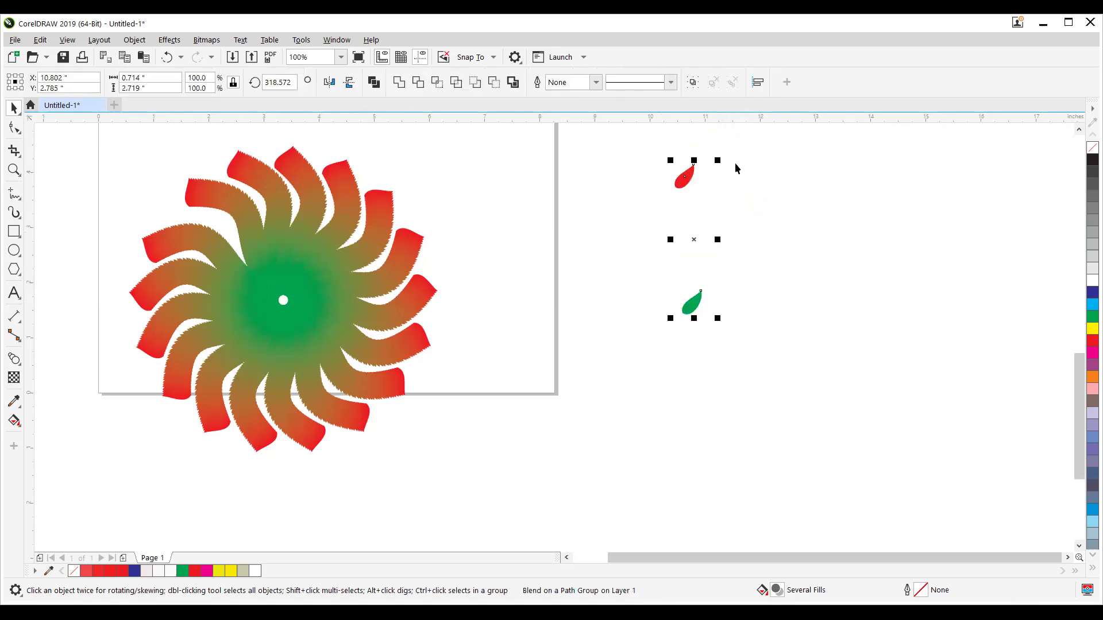
Delete the leftover invisible path between the separated red and green teardrops.
{"action": "left_click", "coordinate": [712, 232]}
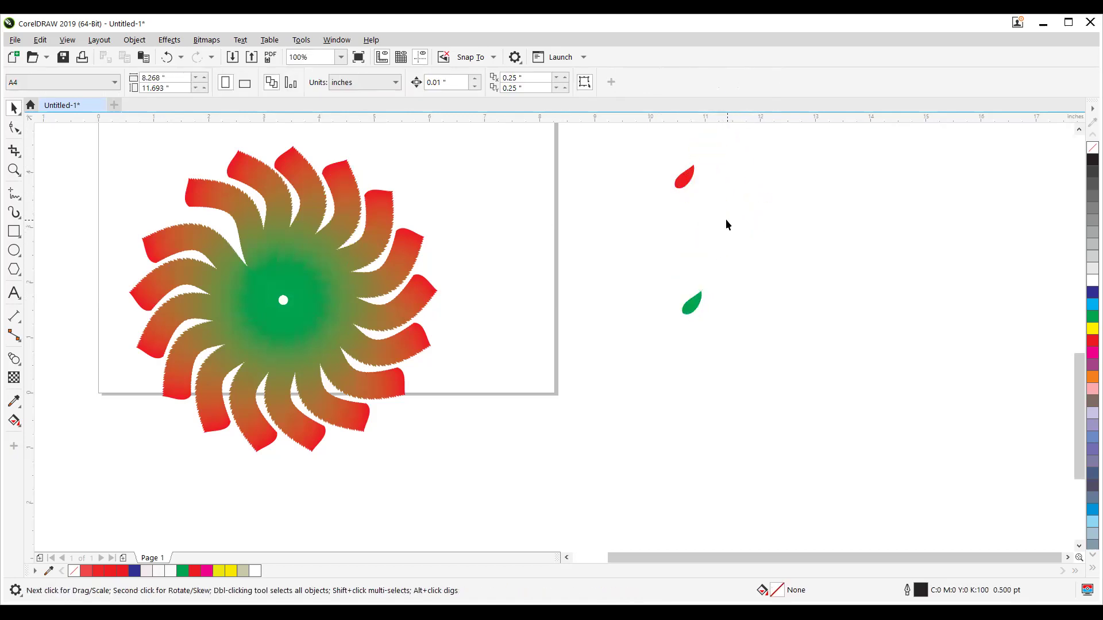
{"action": "left_click", "coordinate": [695, 226]}
{"action": "key", "text": "Delete"}
Draw a circle about 2.083 in in diameter beside the green teardrop.
{"action": "left_click", "coordinate": [14, 251]}
{"action": "left_click_drag", "start_coordinate": [805, 339], "coordinate": [867, 400]}
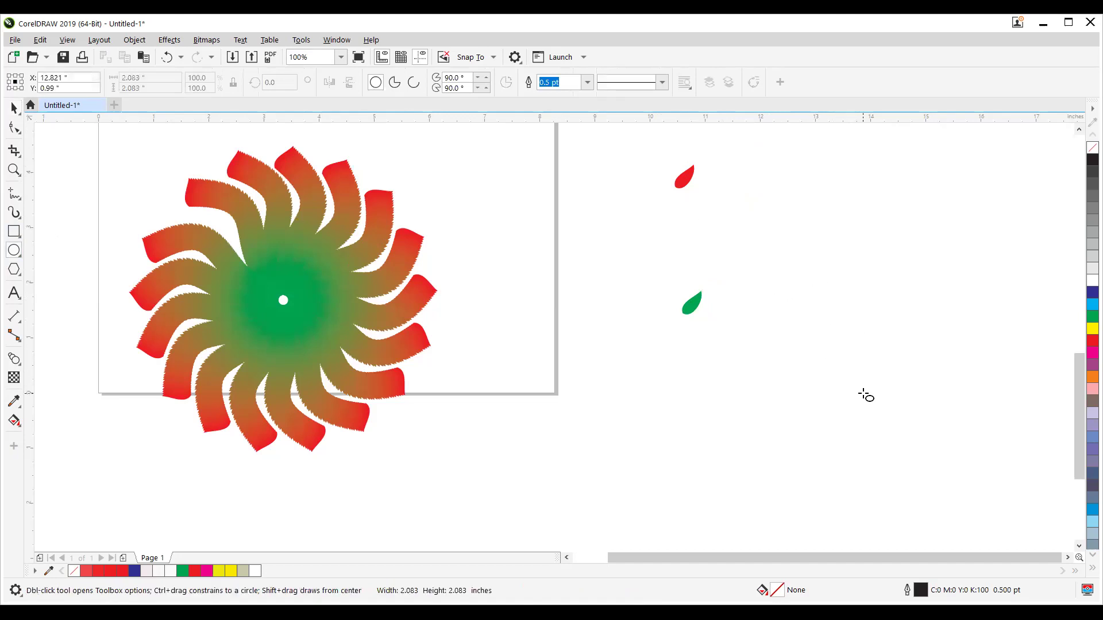
{"action": "left_click", "coordinate": [14, 108]}
Blend the red teardrop into the green teardrop beside the circle.
{"action": "left_click", "coordinate": [686, 203]}
{"action": "left_click", "coordinate": [691, 171]}
{"action": "left_click", "coordinate": [694, 289]}
{"action": "left_click", "coordinate": [695, 307]}
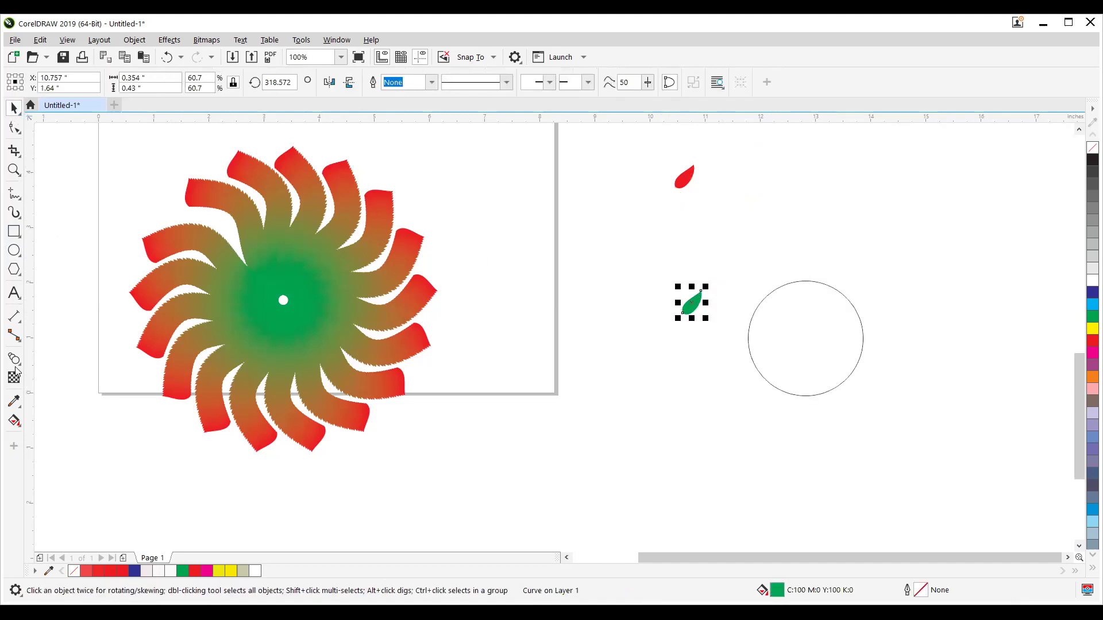
{"action": "left_click", "coordinate": [13, 359]}
{"action": "left_click_drag", "start_coordinate": [678, 184], "coordinate": [699, 313]}
{"action": "left_click", "coordinate": [14, 108]}
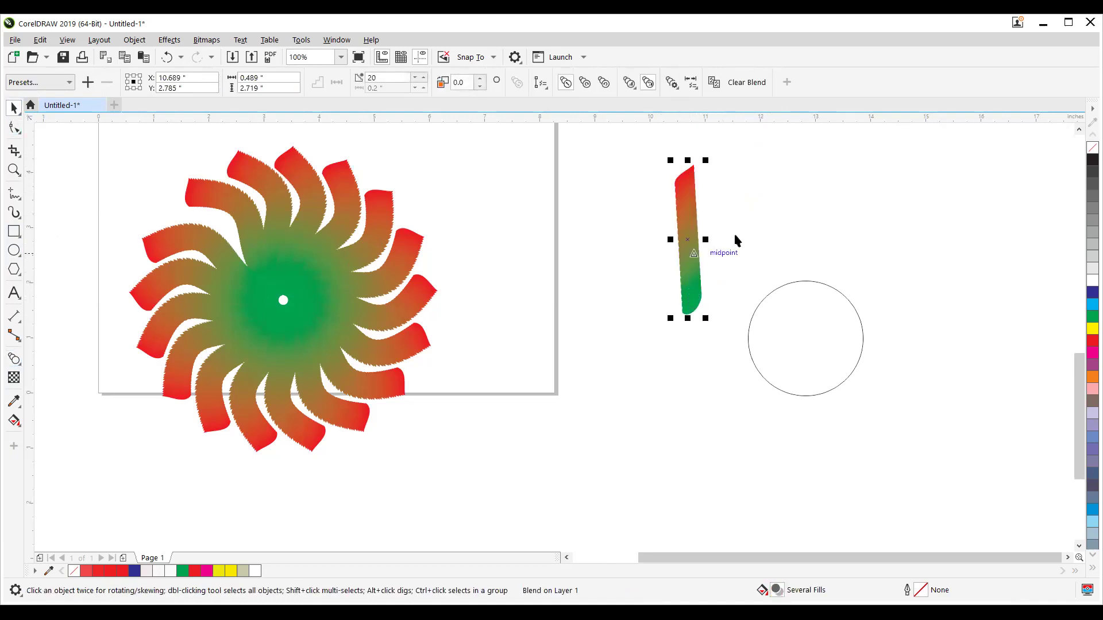
Fit the teardrop blend to the circle as its new path.
{"action": "left_click", "coordinate": [540, 83]}
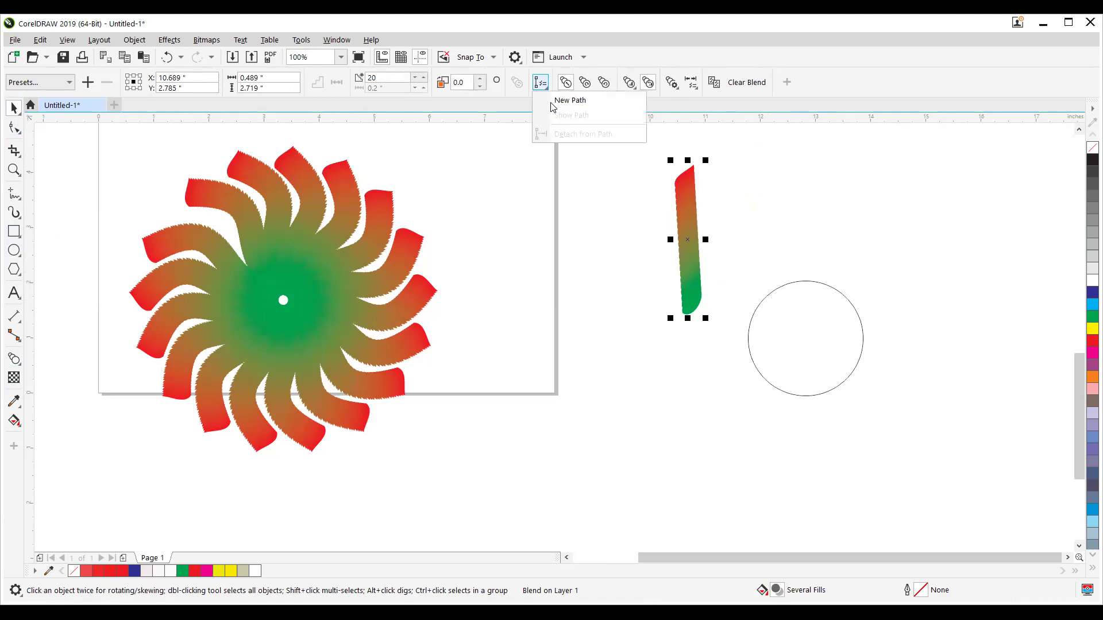
{"action": "left_click", "coordinate": [567, 98]}
{"action": "left_click", "coordinate": [831, 285]}
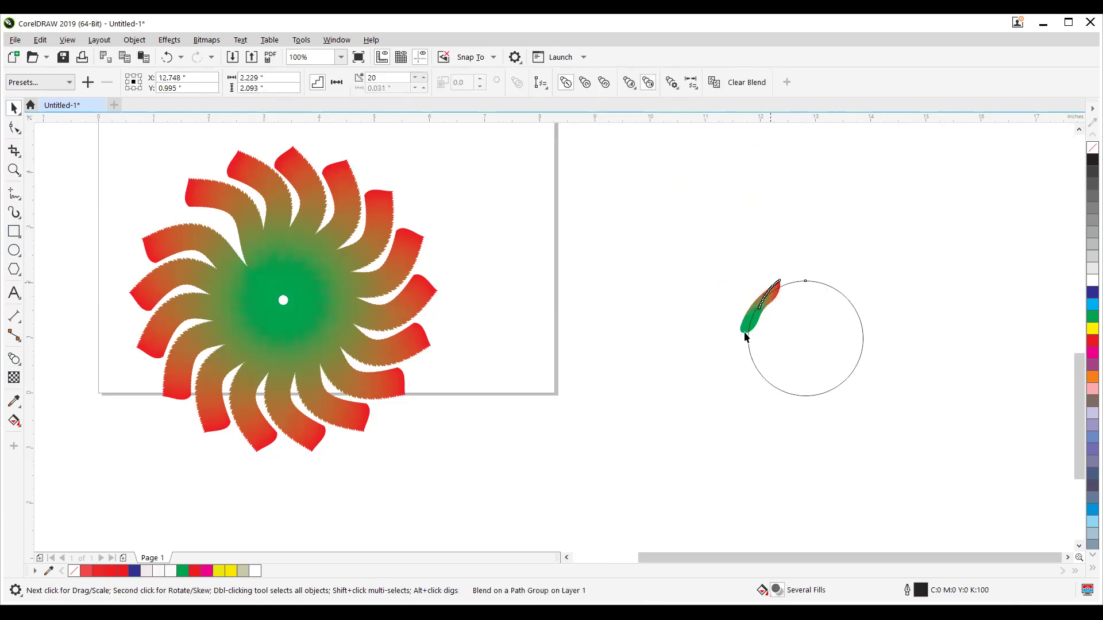
Spread the blend along the circle's full path and rotate all its objects to follow the curve.
{"action": "left_click", "coordinate": [672, 83]}
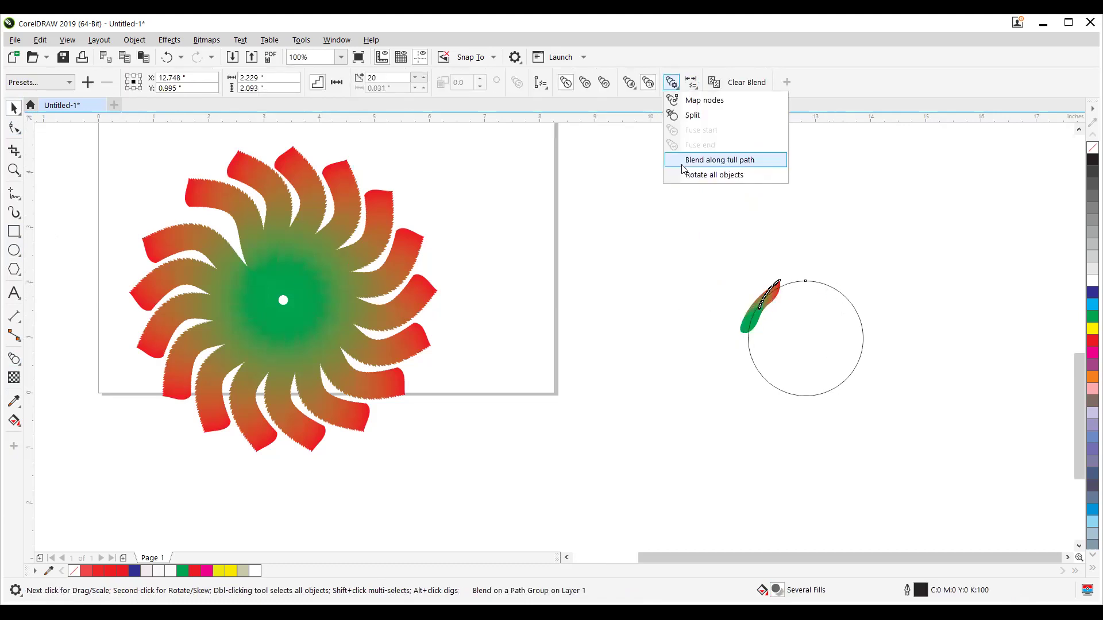
{"action": "left_click", "coordinate": [712, 160]}
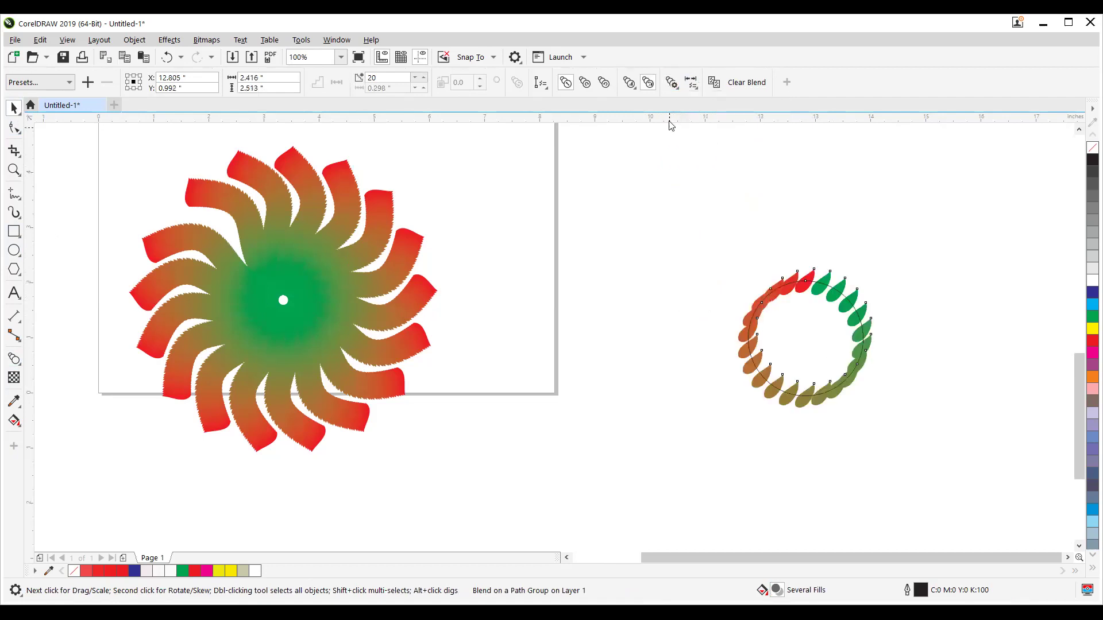
{"action": "left_click", "coordinate": [673, 84]}
{"action": "left_click", "coordinate": [704, 174]}
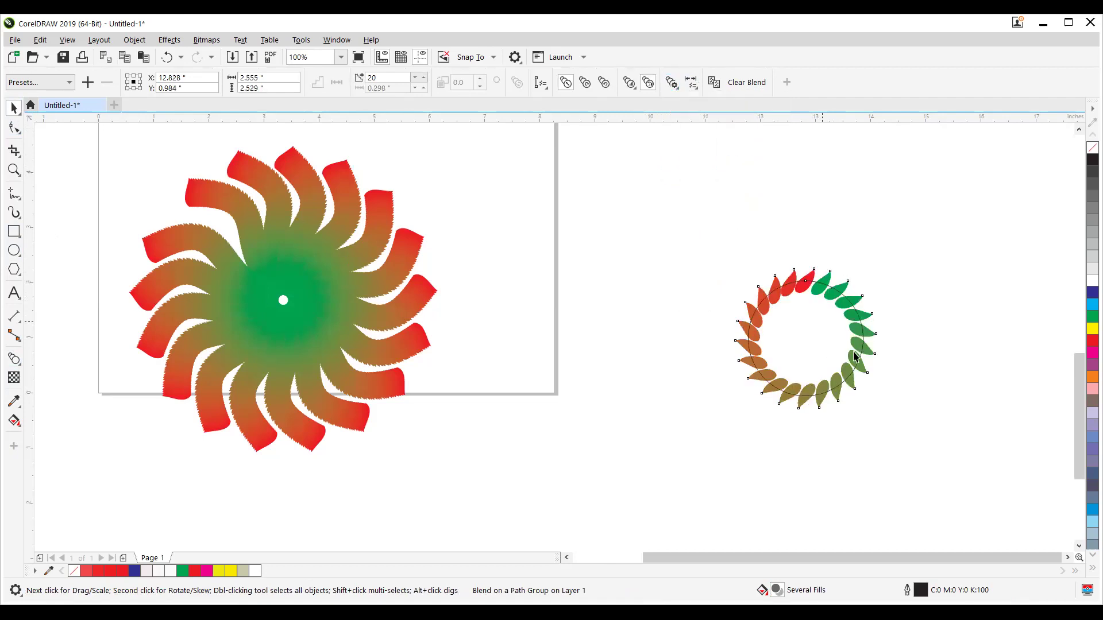
Rotate the red control teardrop at the circle's top to about 2.6° so its tip points outward.
{"action": "scroll", "coordinate": [854, 356], "scroll_direction": "up", "scroll_amount": 3}
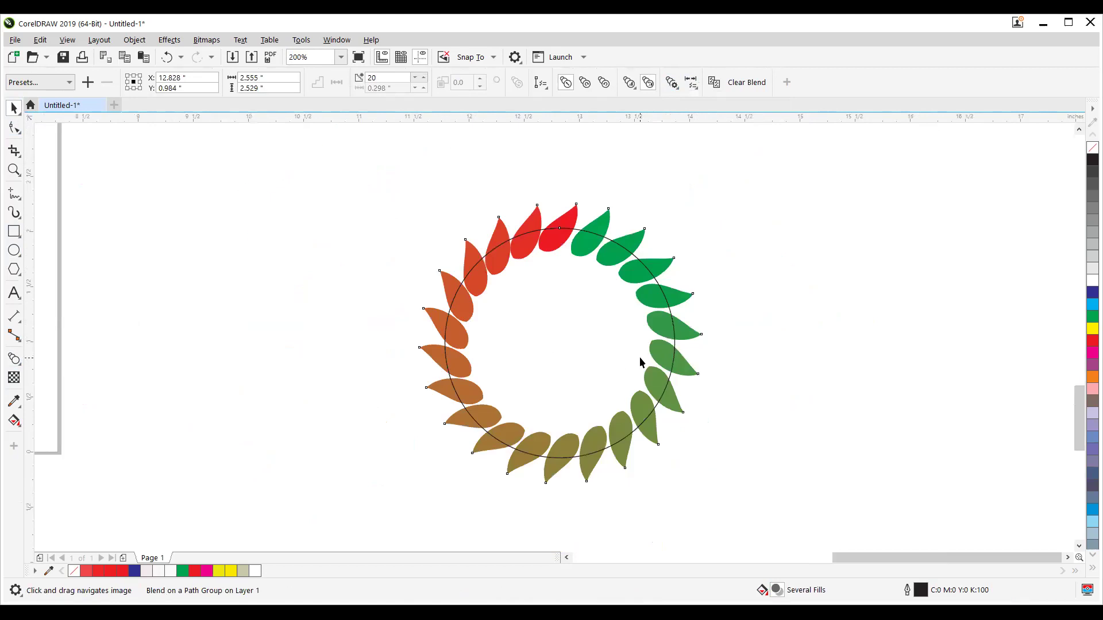
{"action": "left_click", "coordinate": [474, 233]}
{"action": "left_click", "coordinate": [577, 213]}
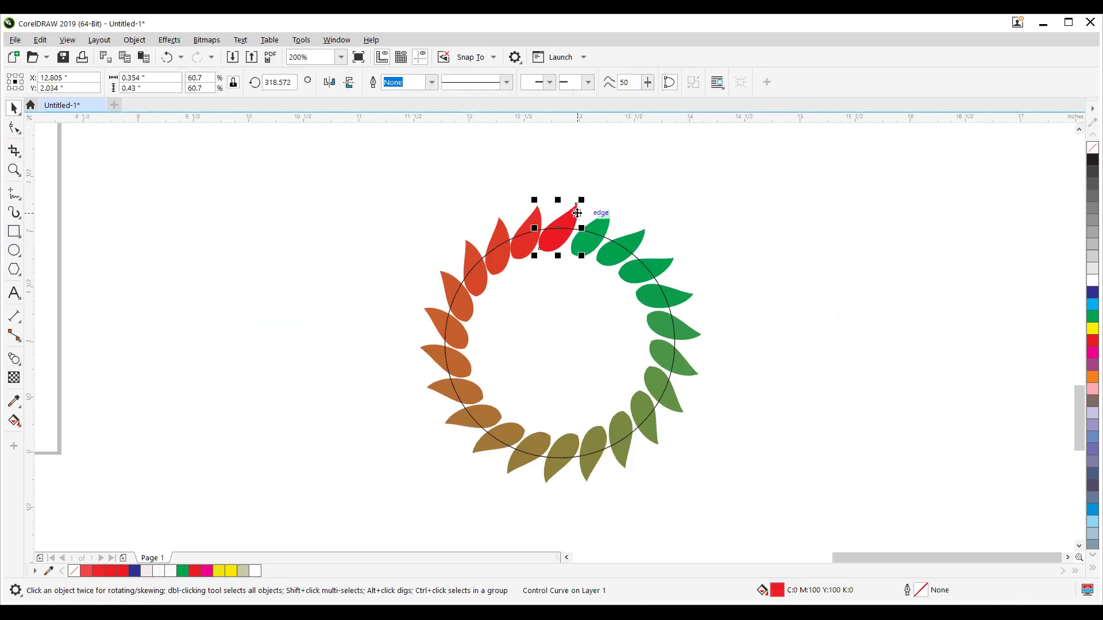
{"action": "left_click", "coordinate": [577, 213]}
{"action": "left_click_drag", "start_coordinate": [580, 199], "coordinate": [561, 191]}
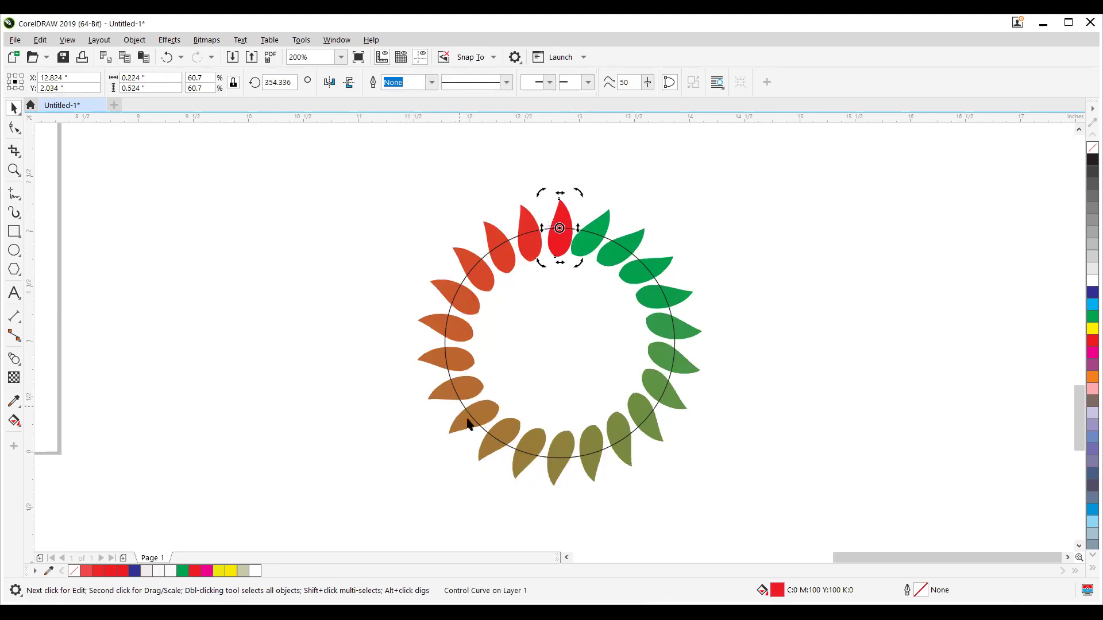
{"action": "left_click_drag", "start_coordinate": [576, 192], "coordinate": [599, 198]}
Rotate the green control teardrop to about 176° so its tip points toward the circle's centre.
{"action": "left_click", "coordinate": [600, 222]}
{"action": "left_click", "coordinate": [602, 219]}
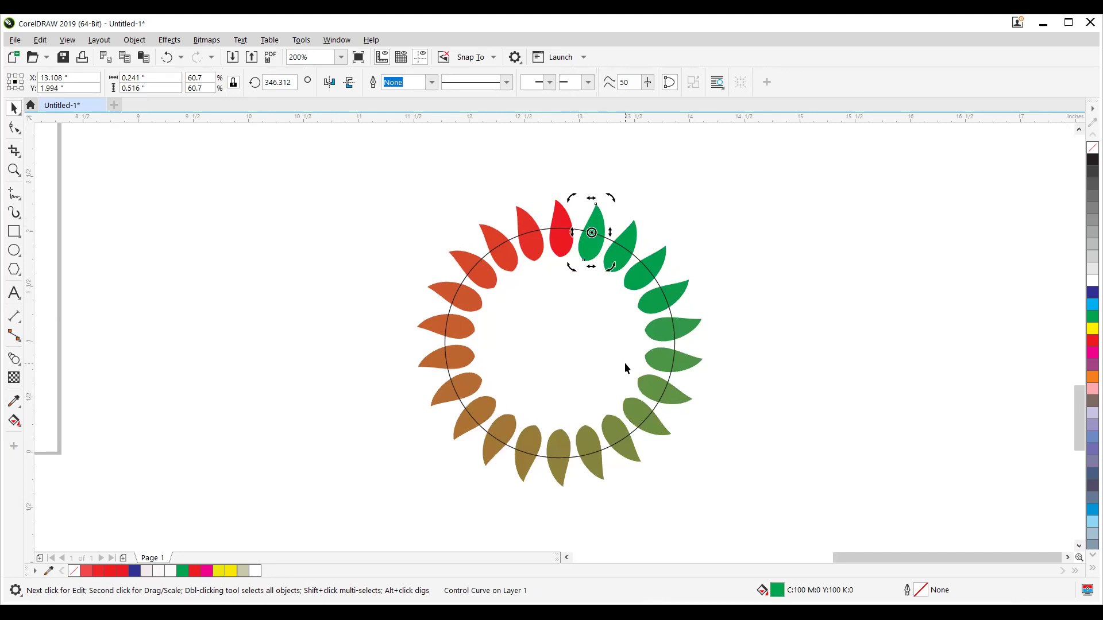
{"action": "left_click_drag", "start_coordinate": [611, 198], "coordinate": [573, 291]}
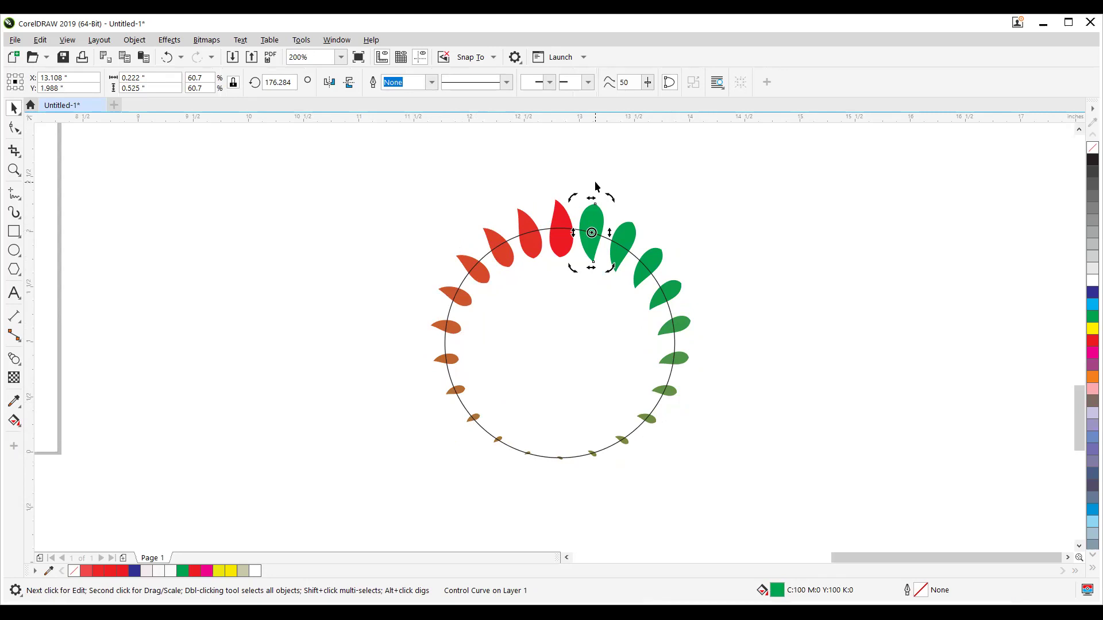
Select the blend on the circle and map a node of the green teardrop to the red teardrop's tip.
{"action": "left_click", "coordinate": [446, 264]}
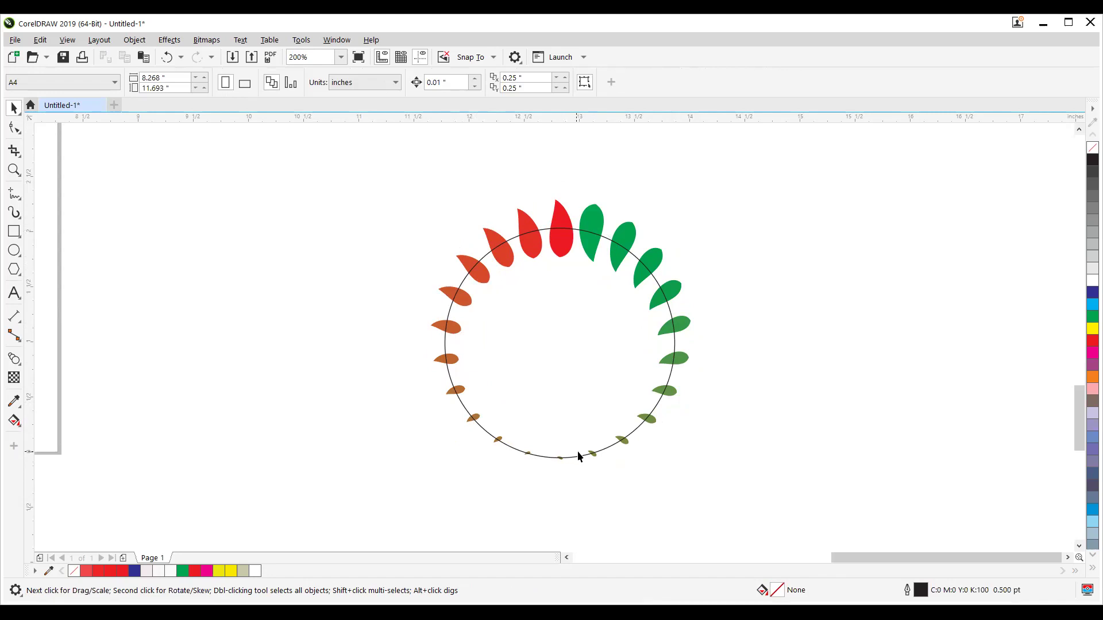
{"action": "left_click", "coordinate": [572, 254]}
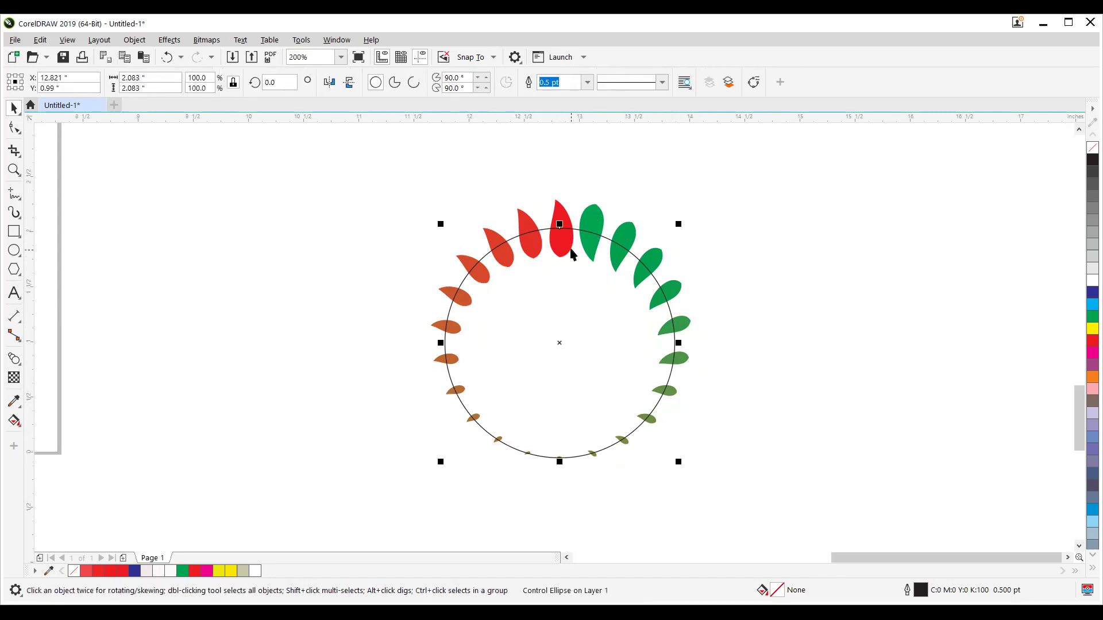
{"action": "left_click", "coordinate": [593, 216]}
{"action": "left_click", "coordinate": [554, 223]}
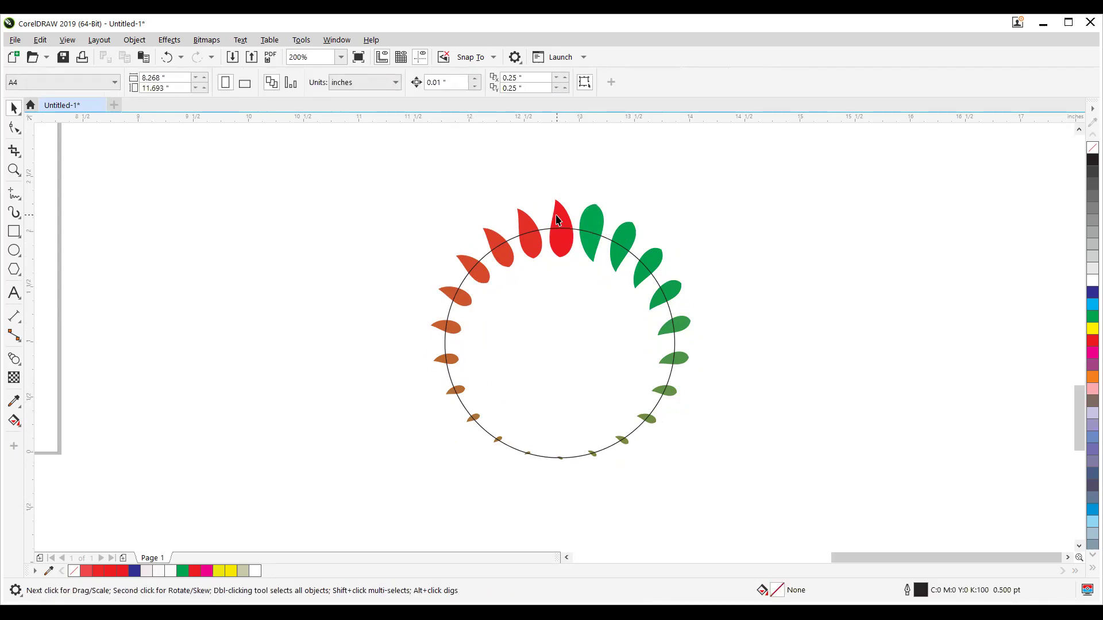
{"action": "left_click", "coordinate": [513, 254]}
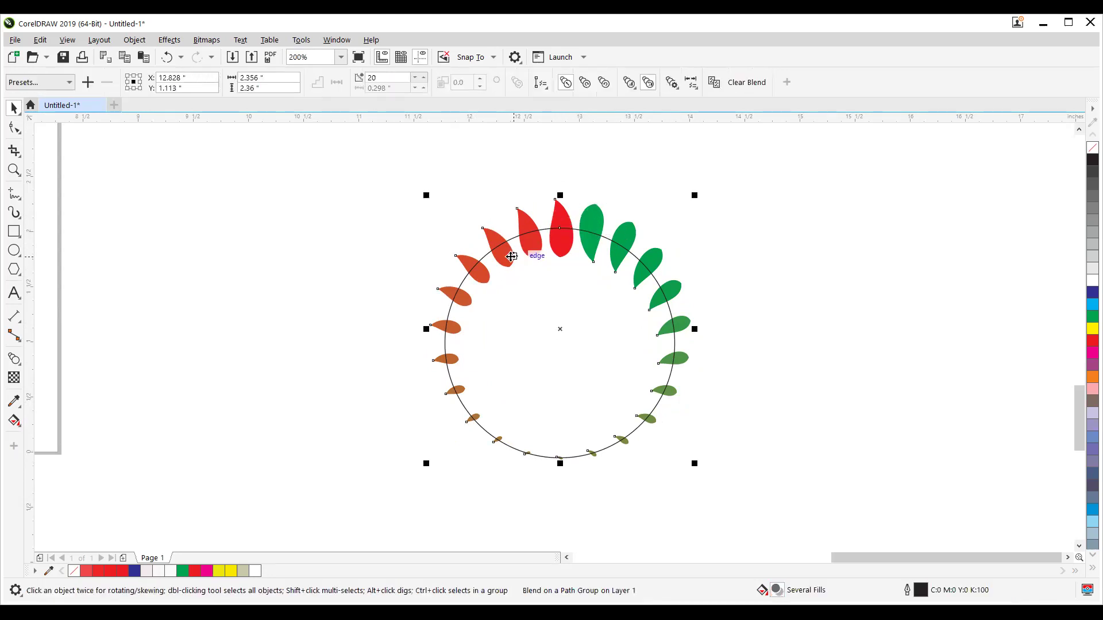
{"action": "left_click", "coordinate": [670, 84]}
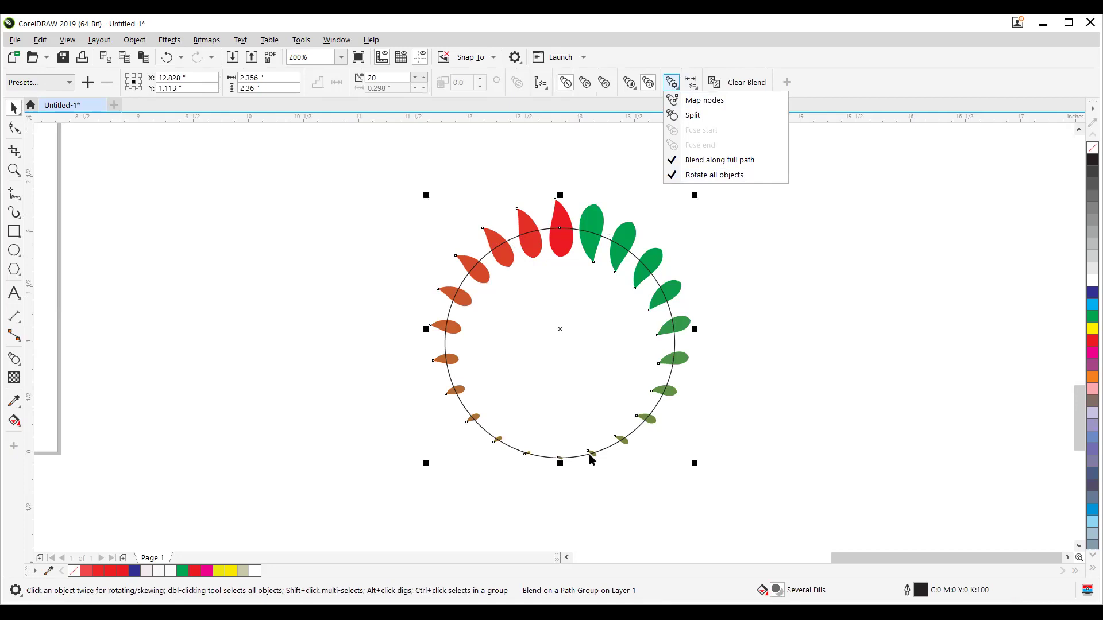
{"action": "left_click", "coordinate": [696, 101]}
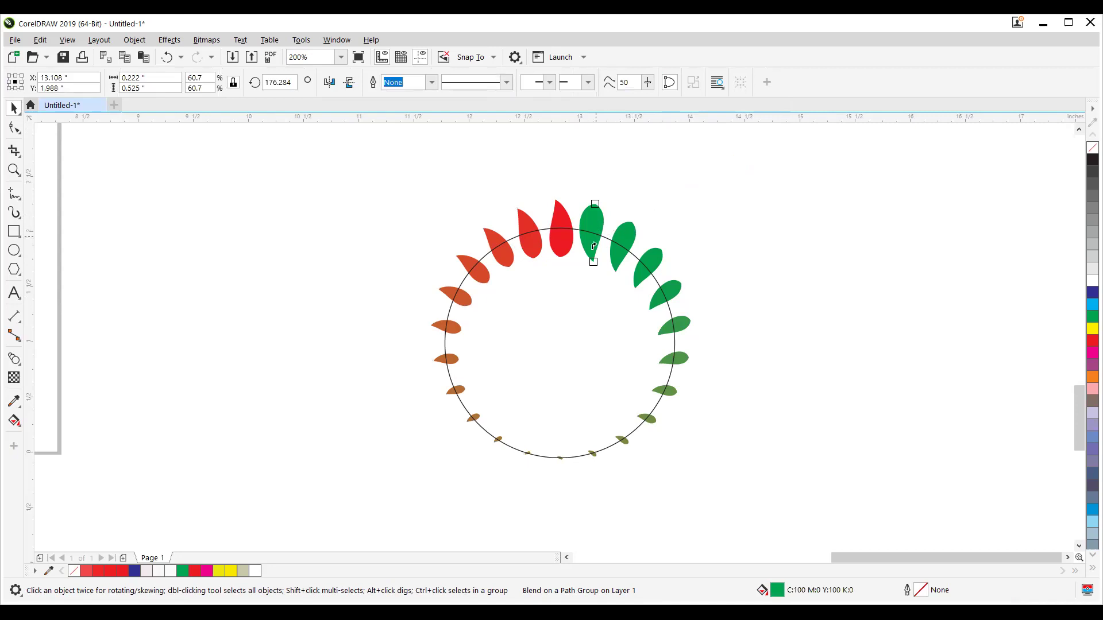
{"action": "left_click", "coordinate": [554, 201]}
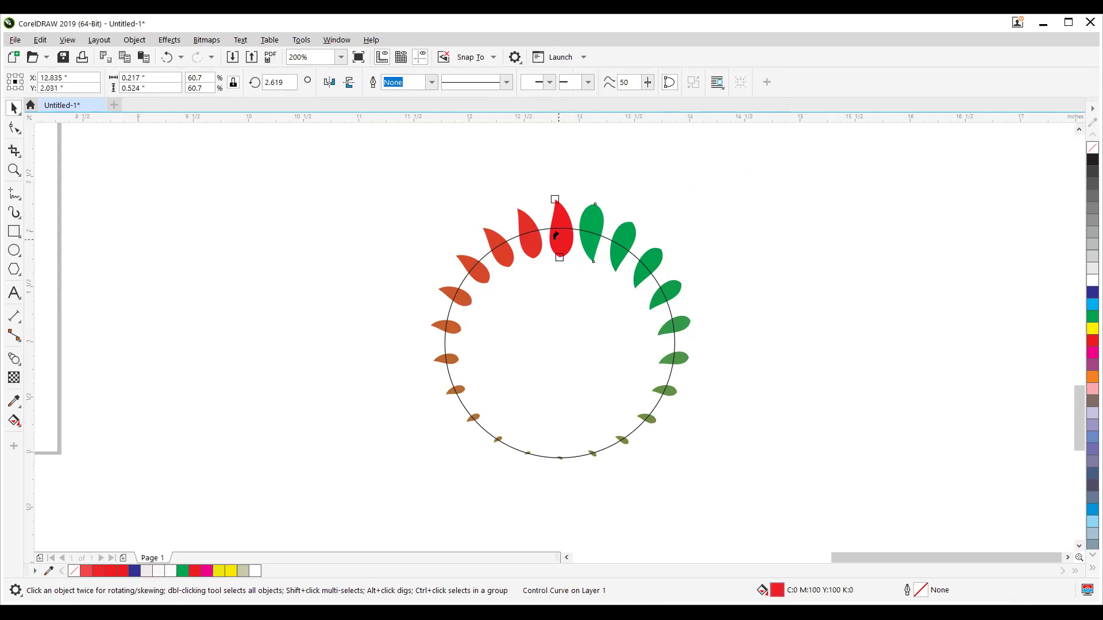
{"action": "left_click", "coordinate": [555, 200]}
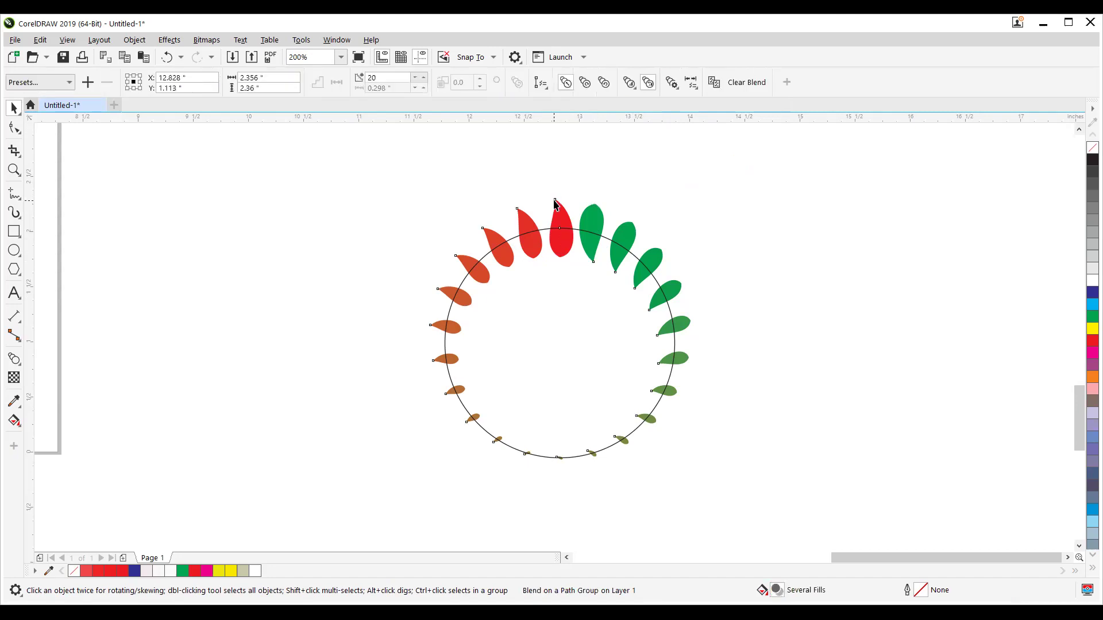
Map the green teardrop's rounded end node to the red teardrop's rounded end node.
{"action": "left_click", "coordinate": [676, 88]}
{"action": "left_click", "coordinate": [704, 101]}
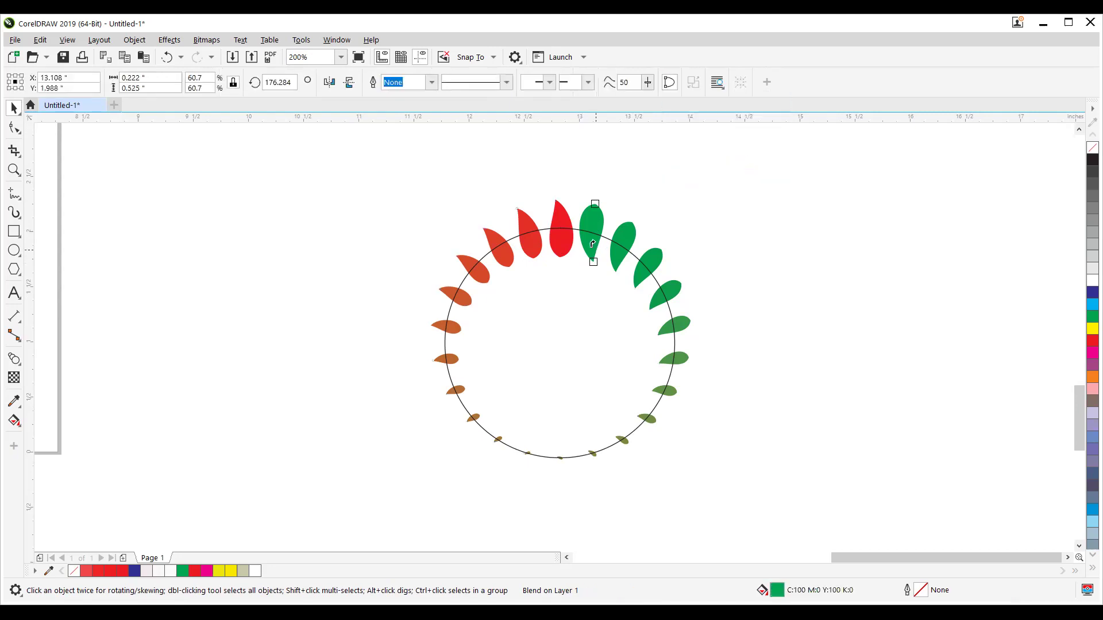
{"action": "left_click", "coordinate": [595, 204]}
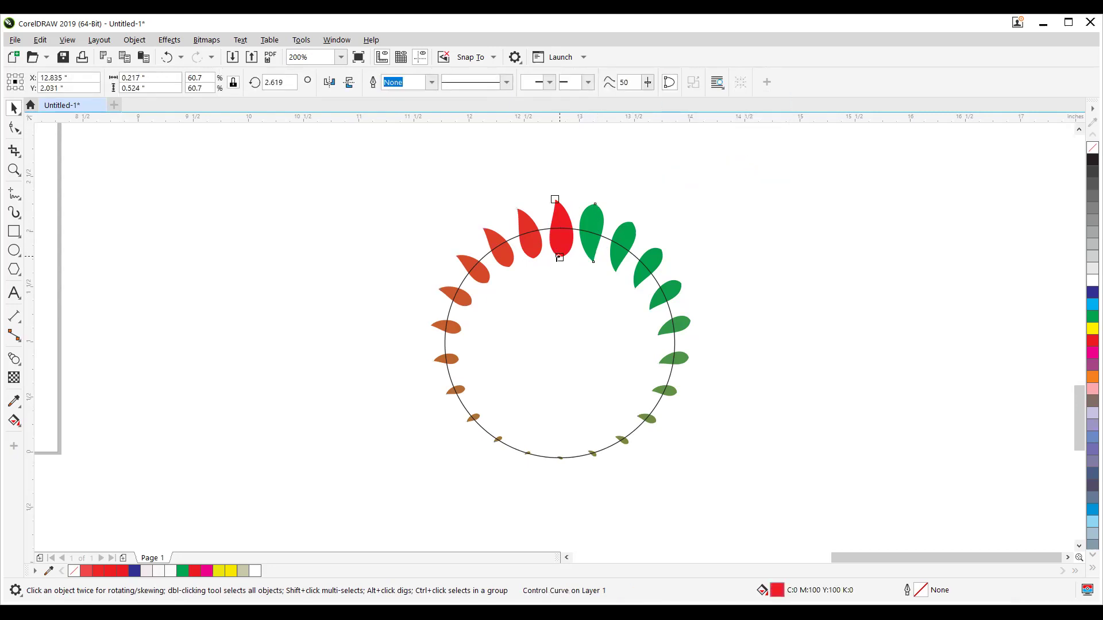
{"action": "left_click", "coordinate": [560, 257]}
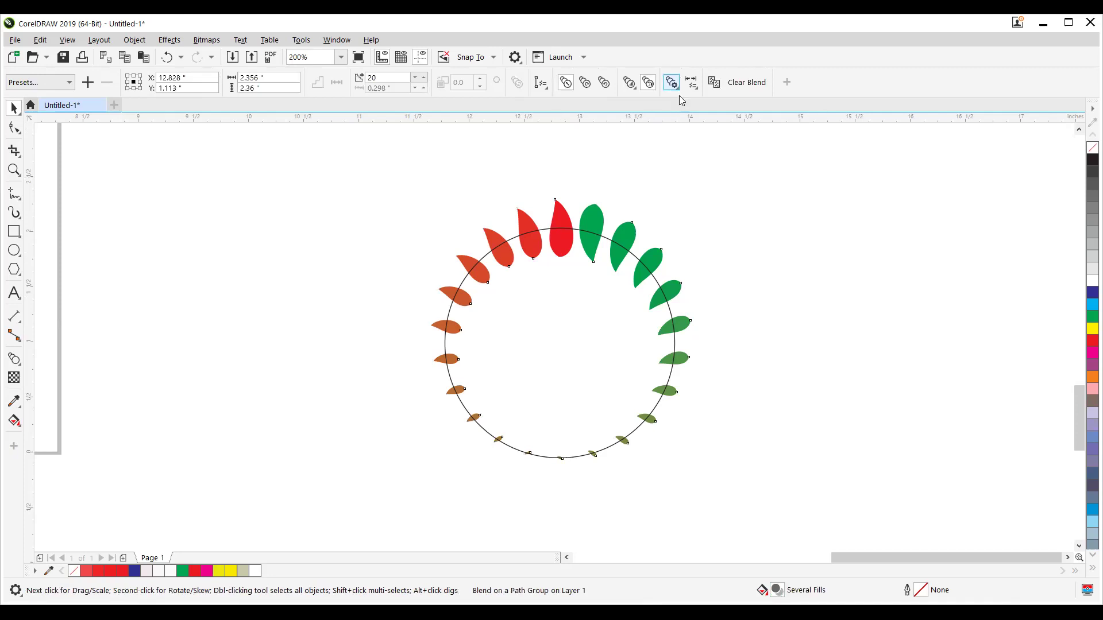
Map the green teardrop's rounded end node to the red teardrop's pointed tip.
{"action": "left_click", "coordinate": [596, 205]}
{"action": "left_click", "coordinate": [553, 201]}
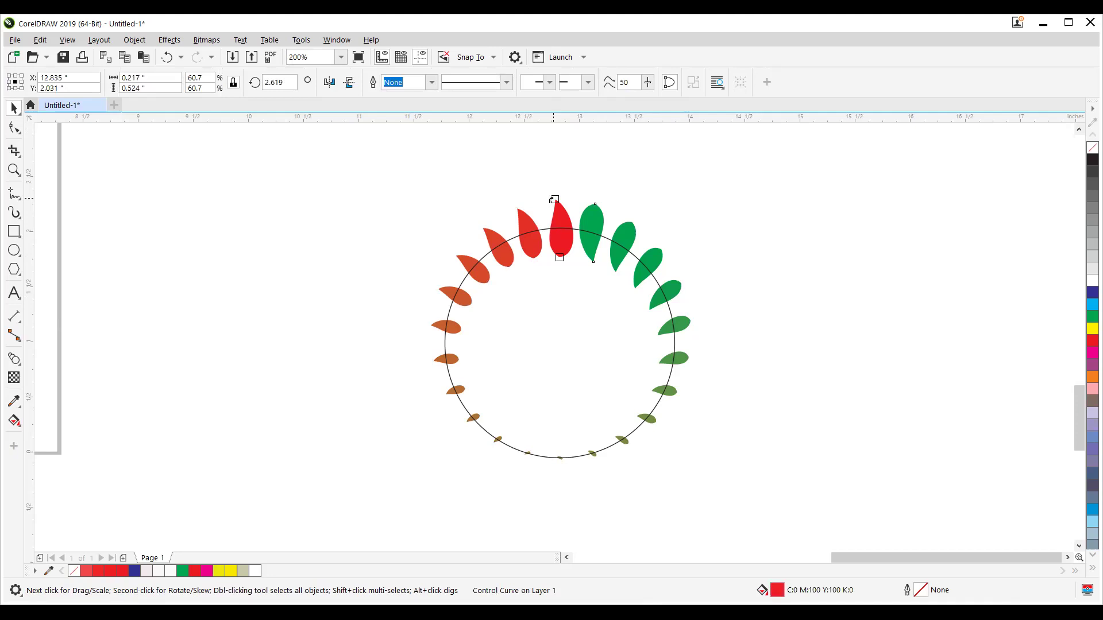
{"action": "left_click", "coordinate": [554, 201]}
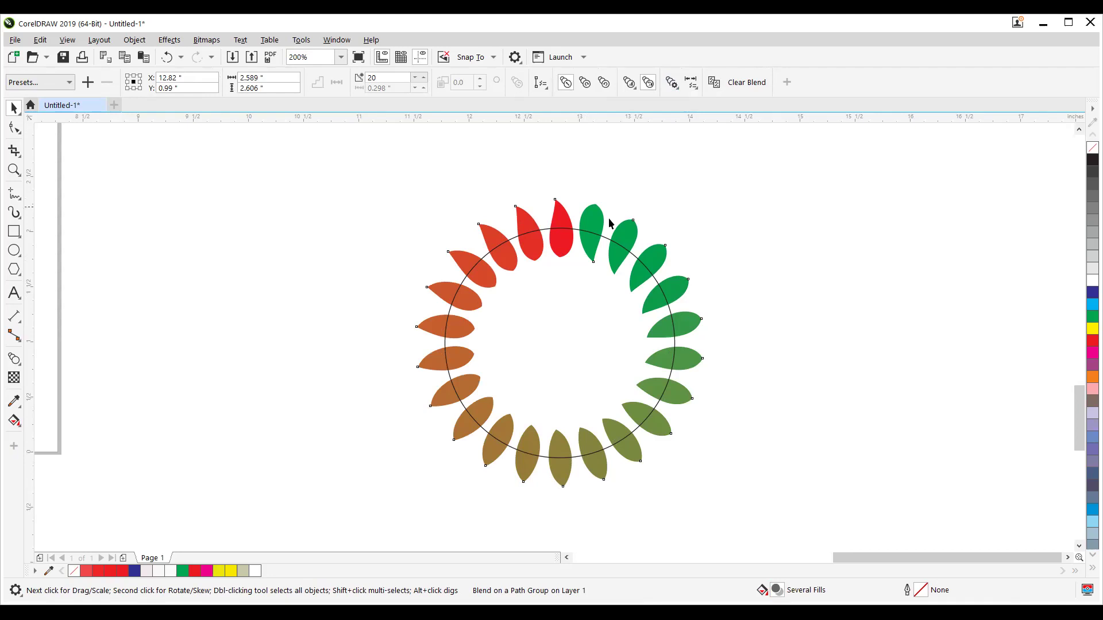
Increase the number of steps in the ring blend to 46.
{"action": "left_click", "coordinate": [593, 227]}
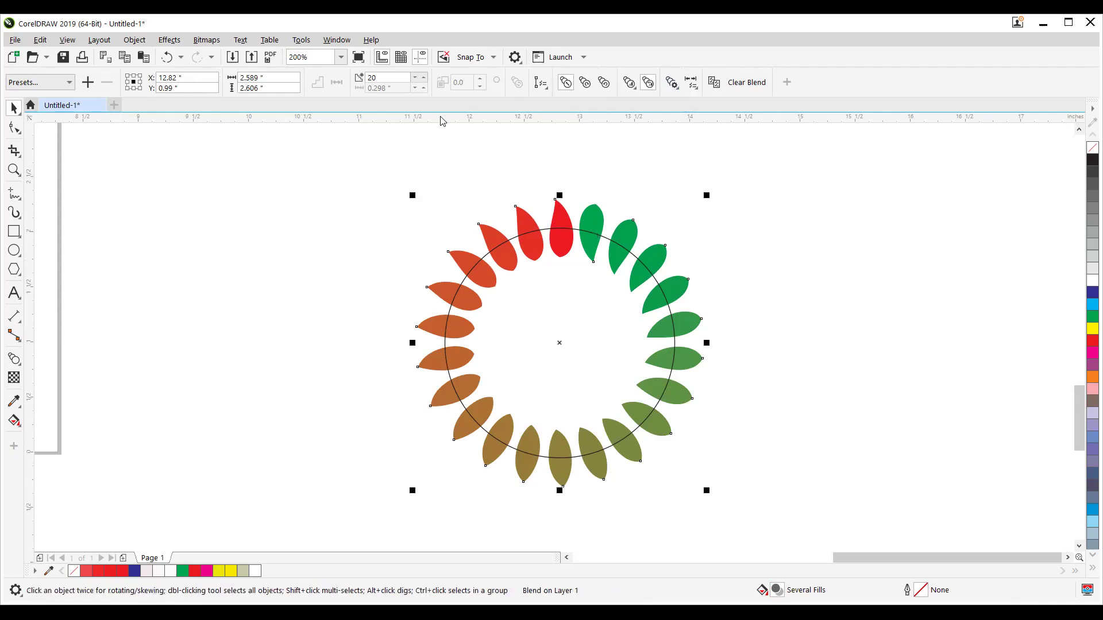
{"action": "left_click", "coordinate": [424, 77]}
{"action": "left_click", "coordinate": [424, 76]}
{"action": "left_click", "coordinate": [423, 77]}
{"action": "left_click", "coordinate": [424, 76]}
{"action": "left_click", "coordinate": [422, 76]}
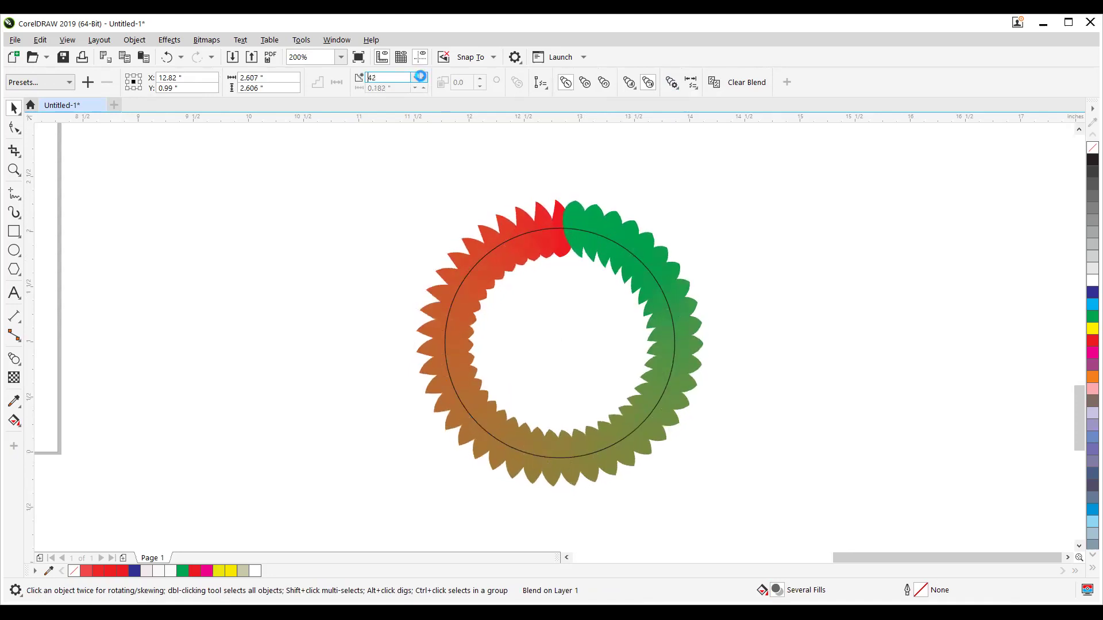
Rotate the green control teardrop to about 346.6° so its tip points outward from the circle.
{"action": "left_click", "coordinate": [566, 214]}
{"action": "left_click", "coordinate": [567, 211]}
{"action": "left_click", "coordinate": [569, 206]}
{"action": "left_click_drag", "start_coordinate": [556, 195], "coordinate": [590, 312]}
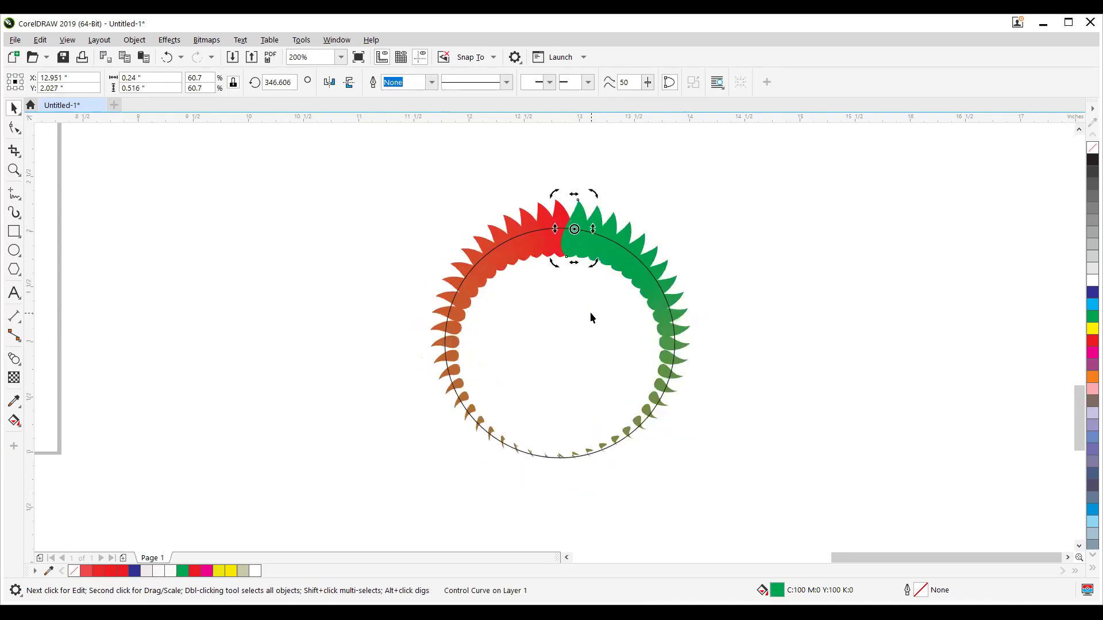
Select the ring blend and map the green teardrop's pointed tip to the red teardrop's pointed tip.
{"action": "left_click", "coordinate": [564, 349]}
{"action": "left_click", "coordinate": [585, 218]}
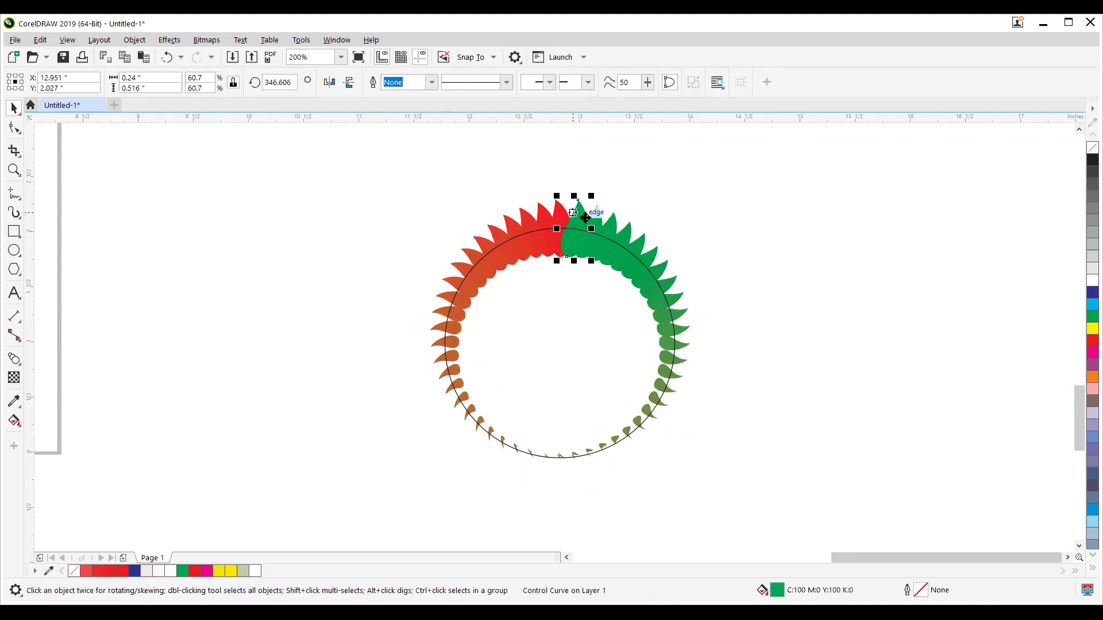
{"action": "left_click", "coordinate": [562, 207]}
{"action": "left_click", "coordinate": [581, 212]}
{"action": "left_click", "coordinate": [618, 248]}
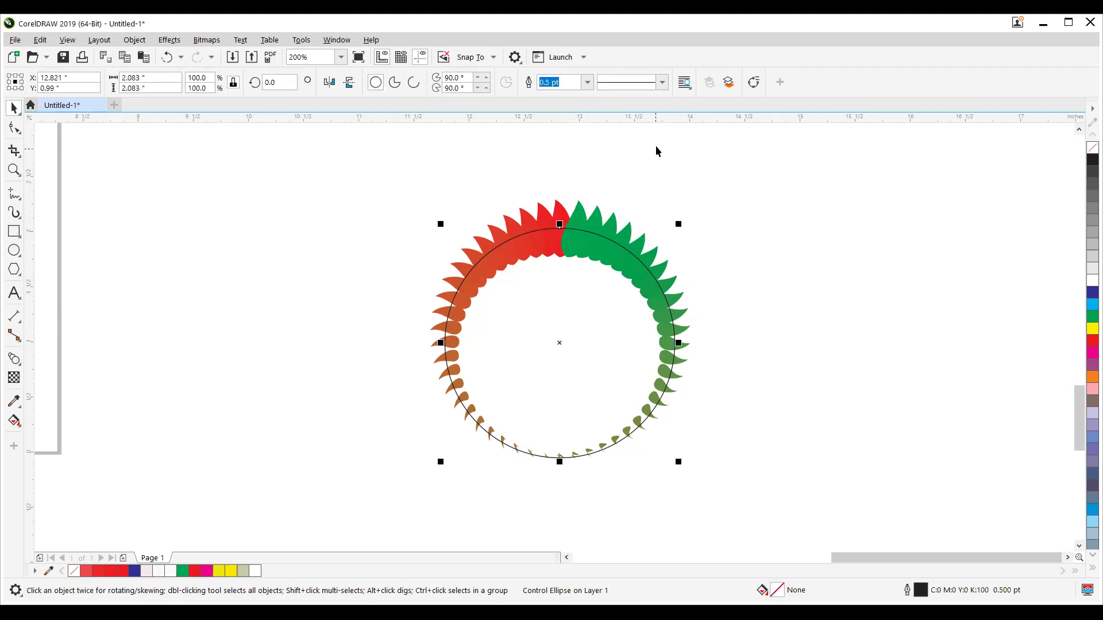
{"action": "left_click", "coordinate": [509, 259]}
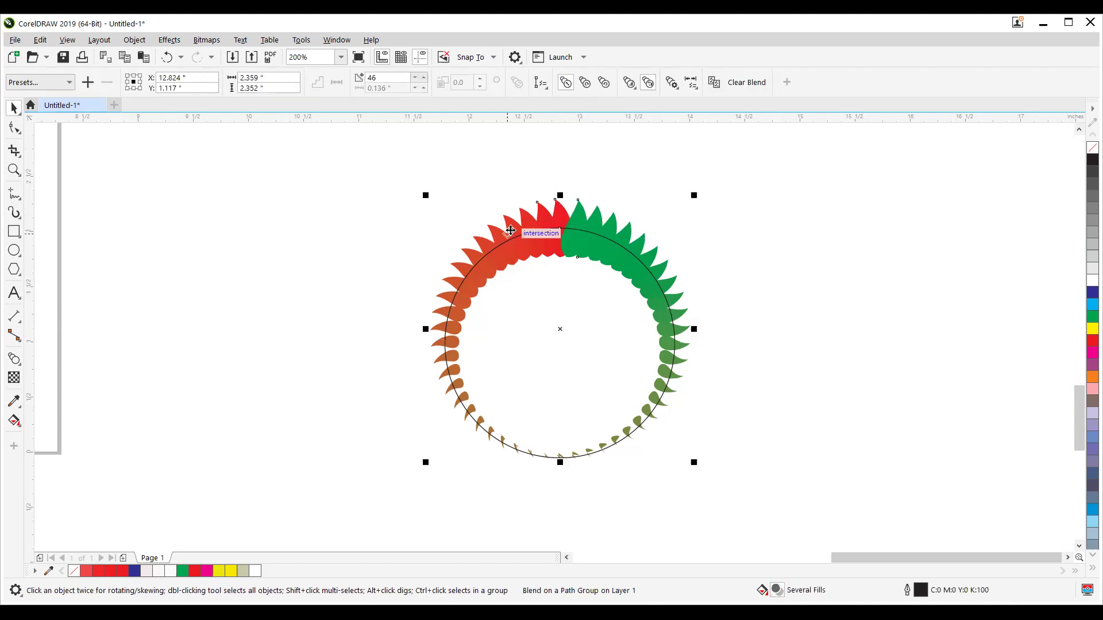
{"action": "left_click", "coordinate": [672, 83]}
{"action": "left_click", "coordinate": [677, 101]}
{"action": "left_click", "coordinate": [577, 200]}
{"action": "left_click", "coordinate": [555, 200]}
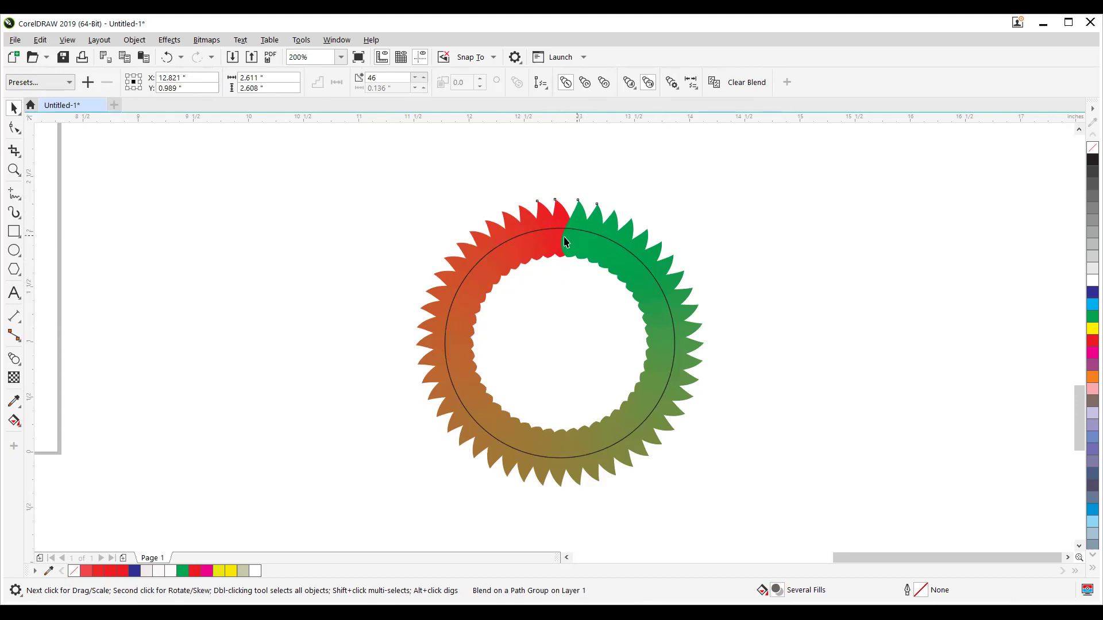
Select the ring blend and review its full-path and rotate-all-objects options.
{"action": "left_click", "coordinate": [560, 215]}
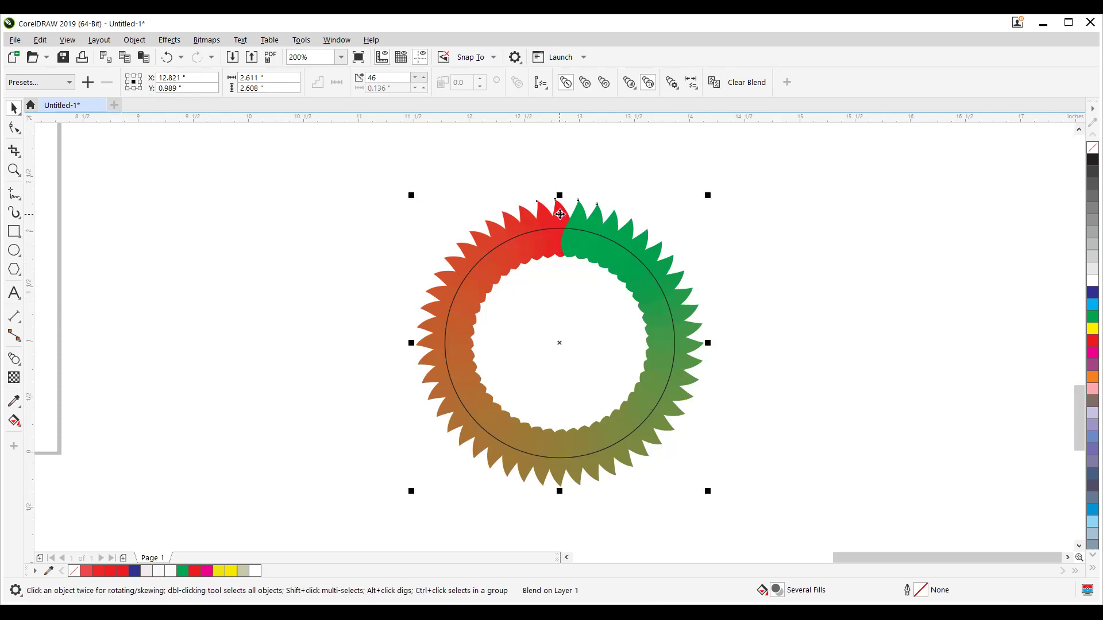
{"action": "left_click", "coordinate": [671, 84]}
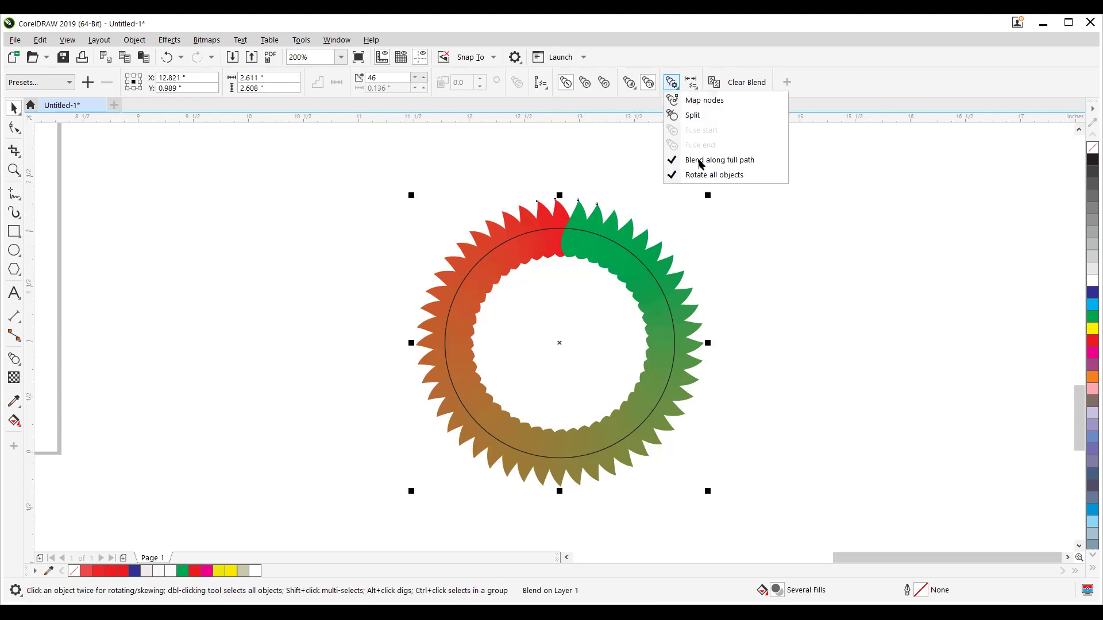
{"action": "left_click", "coordinate": [508, 265]}
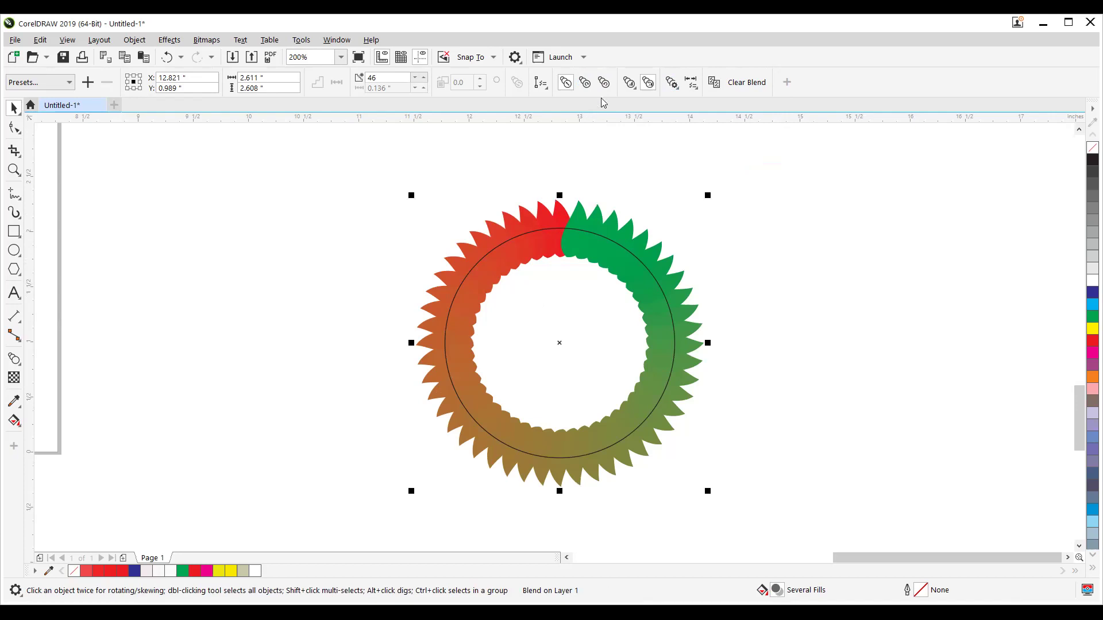
Compare direct, clockwise and counterclockwise color progressions on the ring blend, ending with the counterclockwise progression.
{"action": "left_click", "coordinate": [586, 83]}
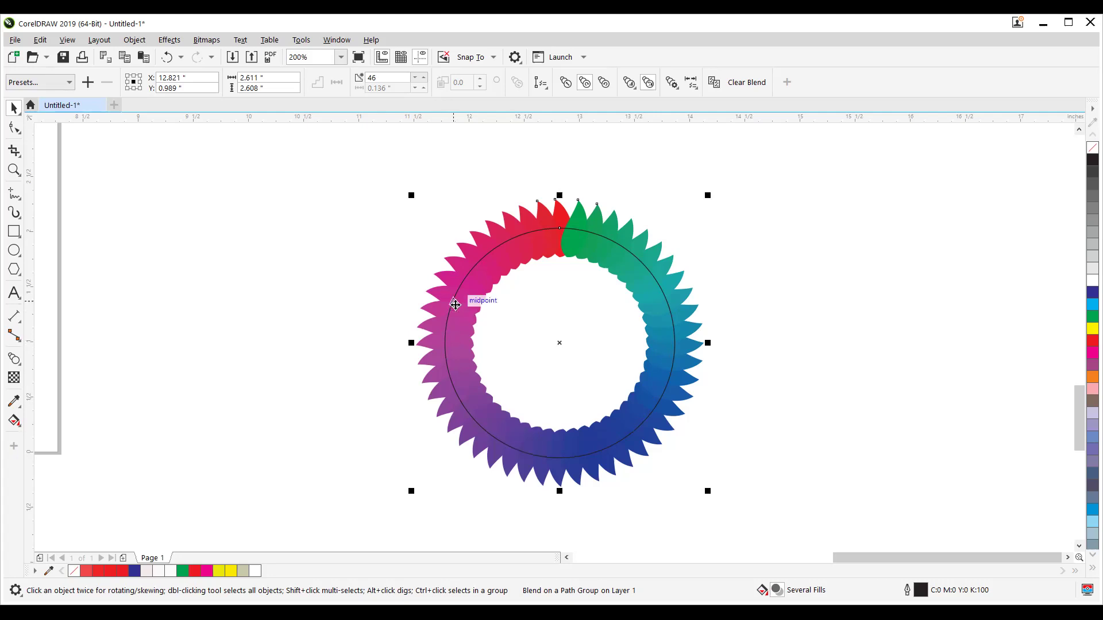
{"action": "left_click", "coordinate": [603, 82]}
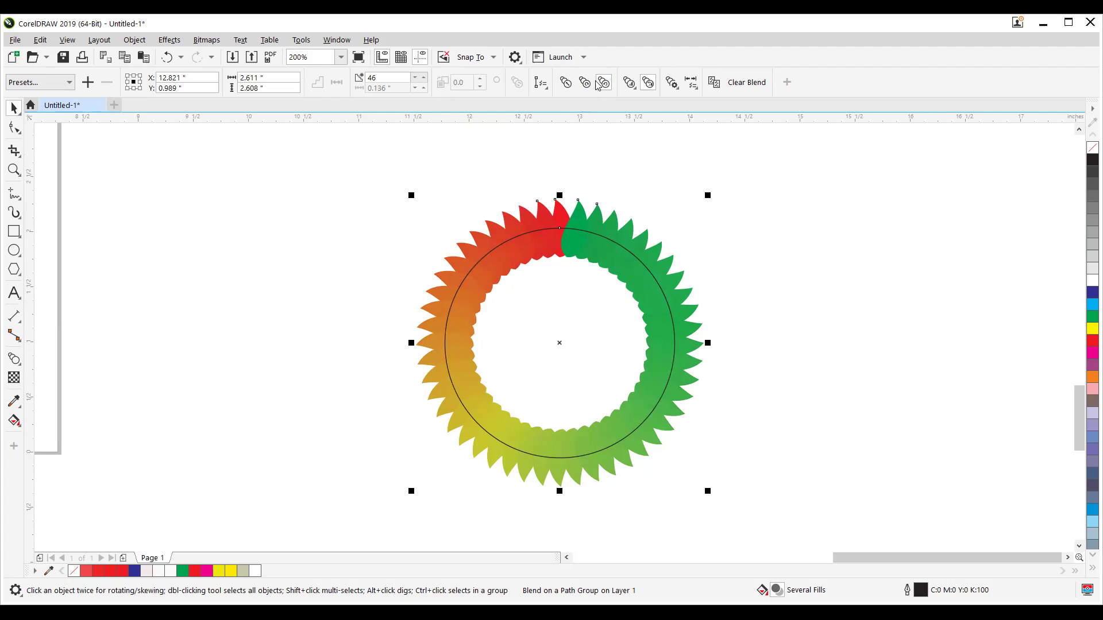
{"action": "left_click", "coordinate": [585, 83]}
{"action": "left_click", "coordinate": [604, 84]}
{"action": "left_click", "coordinate": [585, 83]}
{"action": "left_click", "coordinate": [566, 84]}
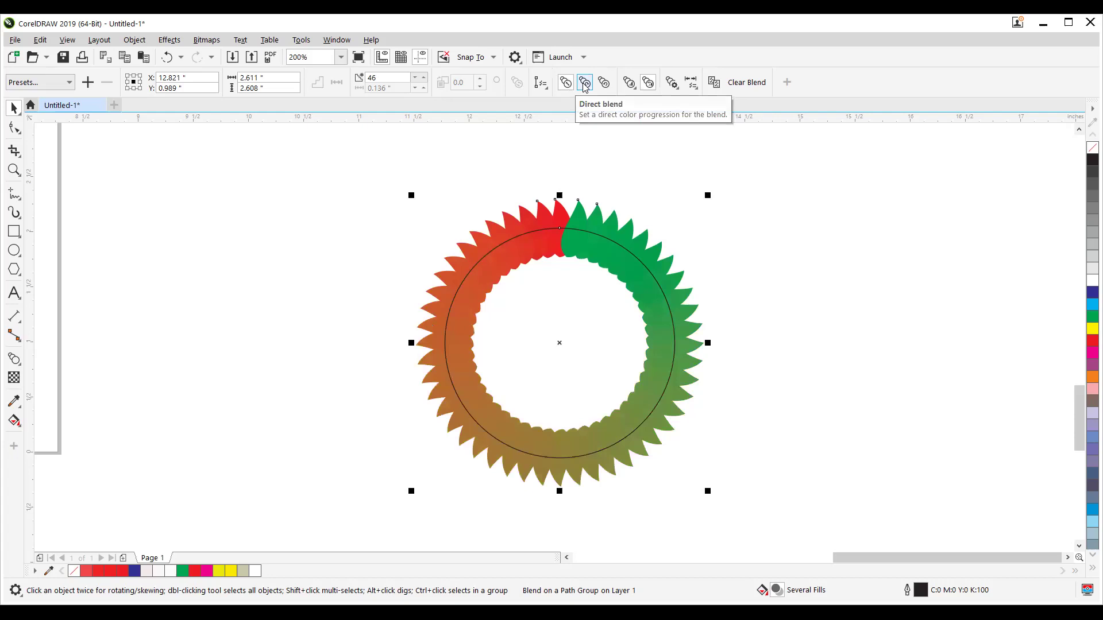
{"action": "left_click", "coordinate": [586, 83]}
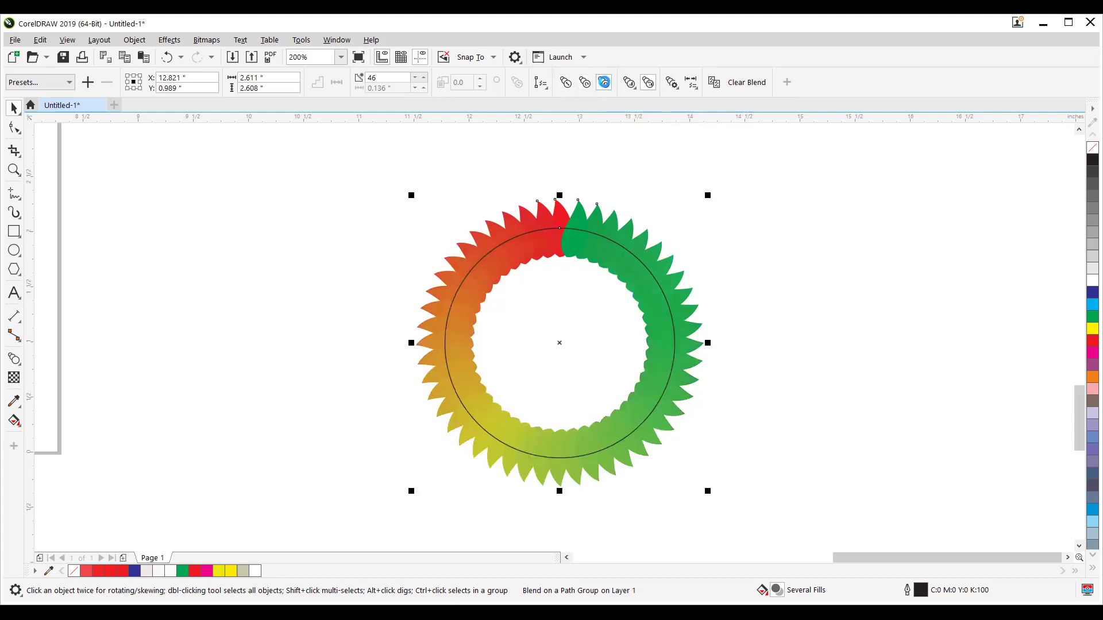
Shift the ring blend's linked object and color acceleration off-center, and bring both back close to the center.
{"action": "left_click", "coordinate": [635, 86]}
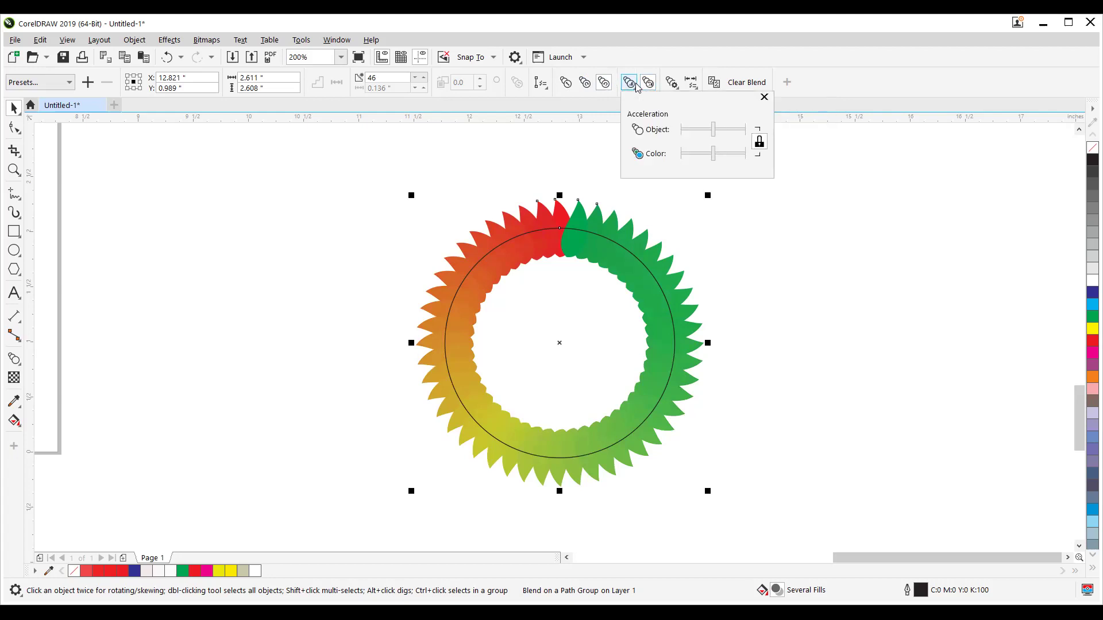
{"action": "left_click_drag", "start_coordinate": [713, 130], "coordinate": [729, 131]}
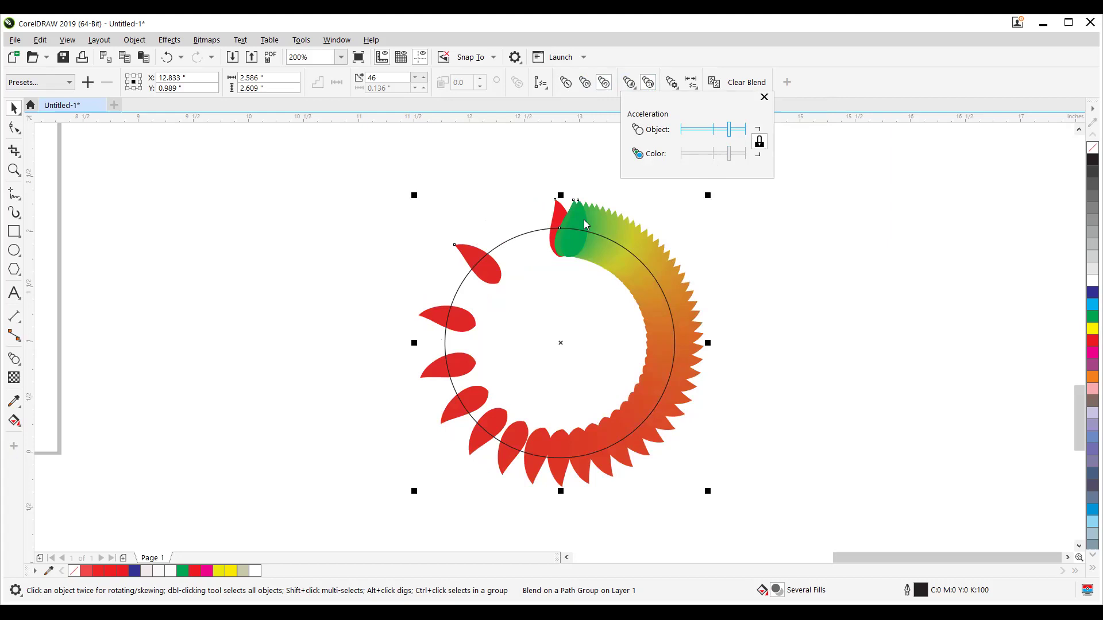
{"action": "left_click_drag", "start_coordinate": [729, 159], "coordinate": [718, 163]}
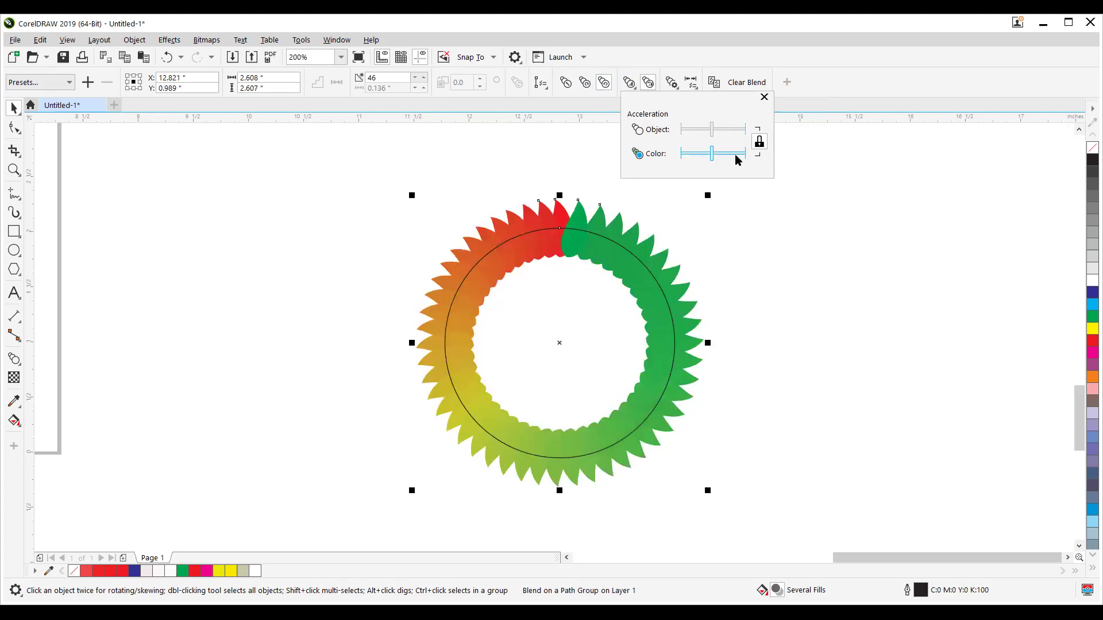
Unlink object and color acceleration, skew the object spacing alone to near its maximum, and return it to near center and relink both.
{"action": "left_click", "coordinate": [759, 142]}
{"action": "left_click_drag", "start_coordinate": [721, 131], "coordinate": [743, 130]}
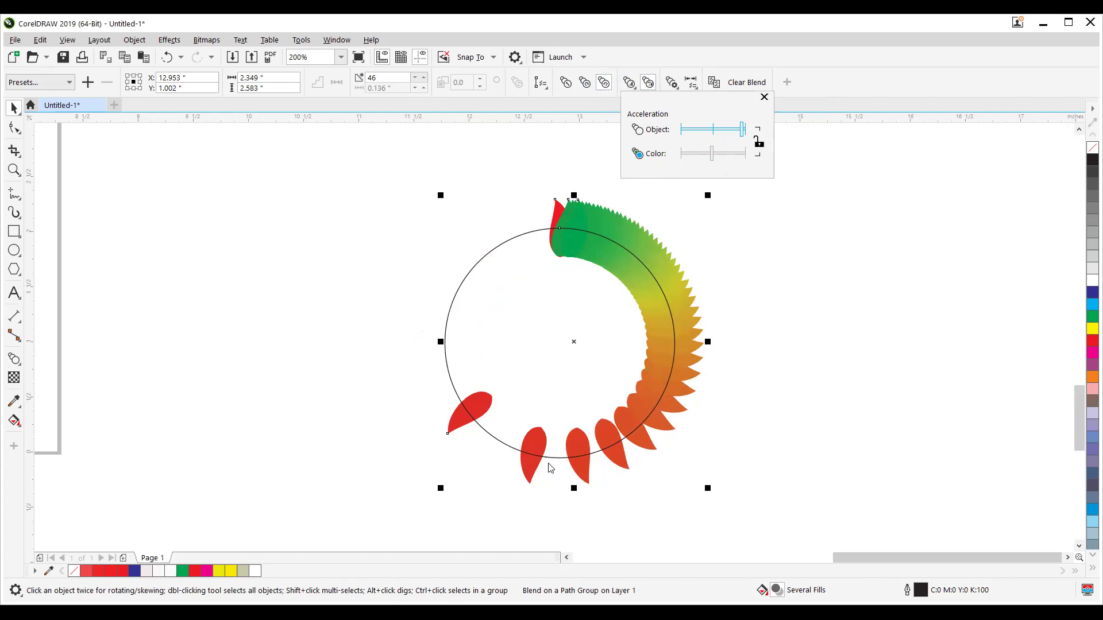
{"action": "left_click_drag", "start_coordinate": [741, 135], "coordinate": [713, 154]}
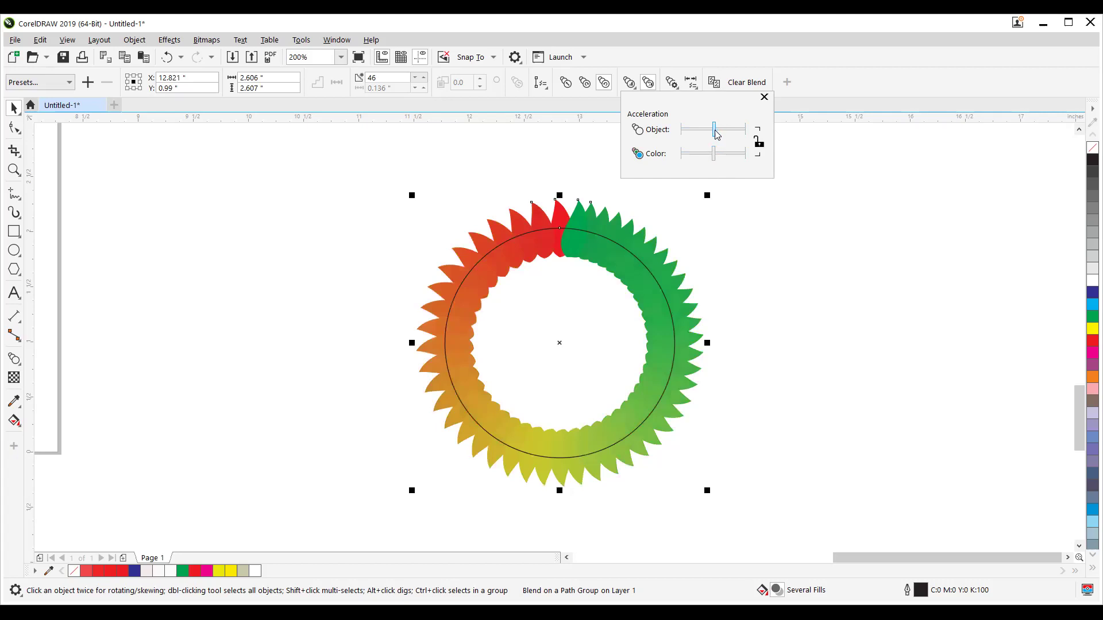
{"action": "left_click", "coordinate": [758, 141]}
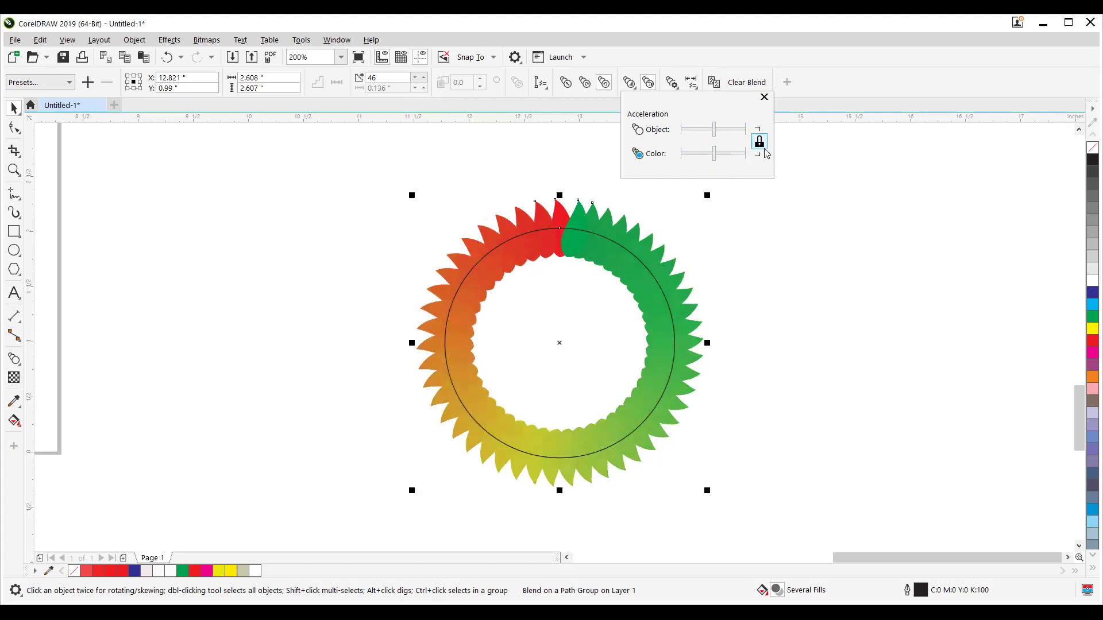
Turn off size acceleration for the ring blend and review its acceleration settings.
{"action": "left_click", "coordinate": [631, 87]}
{"action": "left_click", "coordinate": [631, 86]}
{"action": "left_click", "coordinate": [650, 86]}
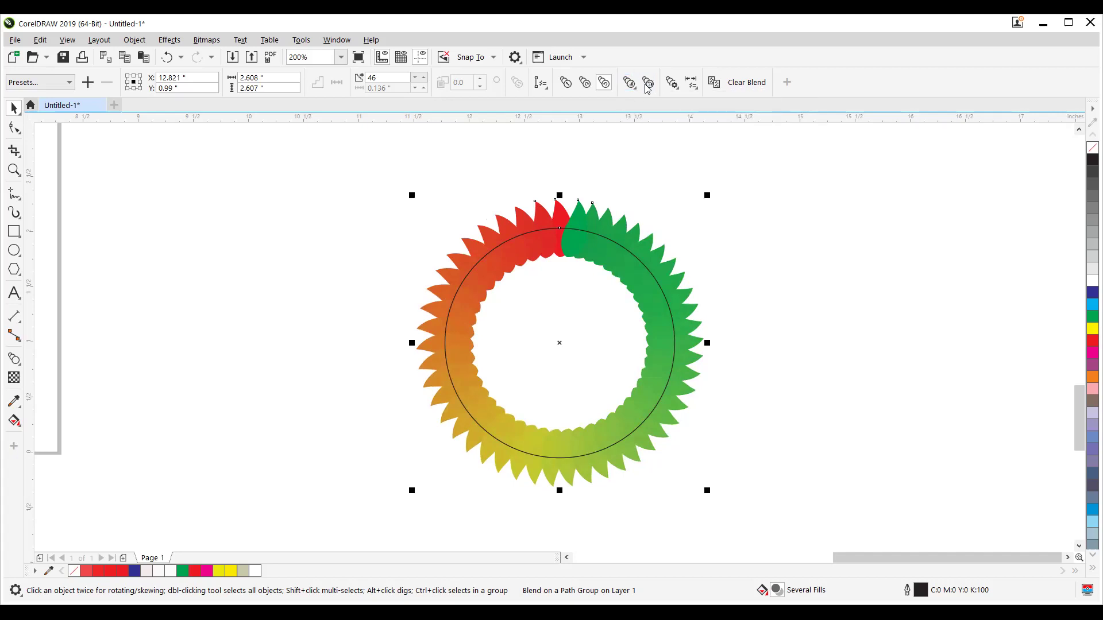
{"action": "left_click", "coordinate": [635, 86]}
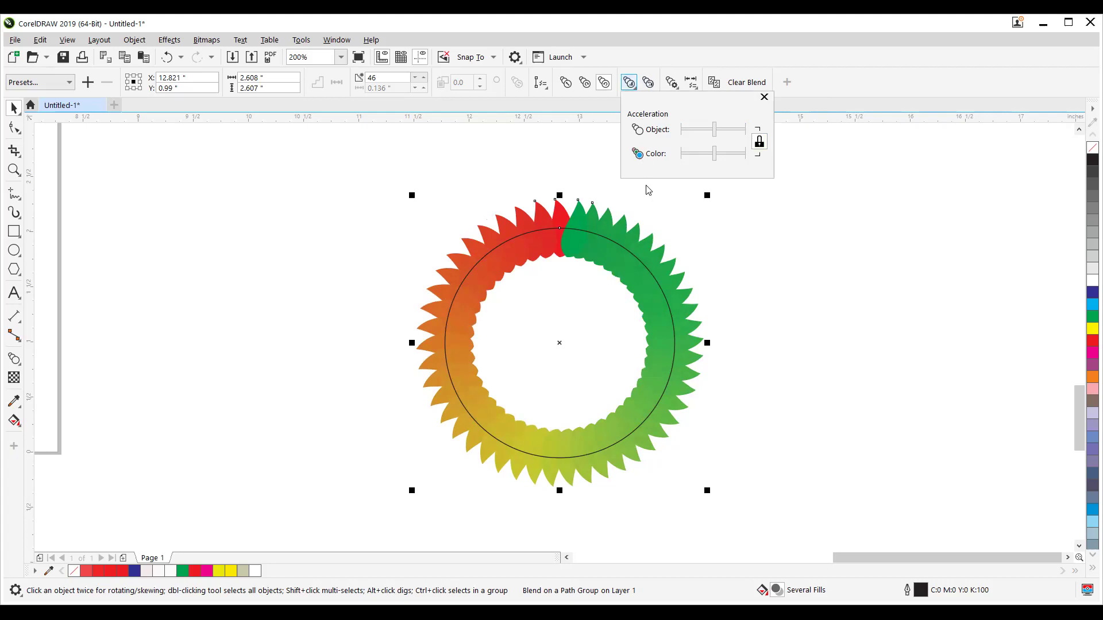
{"action": "left_click", "coordinate": [869, 85]}
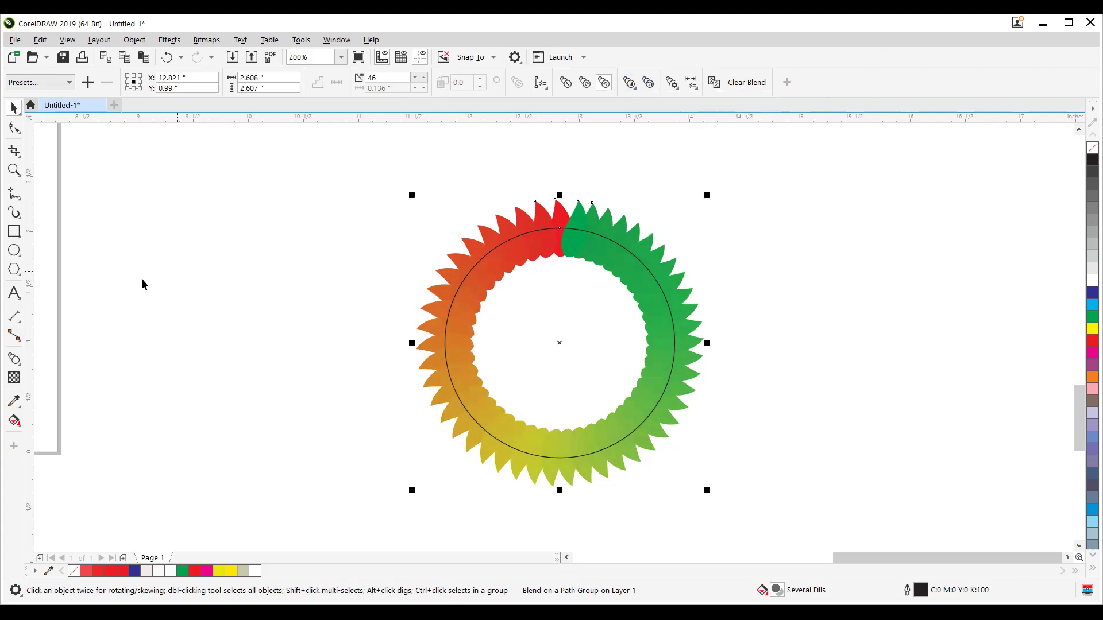
{"action": "scroll", "coordinate": [143, 279], "scroll_direction": "down", "scroll_amount": 1}
{"action": "scroll", "coordinate": [230, 288], "scroll_direction": "up", "scroll_amount": 1}
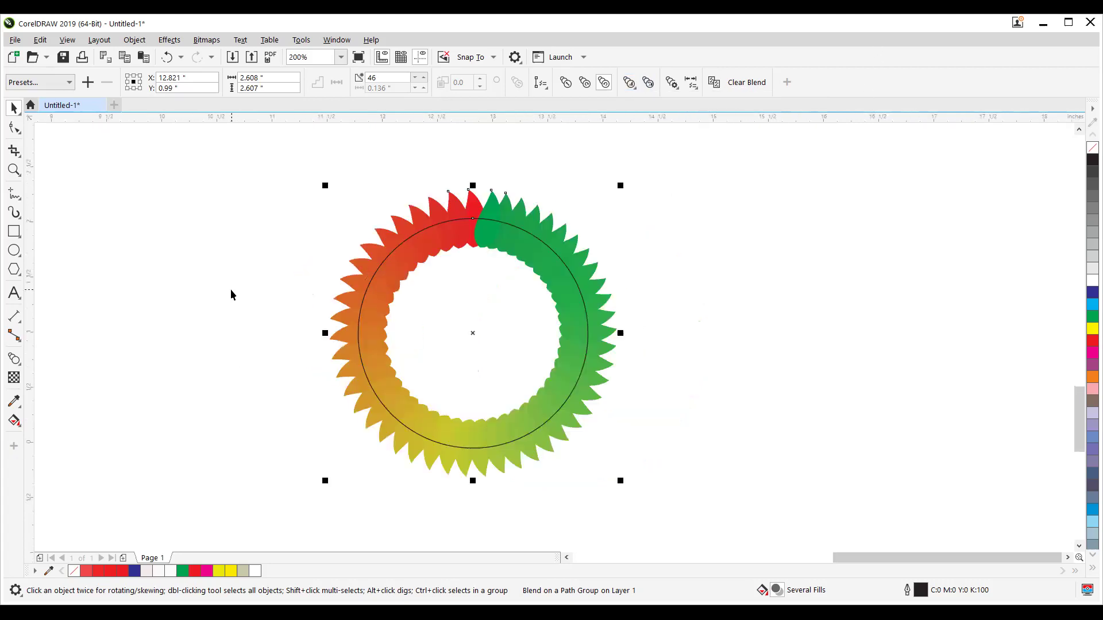
{"action": "left_click", "coordinate": [263, 257]}
{"action": "left_click", "coordinate": [367, 280]}
{"action": "key", "text": "Delete"}
{"action": "key", "text": "ctrl+z"}
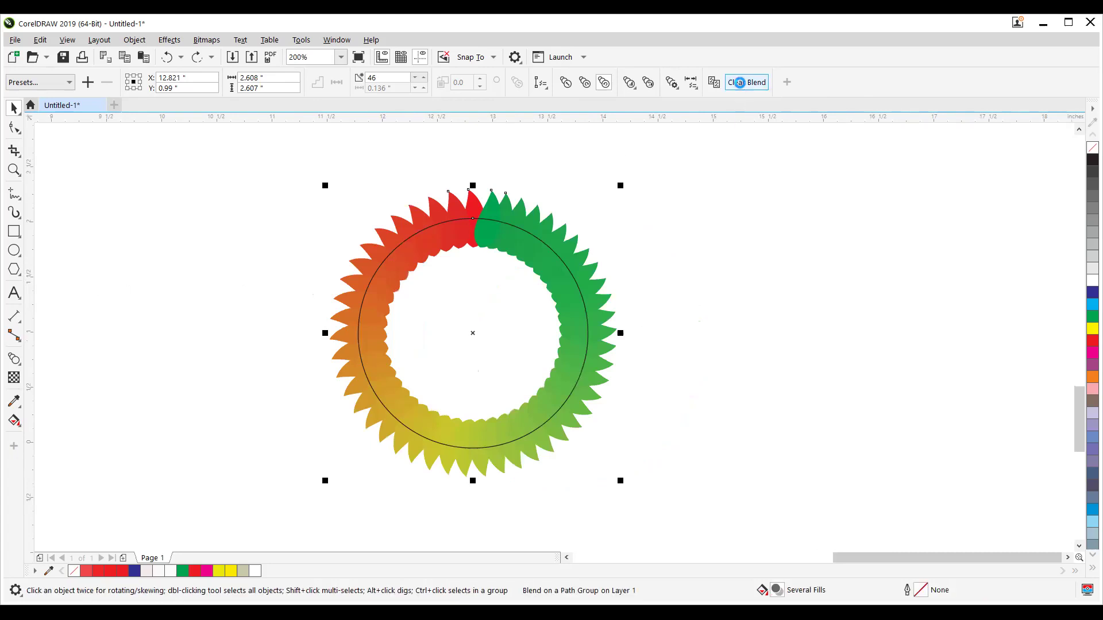
Clear the ring blend and move the circle away to the left of the two teardrops.
{"action": "left_click", "coordinate": [741, 82]}
{"action": "left_click", "coordinate": [396, 267]}
{"action": "left_click_drag", "start_coordinate": [396, 267], "coordinate": [167, 270]}
Turn the circle into an open arc running from 123.275° to 270°.
{"action": "left_click", "coordinate": [414, 83]}
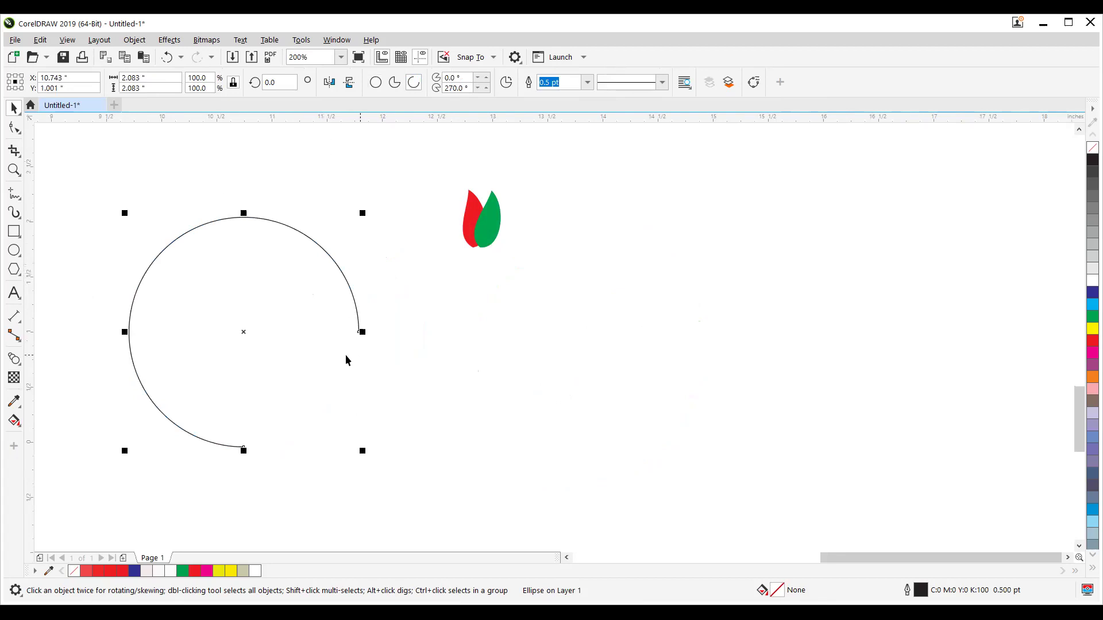
{"action": "left_click_drag", "start_coordinate": [359, 329], "coordinate": [153, 183]}
{"action": "left_click", "coordinate": [14, 127]}
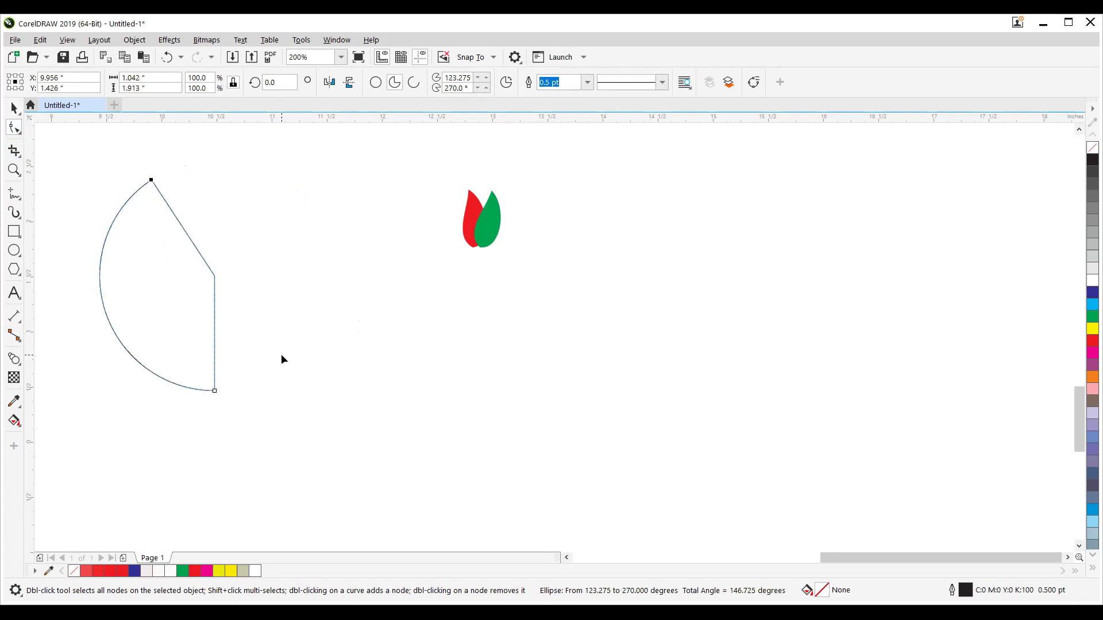
{"action": "left_click", "coordinate": [413, 84]}
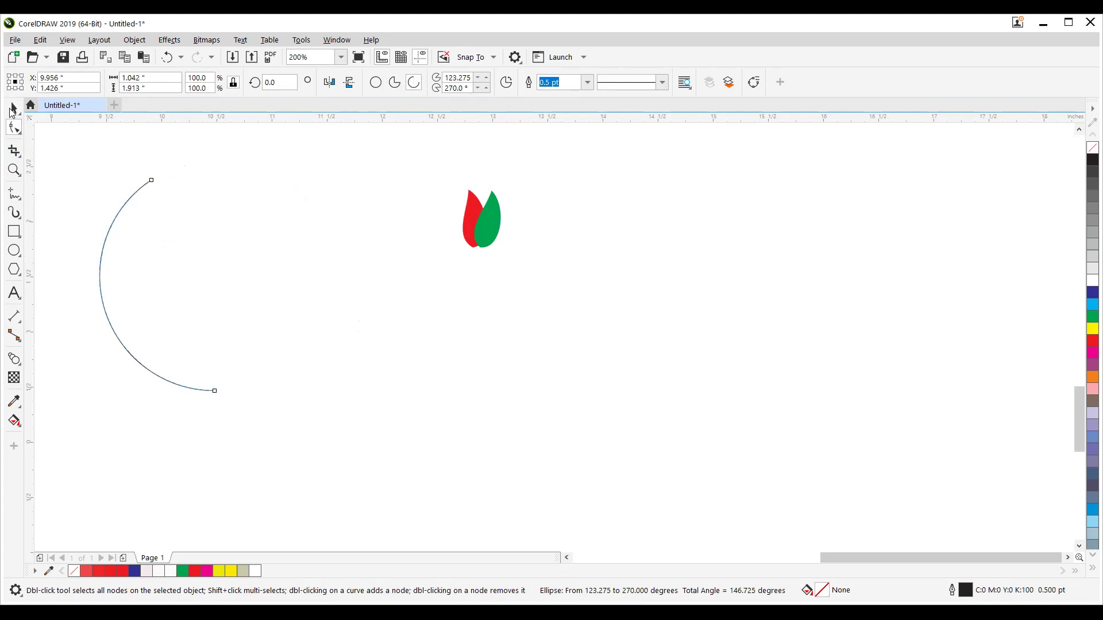
{"action": "left_click", "coordinate": [13, 108]}
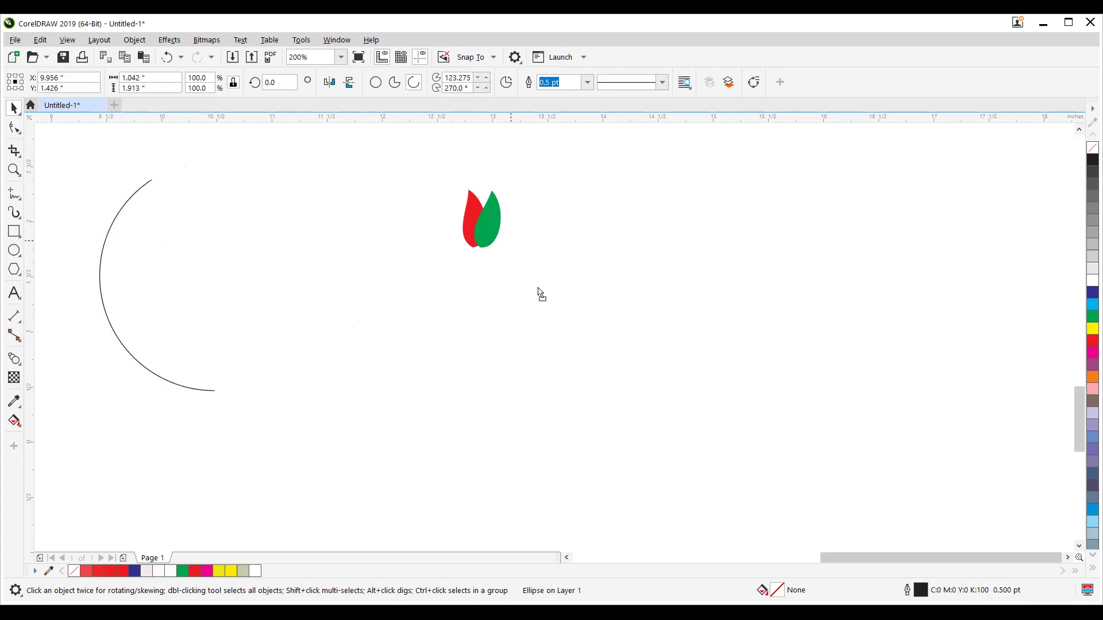
Move the red and green teardrops apart and clear the transformations on both.
{"action": "left_click_drag", "start_coordinate": [489, 224], "coordinate": [536, 284]}
{"action": "left_click_drag", "start_coordinate": [463, 222], "coordinate": [476, 274]}
{"action": "left_click_drag", "start_coordinate": [429, 226], "coordinate": [596, 349]}
{"action": "left_click", "coordinate": [132, 42]}
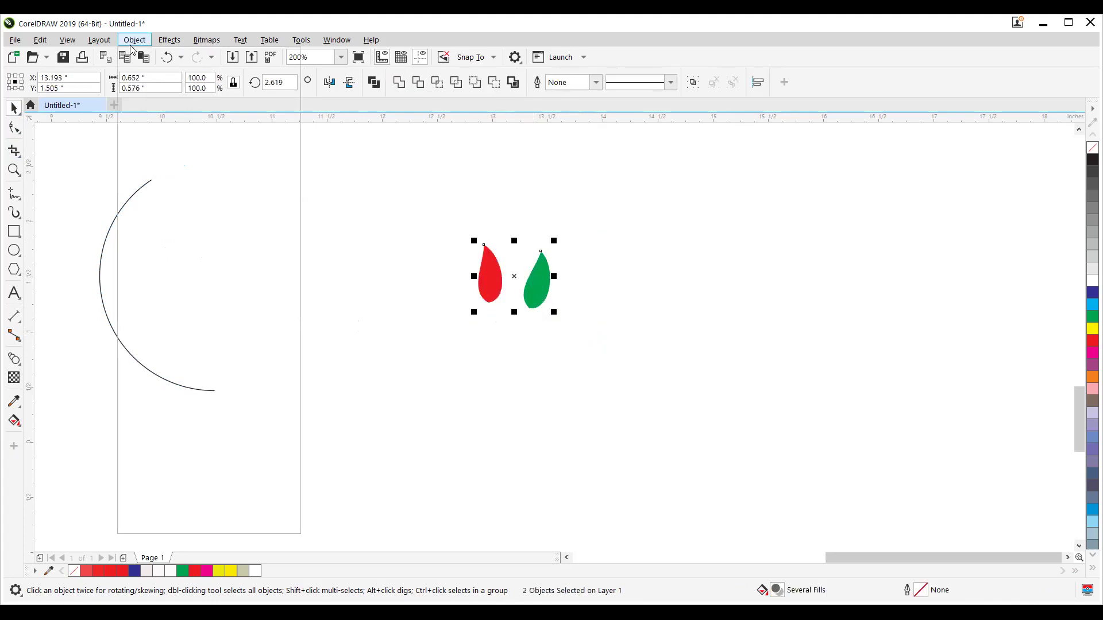
{"action": "left_click", "coordinate": [172, 153]}
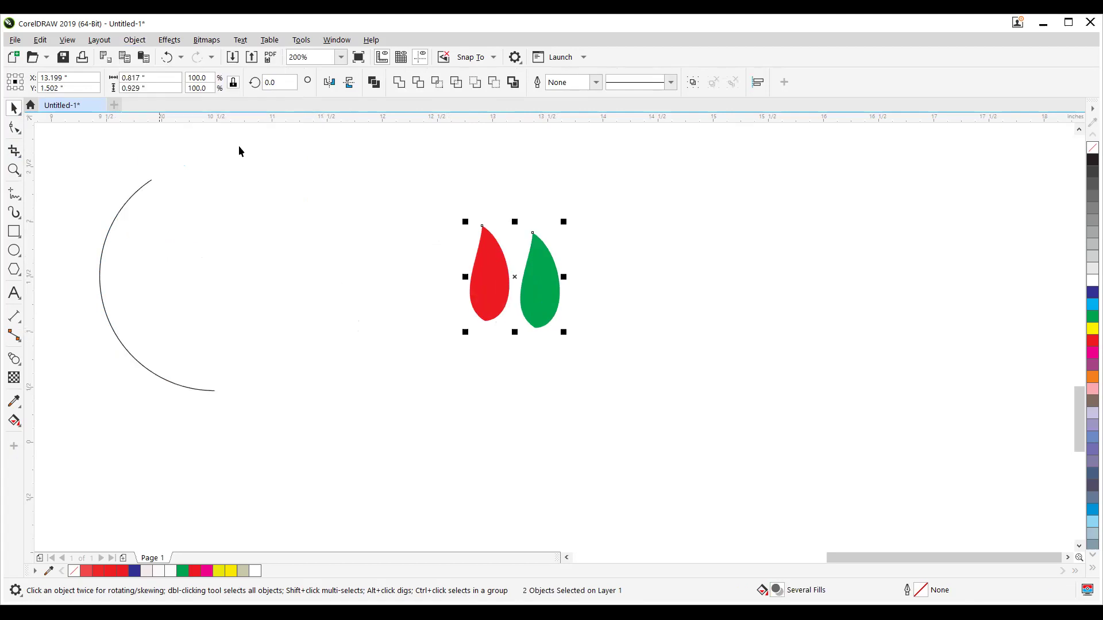
{"action": "left_click", "coordinate": [134, 41]}
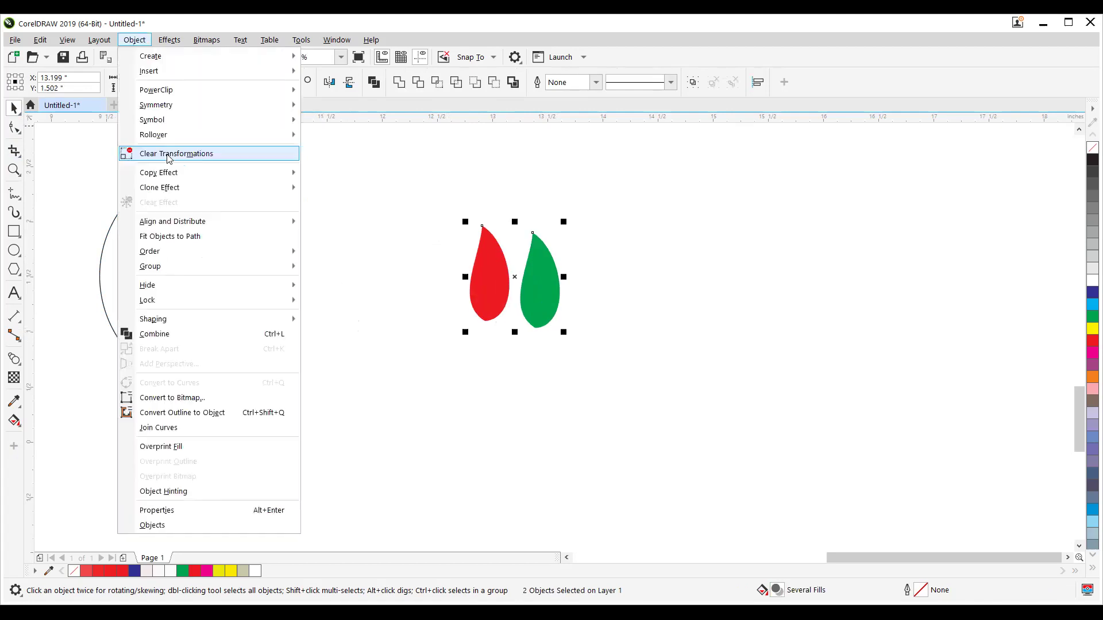
{"action": "key", "text": "Escape"}
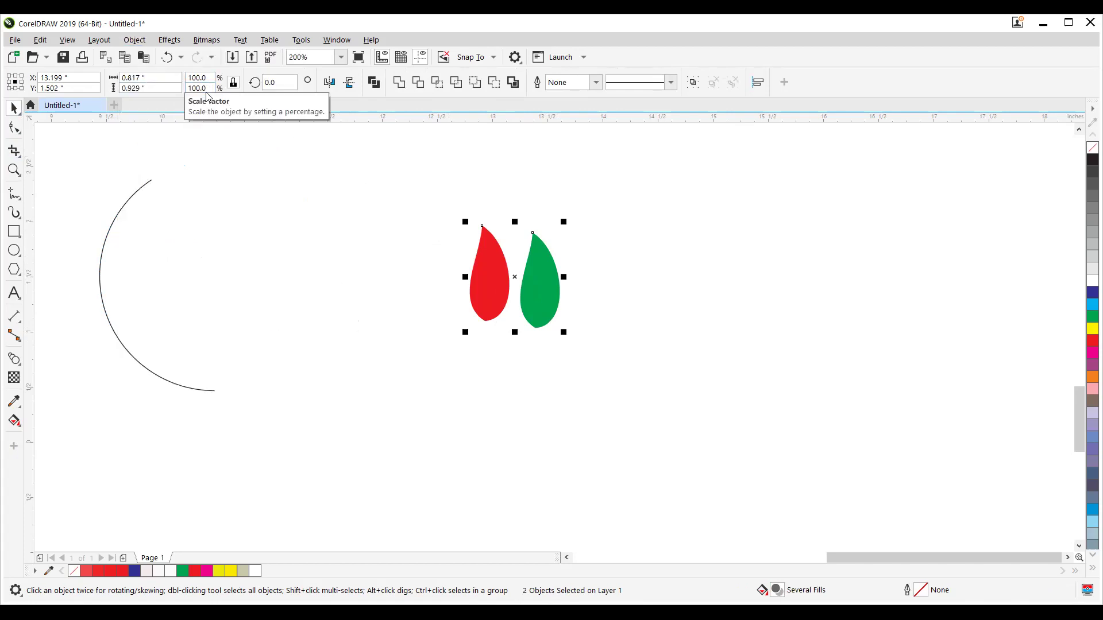
Move the green teardrop to the left of the red one and mirror it horizontally.
{"action": "left_click", "coordinate": [551, 329]}
{"action": "left_click_drag", "start_coordinate": [549, 305], "coordinate": [458, 303]}
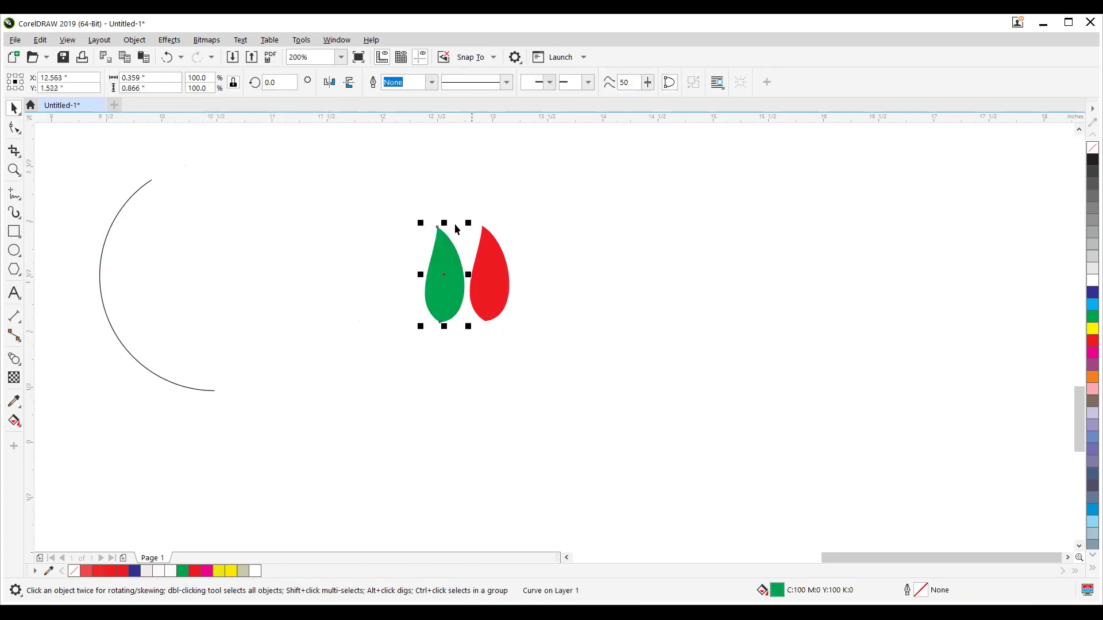
{"action": "left_click", "coordinate": [349, 85]}
{"action": "key", "text": "ctrl+z"}
{"action": "left_click", "coordinate": [328, 84]}
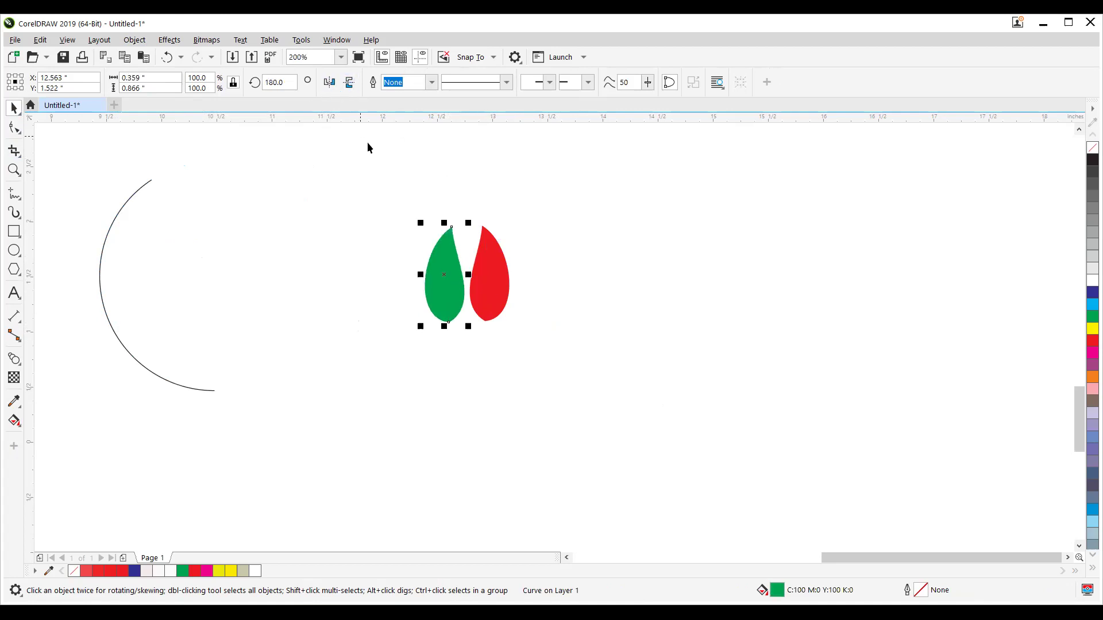
Mirror the red teardrop horizontally and flip the green teardrop back so the two tips point away from each other.
{"action": "left_click", "coordinate": [492, 256]}
{"action": "left_click", "coordinate": [329, 82]}
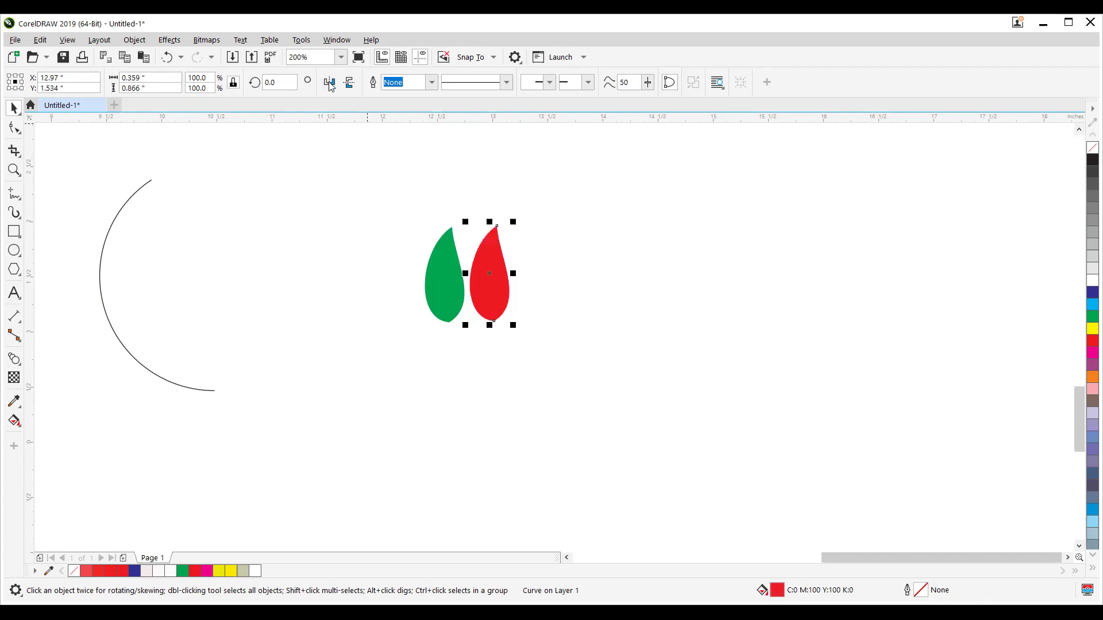
{"action": "left_click", "coordinate": [450, 305]}
{"action": "left_click", "coordinate": [329, 82]}
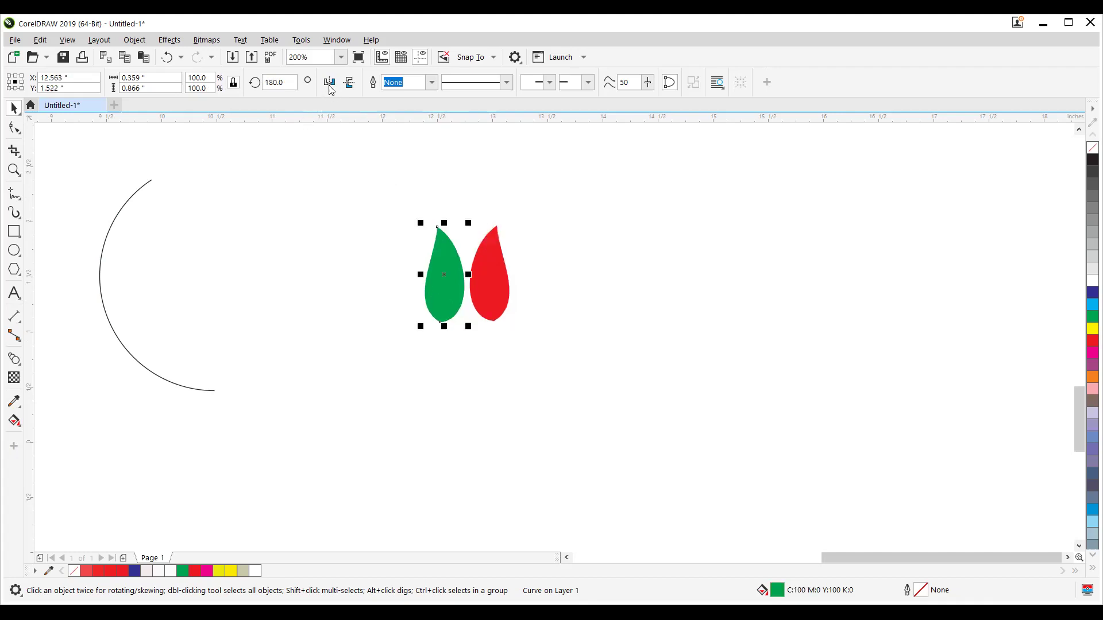
Rotate the red teardrop slightly clockwise and the green teardrop to about 24.9° so their tips lean outward.
{"action": "left_click", "coordinate": [497, 295]}
{"action": "left_click", "coordinate": [498, 296]}
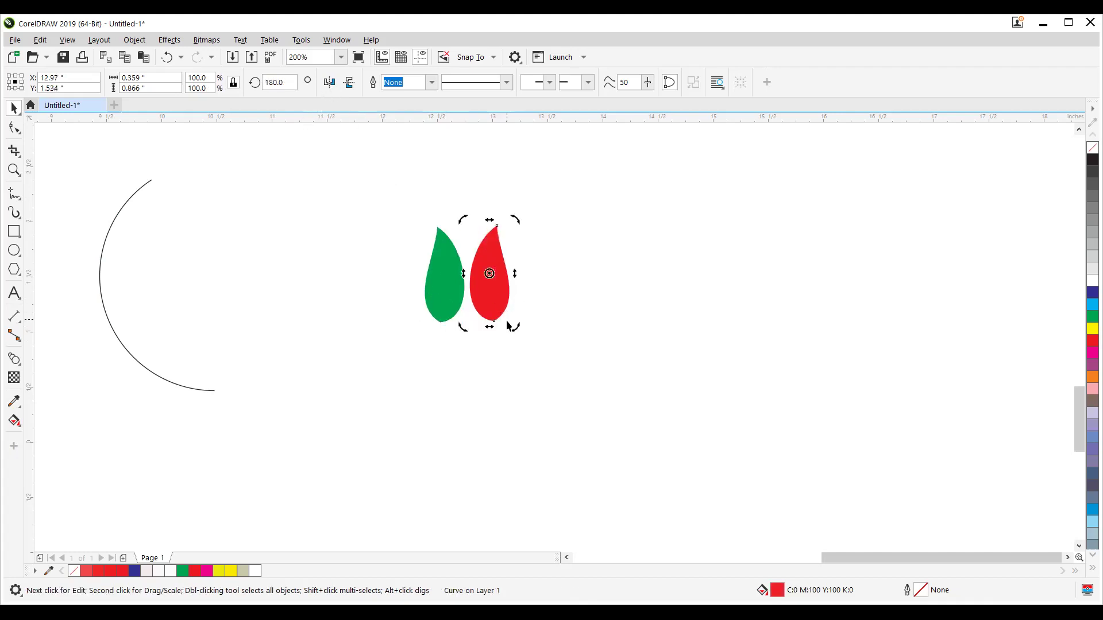
{"action": "left_click_drag", "start_coordinate": [513, 326], "coordinate": [499, 330]}
{"action": "double_click", "coordinate": [446, 309]}
{"action": "left_click_drag", "start_coordinate": [419, 224], "coordinate": [395, 235]}
{"action": "left_click", "coordinate": [423, 371]}
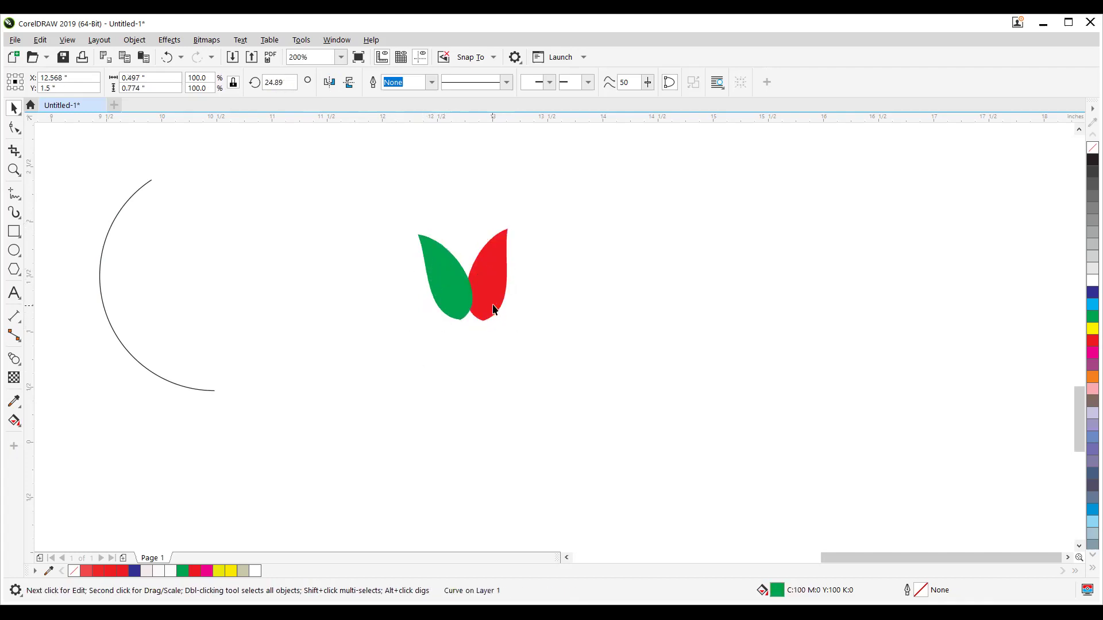
Move both teardrops slightly lower and delete the red one.
{"action": "left_click_drag", "start_coordinate": [549, 214], "coordinate": [393, 340]}
{"action": "left_click_drag", "start_coordinate": [500, 270], "coordinate": [487, 311]}
{"action": "left_click", "coordinate": [573, 322]}
{"action": "left_click", "coordinate": [492, 320]}
{"action": "left_click", "coordinate": [493, 322]}
{"action": "key", "text": "Delete"}
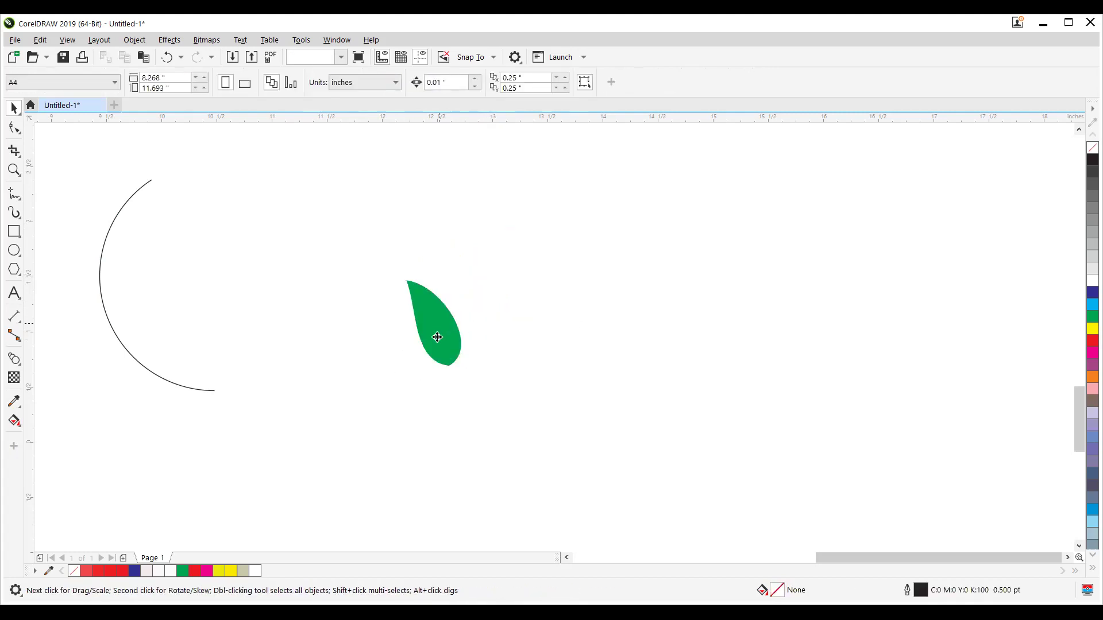
Create a horizontally mirrored copy of the green teardrop beside its right edge, forming a leaf pair.
{"action": "left_click", "coordinate": [438, 337]}
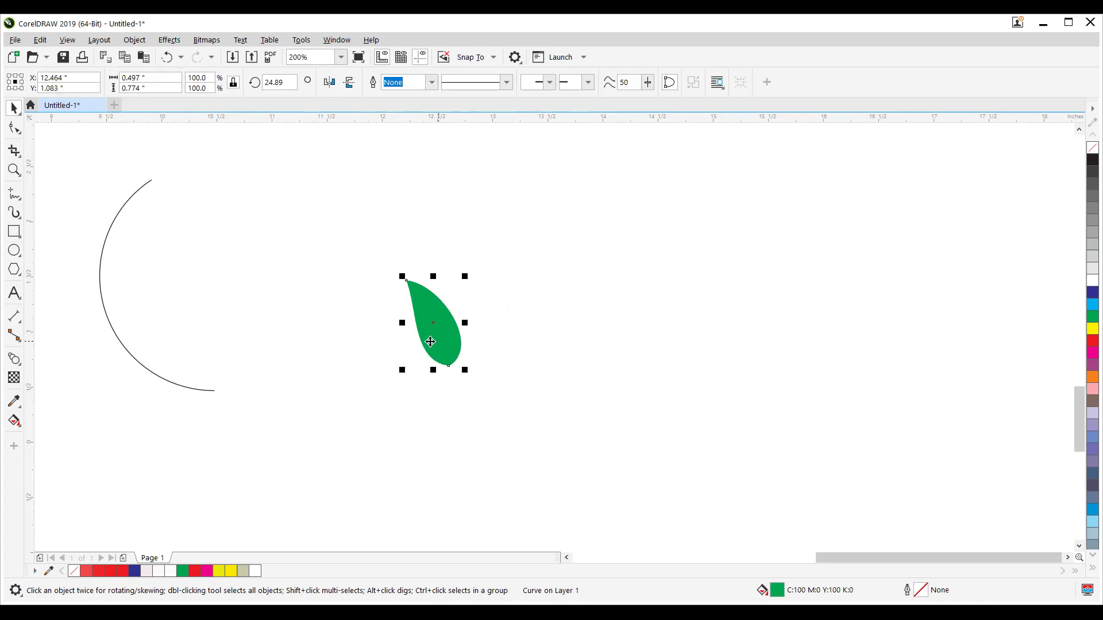
{"action": "left_click_drag", "start_coordinate": [404, 326], "coordinate": [646, 382]}
{"action": "scroll", "coordinate": [625, 394], "scroll_direction": "down", "scroll_amount": 1}
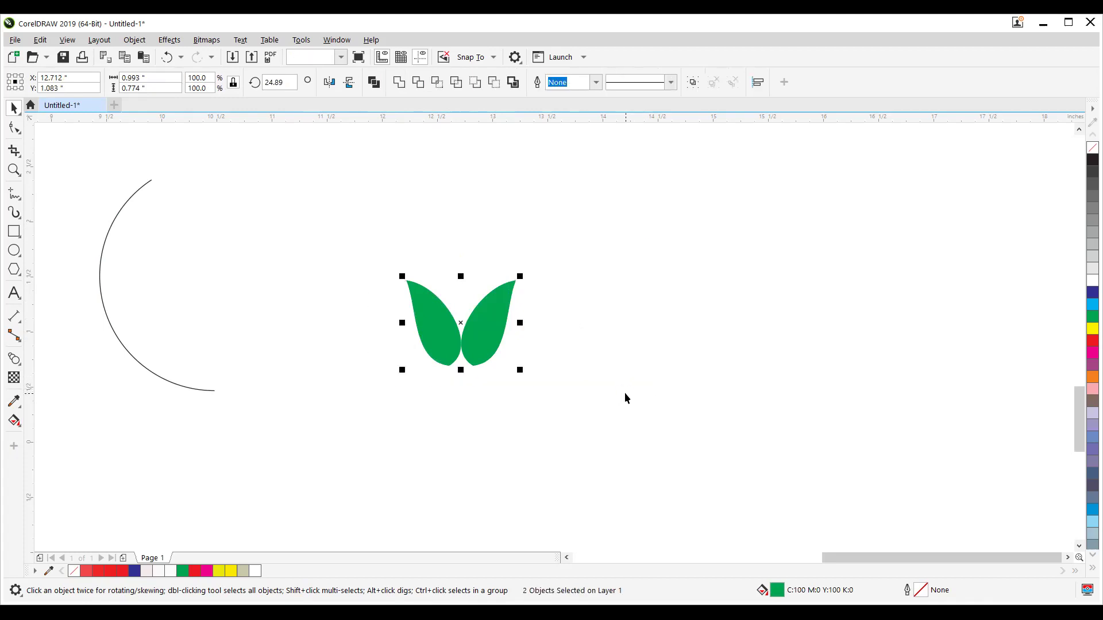
Place a grouped copy of the leaf pair at each end of the arc, scaled to 35.5% at the lower end and 23.2% at the upper end.
{"action": "left_click_drag", "start_coordinate": [521, 275], "coordinate": [152, 173]}
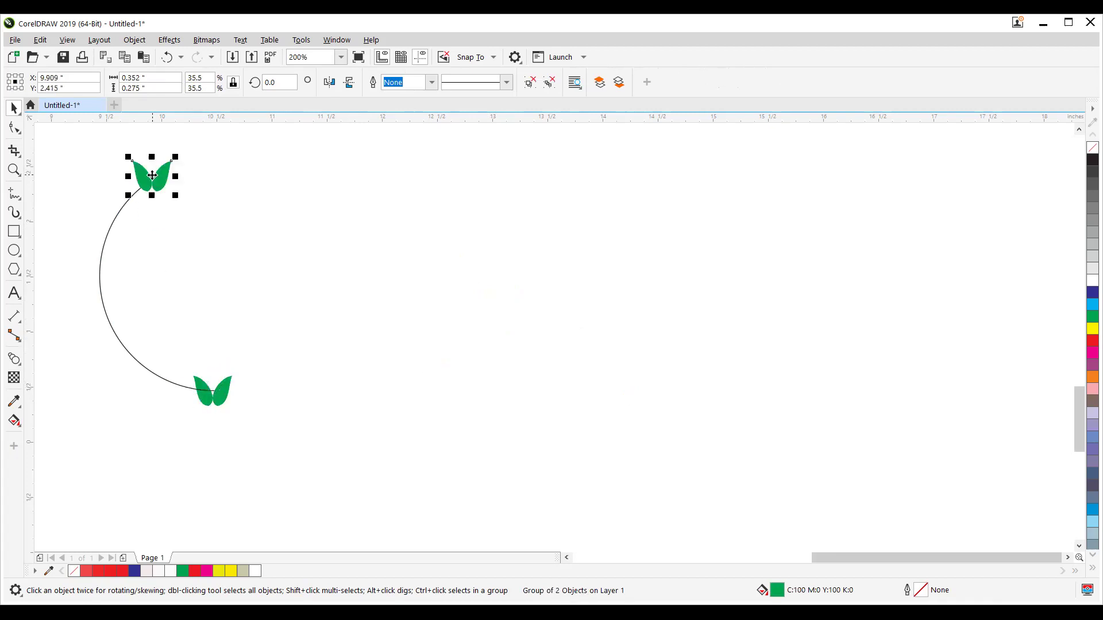
{"action": "scroll", "coordinate": [152, 170], "scroll_direction": "up", "scroll_amount": 2}
{"action": "left_click_drag", "start_coordinate": [196, 144], "coordinate": [181, 155]}
{"action": "scroll", "coordinate": [241, 309], "scroll_direction": "down", "scroll_amount": 2}
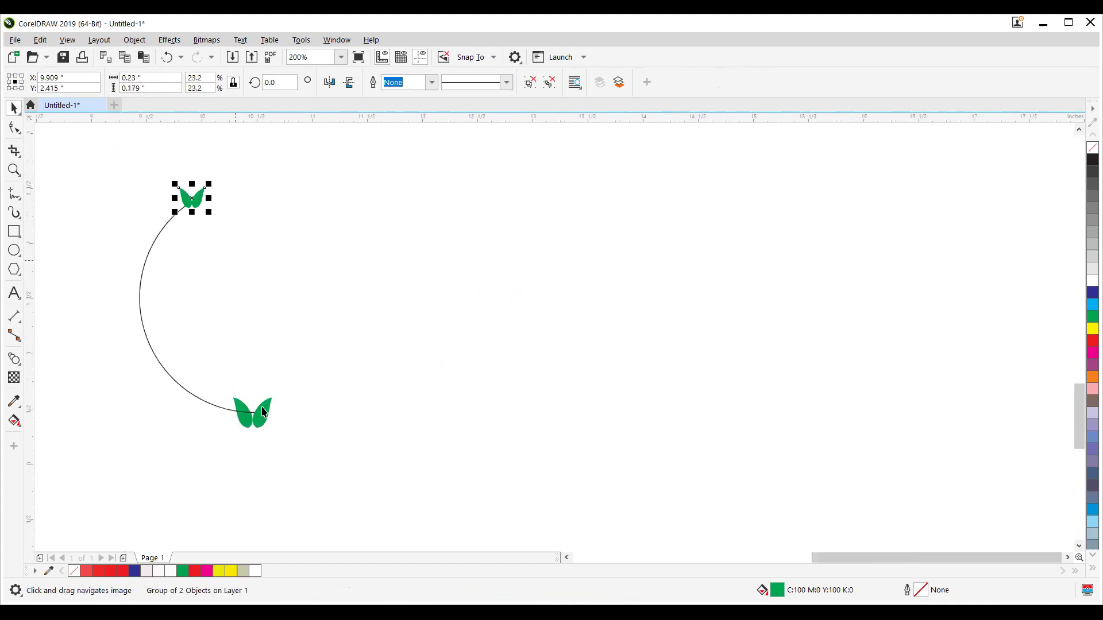
Blend the lower leaf pair into the upper leaf pair with 10 blend steps.
{"action": "left_click", "coordinate": [263, 413]}
{"action": "left_click", "coordinate": [14, 359]}
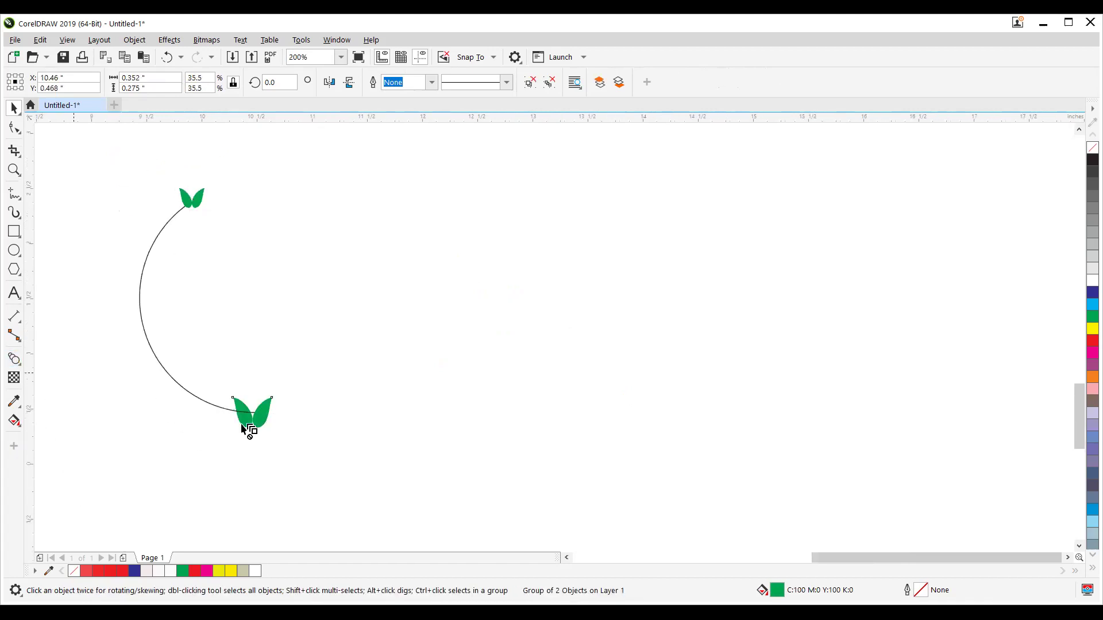
{"action": "left_click_drag", "start_coordinate": [258, 426], "coordinate": [201, 199]}
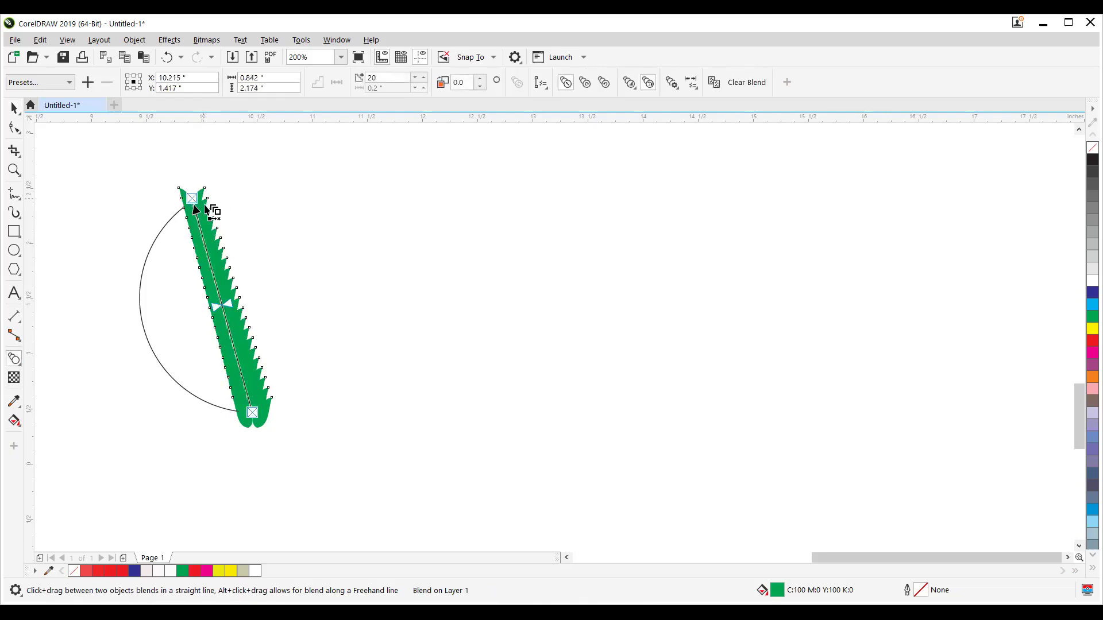
{"action": "double_click", "coordinate": [388, 77]}
{"action": "type", "text": "1"}
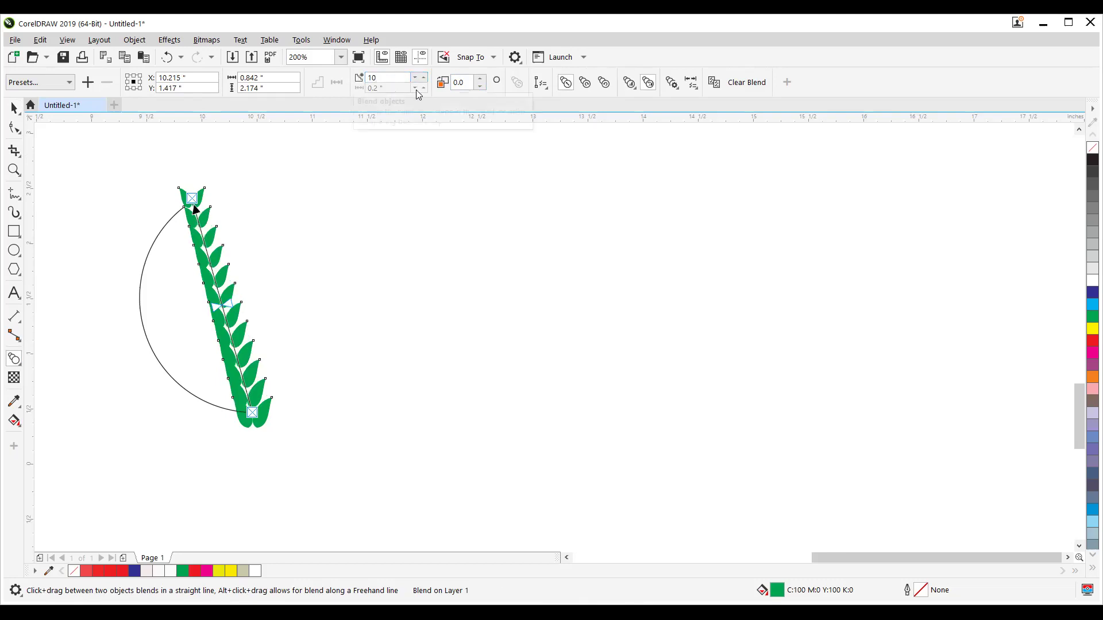
Attach the leaf blend to the arc as its new path.
{"action": "left_click", "coordinate": [541, 82]}
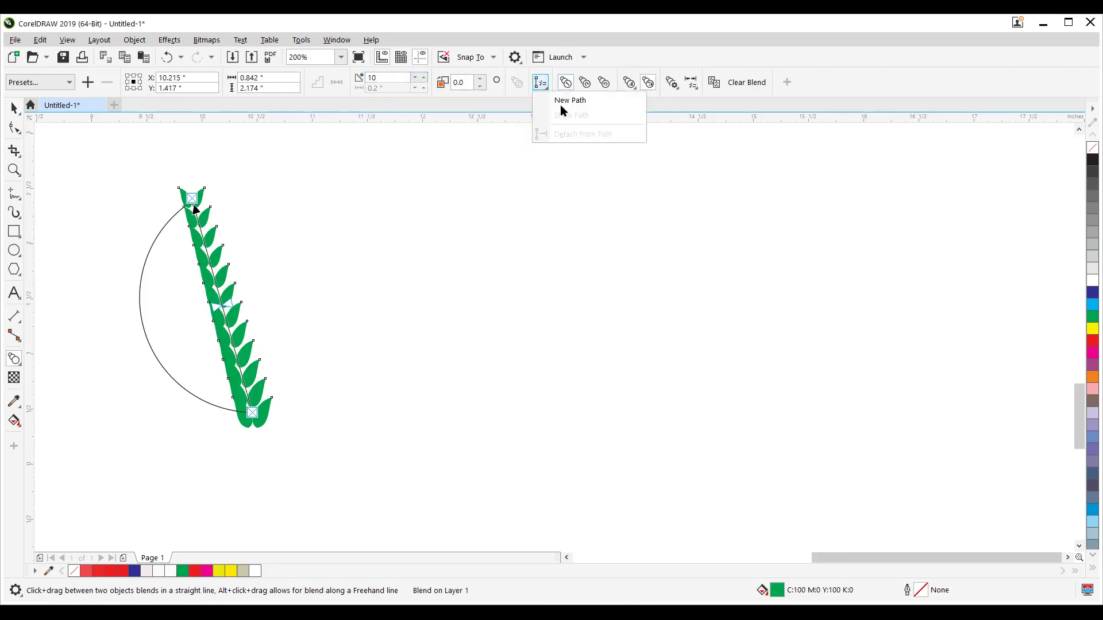
{"action": "left_click", "coordinate": [560, 105]}
{"action": "left_click", "coordinate": [153, 247]}
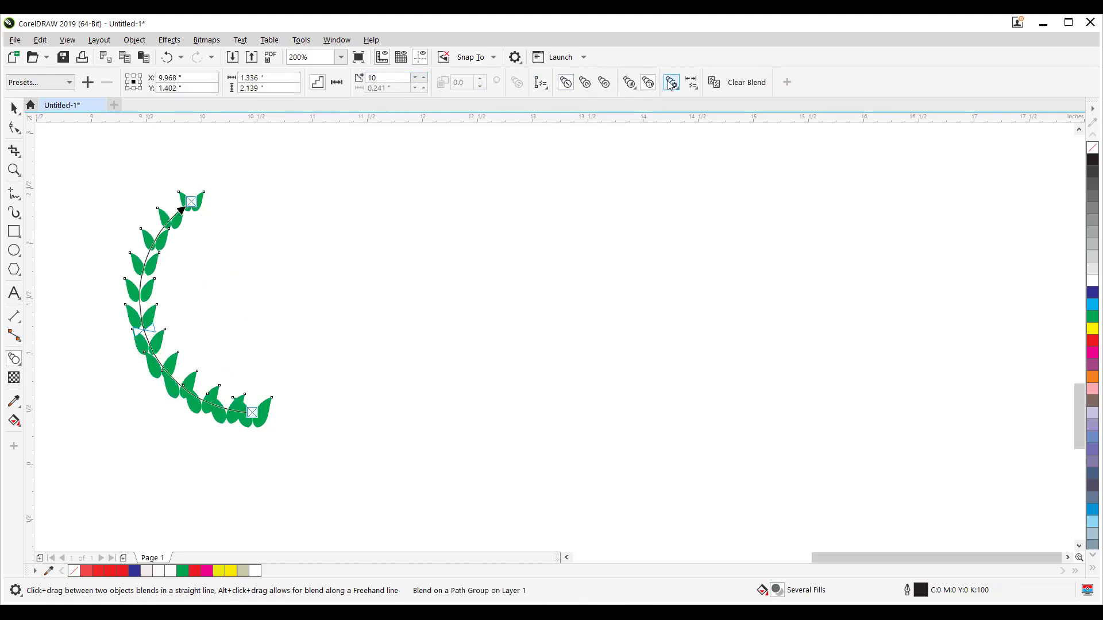
Turn on rotation of all objects for the leaf blend and inspect the leaf pairs along the arc.
{"action": "left_click", "coordinate": [690, 175]}
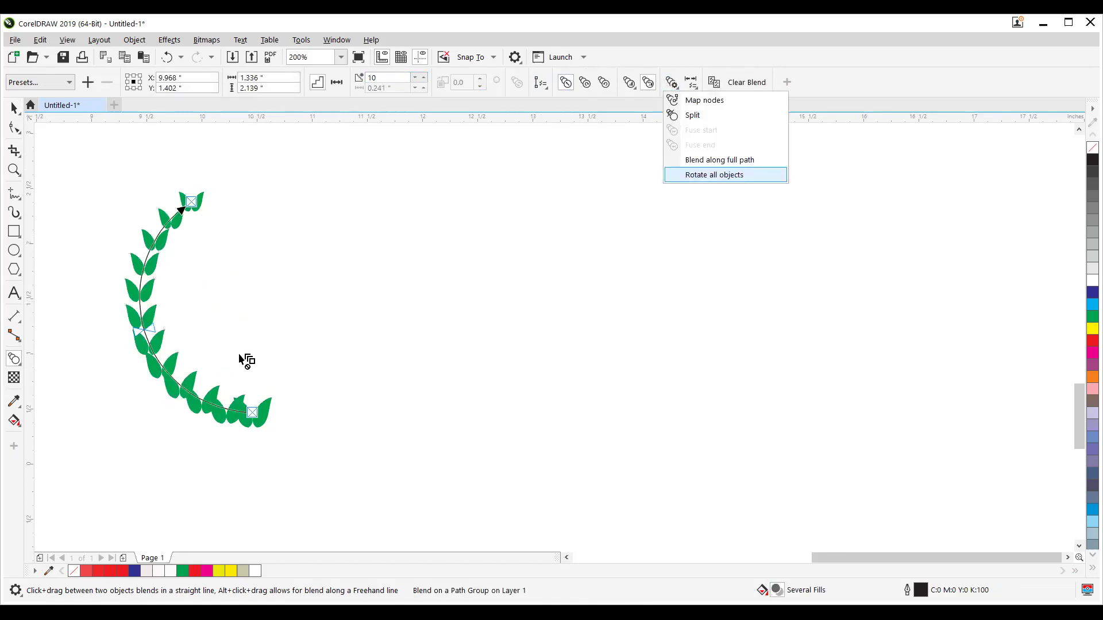
{"action": "scroll", "coordinate": [333, 379], "scroll_direction": "up", "scroll_amount": 4}
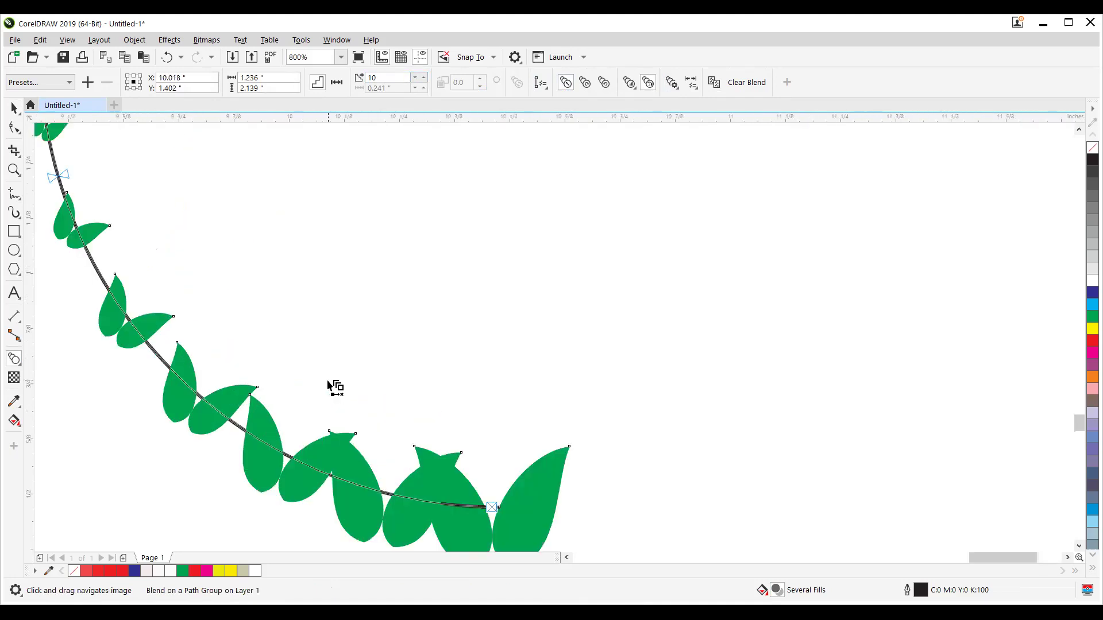
{"action": "scroll", "coordinate": [335, 386], "scroll_direction": "down", "scroll_amount": 2}
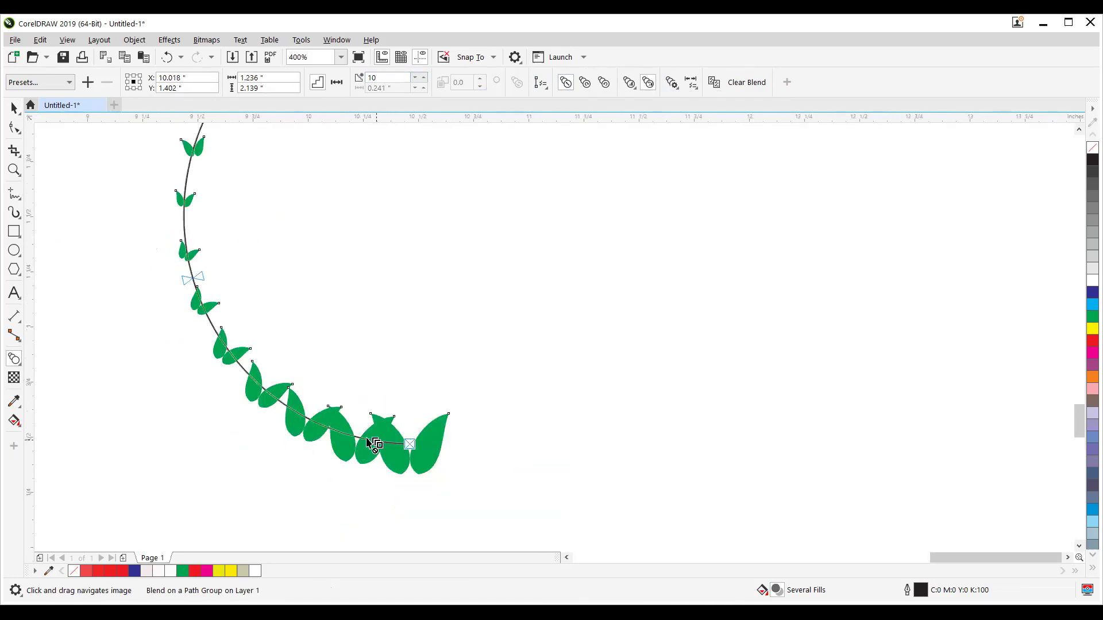
{"action": "scroll", "coordinate": [234, 281], "scroll_direction": "up", "scroll_amount": 4}
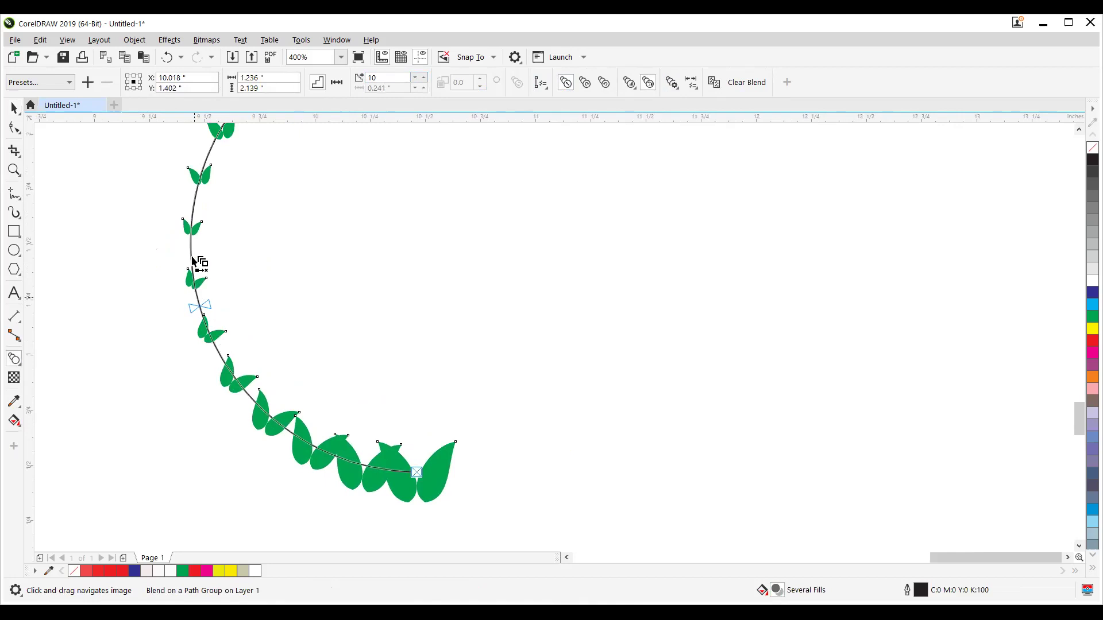
{"action": "scroll", "coordinate": [208, 308], "scroll_direction": "up", "scroll_amount": 2}
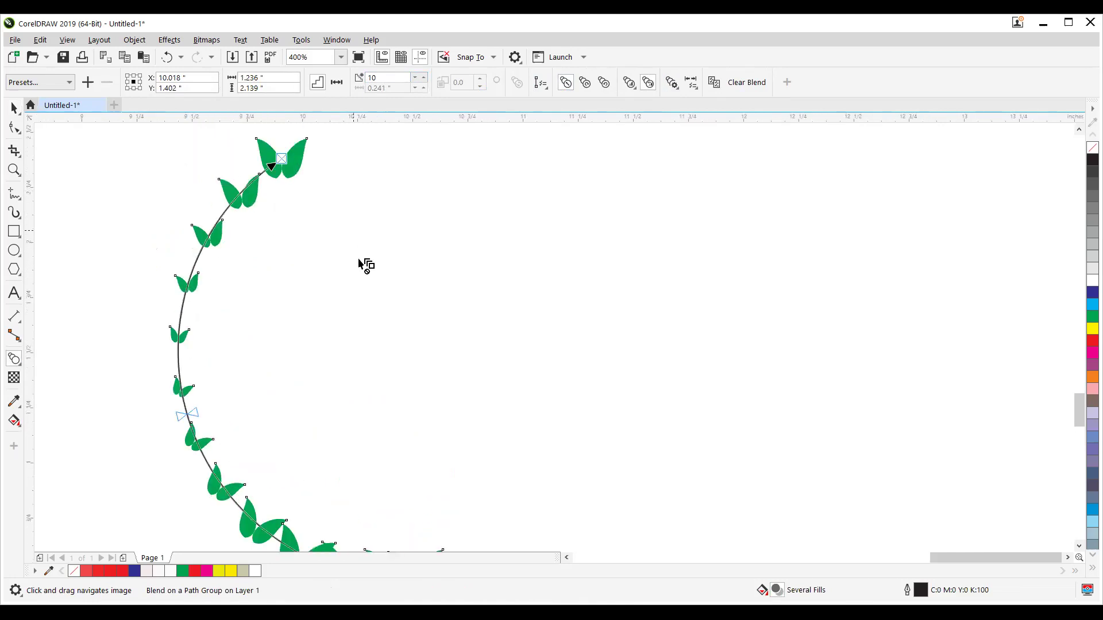
{"action": "scroll", "coordinate": [356, 259], "scroll_direction": "down", "scroll_amount": 2}
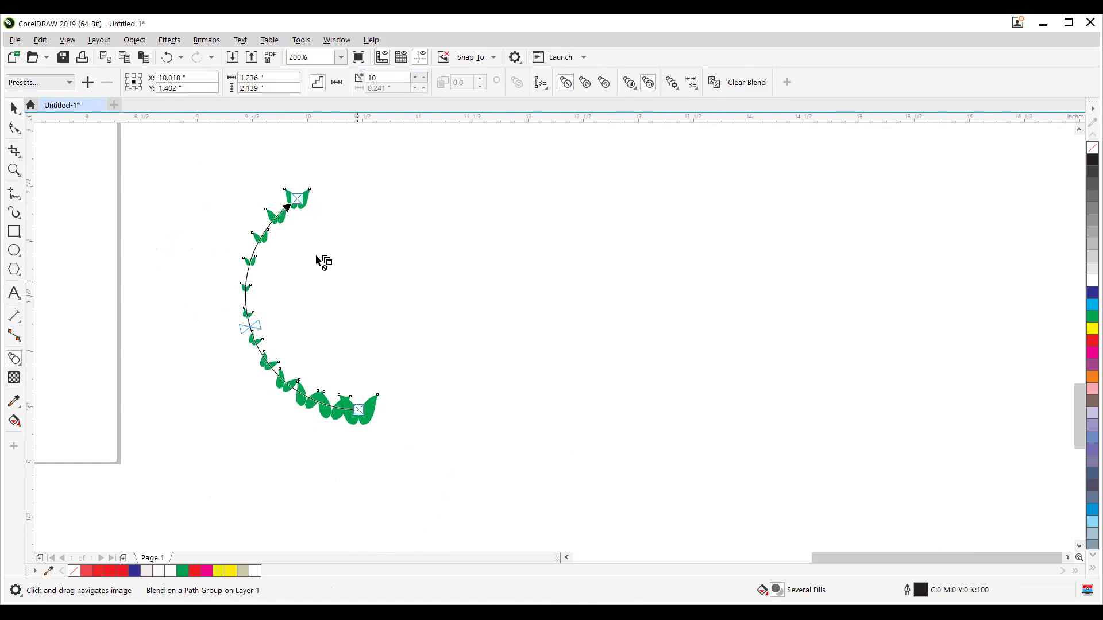
{"action": "left_click", "coordinate": [14, 108]}
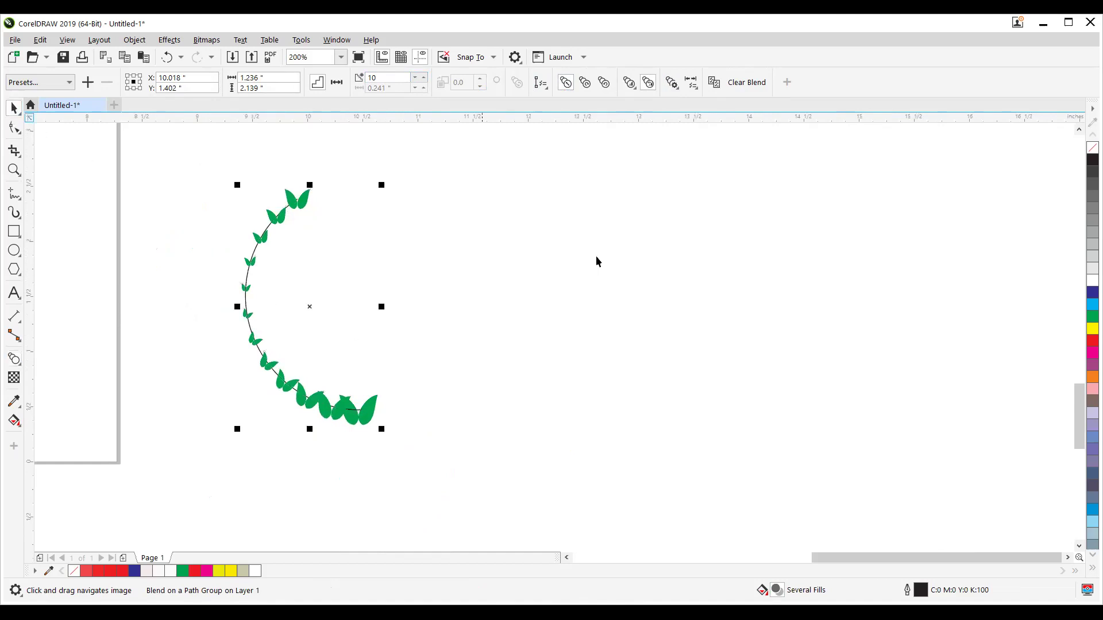
{"action": "left_click", "coordinate": [671, 83]}
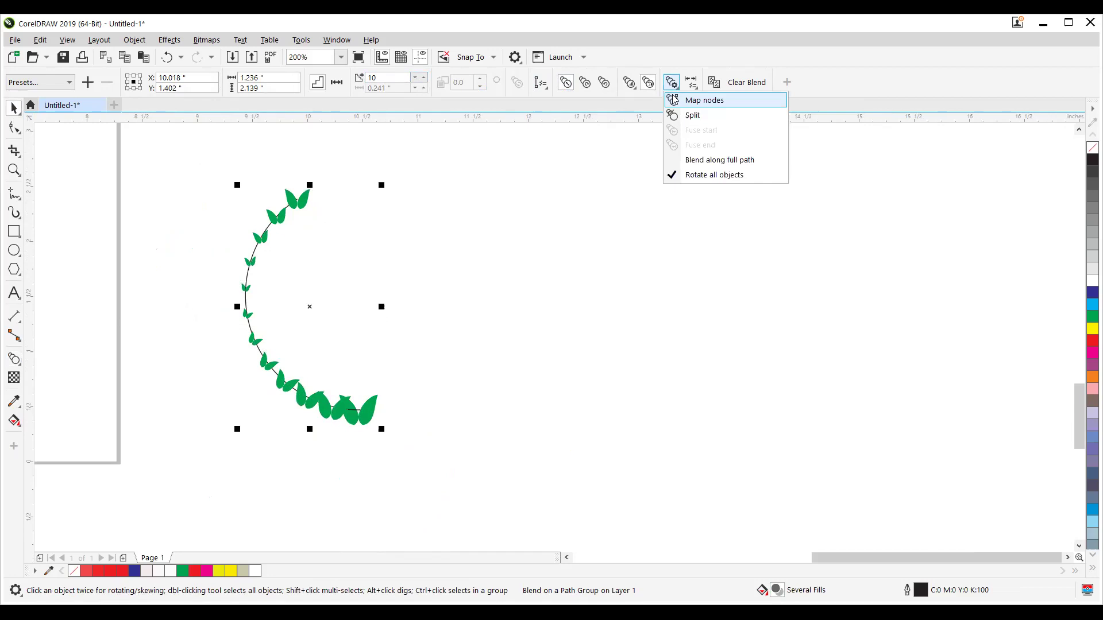
{"action": "left_click", "coordinate": [701, 100]}
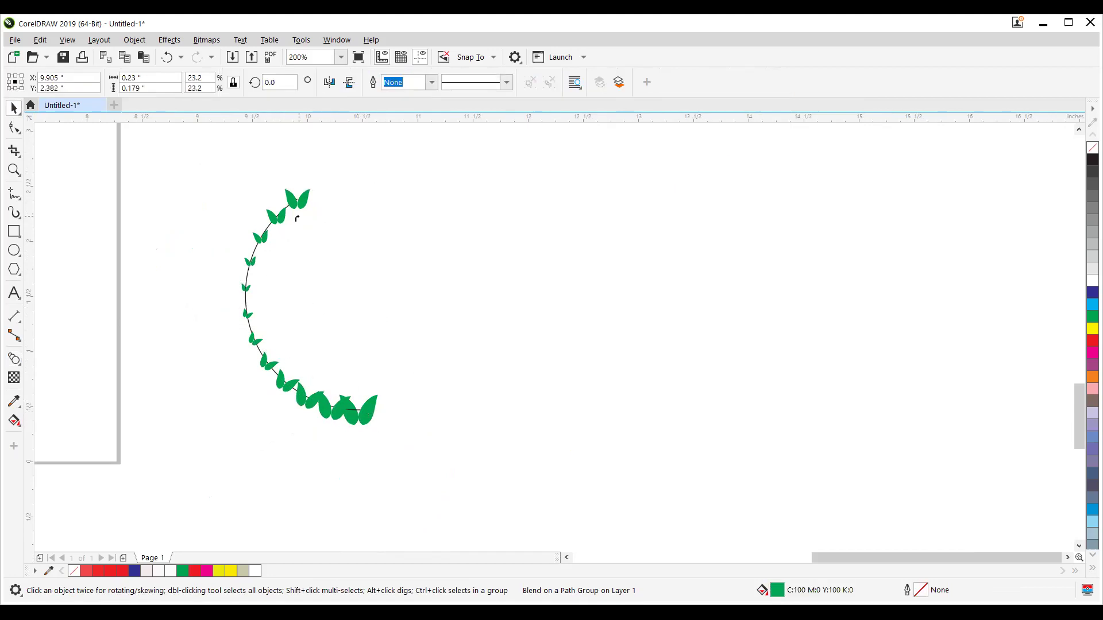
{"action": "left_click", "coordinate": [286, 196]}
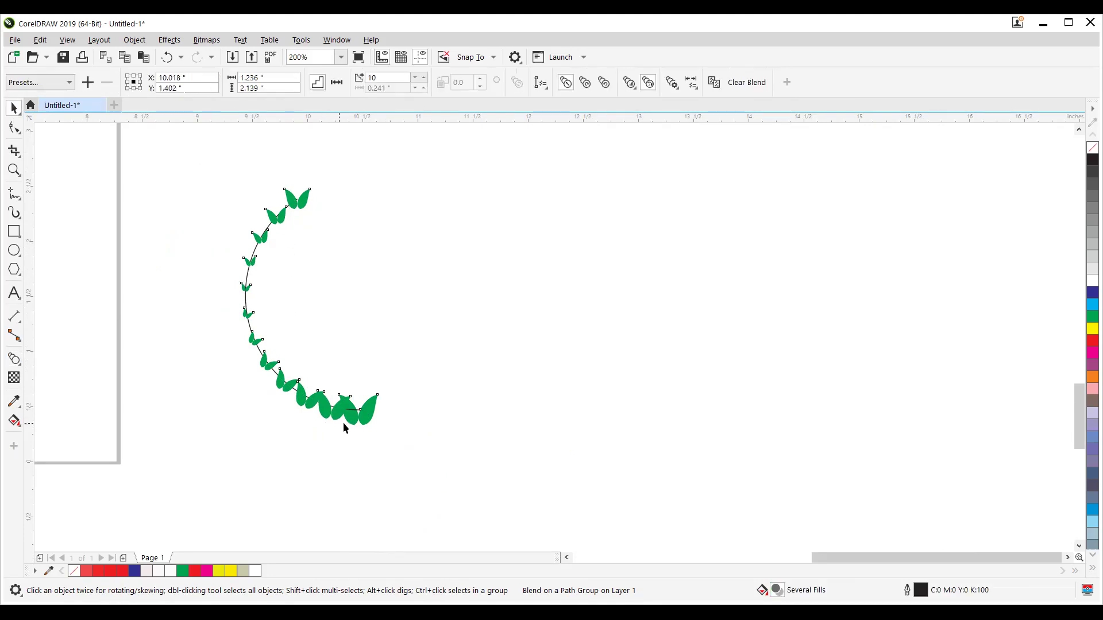
Rotate the leaf pair at the arc's lower end to about 90.2° so it aligns with the arc.
{"action": "scroll", "coordinate": [372, 435], "scroll_direction": "up", "scroll_amount": 1}
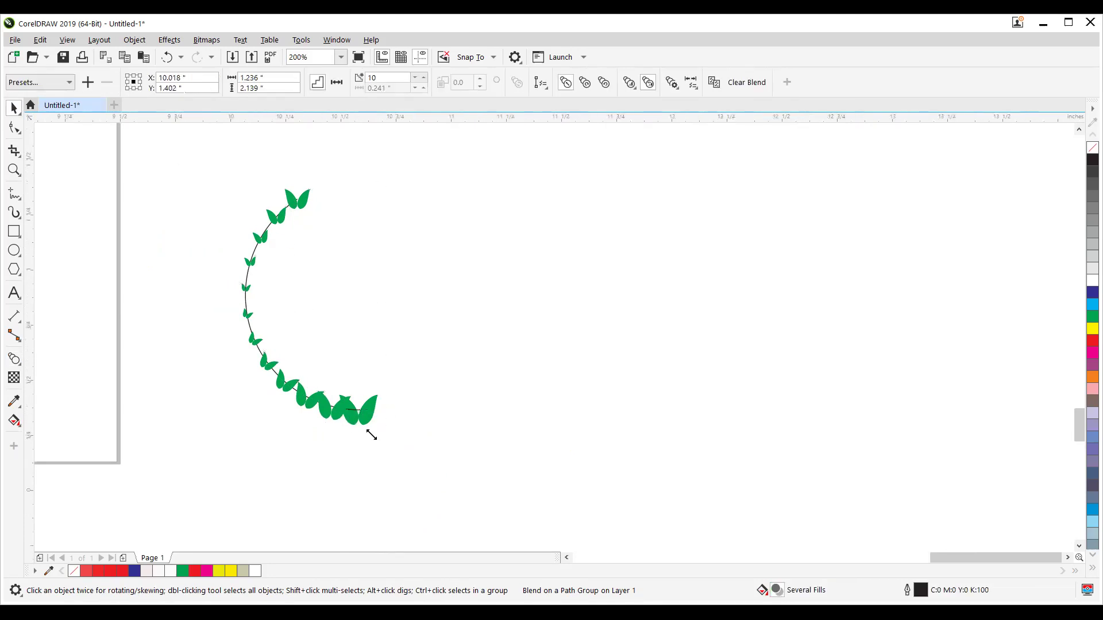
{"action": "scroll", "coordinate": [371, 435], "scroll_direction": "up", "scroll_amount": 3}
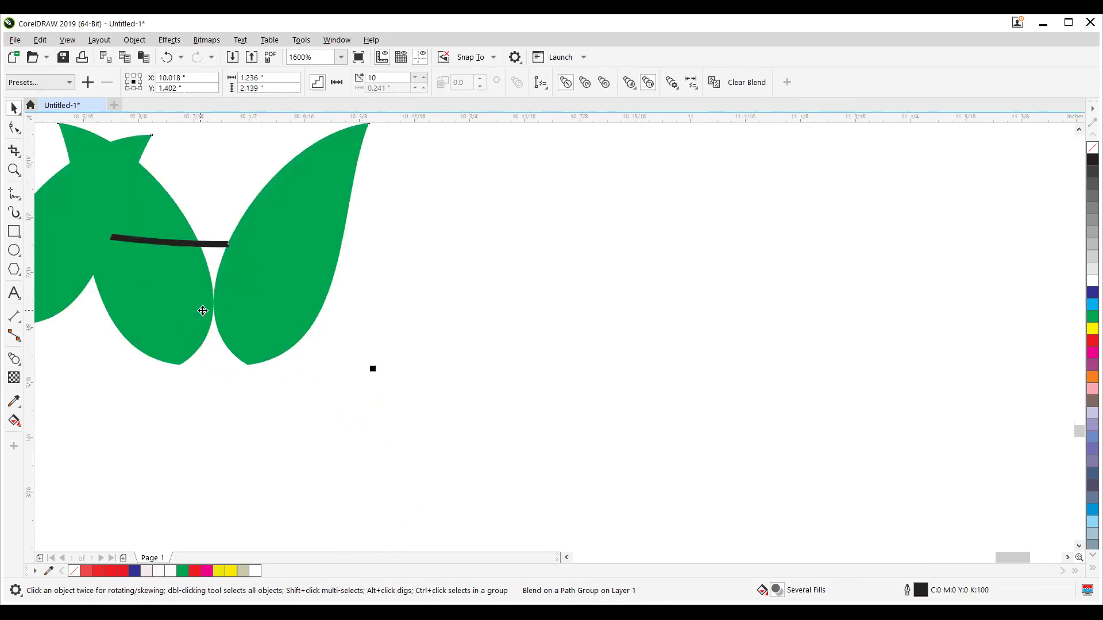
{"action": "scroll", "coordinate": [312, 349], "scroll_direction": "down", "scroll_amount": 3}
{"action": "left_click_drag", "start_coordinate": [564, 462], "coordinate": [651, 480]}
{"action": "left_click_drag", "start_coordinate": [369, 305], "coordinate": [377, 344]}
{"action": "left_click", "coordinate": [408, 242]}
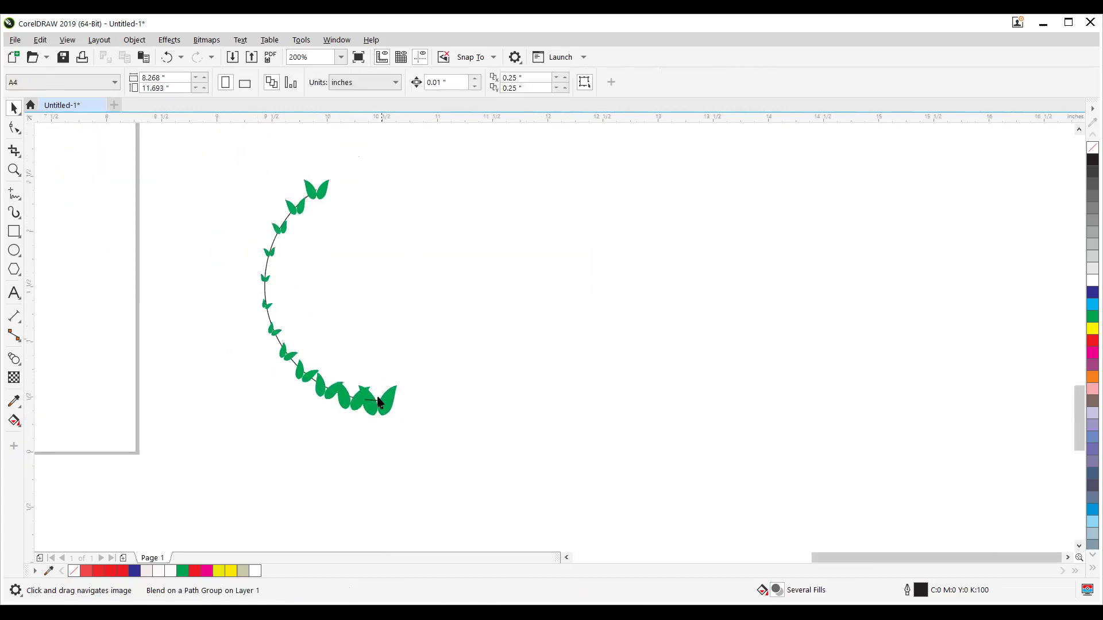
{"action": "left_click", "coordinate": [384, 411]}
{"action": "scroll", "coordinate": [419, 418], "scroll_direction": "up", "scroll_amount": 2}
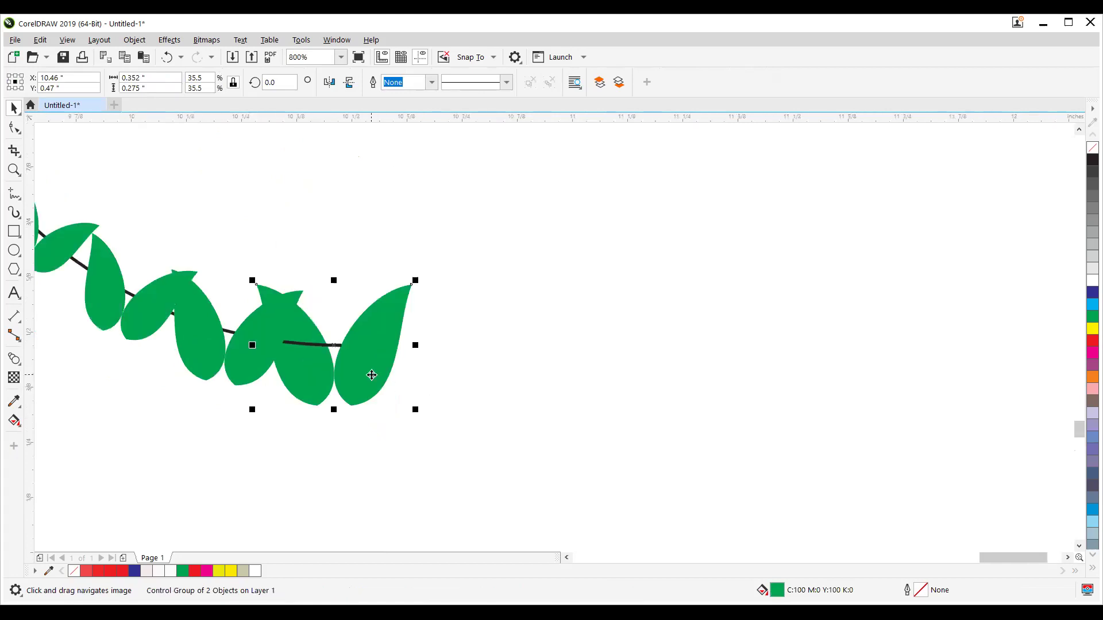
{"action": "left_click", "coordinate": [369, 374]}
{"action": "left_click_drag", "start_coordinate": [239, 283], "coordinate": [253, 452]}
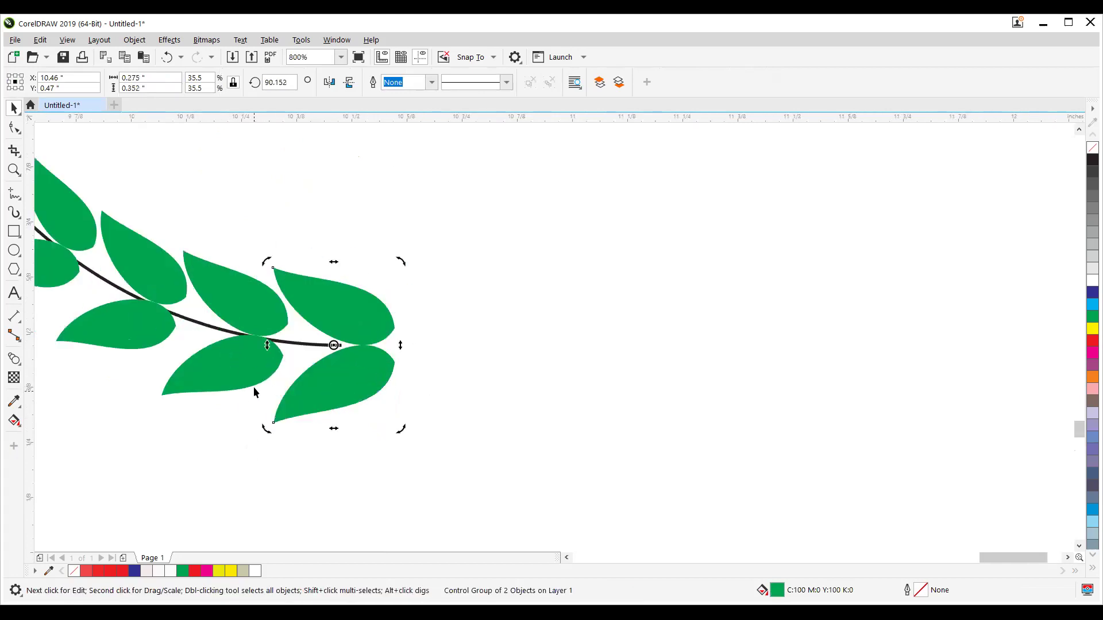
Rotate the leaf pair at the arc's upper end to about 304.9° so it points along the arc.
{"action": "scroll", "coordinate": [320, 365], "scroll_direction": "down", "scroll_amount": 2}
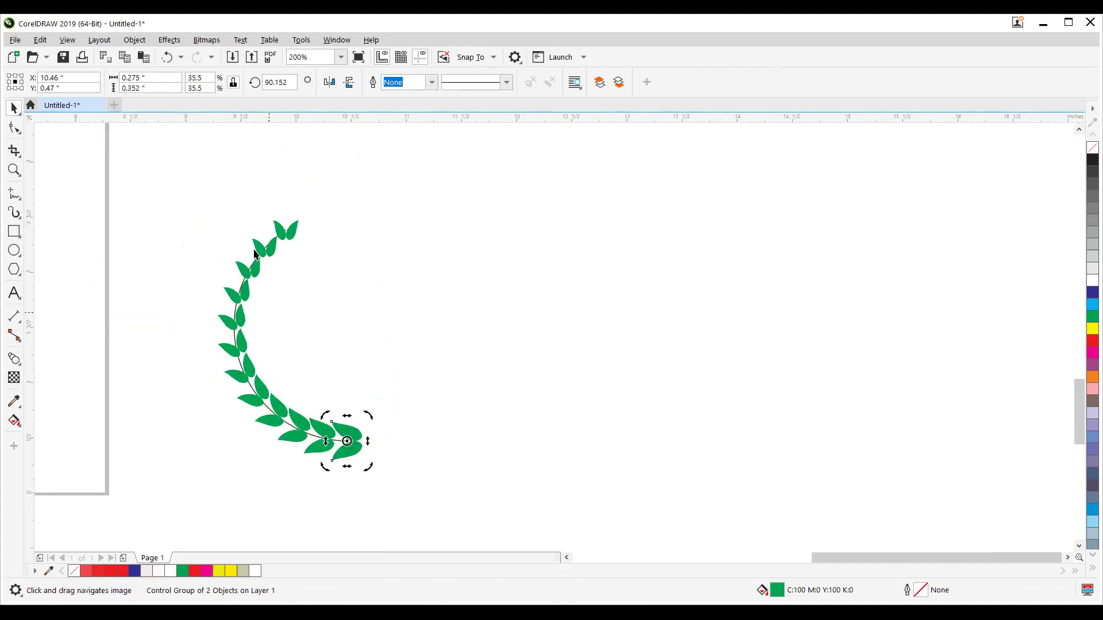
{"action": "scroll", "coordinate": [264, 249], "scroll_direction": "up", "scroll_amount": 2}
{"action": "left_click", "coordinate": [381, 261]}
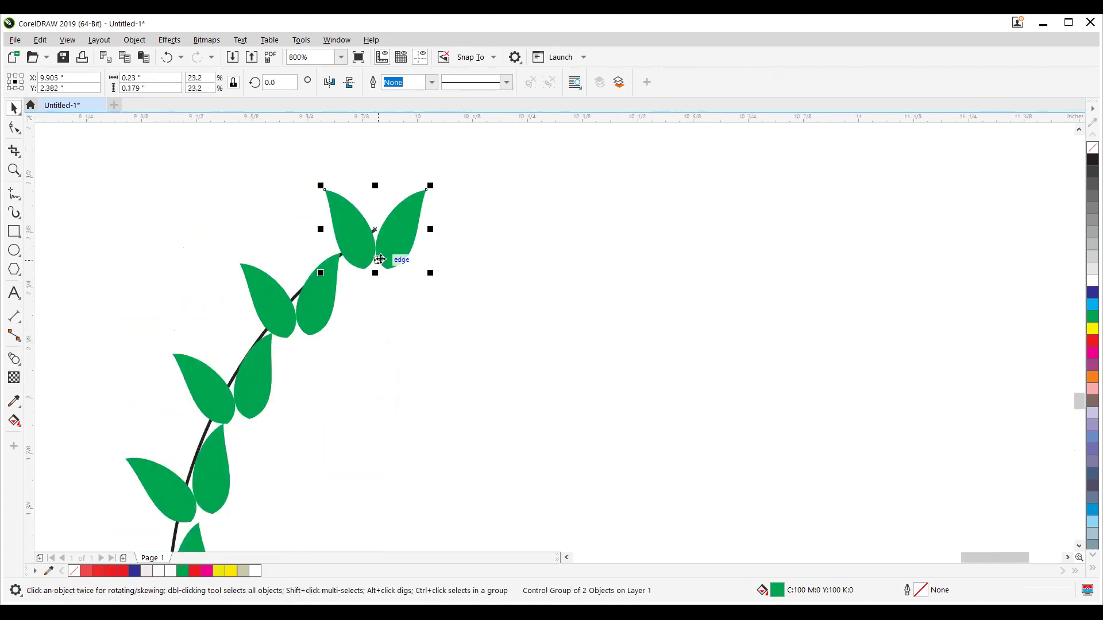
{"action": "left_click", "coordinate": [407, 247]}
{"action": "left_click_drag", "start_coordinate": [433, 278], "coordinate": [371, 292]}
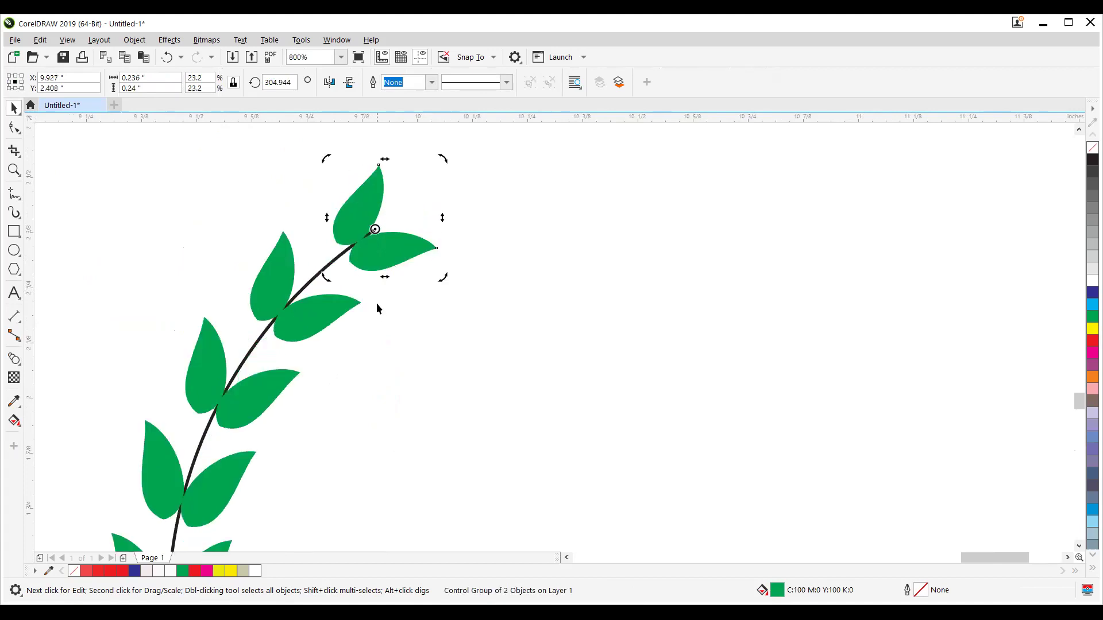
Reduce the leaf blend along the arc to 9 blend steps.
{"action": "scroll", "coordinate": [377, 302], "scroll_direction": "down", "scroll_amount": 4}
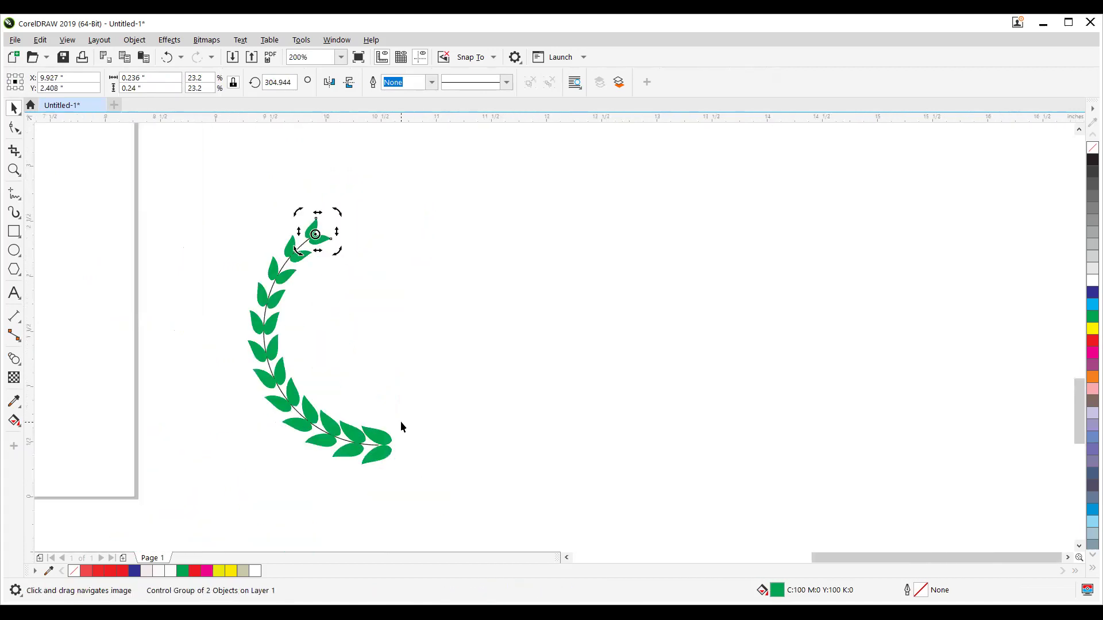
{"action": "left_click", "coordinate": [401, 363]}
{"action": "scroll", "coordinate": [308, 287], "scroll_direction": "up", "scroll_amount": 4}
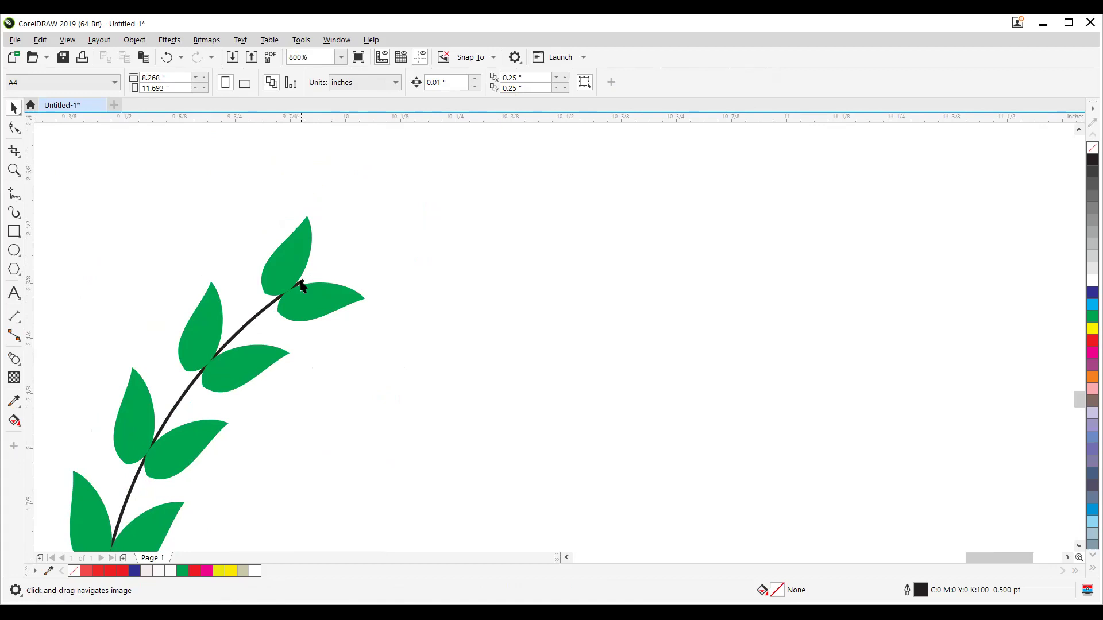
{"action": "scroll", "coordinate": [299, 230], "scroll_direction": "down", "scroll_amount": 2}
{"action": "left_click_drag", "start_coordinate": [303, 230], "coordinate": [303, 178]}
{"action": "left_click", "coordinate": [282, 216]}
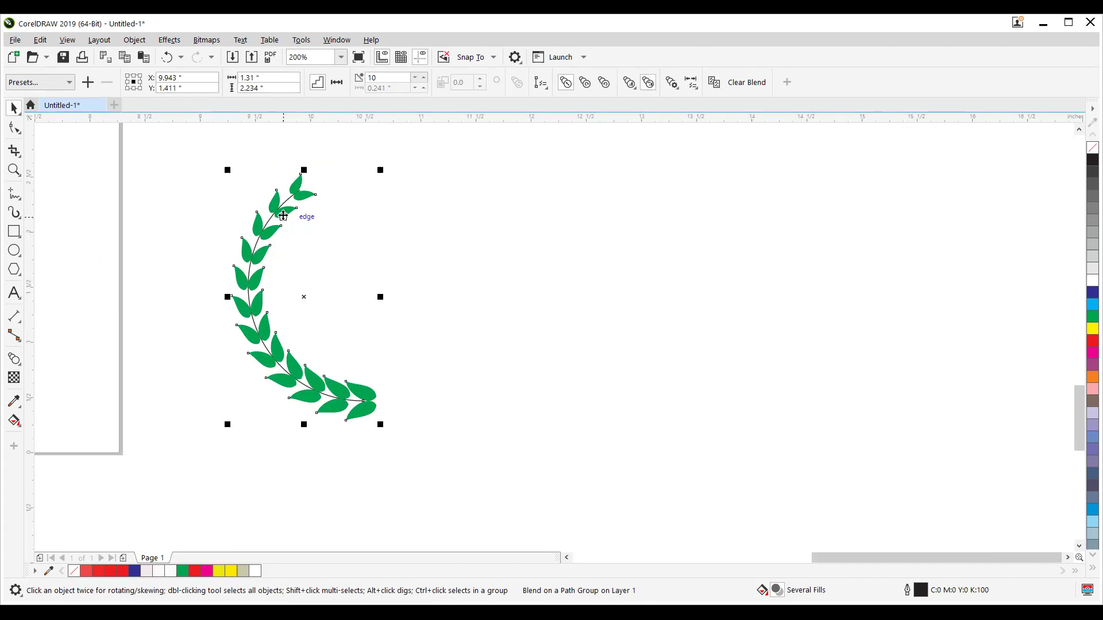
{"action": "left_click_drag", "start_coordinate": [378, 78], "coordinate": [362, 78]}
{"action": "type", "text": "9"}
{"action": "key", "text": "Return"}
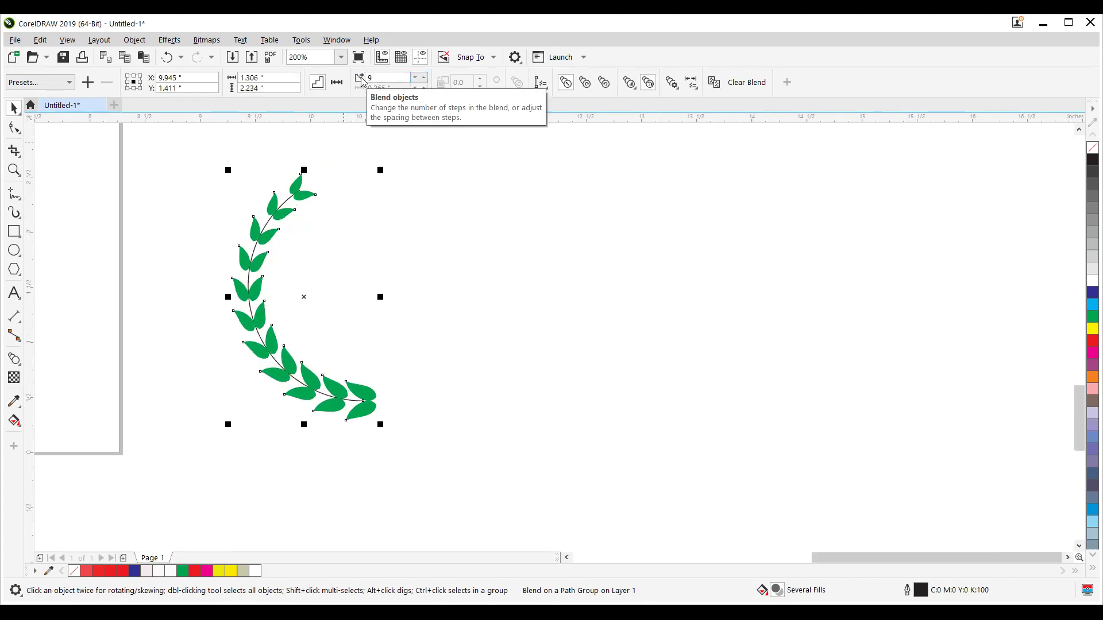
{"action": "left_click", "coordinate": [380, 211]}
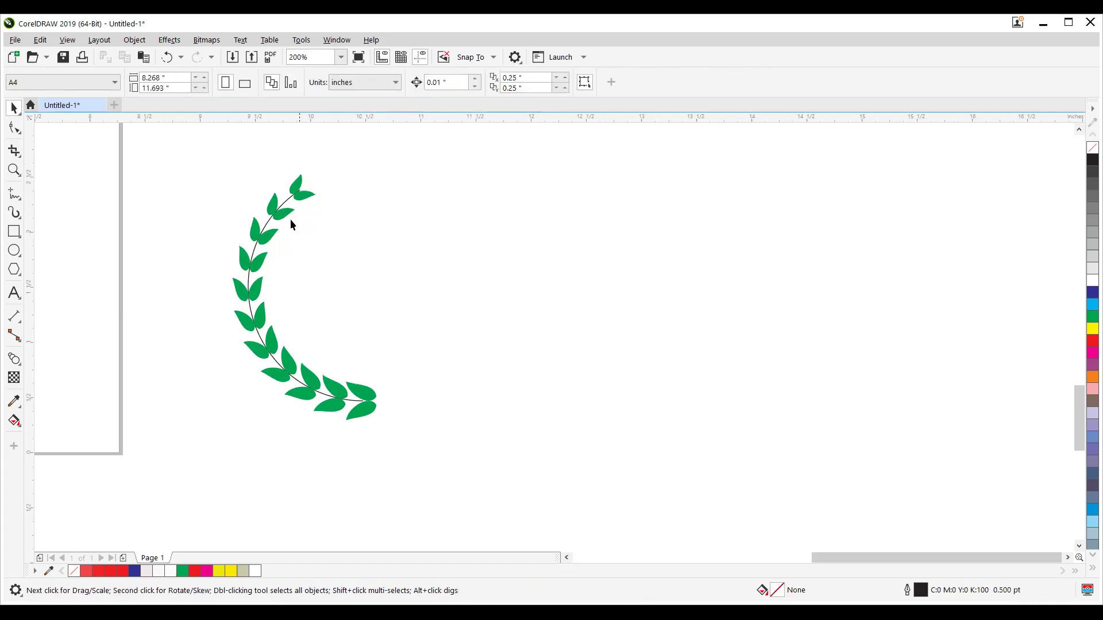
Break the leaf blend apart from its arc path.
{"action": "left_click", "coordinate": [268, 255]}
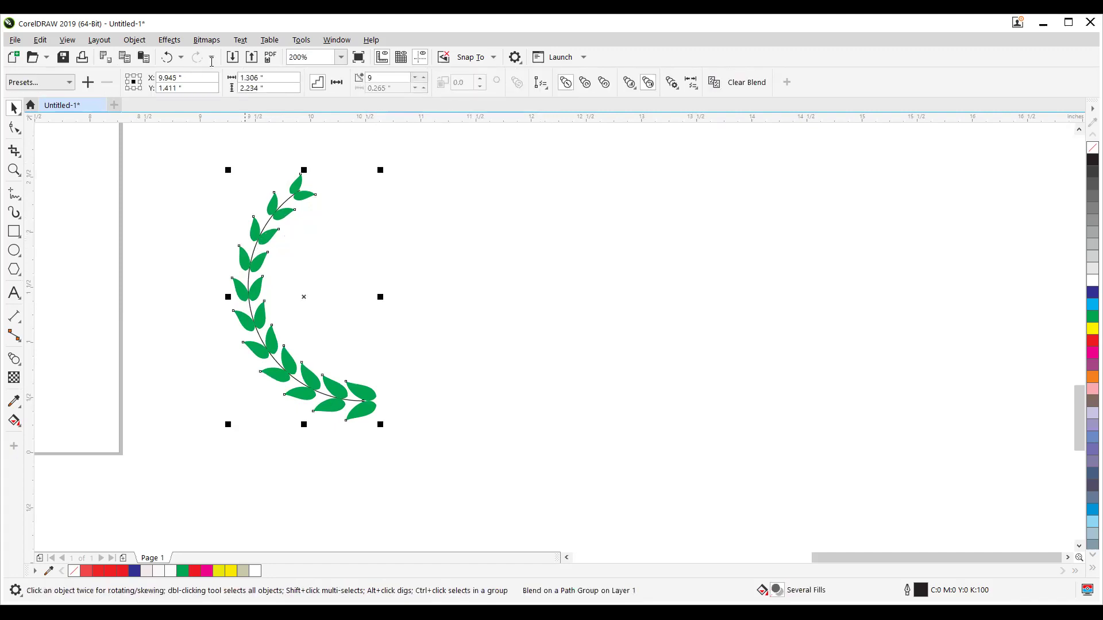
{"action": "left_click", "coordinate": [134, 40]}
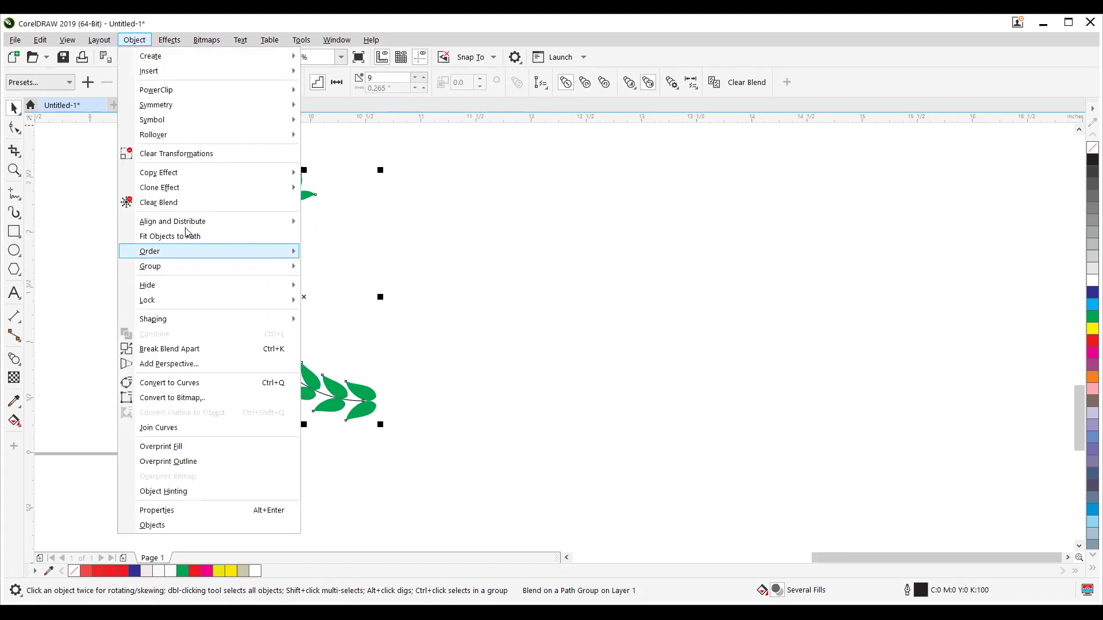
{"action": "left_click", "coordinate": [215, 351]}
{"action": "left_click", "coordinate": [263, 221]}
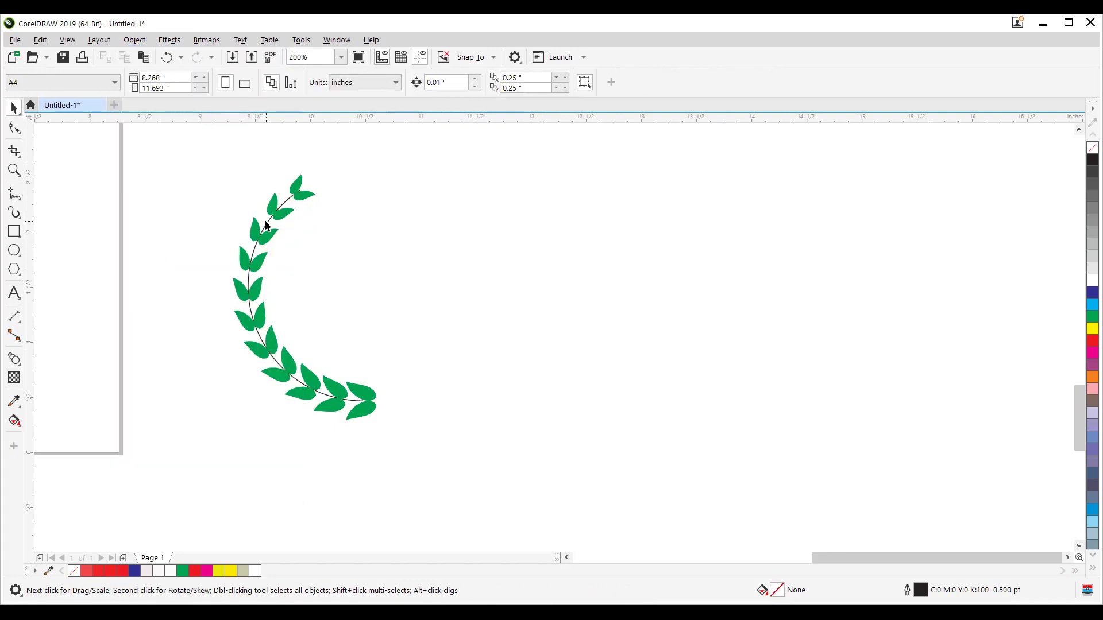
Extend the upper end of the arc with the Shape tool to a starting angle of about 118.4°.
{"action": "left_click", "coordinate": [266, 223]}
{"action": "scroll", "coordinate": [316, 186], "scroll_direction": "up", "scroll_amount": 1}
{"action": "left_click_drag", "start_coordinate": [315, 185], "coordinate": [326, 278]}
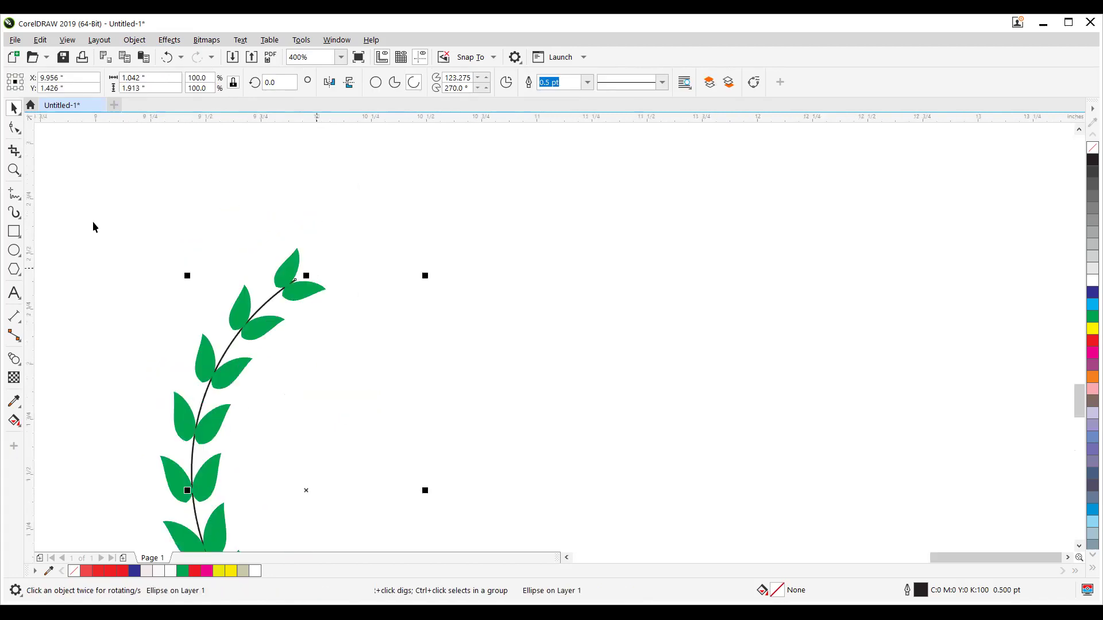
{"action": "left_click", "coordinate": [14, 128]}
{"action": "scroll", "coordinate": [314, 279], "scroll_direction": "up", "scroll_amount": 1}
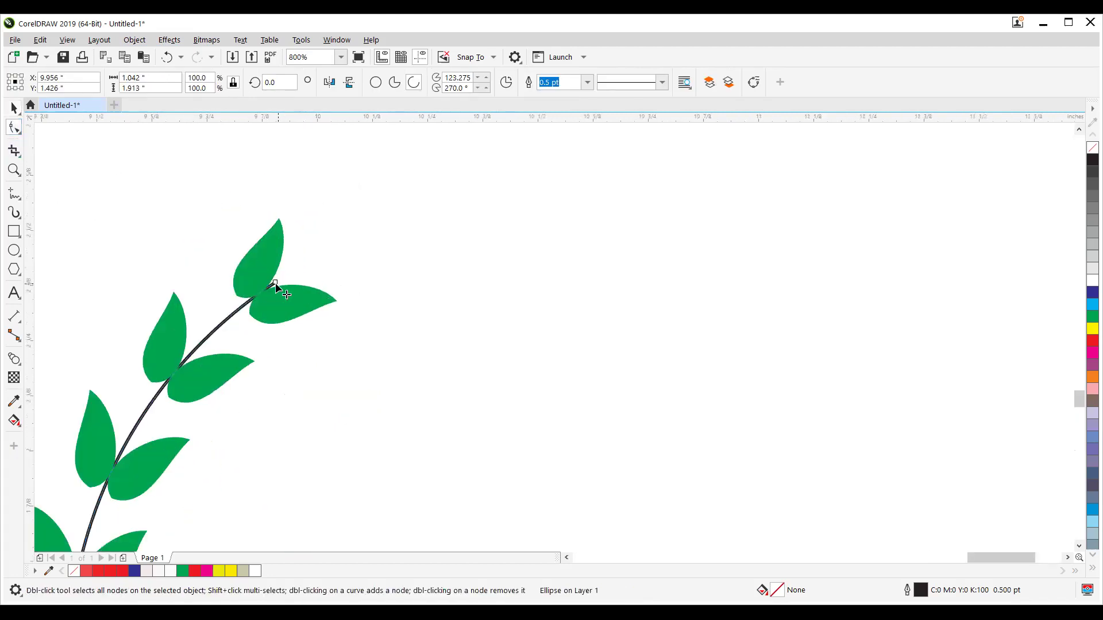
{"action": "left_click_drag", "start_coordinate": [278, 282], "coordinate": [312, 268]}
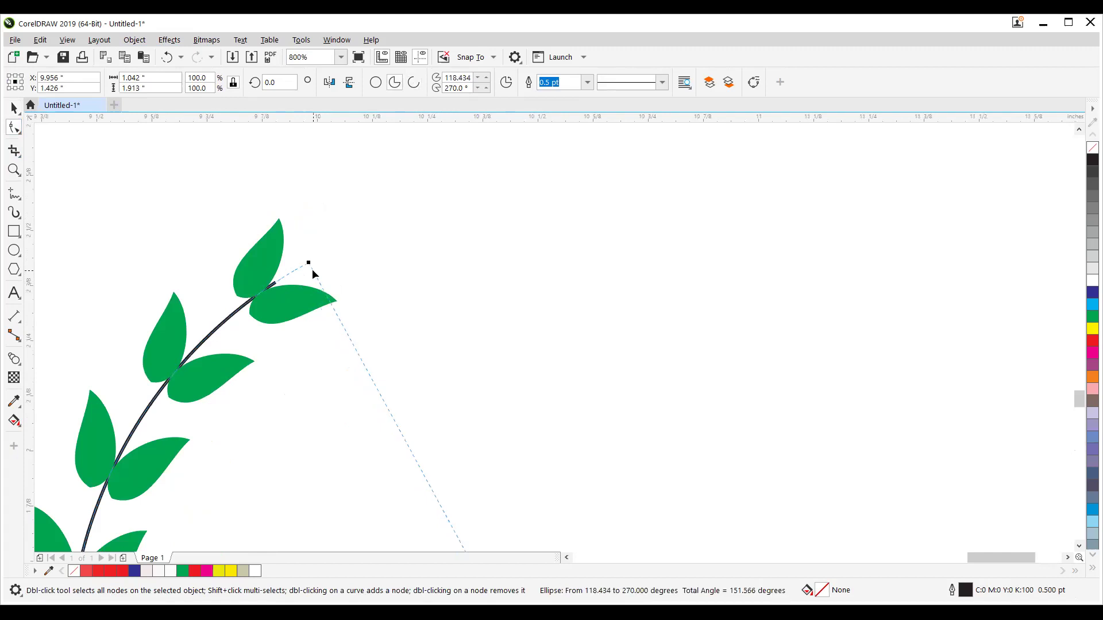
{"action": "scroll", "coordinate": [352, 239], "scroll_direction": "down", "scroll_amount": 2}
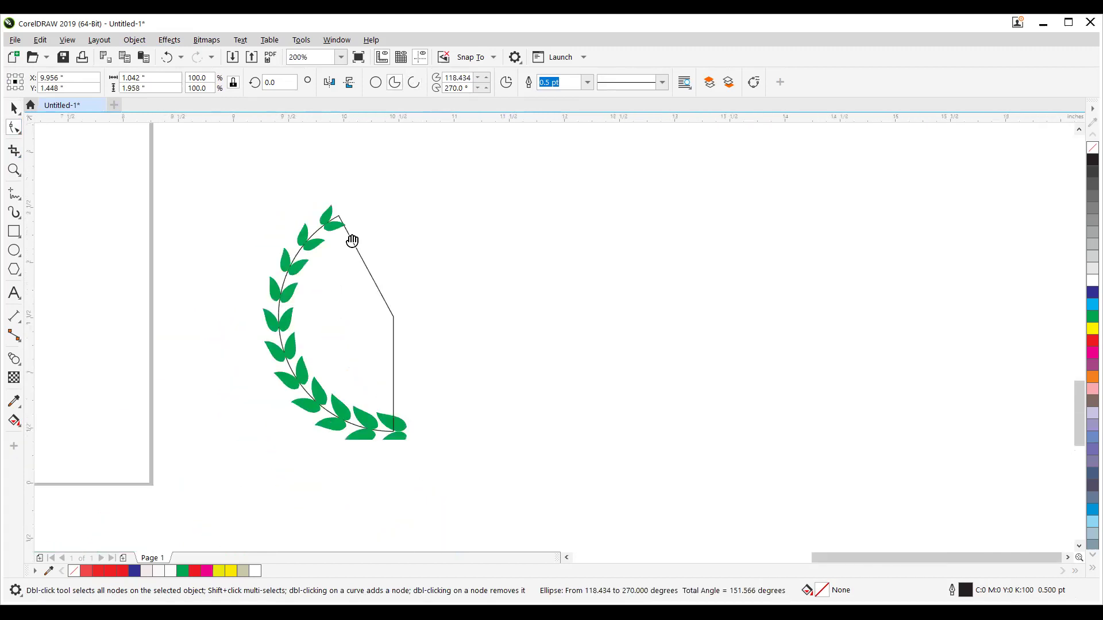
Extend the arc's lower end with the Shape tool to an ending angle of about 283.2° and keep it an open arc.
{"action": "left_click", "coordinate": [414, 83]}
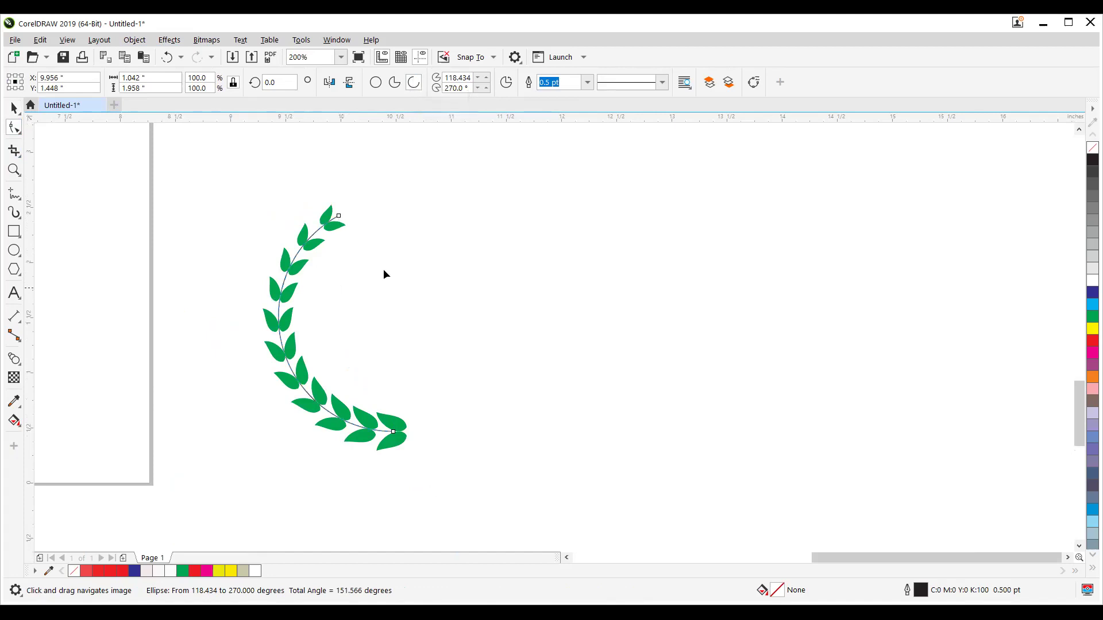
{"action": "scroll", "coordinate": [395, 418], "scroll_direction": "up", "scroll_amount": 2}
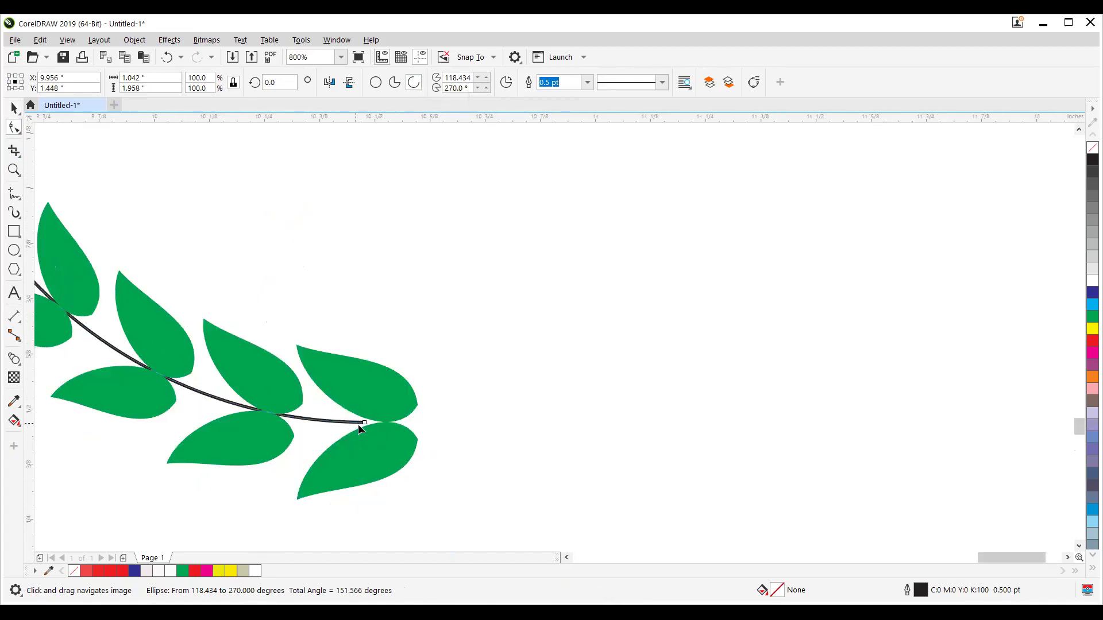
{"action": "left_click_drag", "start_coordinate": [363, 424], "coordinate": [469, 410]}
{"action": "scroll", "coordinate": [451, 260], "scroll_direction": "down", "scroll_amount": 2}
{"action": "left_click_drag", "start_coordinate": [451, 260], "coordinate": [453, 283]}
{"action": "left_click", "coordinate": [414, 82]}
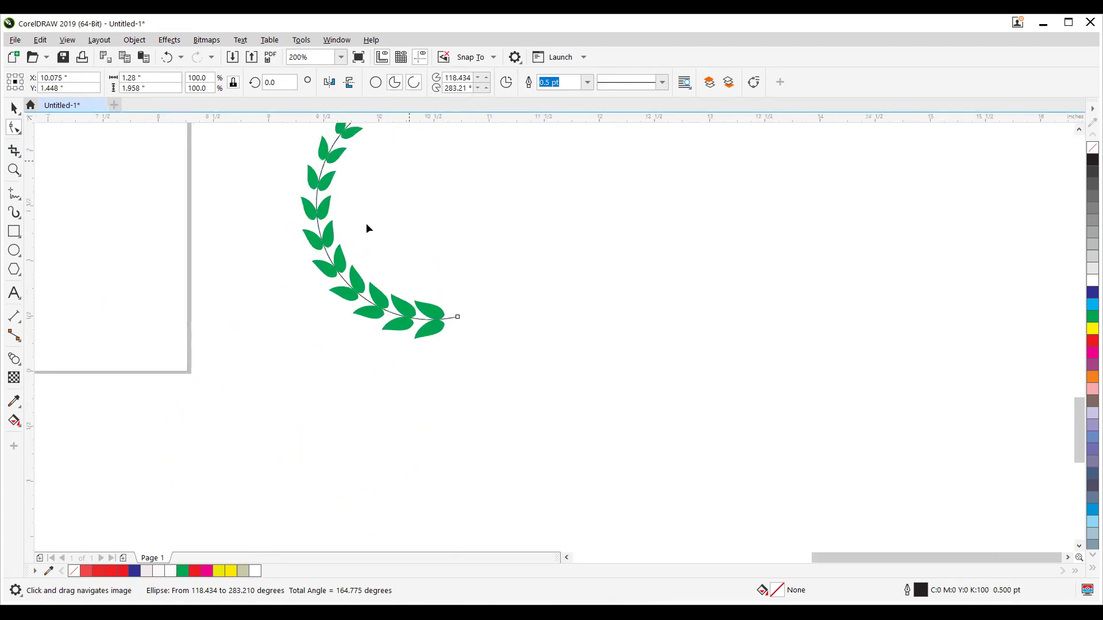
{"action": "left_click_drag", "start_coordinate": [366, 243], "coordinate": [371, 398]}
{"action": "scroll", "coordinate": [360, 256], "scroll_direction": "up", "scroll_amount": 1}
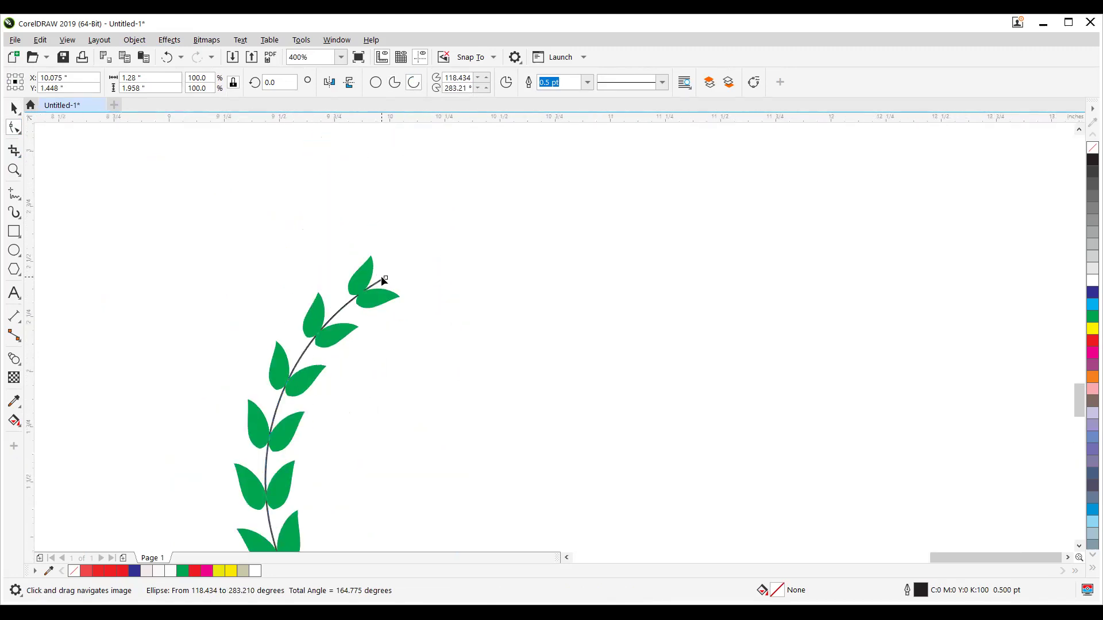
{"action": "left_click", "coordinate": [14, 108]}
{"action": "scroll", "coordinate": [273, 339], "scroll_direction": "down", "scroll_amount": 1}
{"action": "left_click", "coordinate": [343, 388]}
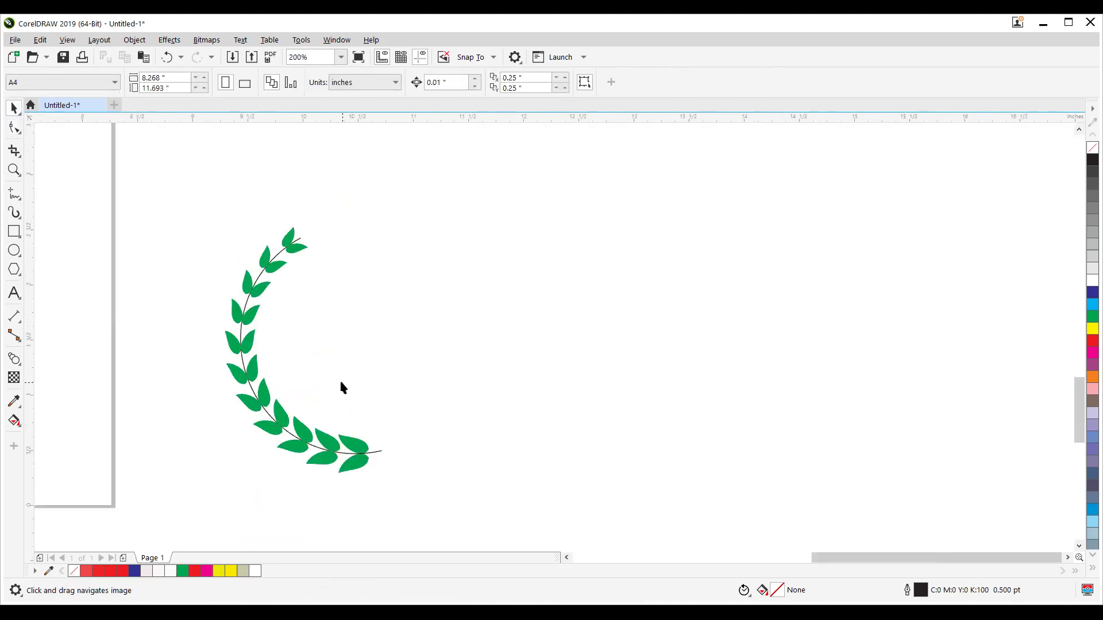
Draw a trial freehand stroke beside the branch with an Artistic Media preset at 0.5 in width and delete it.
{"action": "left_click", "coordinate": [277, 250]}
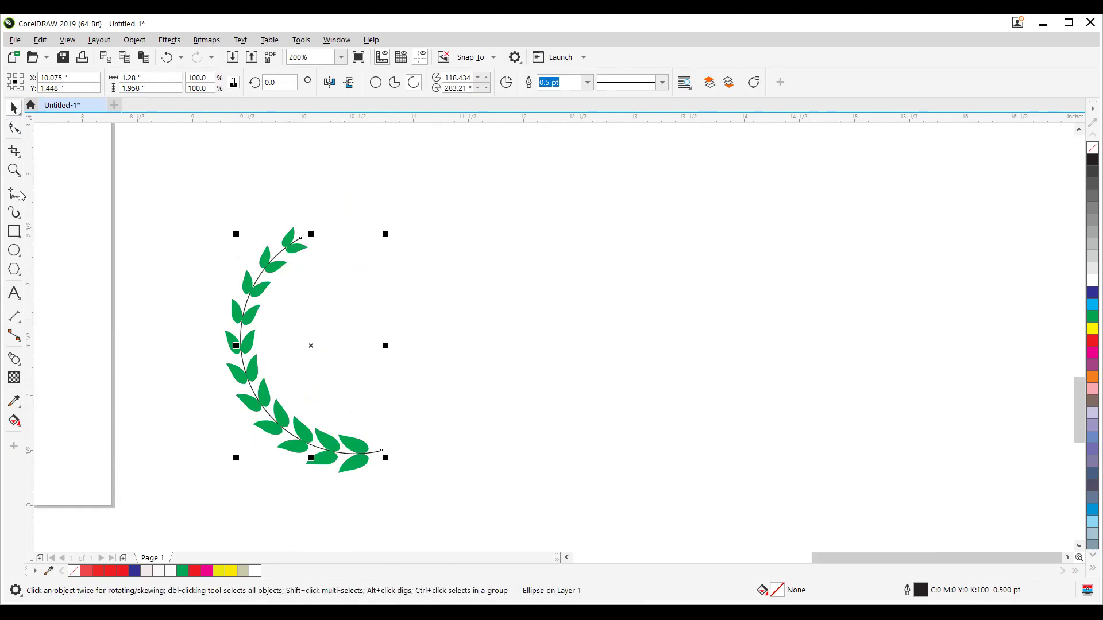
{"action": "left_click", "coordinate": [17, 217]}
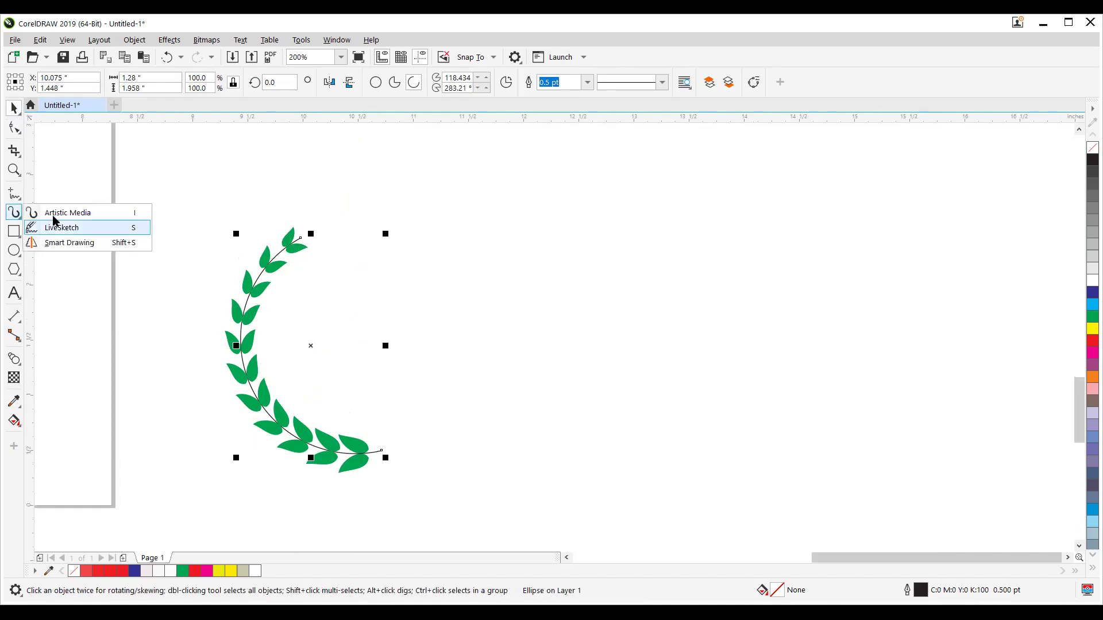
{"action": "key", "text": "i"}
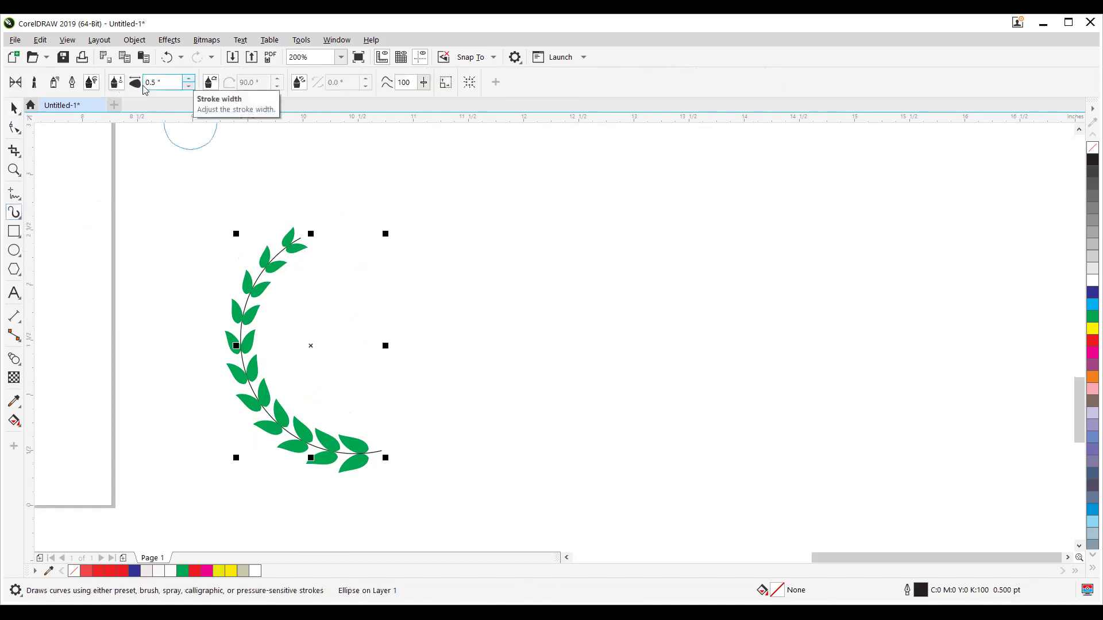
{"action": "left_click", "coordinate": [15, 82]}
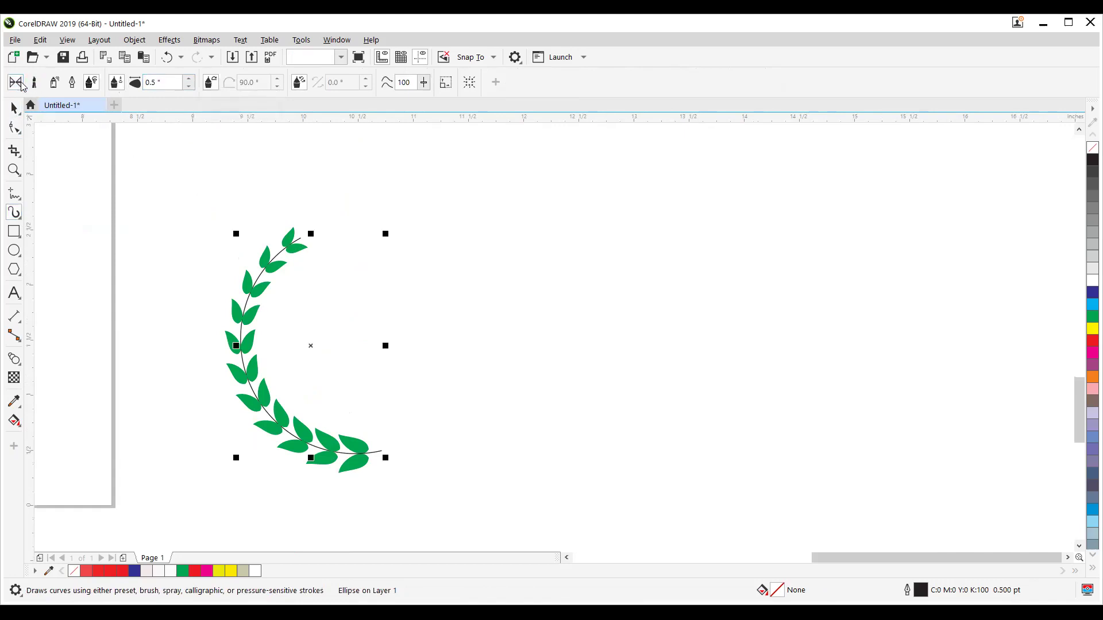
{"action": "left_click", "coordinate": [187, 84]}
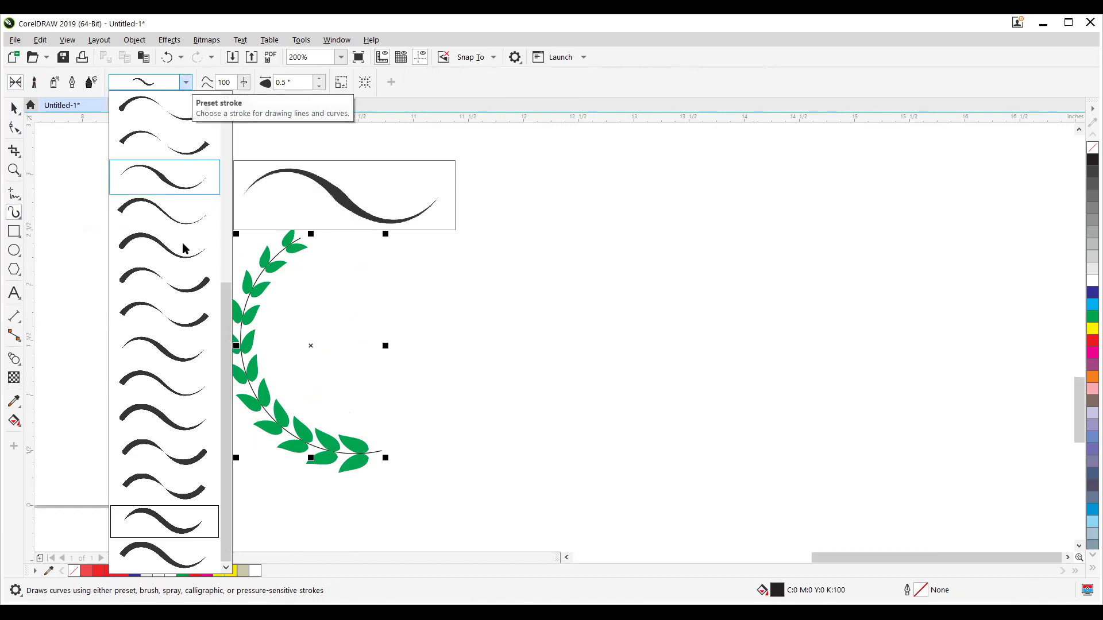
{"action": "left_click", "coordinate": [150, 413]}
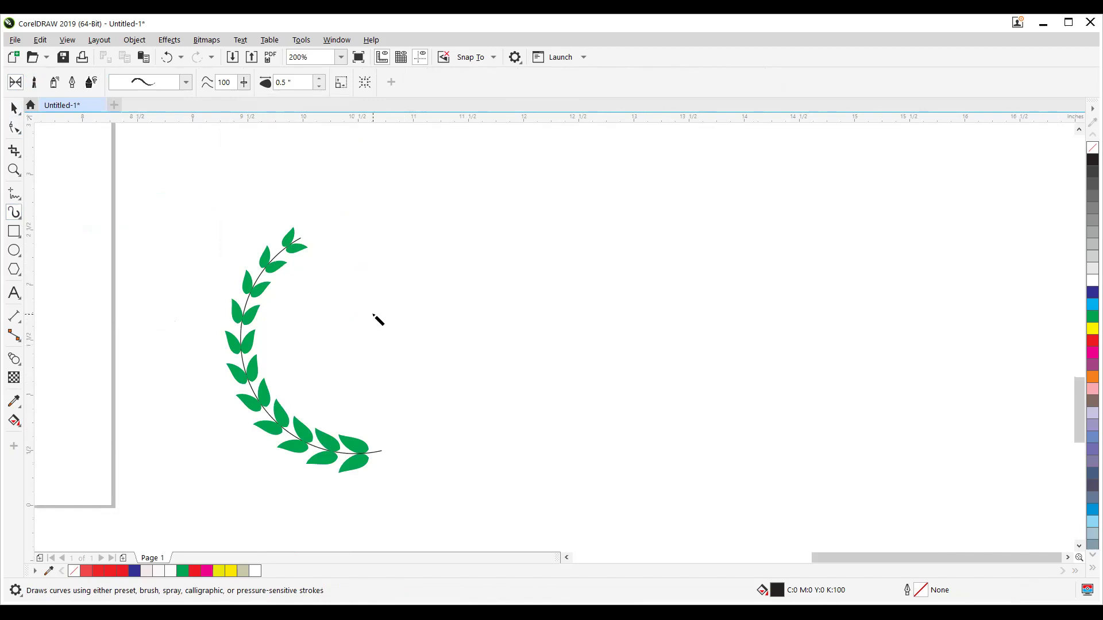
{"action": "mouse_move", "coordinate": [399, 374]}
{"action": "left_mouse_down"}
{"action": "mouse_move", "coordinate": [383, 345]}
{"action": "mouse_move", "coordinate": [413, 239]}
{"action": "left_mouse_up"}
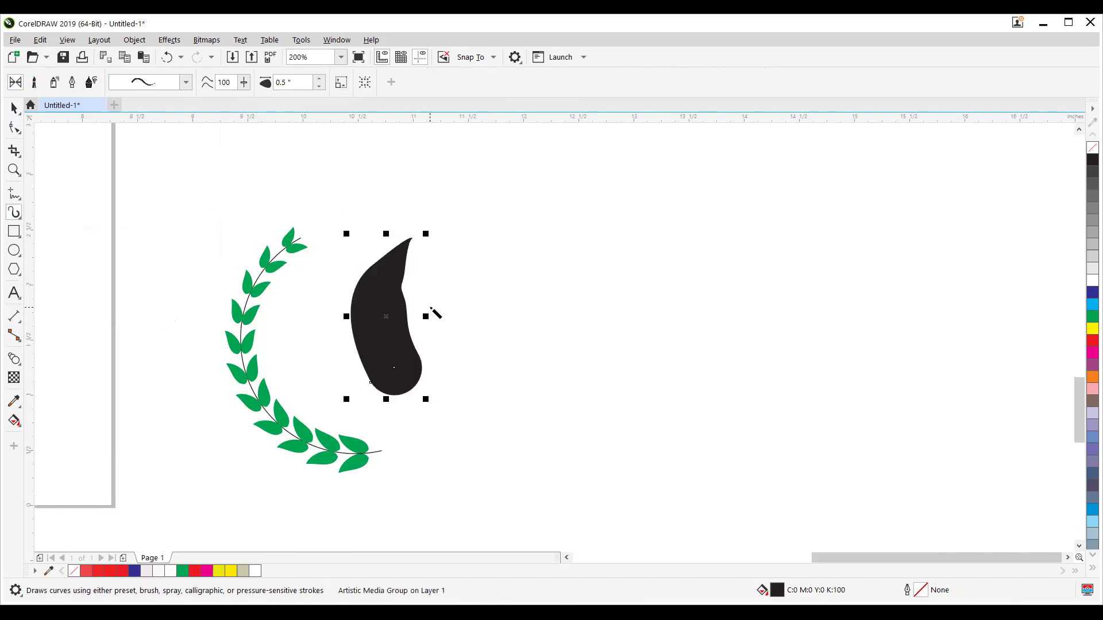
{"action": "key", "text": "Delete"}
Apply a default Artistic Media preset stroke to the arc that tapers from a thick lower end to a thin upper end.
{"action": "left_click", "coordinate": [15, 109]}
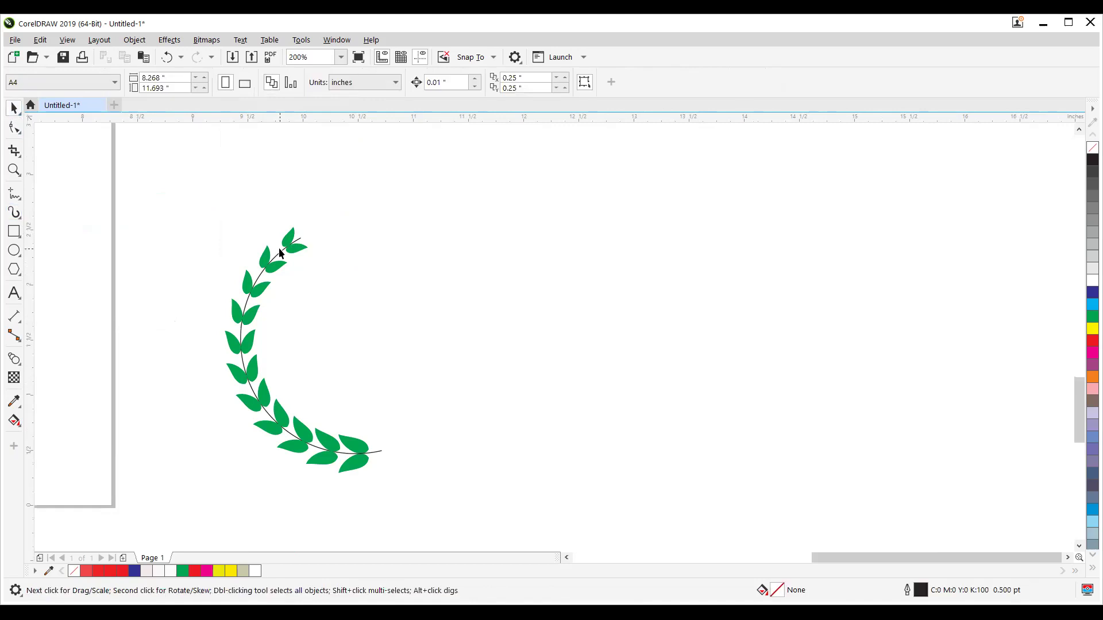
{"action": "left_click", "coordinate": [279, 250]}
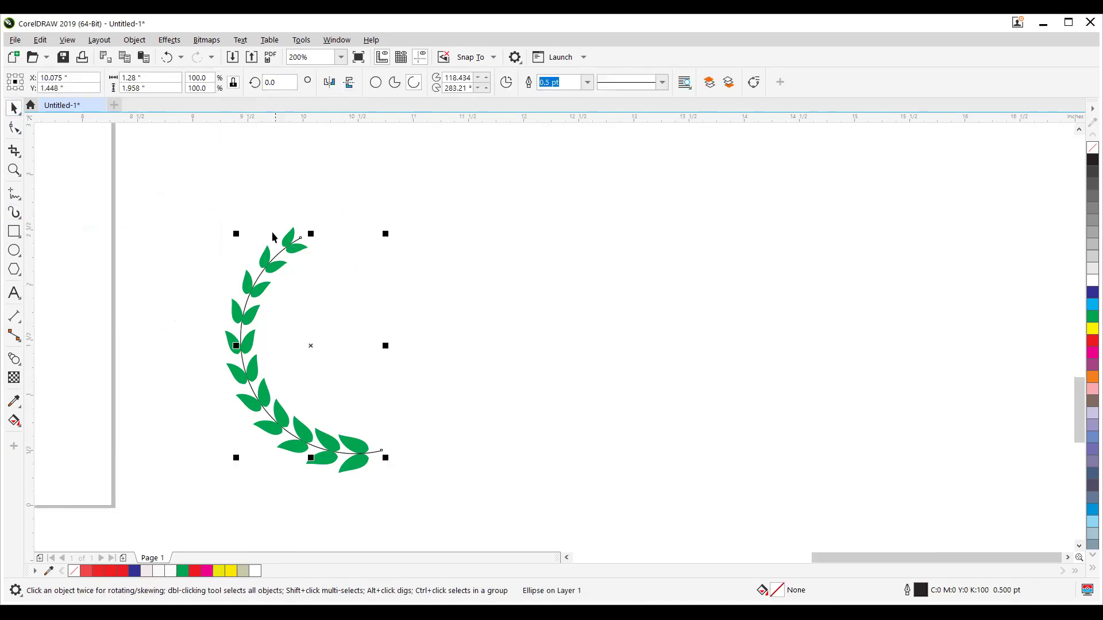
{"action": "left_click", "coordinate": [169, 40]}
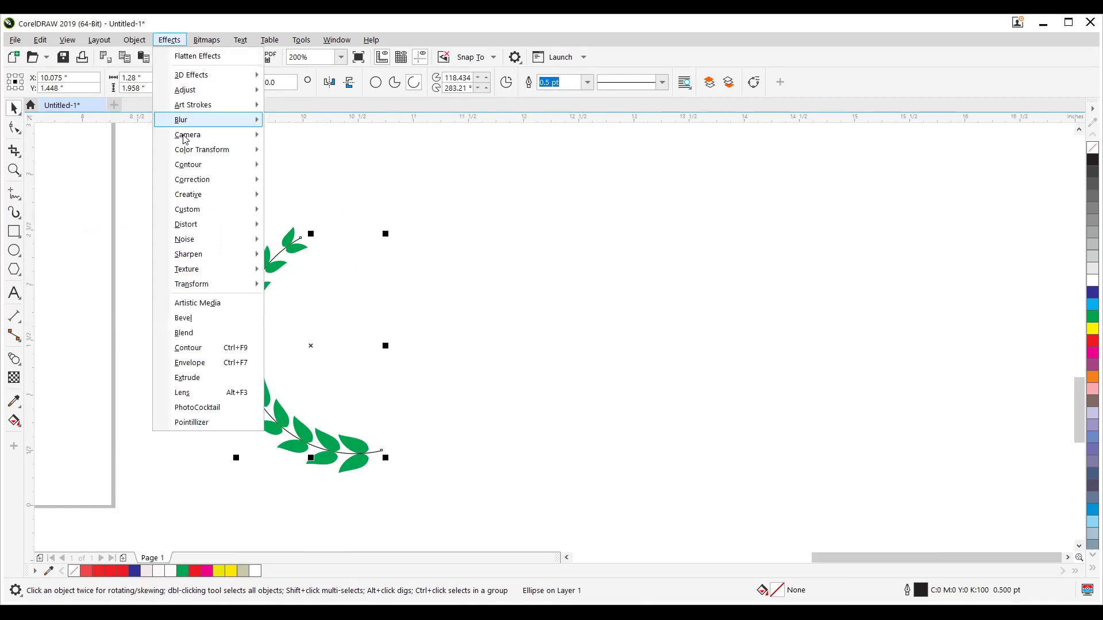
{"action": "left_click", "coordinate": [205, 305]}
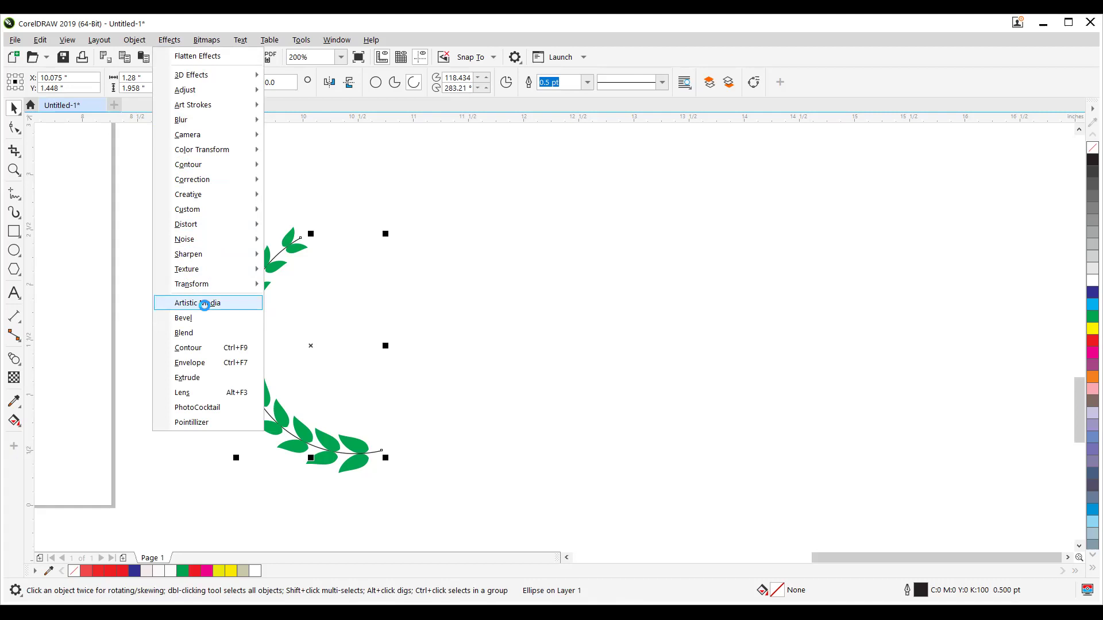
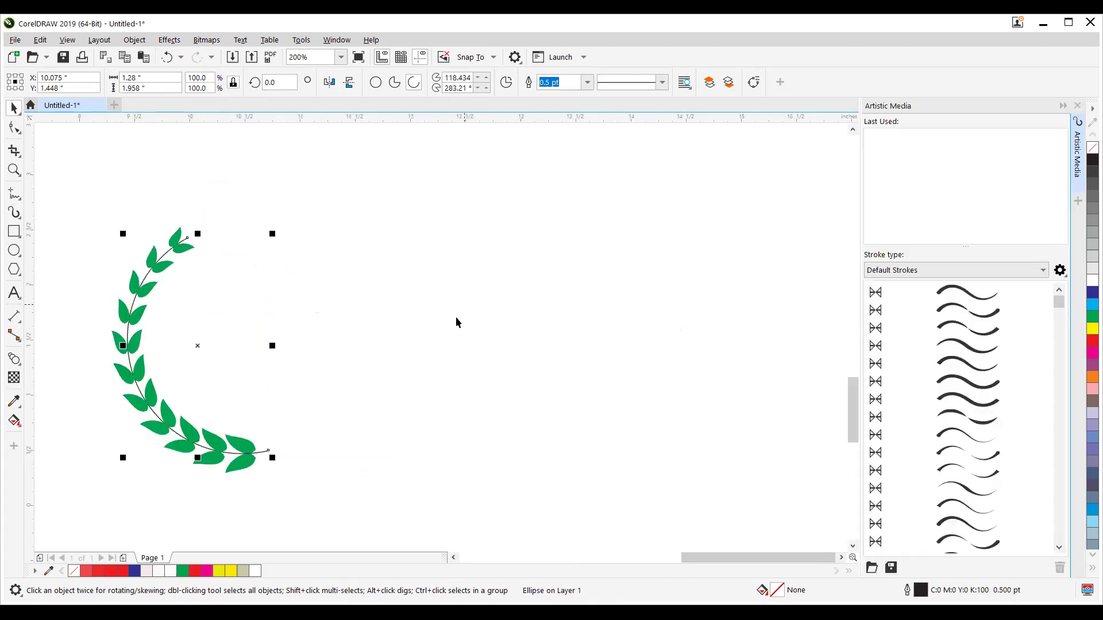
{"action": "left_click", "coordinate": [301, 284]}
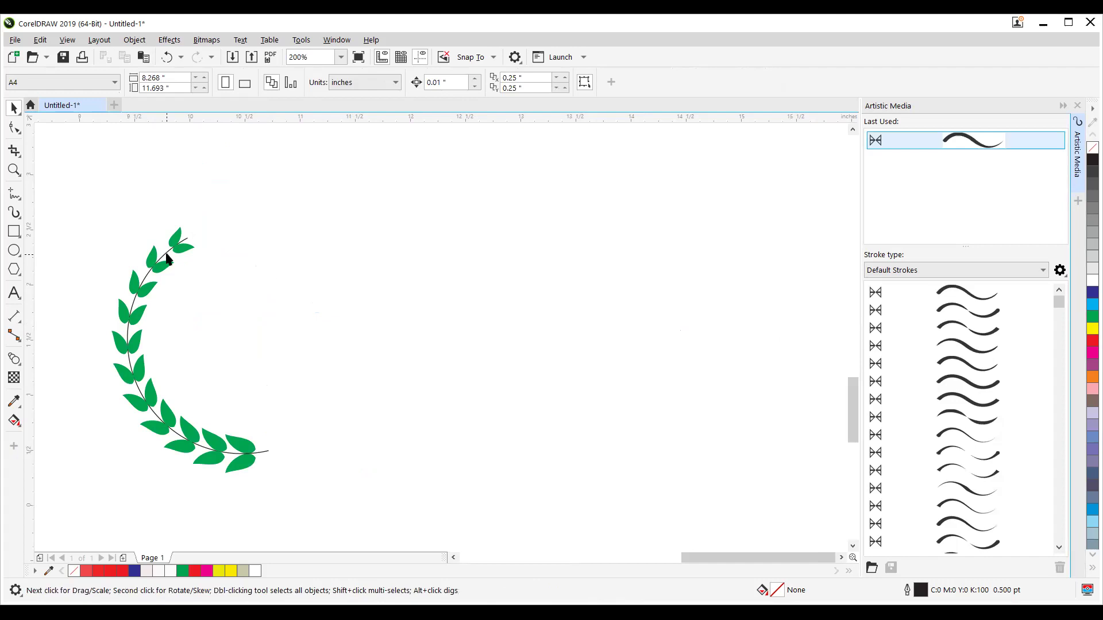
{"action": "left_click", "coordinate": [167, 257]}
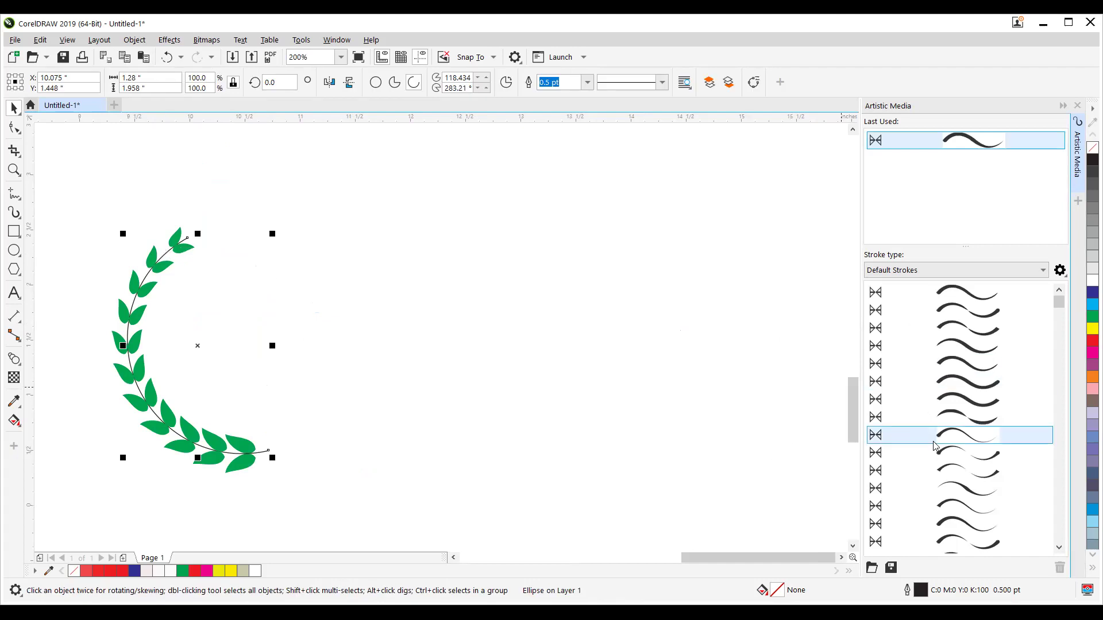
{"action": "left_click", "coordinate": [957, 526]}
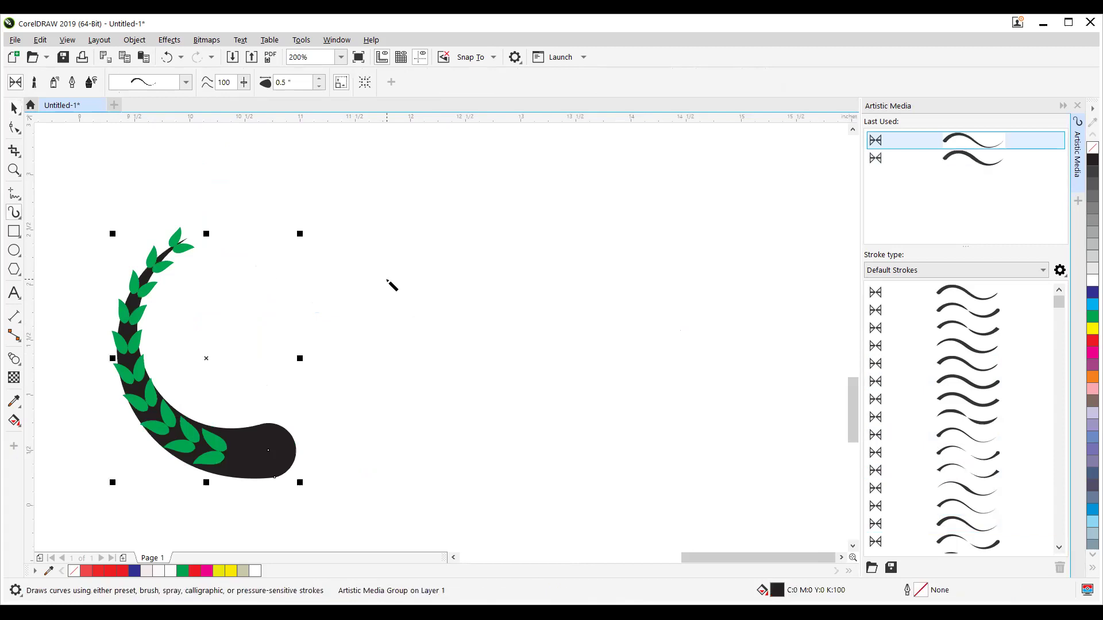
Reduce the stem's Artistic Media stroke width to 0.05 in.
{"action": "left_click", "coordinate": [320, 85]}
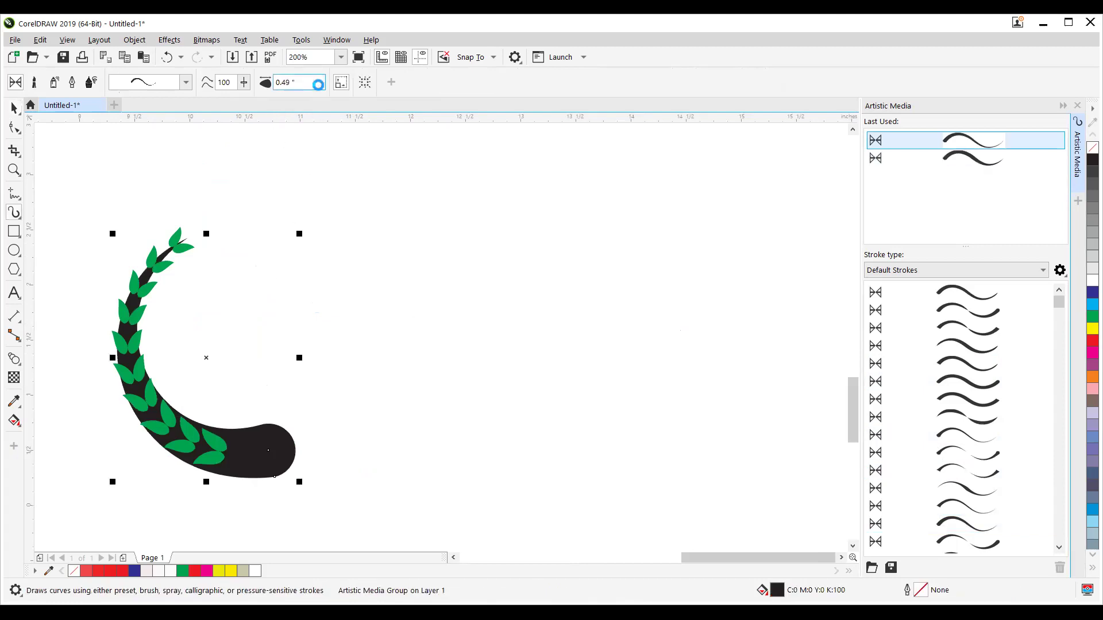
{"action": "left_click", "coordinate": [319, 85]}
{"action": "left_click", "coordinate": [320, 85]}
{"action": "left_click", "coordinate": [320, 86]}
{"action": "left_click", "coordinate": [320, 85]}
{"action": "left_click", "coordinate": [319, 86]}
{"action": "left_click", "coordinate": [319, 85]}
{"action": "left_click", "coordinate": [319, 86]}
{"action": "left_click", "coordinate": [320, 85]}
{"action": "left_click", "coordinate": [320, 86]}
{"action": "left_click", "coordinate": [320, 86]}
{"action": "left_click", "coordinate": [319, 86]}
{"action": "left_click", "coordinate": [319, 86]}
{"action": "left_click", "coordinate": [320, 85]}
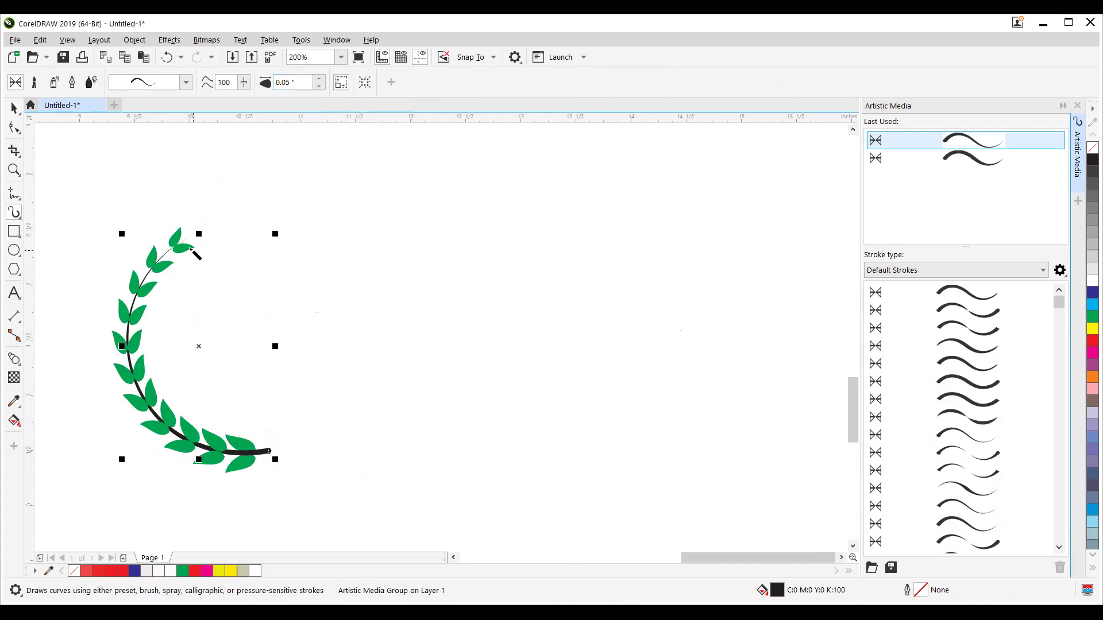
Extend the stem's thin upper end beyond the last leaf pair to a starting angle of about 110.2° with the Shape tool.
{"action": "left_click", "coordinate": [14, 126]}
{"action": "scroll", "coordinate": [189, 254], "scroll_direction": "up", "scroll_amount": 3}
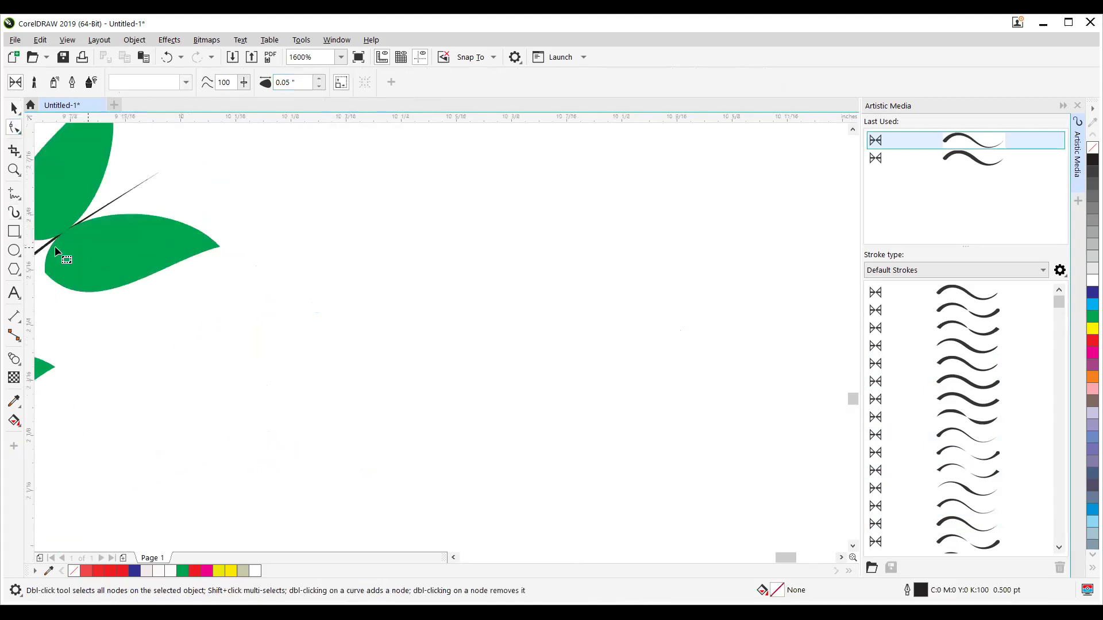
{"action": "scroll", "coordinate": [206, 247], "scroll_direction": "down", "scroll_amount": 1}
{"action": "left_click_drag", "start_coordinate": [217, 251], "coordinate": [389, 249]}
{"action": "left_click", "coordinate": [274, 258]}
{"action": "left_click", "coordinate": [357, 206]}
{"action": "left_click_drag", "start_coordinate": [426, 176], "coordinate": [455, 164]}
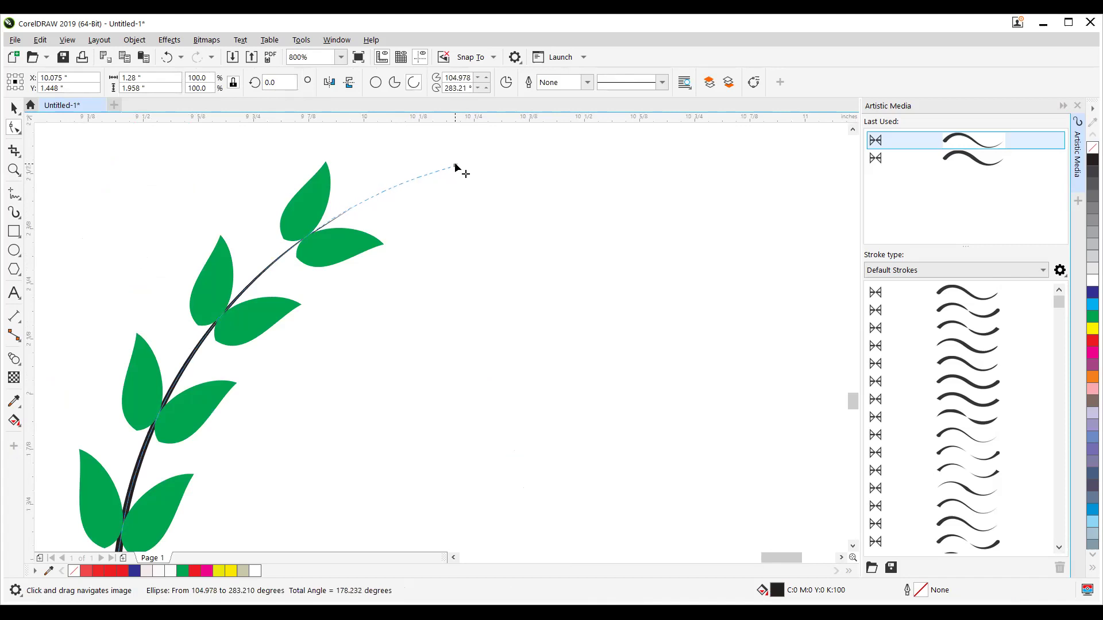
{"action": "scroll", "coordinate": [426, 262], "scroll_direction": "down", "scroll_amount": 2}
{"action": "left_click_drag", "start_coordinate": [362, 189], "coordinate": [368, 243]}
{"action": "scroll", "coordinate": [368, 242], "scroll_direction": "up", "scroll_amount": 2}
{"action": "mouse_move", "coordinate": [406, 206]}
{"action": "left_mouse_down"}
{"action": "mouse_move", "coordinate": [364, 219]}
{"action": "mouse_move", "coordinate": [390, 200]}
{"action": "left_mouse_up"}
{"action": "scroll", "coordinate": [415, 227], "scroll_direction": "down", "scroll_amount": 2}
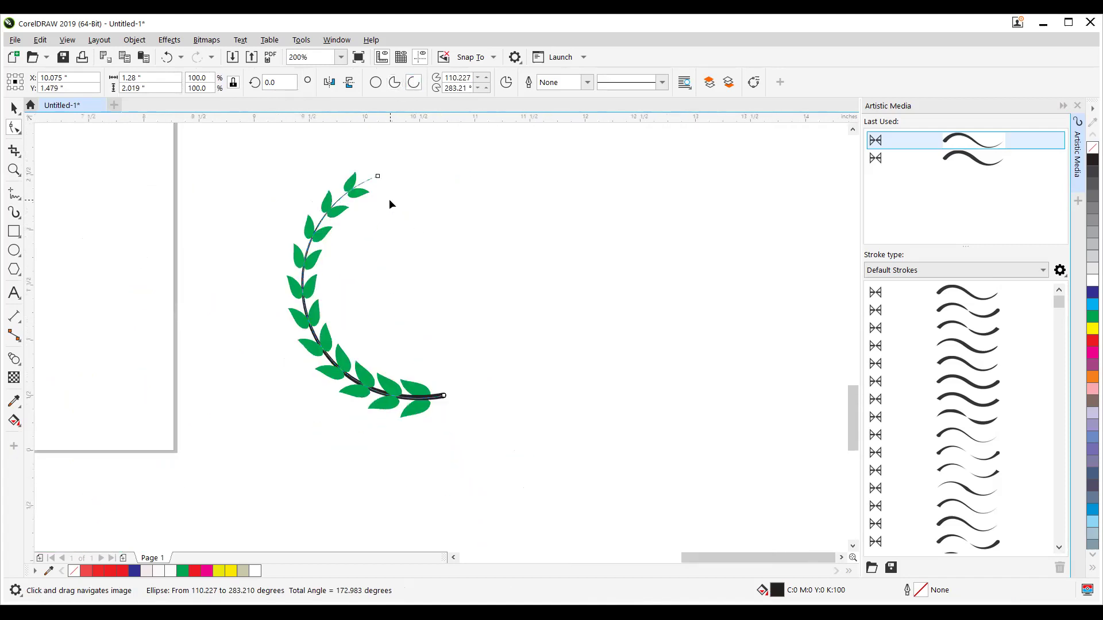
Shorten the stem's thick lower end slightly to an ending angle of about 279.8°.
{"action": "scroll", "coordinate": [437, 406], "scroll_direction": "up", "scroll_amount": 2}
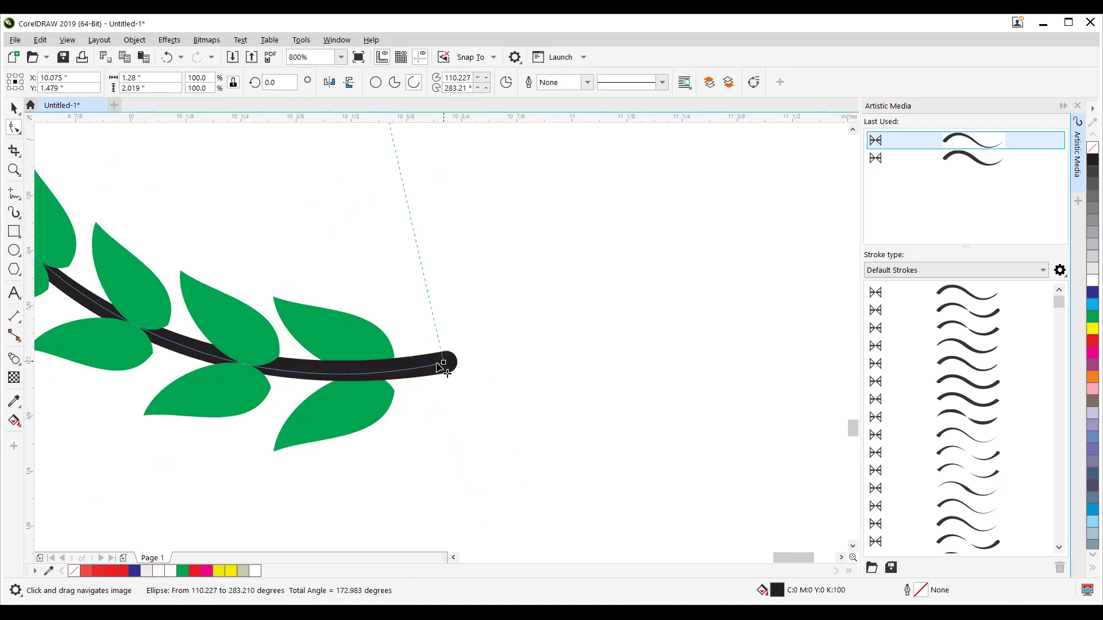
{"action": "left_click_drag", "start_coordinate": [430, 379], "coordinate": [425, 379]}
{"action": "scroll", "coordinate": [425, 379], "scroll_direction": "down", "scroll_amount": 2}
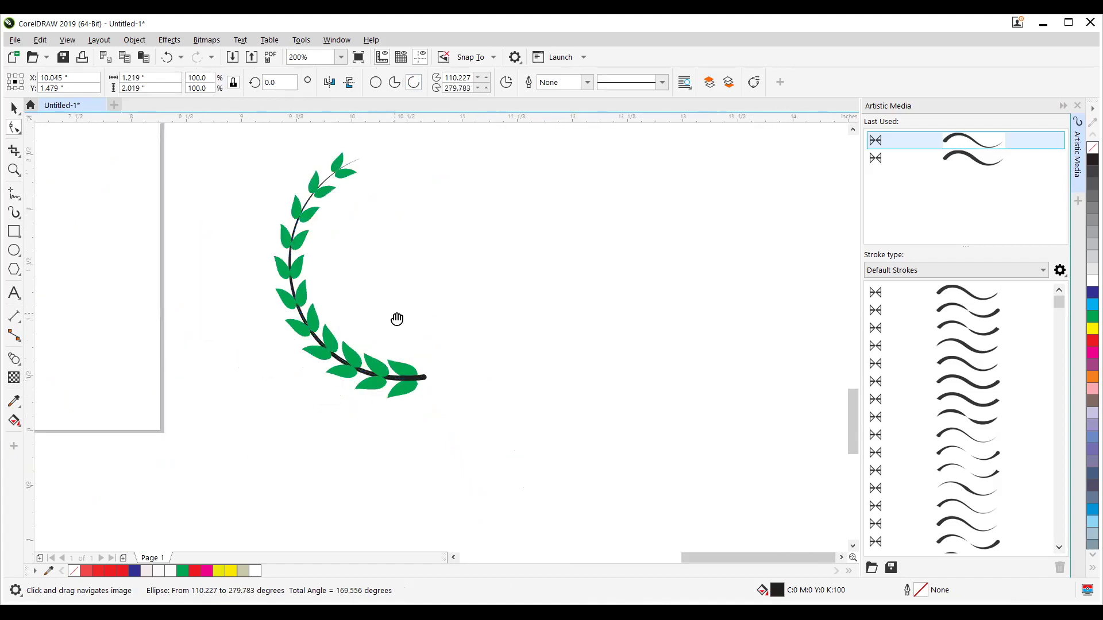
{"action": "key", "text": "space"}
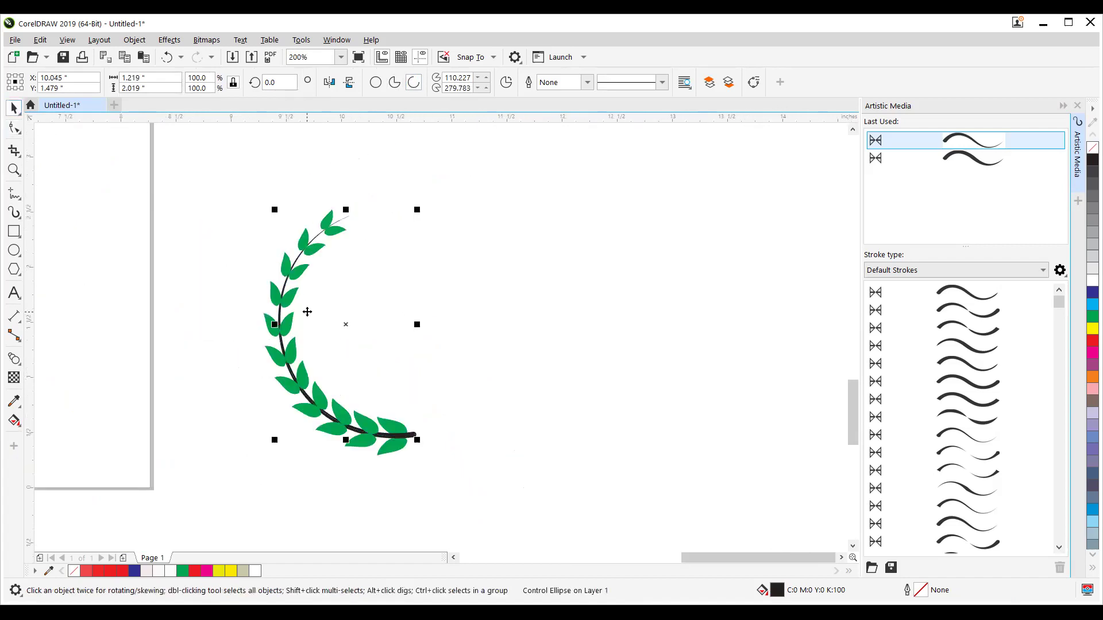
{"action": "left_click", "coordinate": [1078, 106]}
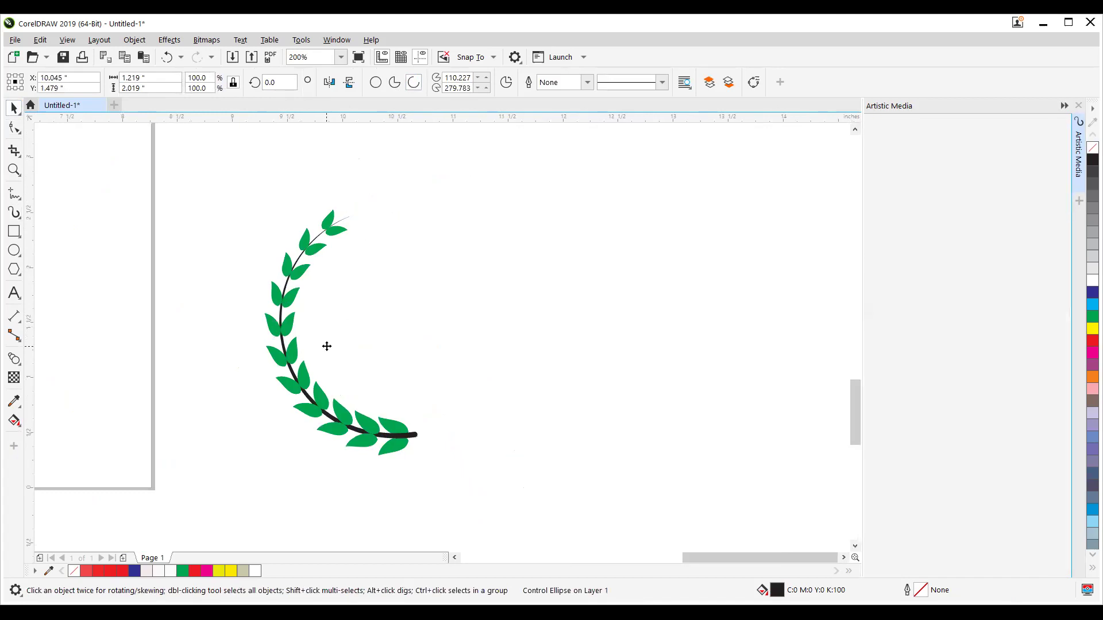
Try moving the stem's control arc away from the leaves and undo the move.
{"action": "left_click", "coordinate": [135, 40]}
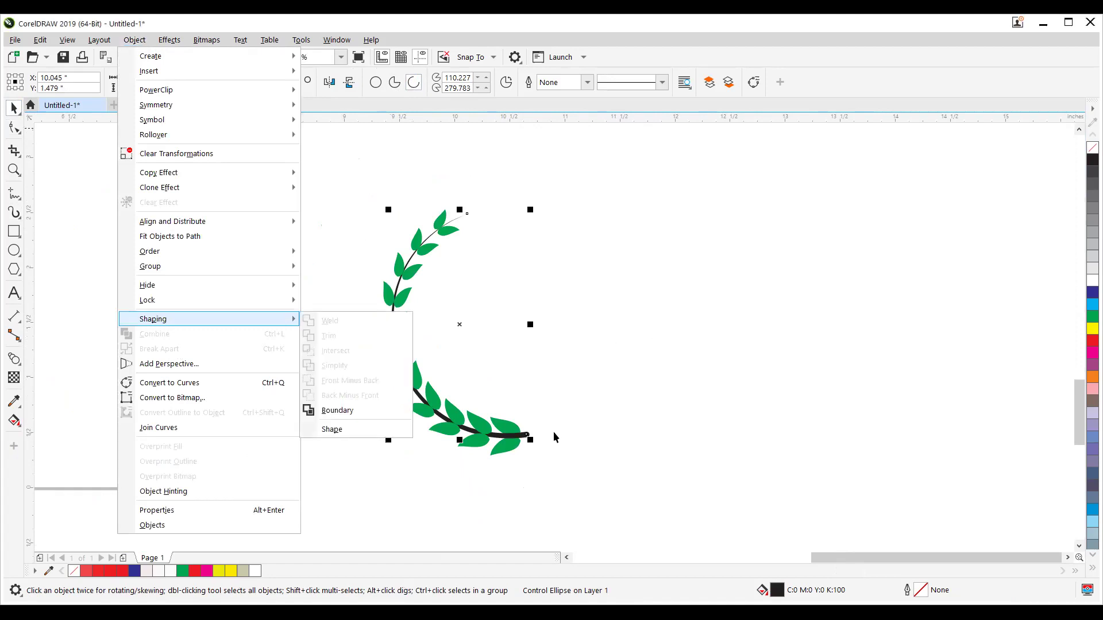
{"action": "left_click", "coordinate": [512, 444]}
{"action": "left_click_drag", "start_coordinate": [513, 445], "coordinate": [760, 345]}
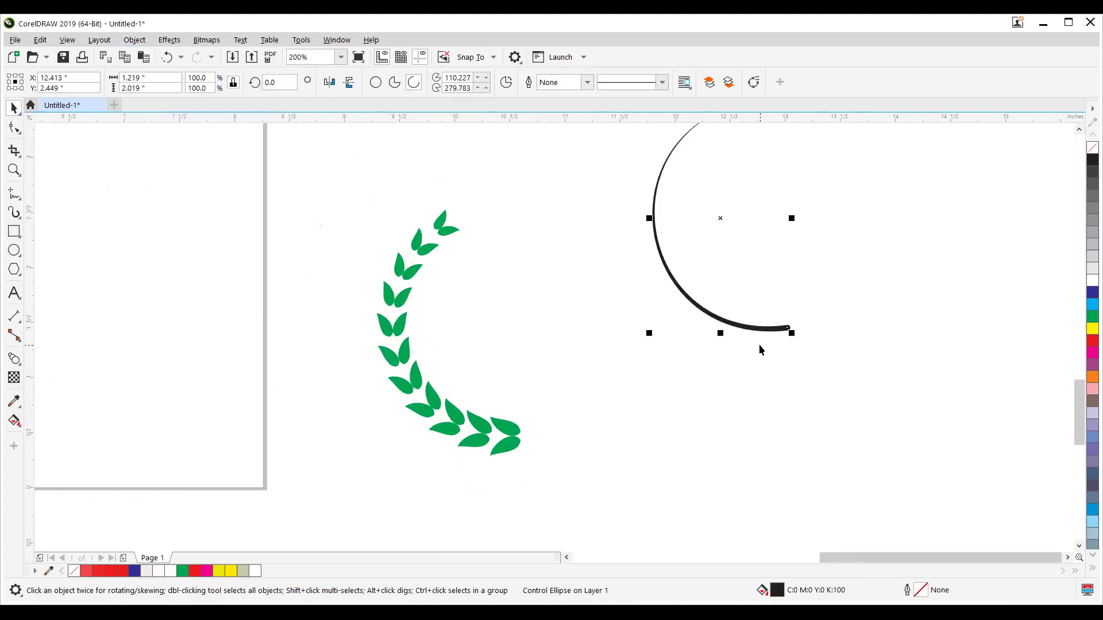
{"action": "key", "text": "ctrl+z"}
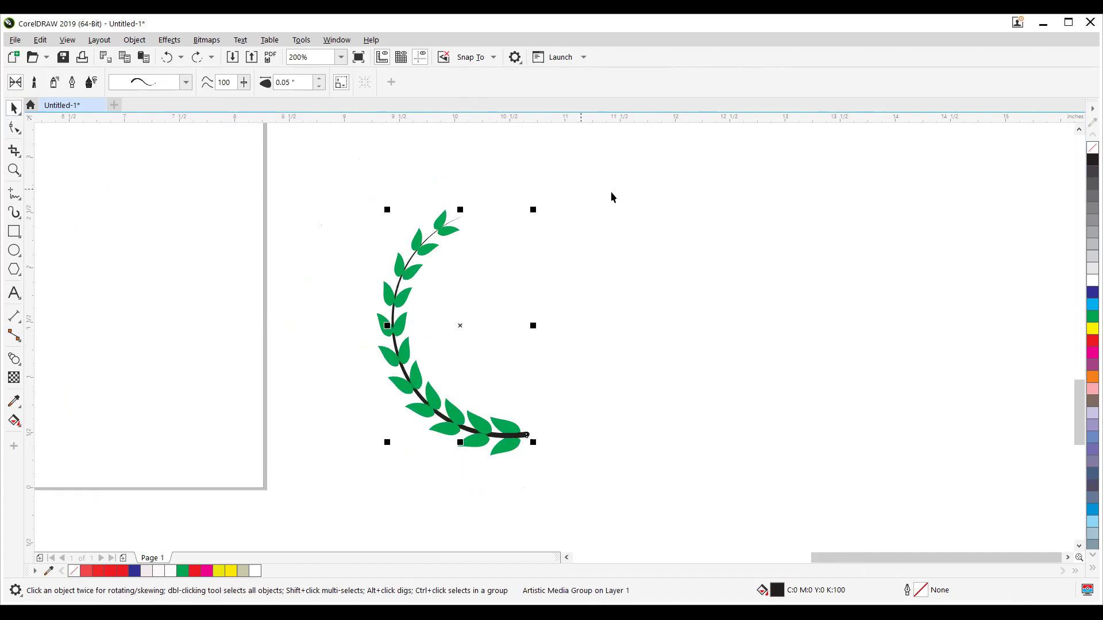
Break the stem's Artistic Media group apart and switch the drawing display to Wireframe.
{"action": "left_click", "coordinate": [133, 40]}
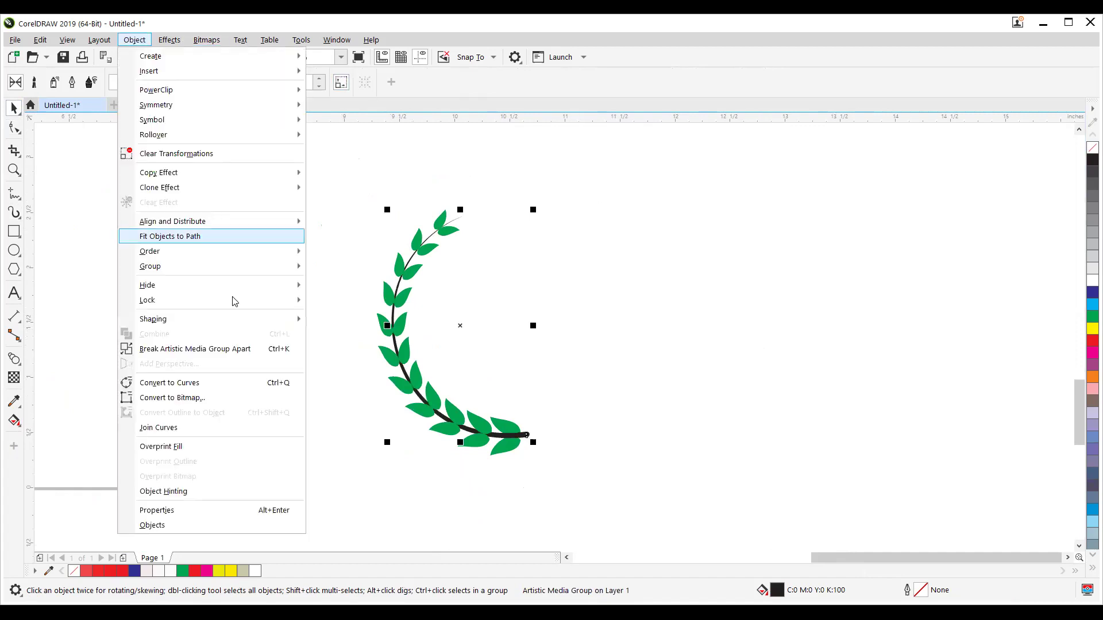
{"action": "left_click", "coordinate": [214, 349]}
{"action": "key", "text": "Escape"}
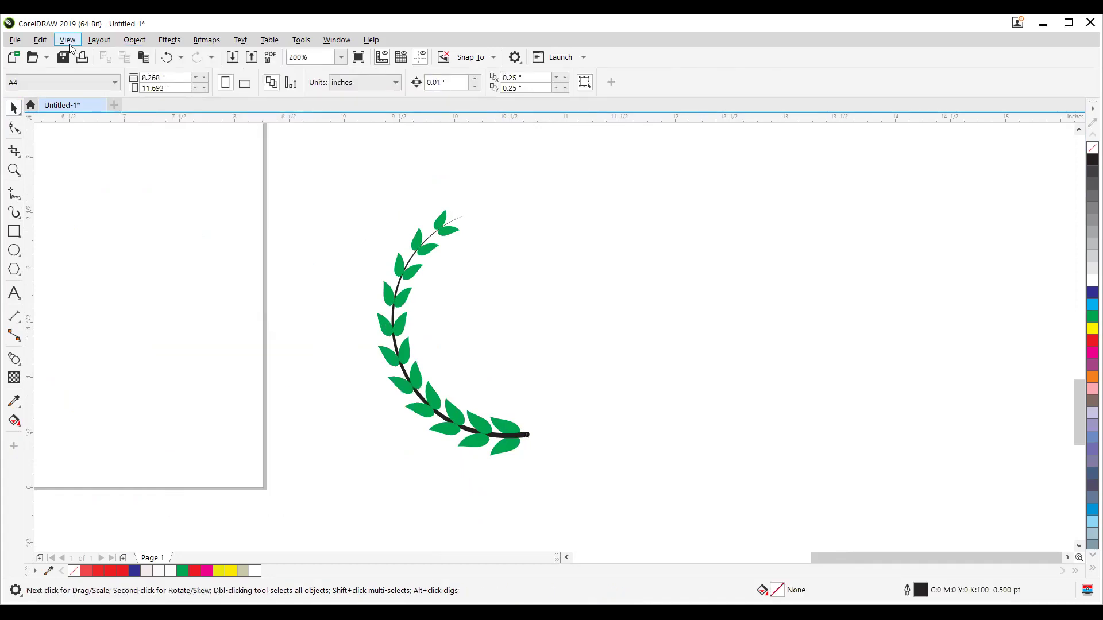
{"action": "left_click", "coordinate": [67, 39]}
{"action": "left_click", "coordinate": [81, 58]}
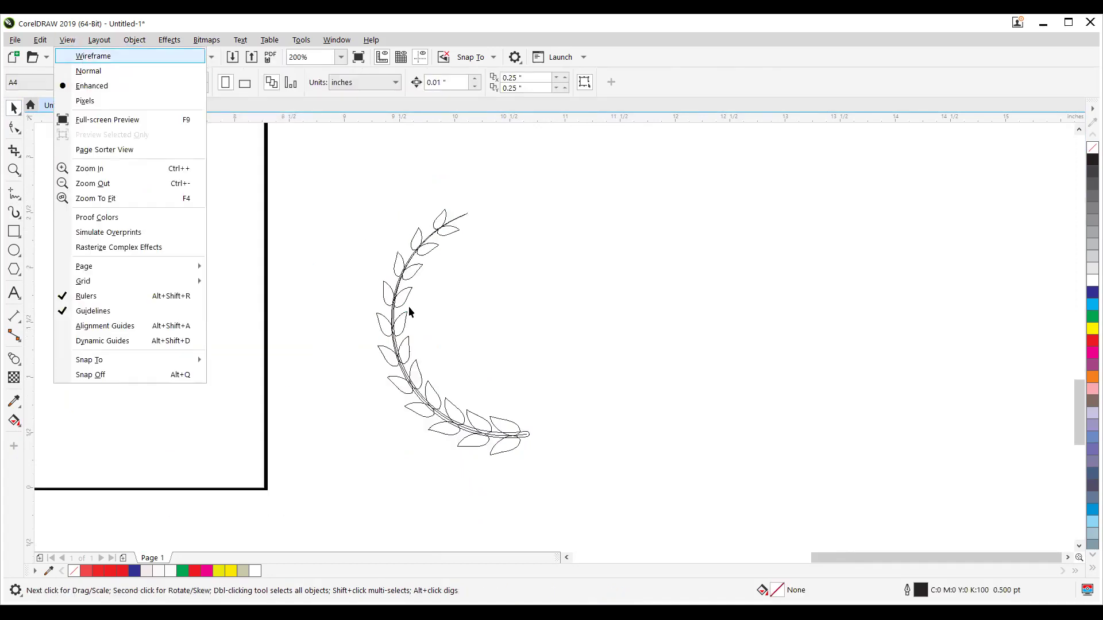
Move the leftover control arc out of the stem, delete it, and restore the Enhanced display.
{"action": "scroll", "coordinate": [409, 306], "scroll_direction": "up", "scroll_amount": 5}
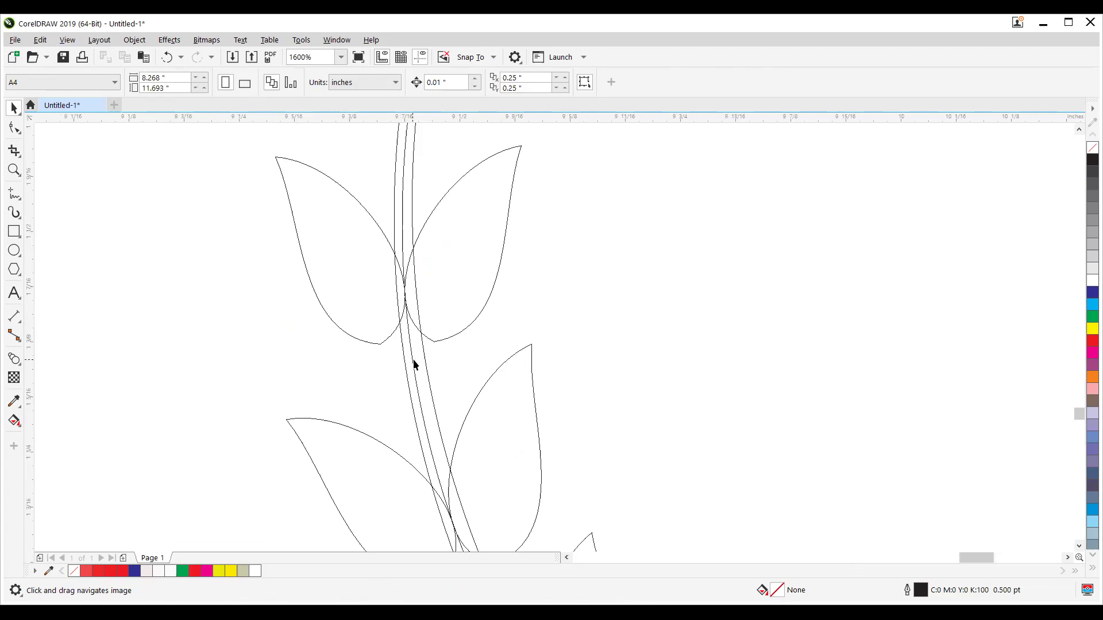
{"action": "left_click", "coordinate": [413, 360]}
{"action": "scroll", "coordinate": [437, 302], "scroll_direction": "down", "scroll_amount": 3}
{"action": "scroll", "coordinate": [428, 300], "scroll_direction": "down", "scroll_amount": 2}
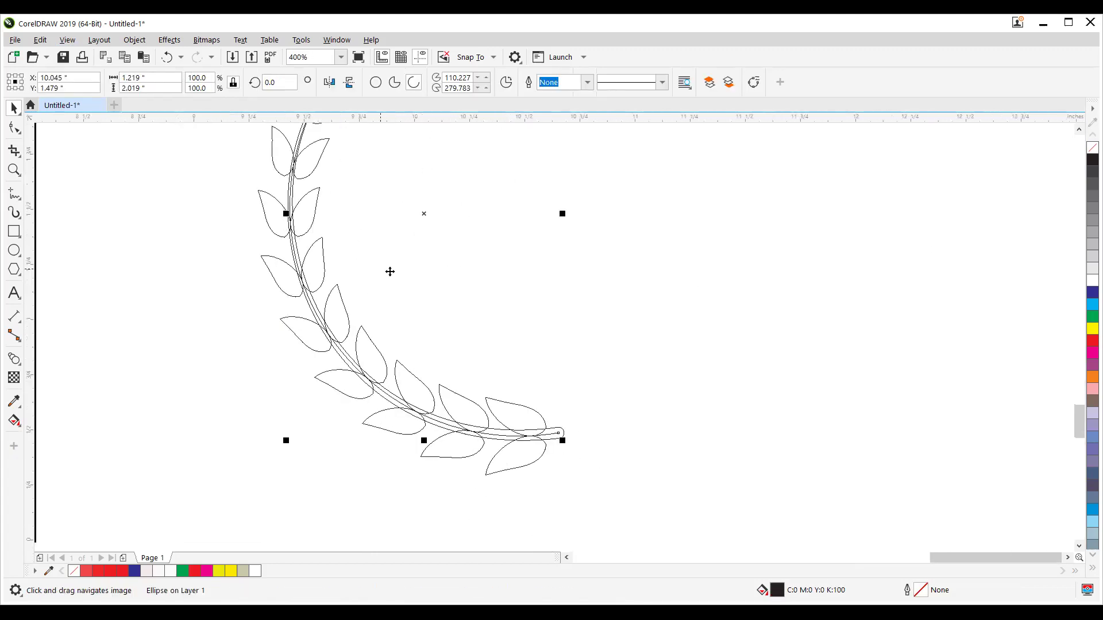
{"action": "left_click_drag", "start_coordinate": [398, 268], "coordinate": [547, 269]}
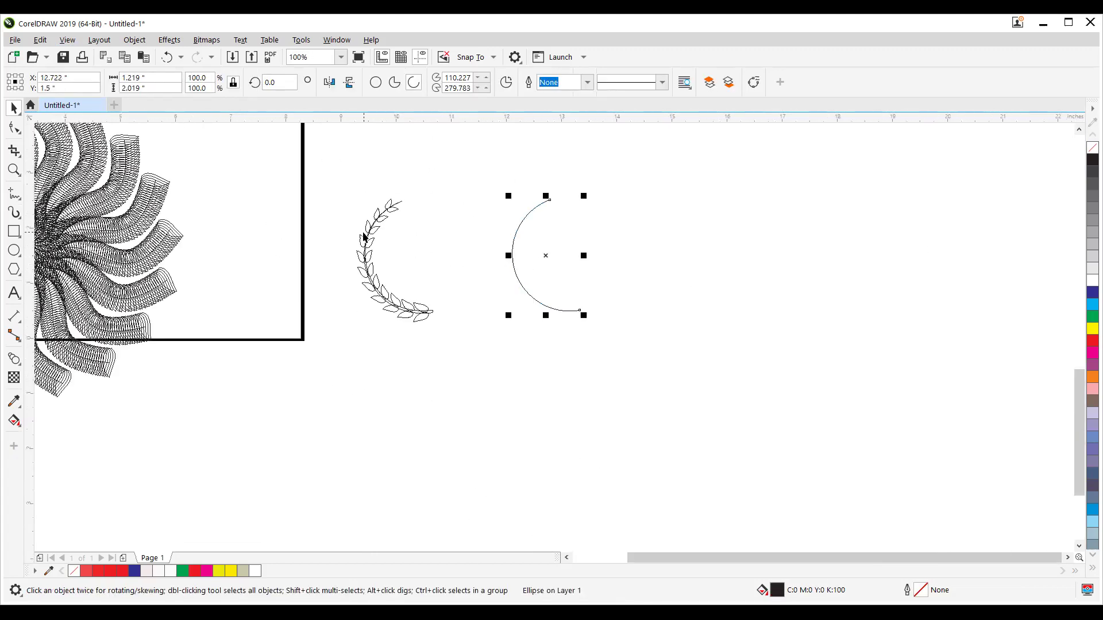
{"action": "scroll", "coordinate": [364, 233], "scroll_direction": "up", "scroll_amount": 2}
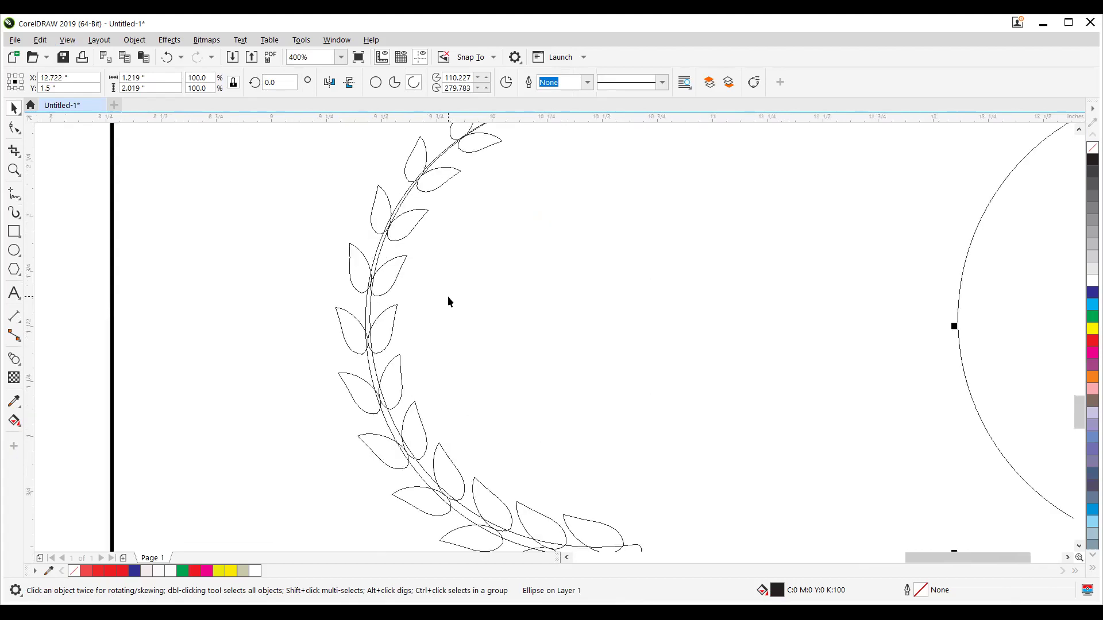
{"action": "scroll", "coordinate": [377, 263], "scroll_direction": "down", "scroll_amount": 2}
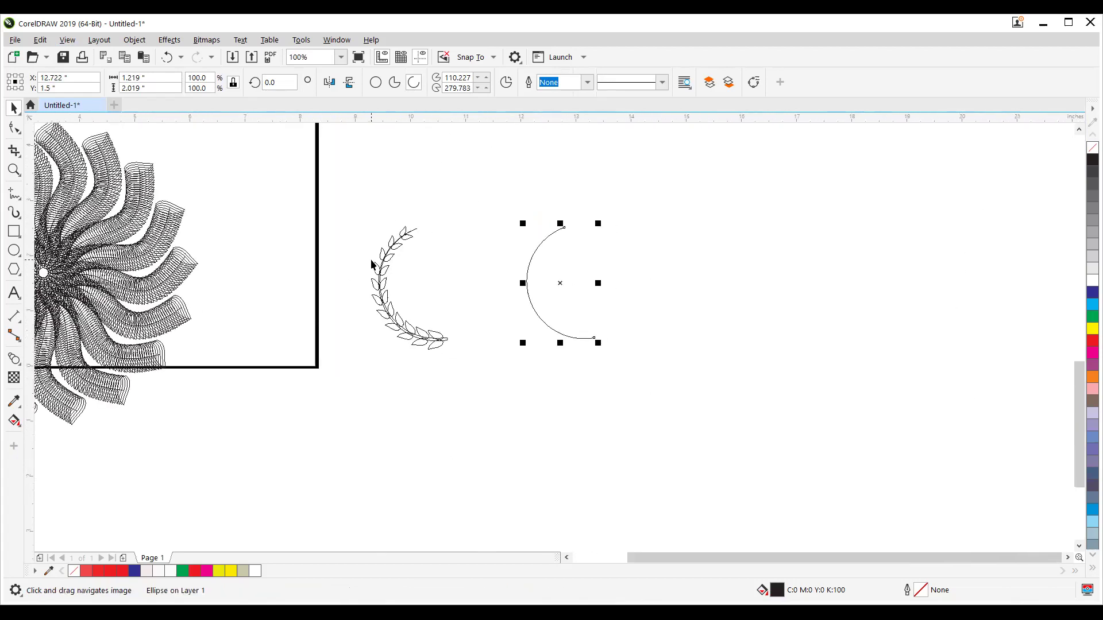
{"action": "key", "text": "Delete"}
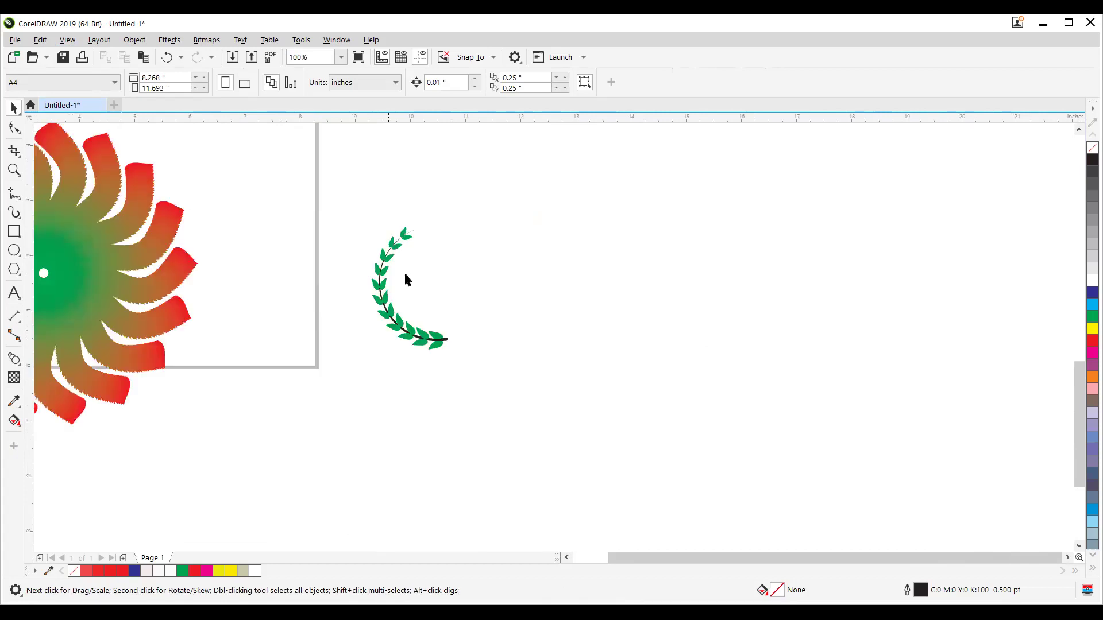
Fill the stem with a slightly darker green, C100 M0 Y100 K15.
{"action": "scroll", "coordinate": [404, 272], "scroll_direction": "up", "scroll_amount": 3}
{"action": "left_click_drag", "start_coordinate": [412, 383], "coordinate": [423, 265]}
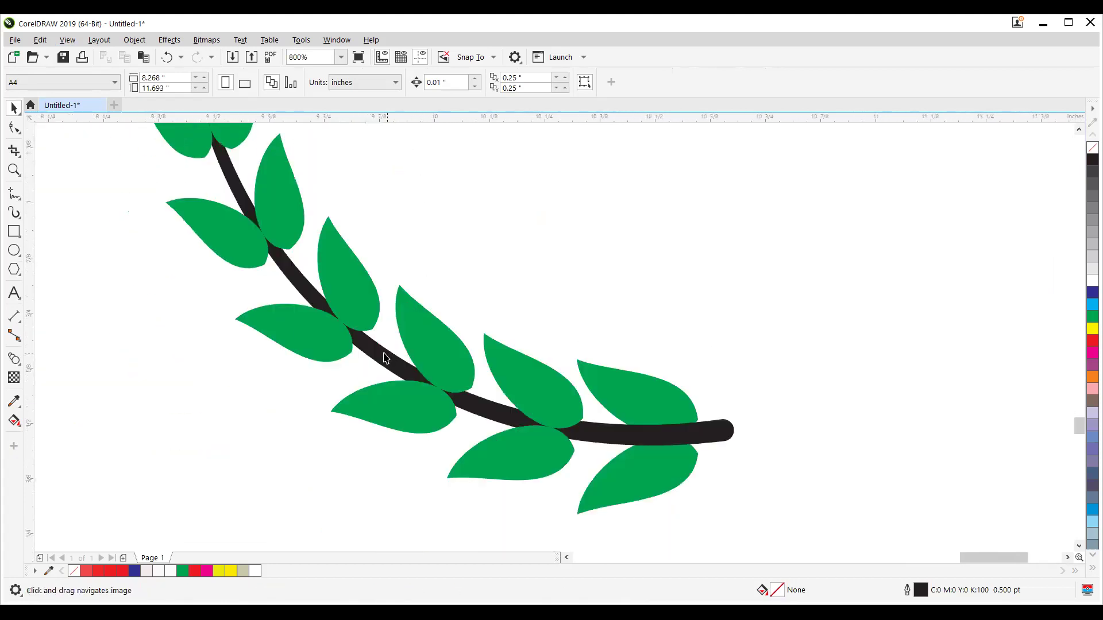
{"action": "left_click", "coordinate": [384, 355]}
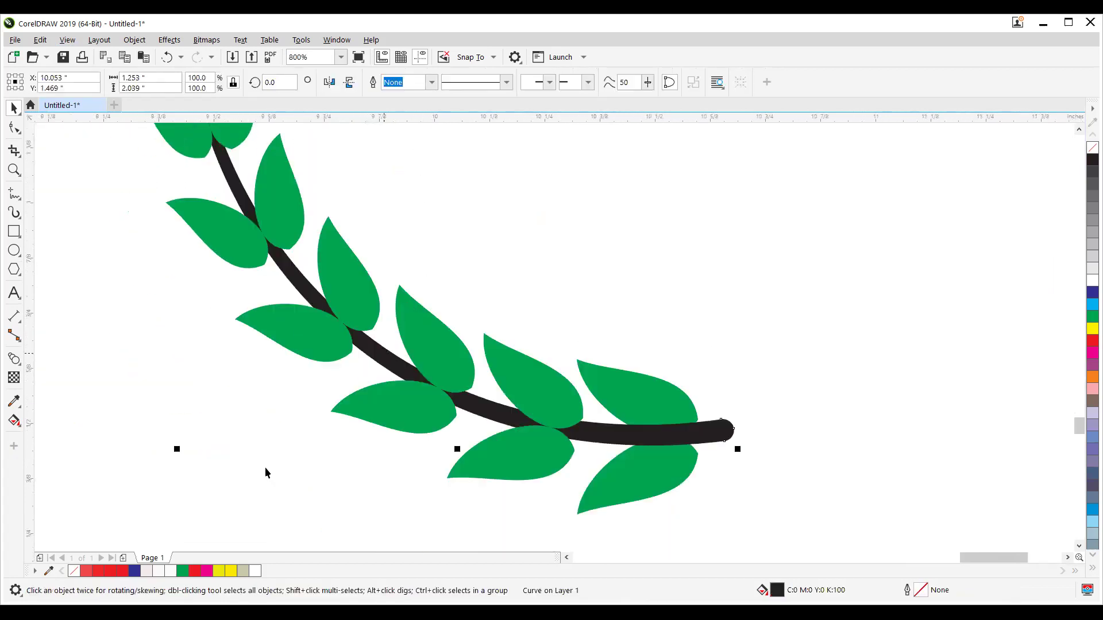
{"action": "left_click", "coordinate": [182, 570]}
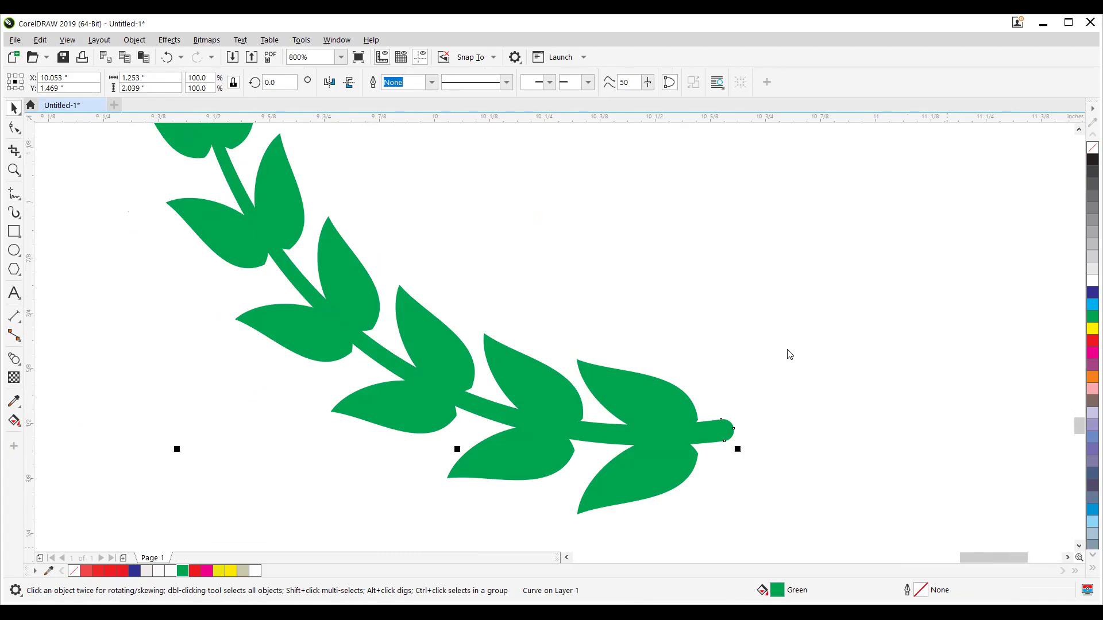
{"action": "key", "text": "shift+F11"}
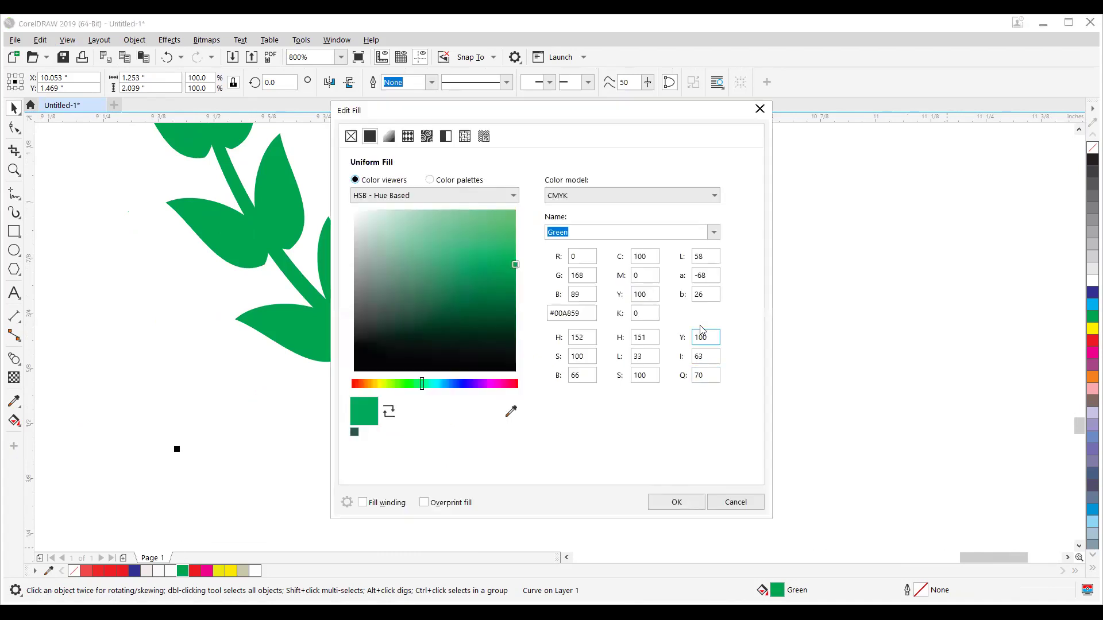
{"action": "left_click", "coordinate": [632, 314]}
{"action": "double_click", "coordinate": [632, 316]}
{"action": "left_click", "coordinate": [641, 339]}
{"action": "left_click", "coordinate": [673, 504]}
{"action": "scroll", "coordinate": [546, 266], "scroll_direction": "down", "scroll_amount": 2}
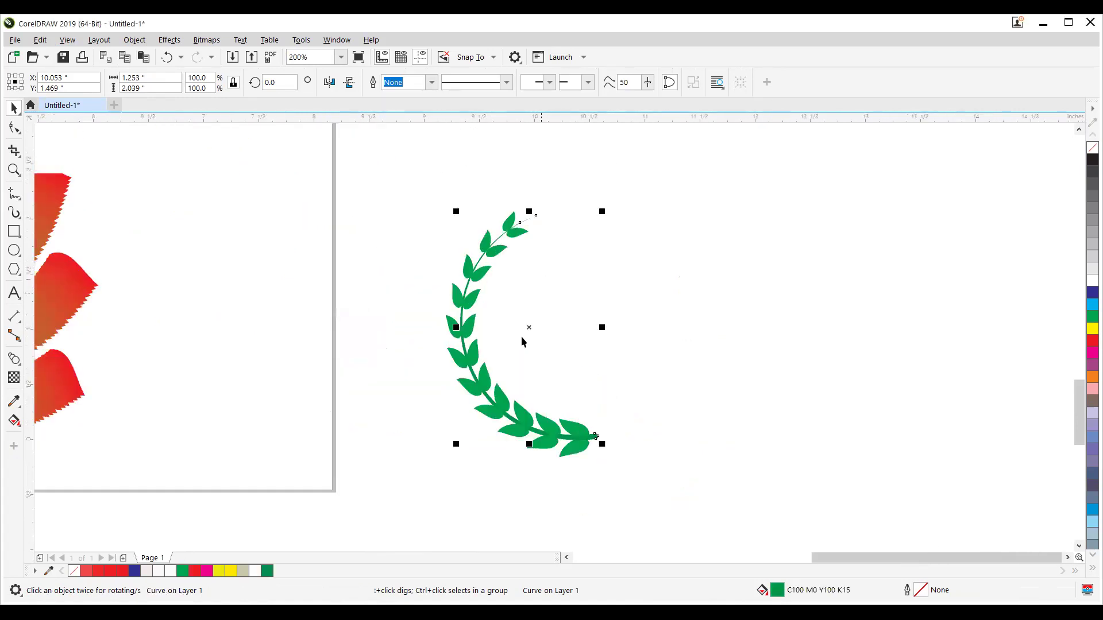
Bring the lowest leaf pair to the front of the stem.
{"action": "scroll", "coordinate": [547, 465], "scroll_direction": "up", "scroll_amount": 3}
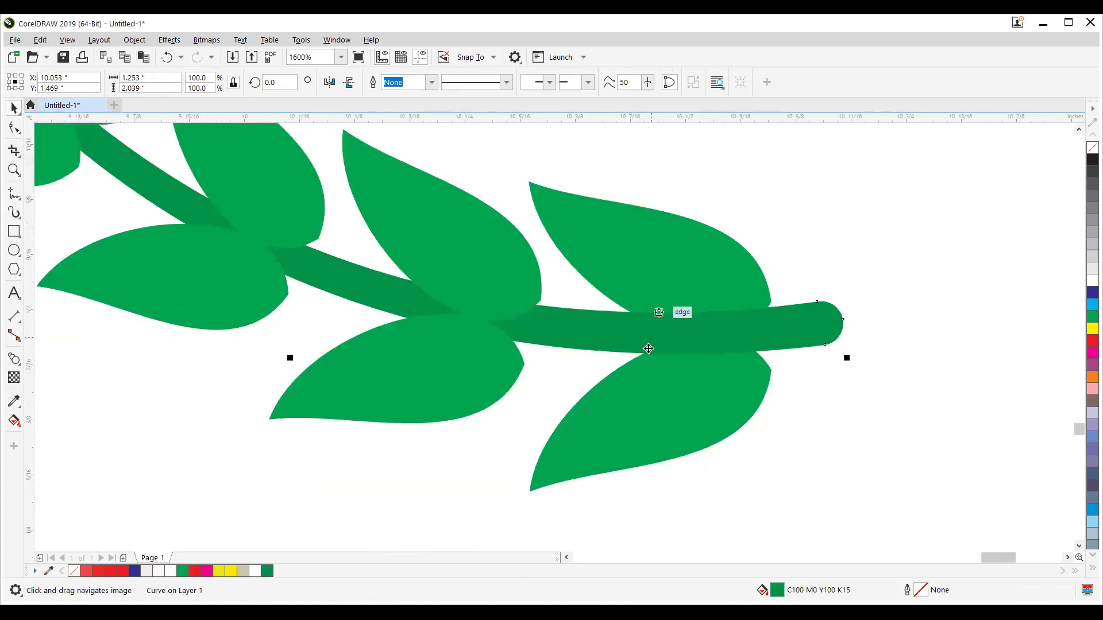
{"action": "left_click", "coordinate": [694, 254]}
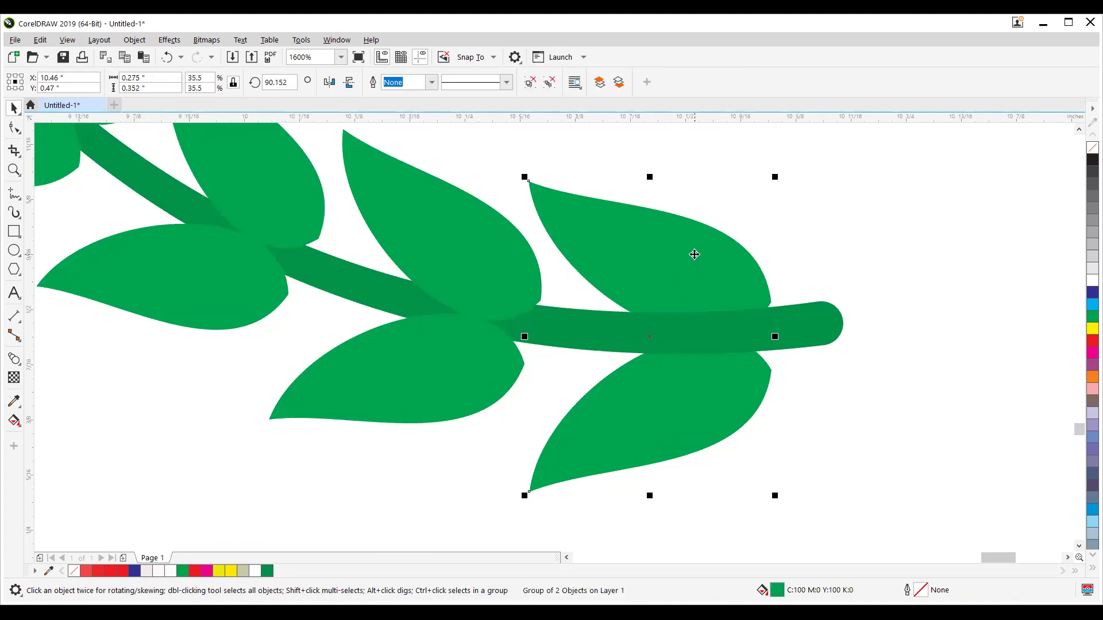
{"action": "key", "text": "shift+Page_Up"}
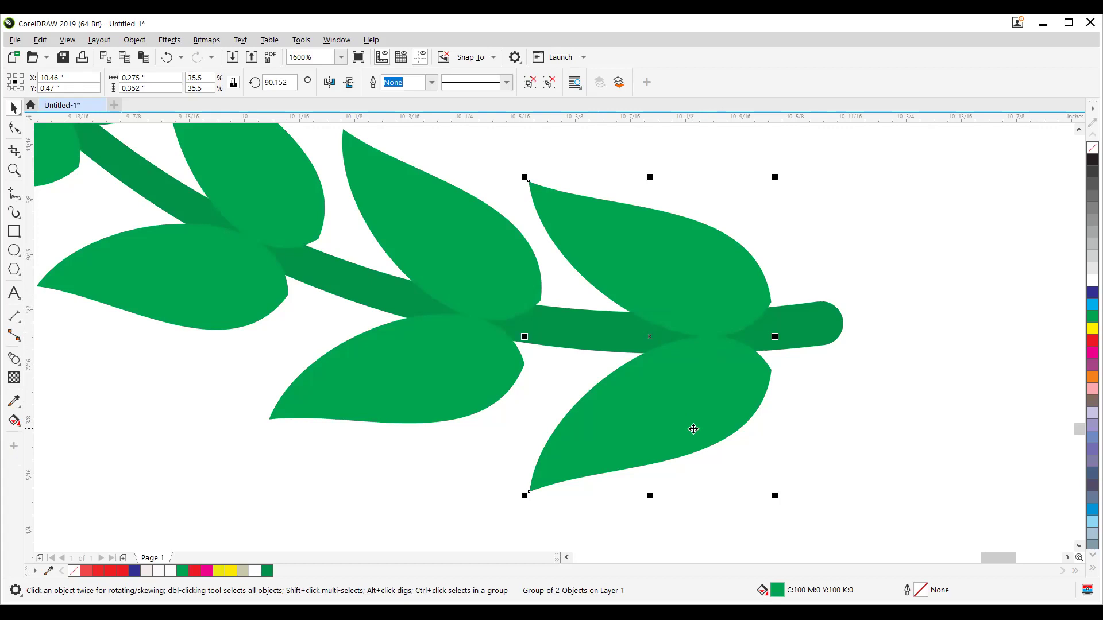
{"action": "scroll", "coordinate": [693, 430], "scroll_direction": "down", "scroll_amount": 6}
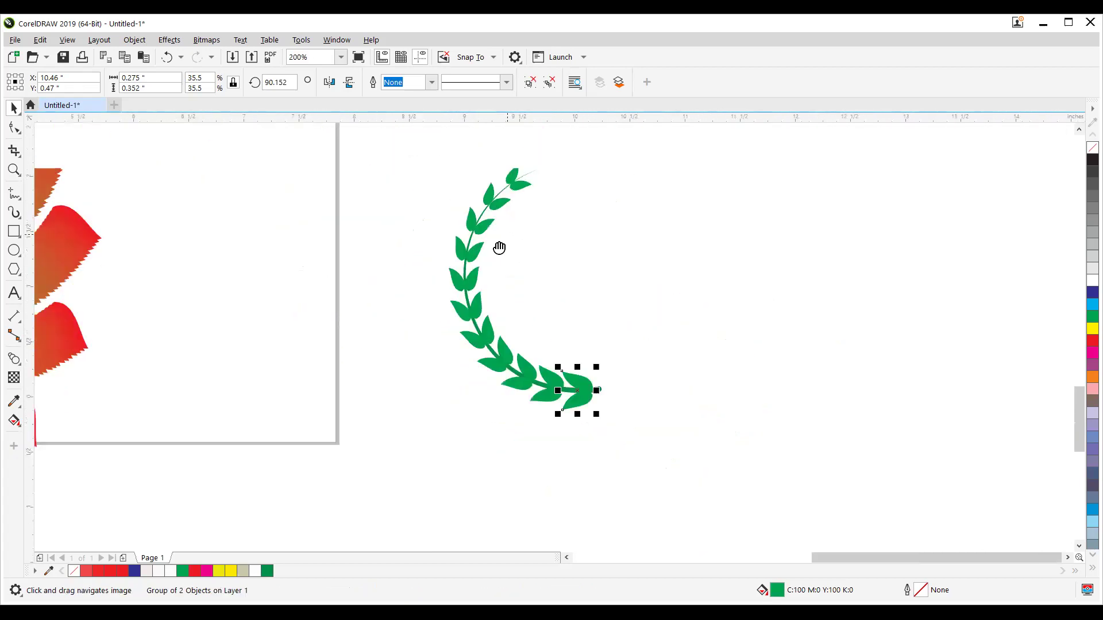
{"action": "left_click", "coordinate": [646, 250]}
Ungroup the topmost leaf pair and copy its outer leaf to the thin upper end of the stem.
{"action": "scroll", "coordinate": [556, 178], "scroll_direction": "up", "scroll_amount": 1}
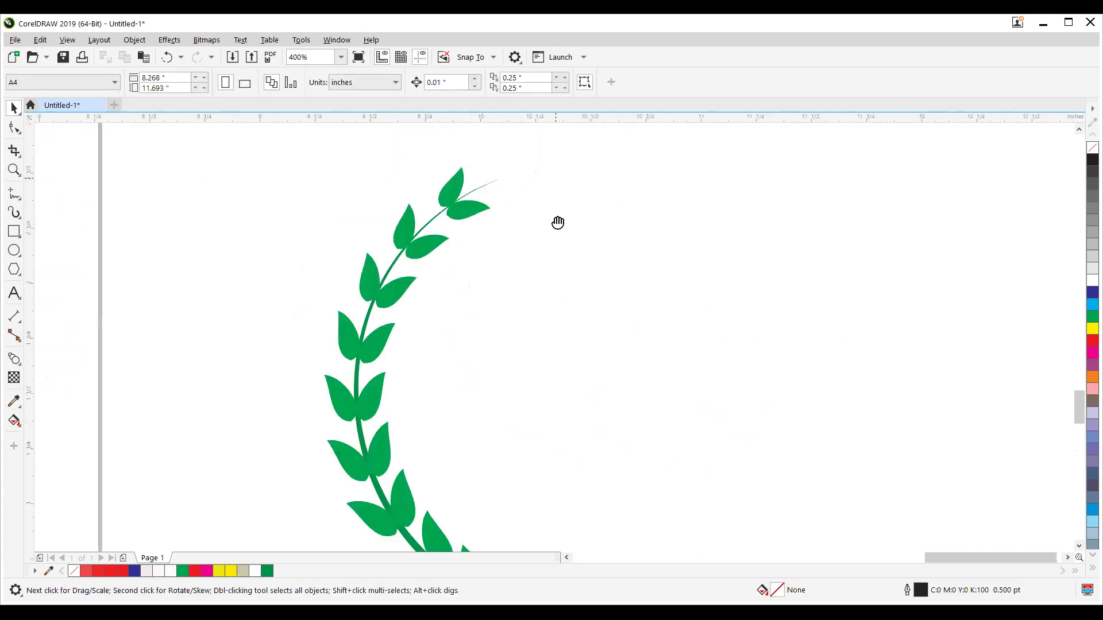
{"action": "left_click_drag", "start_coordinate": [557, 223], "coordinate": [557, 291]}
{"action": "scroll", "coordinate": [461, 281], "scroll_direction": "up", "scroll_amount": 1}
{"action": "left_click_drag", "start_coordinate": [462, 282], "coordinate": [414, 244]}
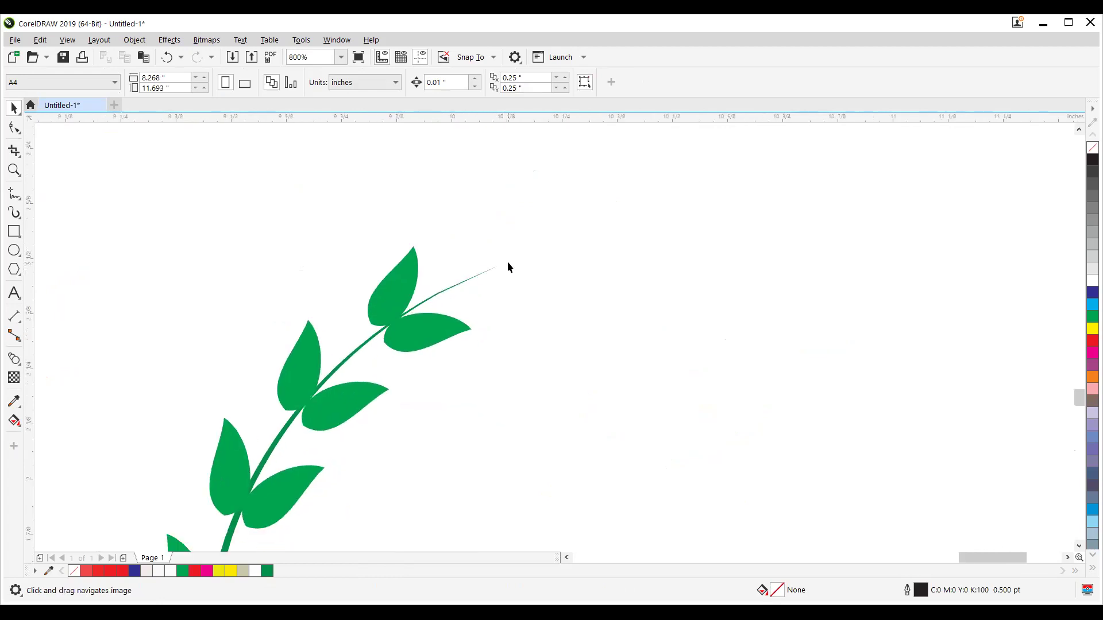
{"action": "left_click", "coordinate": [401, 281]}
{"action": "left_click", "coordinate": [533, 89]}
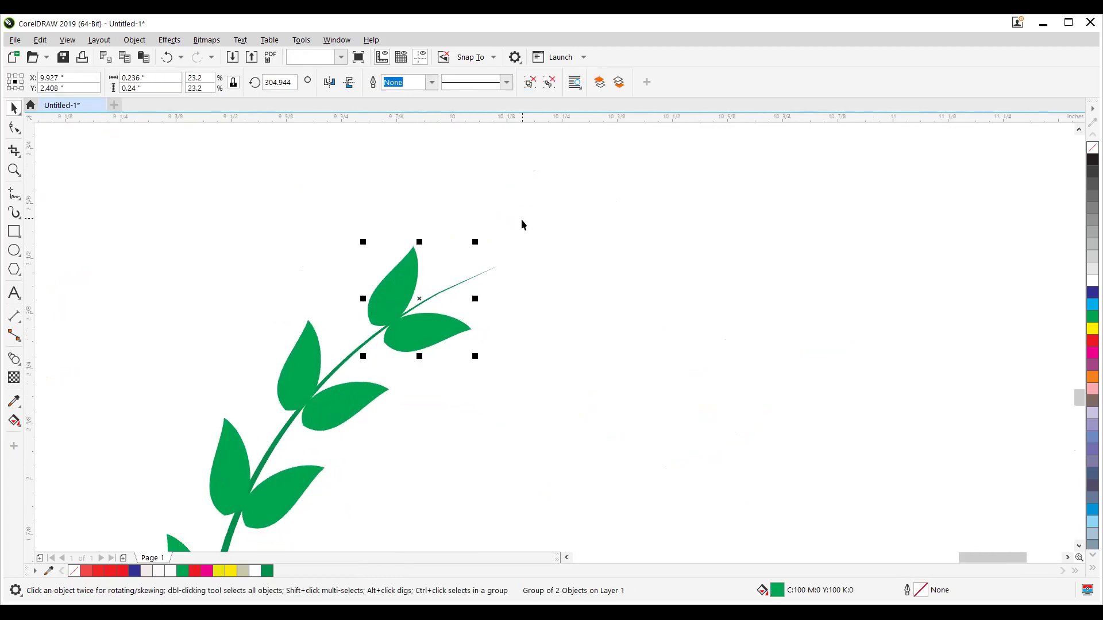
{"action": "left_click", "coordinate": [382, 290]}
{"action": "left_click_drag", "start_coordinate": [382, 290], "coordinate": [459, 264]}
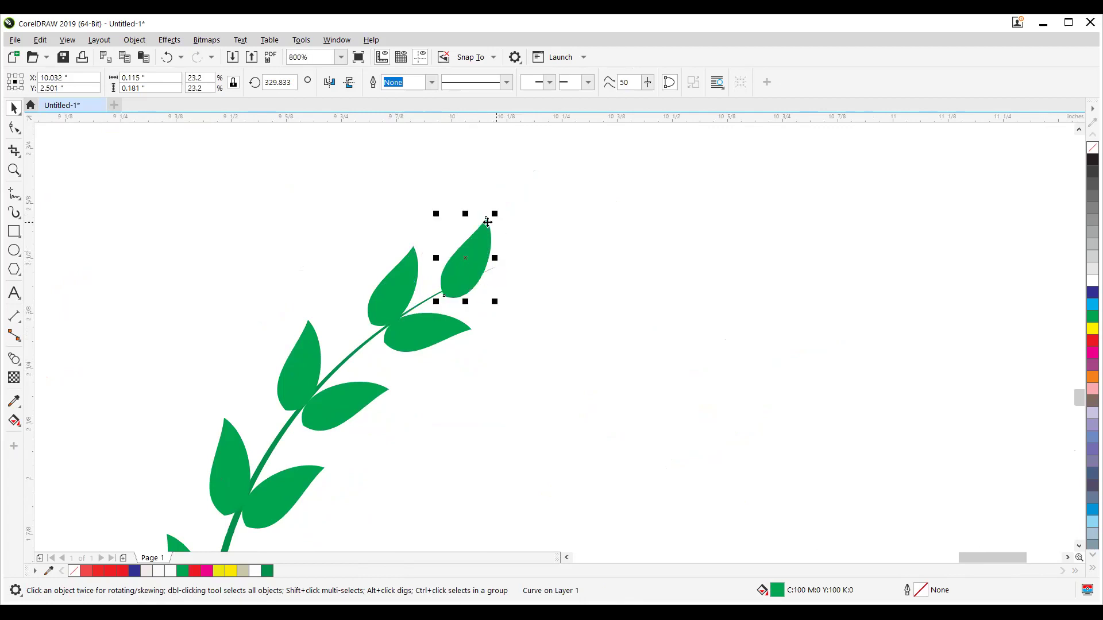
Rotate the copied leaf to about 302.4° and seat its base on the stem's thin upper end.
{"action": "left_click", "coordinate": [485, 230]}
{"action": "left_click_drag", "start_coordinate": [495, 213], "coordinate": [509, 249]}
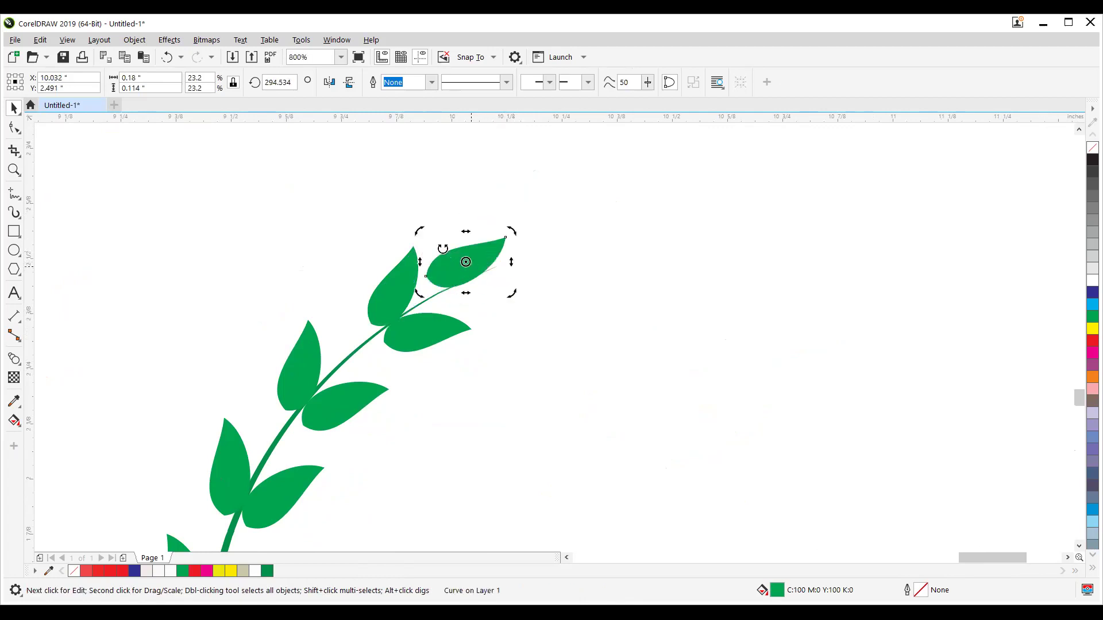
{"action": "left_click_drag", "start_coordinate": [419, 231], "coordinate": [411, 237]}
{"action": "left_click_drag", "start_coordinate": [449, 274], "coordinate": [804, 357]}
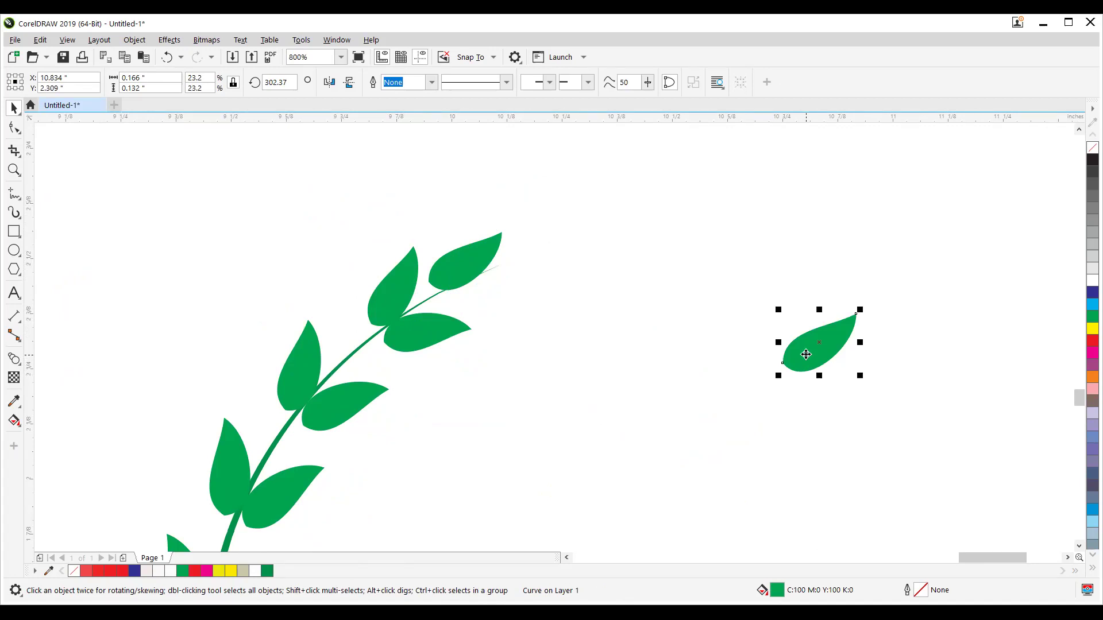
{"action": "key", "text": "Delete"}
{"action": "left_click", "coordinate": [464, 270]}
{"action": "scroll", "coordinate": [464, 272], "scroll_direction": "up", "scroll_amount": 1}
{"action": "left_click_drag", "start_coordinate": [440, 275], "coordinate": [456, 298]}
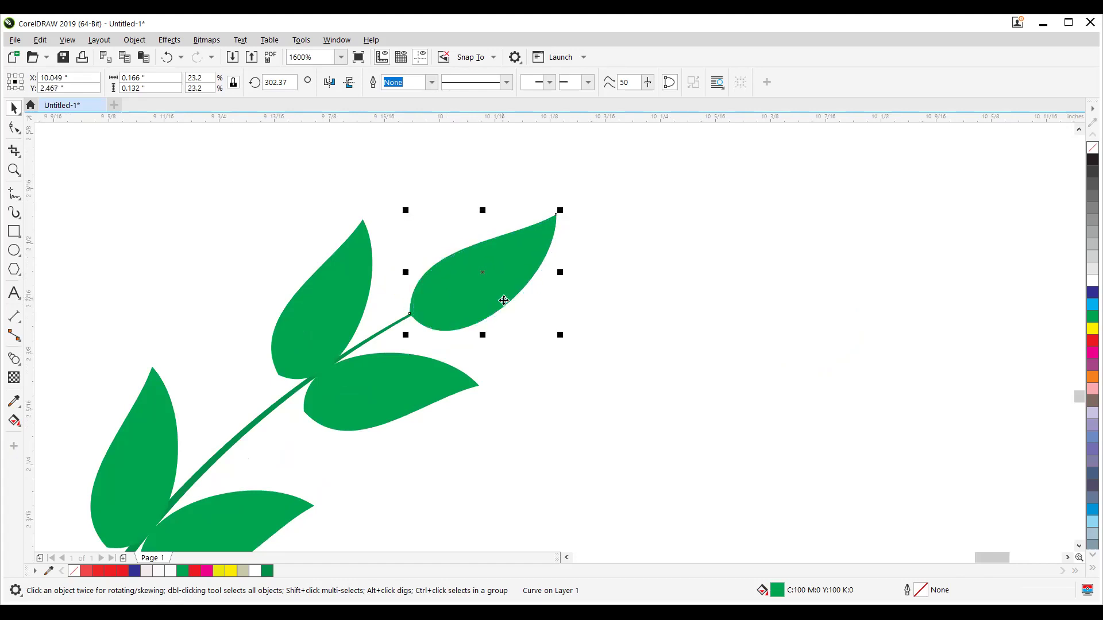
Reshape the end leaf with the Shape tool, adjusting its lower curve and extending its tip slightly outward.
{"action": "left_click", "coordinate": [14, 128]}
{"action": "left_click", "coordinate": [557, 217]}
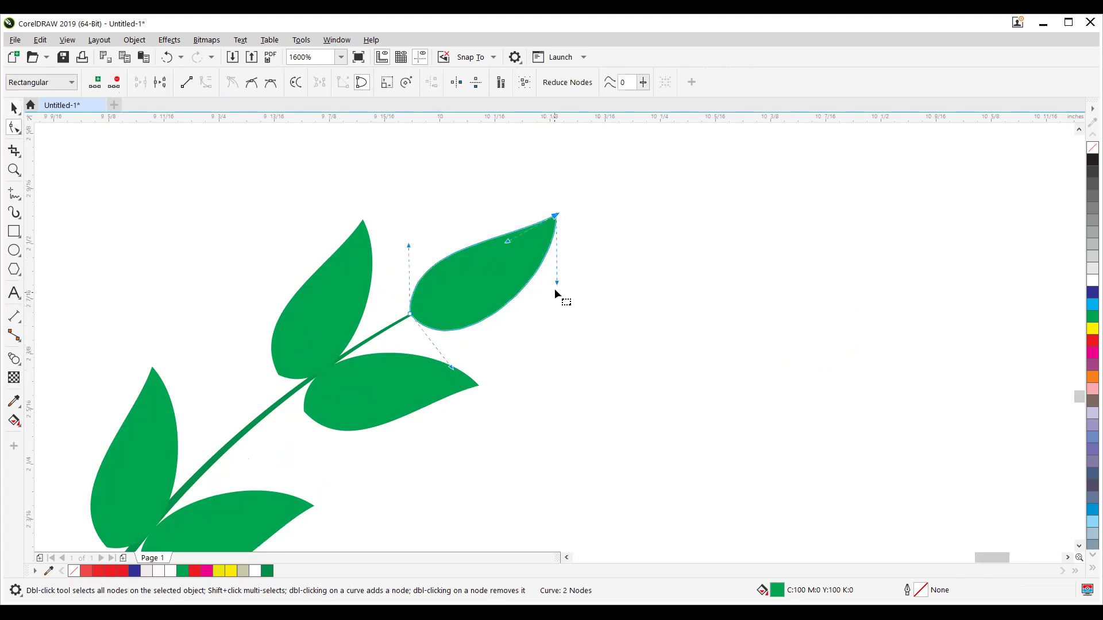
{"action": "left_click_drag", "start_coordinate": [557, 282], "coordinate": [520, 271]}
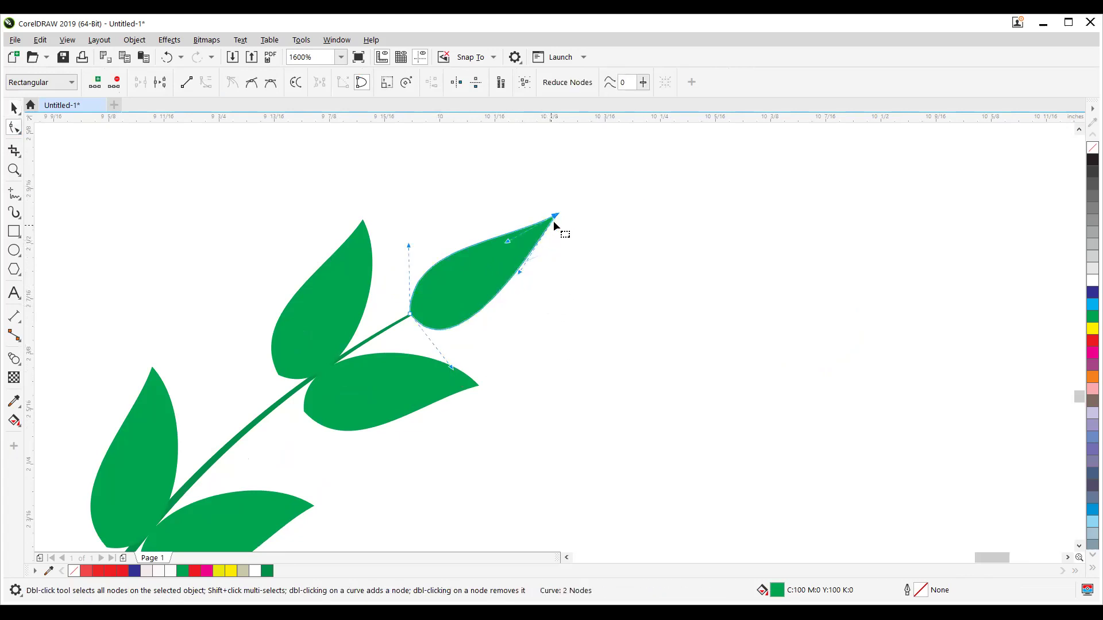
{"action": "left_click_drag", "start_coordinate": [556, 217], "coordinate": [566, 217]}
{"action": "left_click_drag", "start_coordinate": [511, 244], "coordinate": [540, 278]}
{"action": "left_click", "coordinate": [14, 108]}
{"action": "scroll", "coordinate": [548, 221], "scroll_direction": "down", "scroll_amount": 3}
{"action": "scroll", "coordinate": [549, 236], "scroll_direction": "up", "scroll_amount": 1}
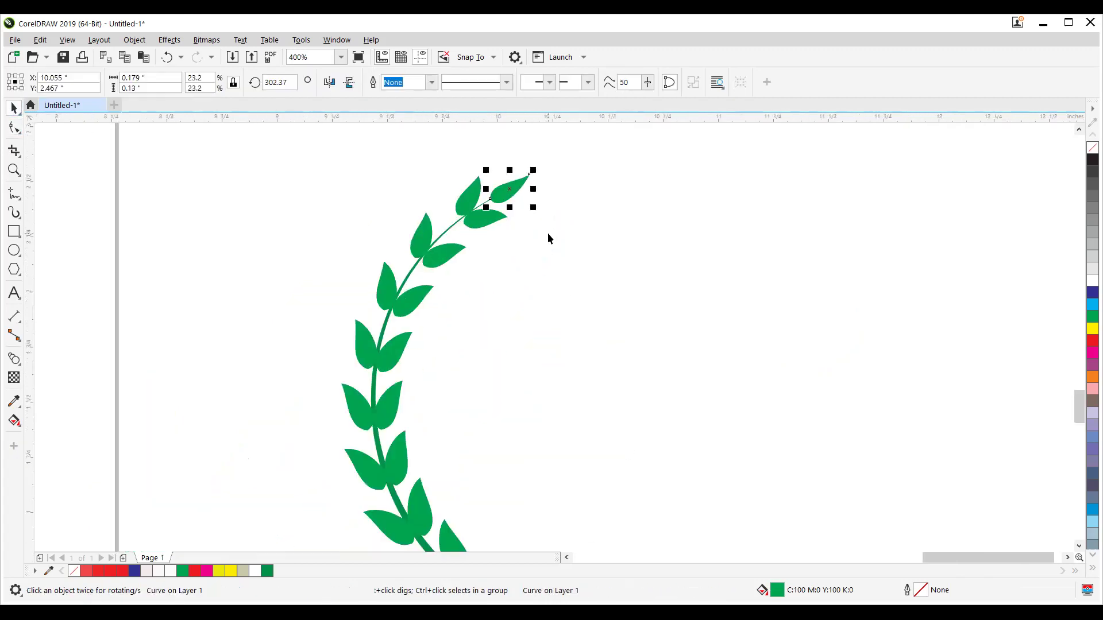
Check the branch's objects in Wireframe view, restore the Enhanced display, and group all parts of the branch.
{"action": "scroll", "coordinate": [549, 247], "scroll_direction": "down", "scroll_amount": 3}
{"action": "left_click_drag", "start_coordinate": [442, 209], "coordinate": [598, 387]}
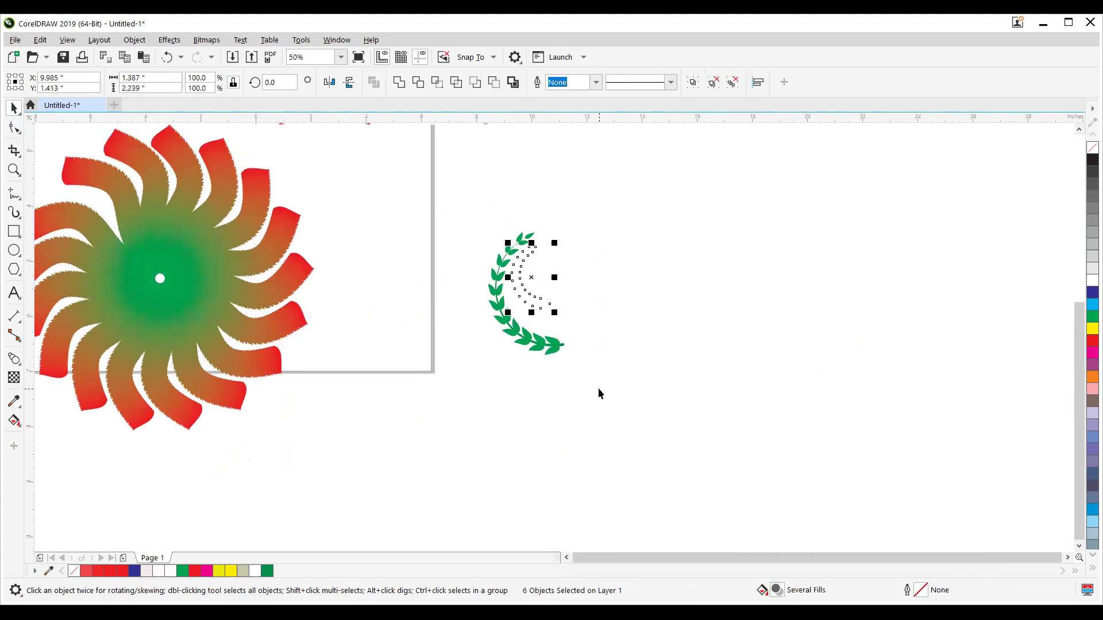
{"action": "left_click", "coordinate": [522, 433]}
{"action": "left_click", "coordinate": [532, 290]}
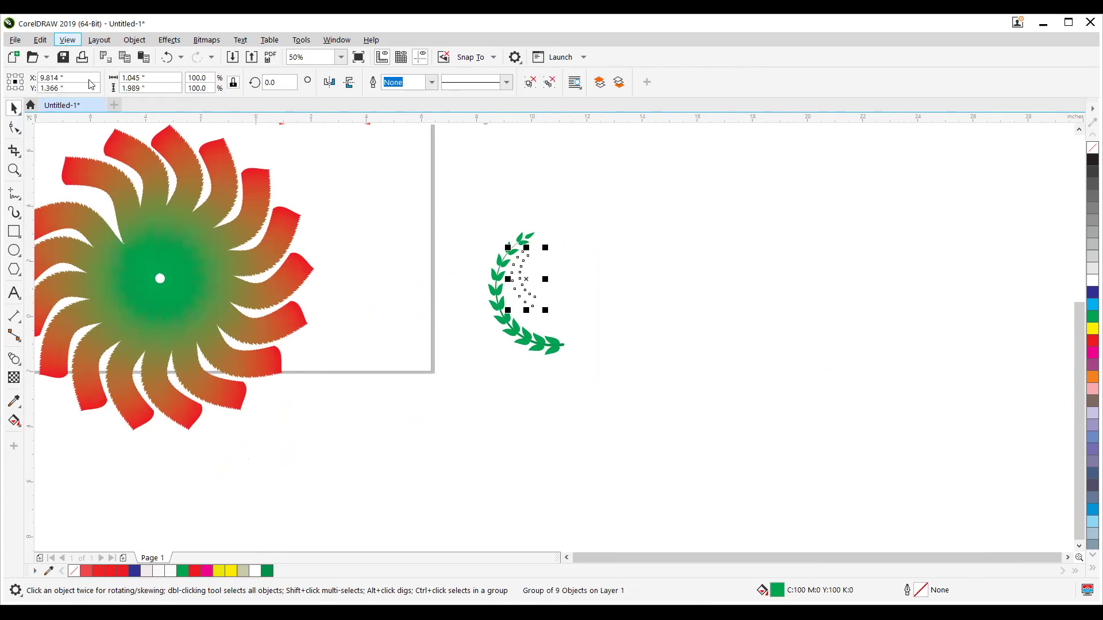
{"action": "left_click", "coordinate": [67, 40]}
{"action": "left_click", "coordinate": [91, 57]}
{"action": "left_click", "coordinate": [569, 343]}
{"action": "key", "text": "shift+F9"}
{"action": "left_click_drag", "start_coordinate": [490, 222], "coordinate": [605, 392]}
{"action": "key", "text": "ctrl+g"}
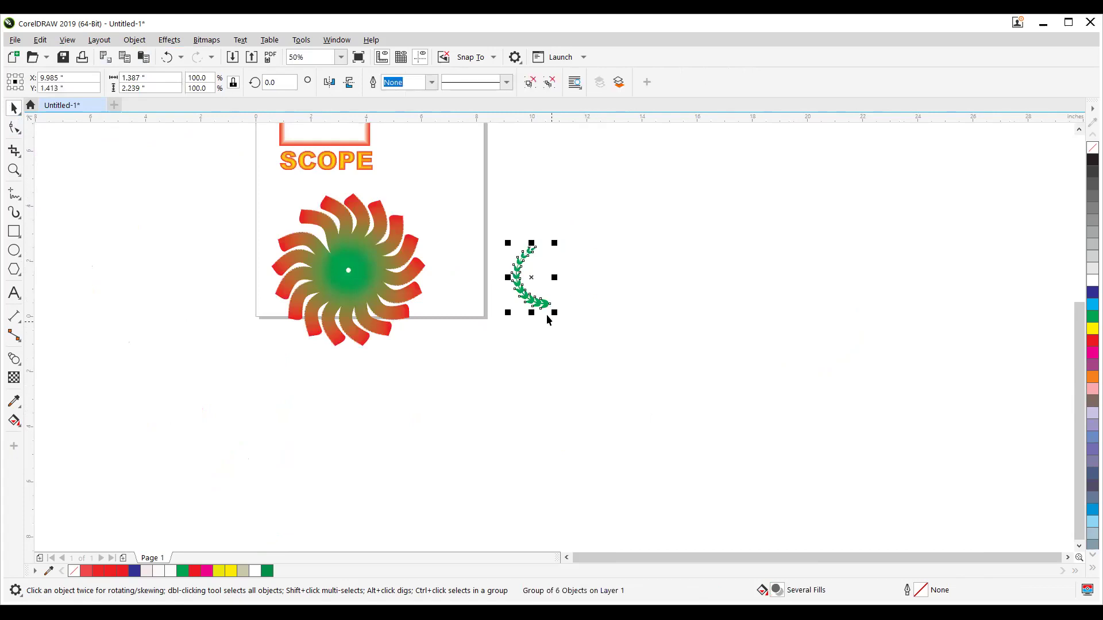
Place a horizontally mirrored copy opposite the branch to form a wreath, and stretch both upward to about 2.69 inches high.
{"action": "left_click_drag", "start_coordinate": [508, 277], "coordinate": [529, 442]}
{"action": "right_click", "coordinate": [578, 281]}
{"action": "scroll", "coordinate": [529, 328], "scroll_direction": "up", "scroll_amount": 2}
{"action": "left_click_drag", "start_coordinate": [636, 375], "coordinate": [651, 374]}
{"action": "scroll", "coordinate": [633, 440], "scroll_direction": "down", "scroll_amount": 1}
{"action": "left_click_drag", "start_coordinate": [487, 232], "coordinate": [712, 425]}
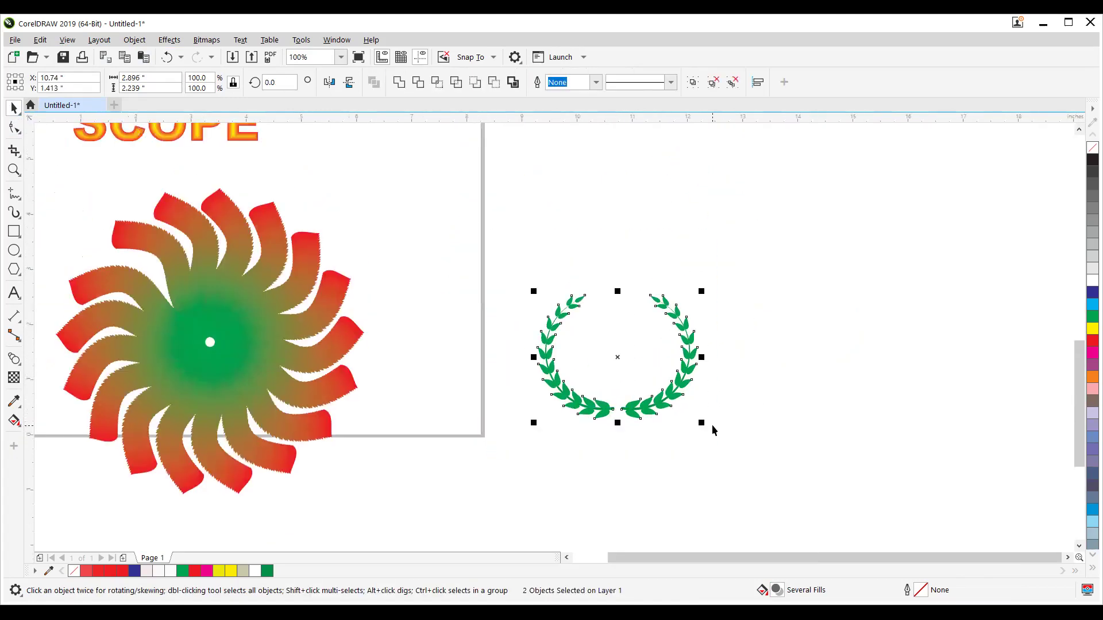
{"action": "left_click_drag", "start_coordinate": [619, 291], "coordinate": [618, 267]}
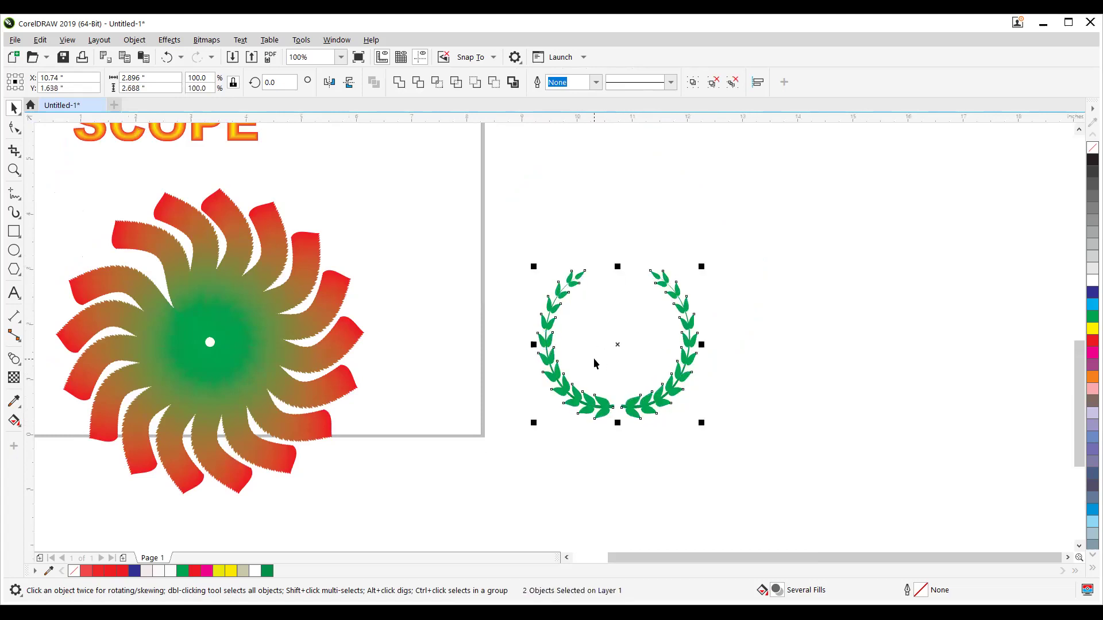
Add the artistic text "50" above the wreath and scale it up to about 163 pt.
{"action": "left_click", "coordinate": [13, 293]}
{"action": "left_click", "coordinate": [614, 190]}
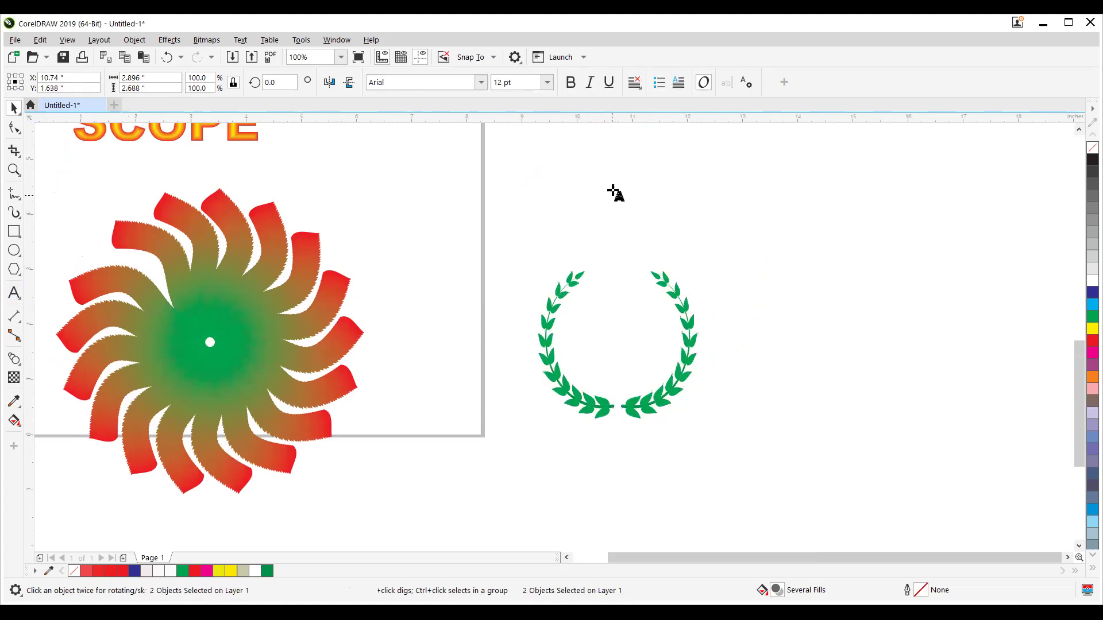
{"action": "type", "text": "50"}
{"action": "key", "text": "ctrl+space"}
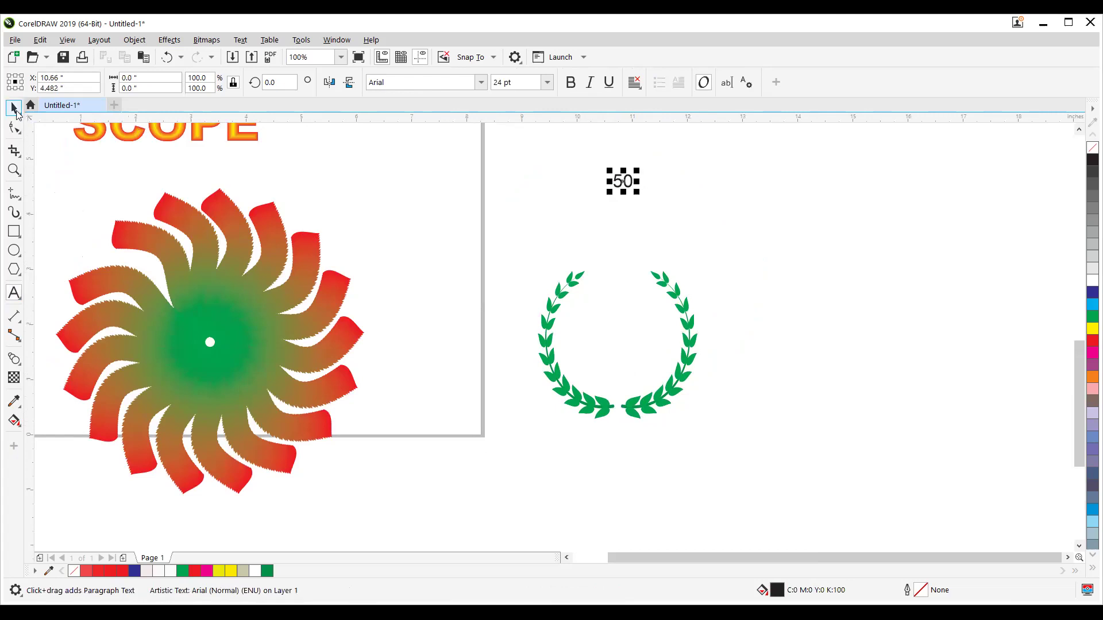
{"action": "left_click_drag", "start_coordinate": [609, 194], "coordinate": [505, 291]}
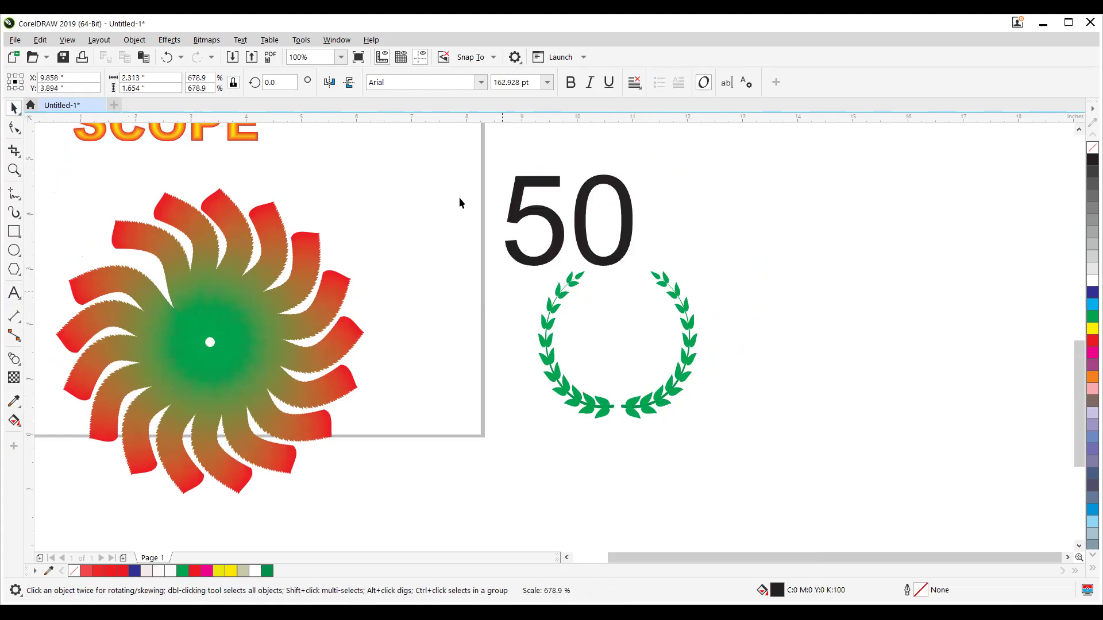
Set the "50" text in Times New Roman with bold and italic styling.
{"action": "left_click", "coordinate": [482, 83]}
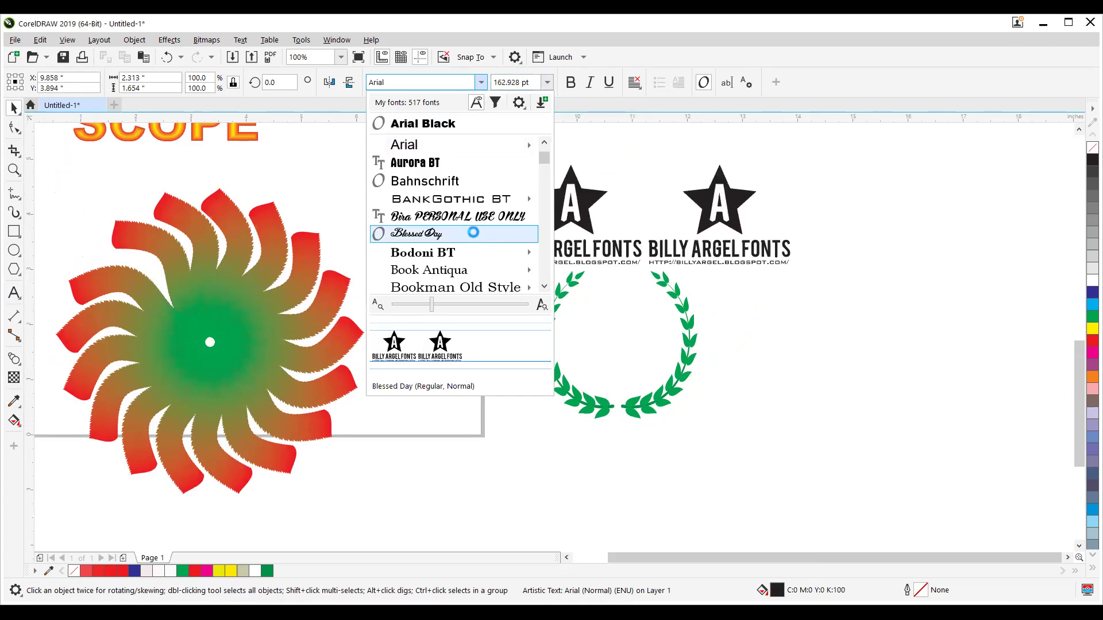
{"action": "scroll", "coordinate": [465, 252], "scroll_direction": "down", "scroll_amount": 3}
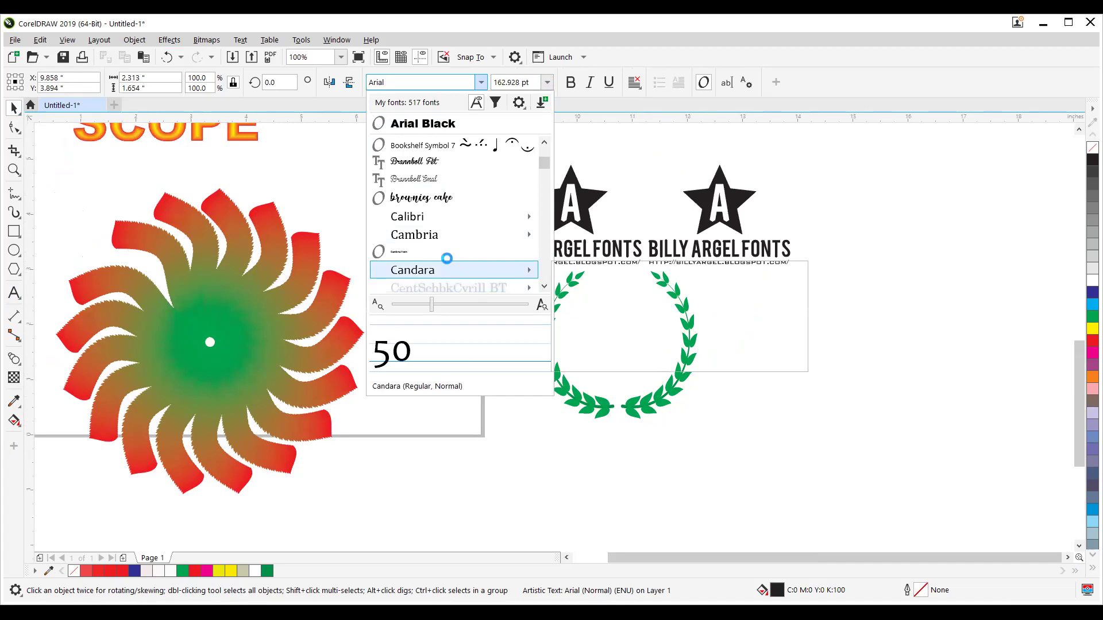
{"action": "scroll", "coordinate": [448, 276], "scroll_direction": "down", "scroll_amount": 6}
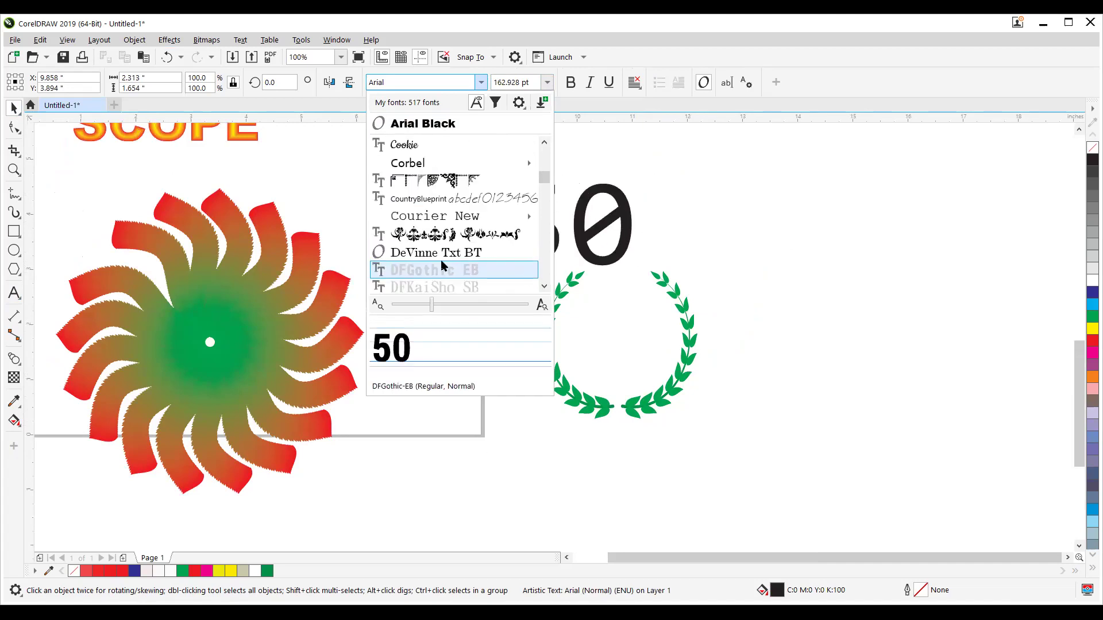
{"action": "scroll", "coordinate": [440, 258], "scroll_direction": "down", "scroll_amount": 3}
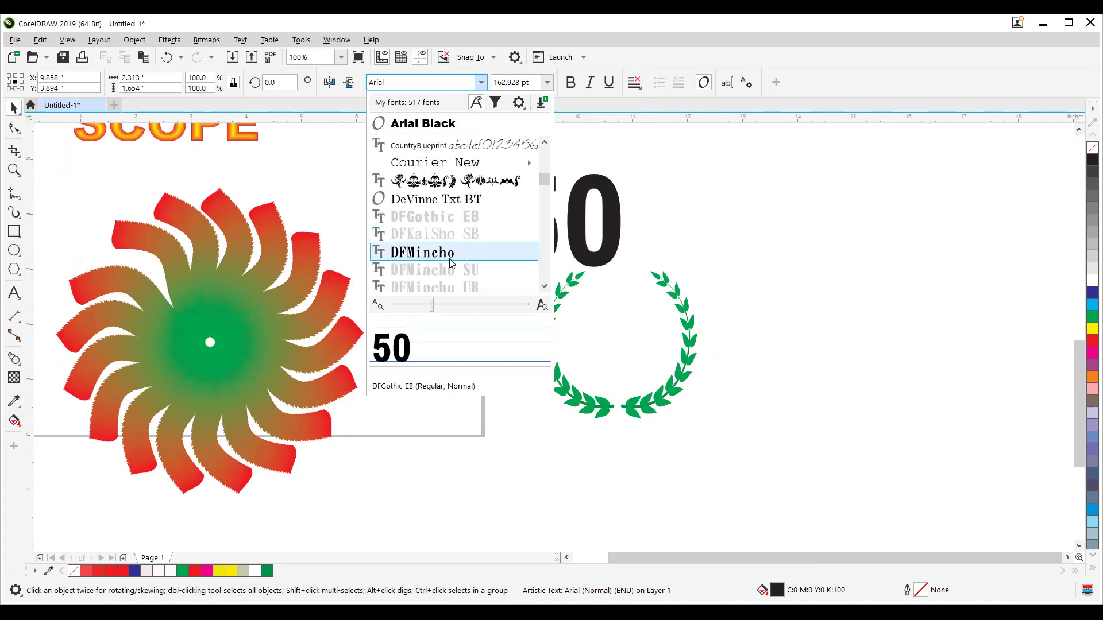
{"action": "scroll", "coordinate": [451, 263], "scroll_direction": "down", "scroll_amount": 3}
{"action": "scroll", "coordinate": [449, 268], "scroll_direction": "down", "scroll_amount": 5}
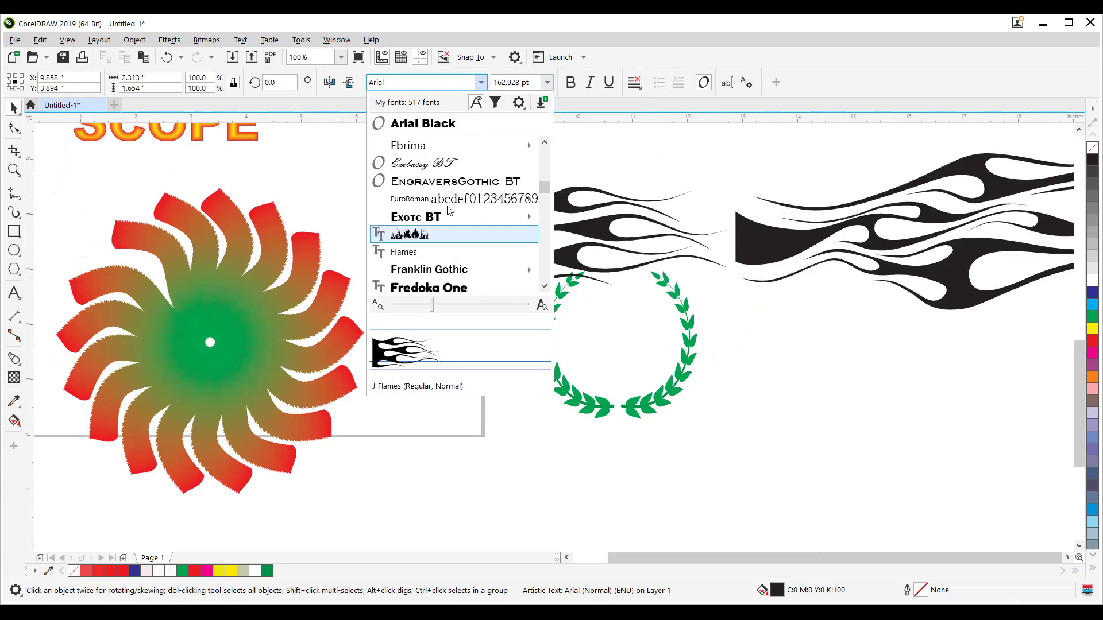
{"action": "scroll", "coordinate": [449, 286], "scroll_direction": "down", "scroll_amount": 3}
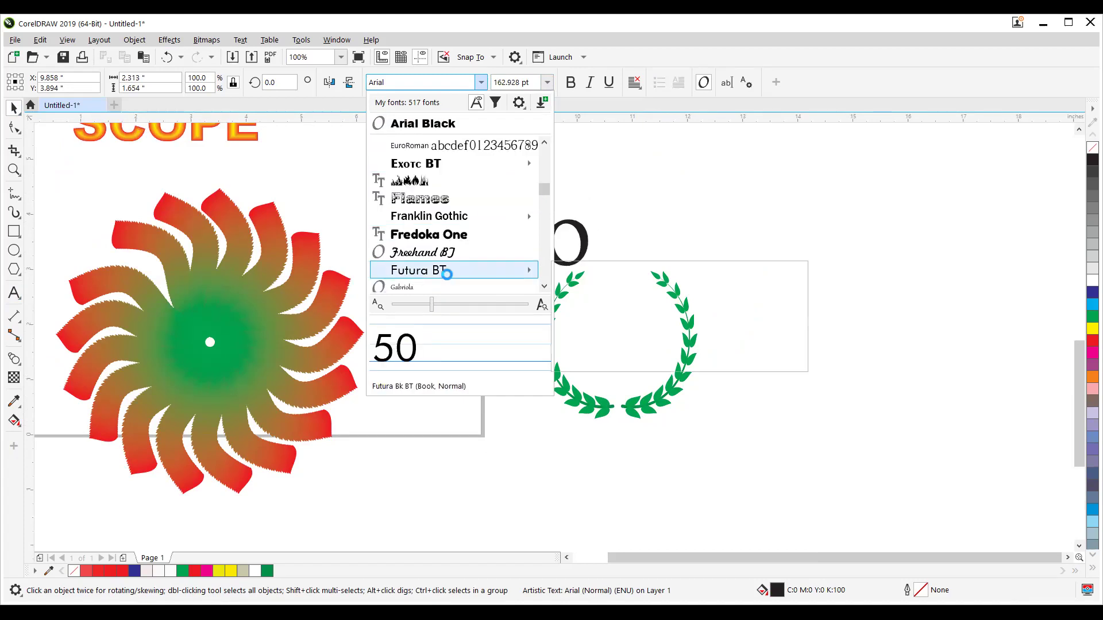
{"action": "scroll", "coordinate": [447, 274], "scroll_direction": "down", "scroll_amount": 15}
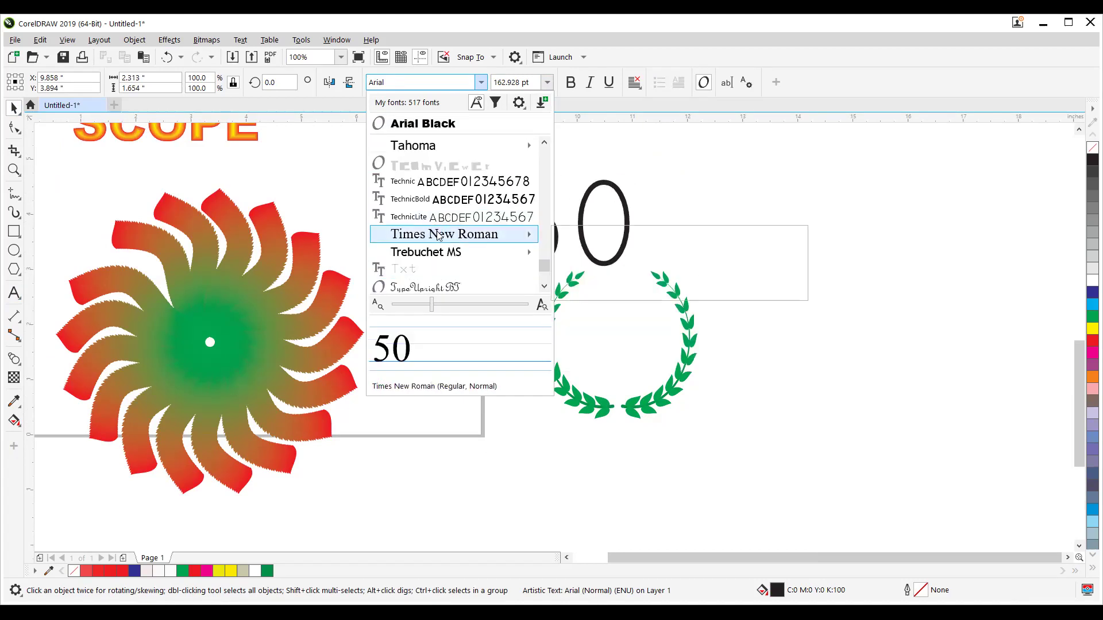
{"action": "key", "text": "Return"}
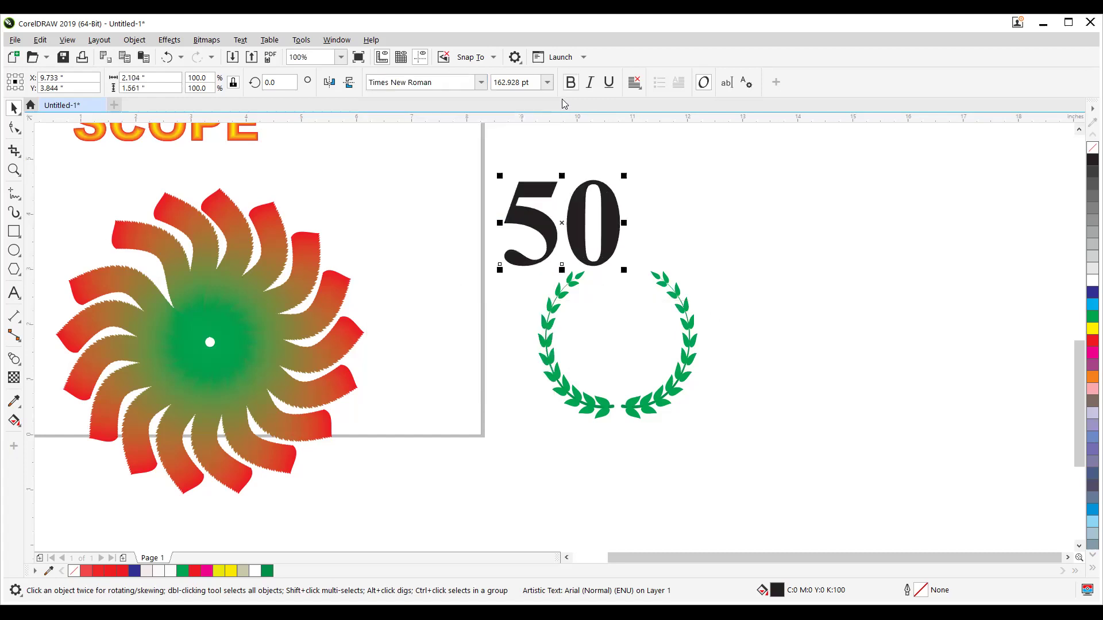
{"action": "left_click", "coordinate": [570, 83]}
{"action": "left_click", "coordinate": [571, 82]}
{"action": "left_click", "coordinate": [589, 82]}
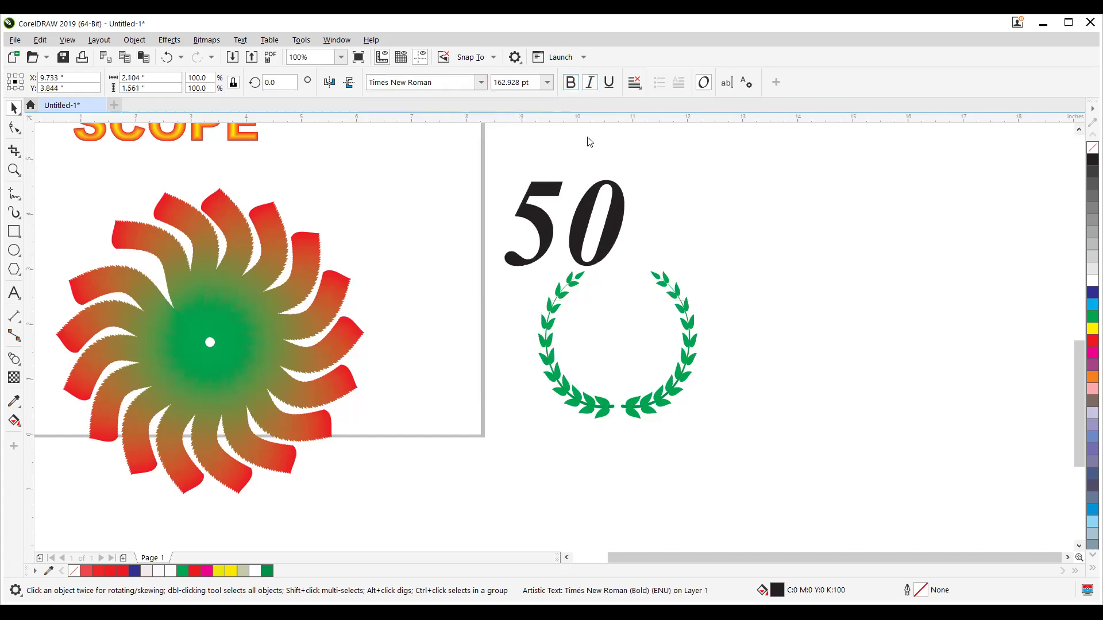
Move the "50" inside the laurel wreath and tighten the spacing between its digits with the Shape tool.
{"action": "left_click_drag", "start_coordinate": [563, 225], "coordinate": [559, 309]}
{"action": "scroll", "coordinate": [636, 335], "scroll_direction": "up", "scroll_amount": 1}
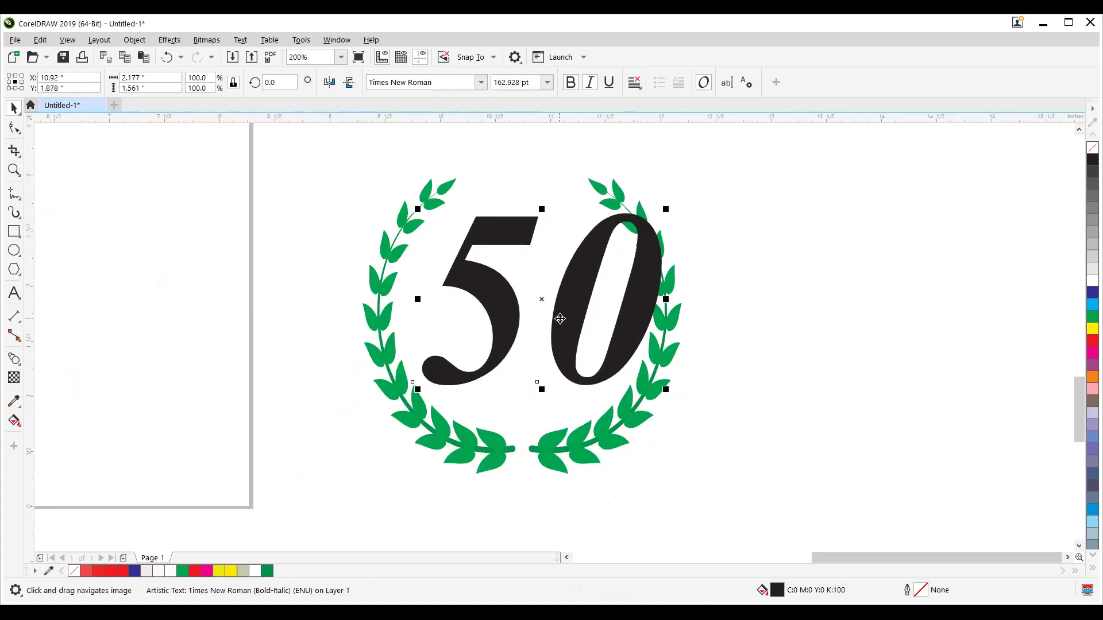
{"action": "left_click", "coordinate": [18, 131]}
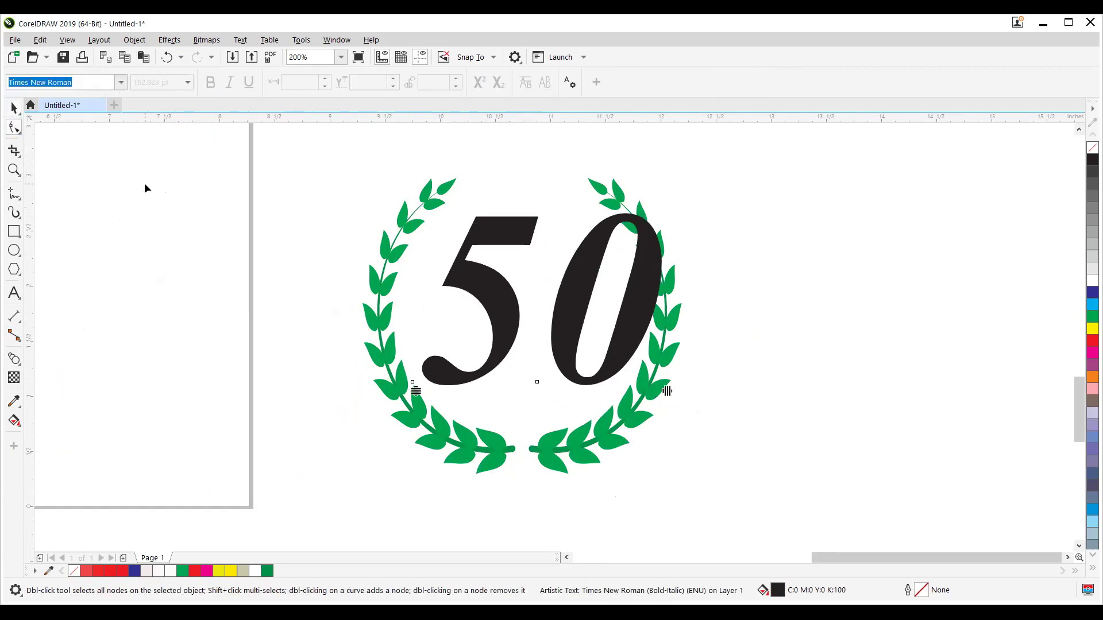
{"action": "left_click_drag", "start_coordinate": [667, 390], "coordinate": [639, 396]}
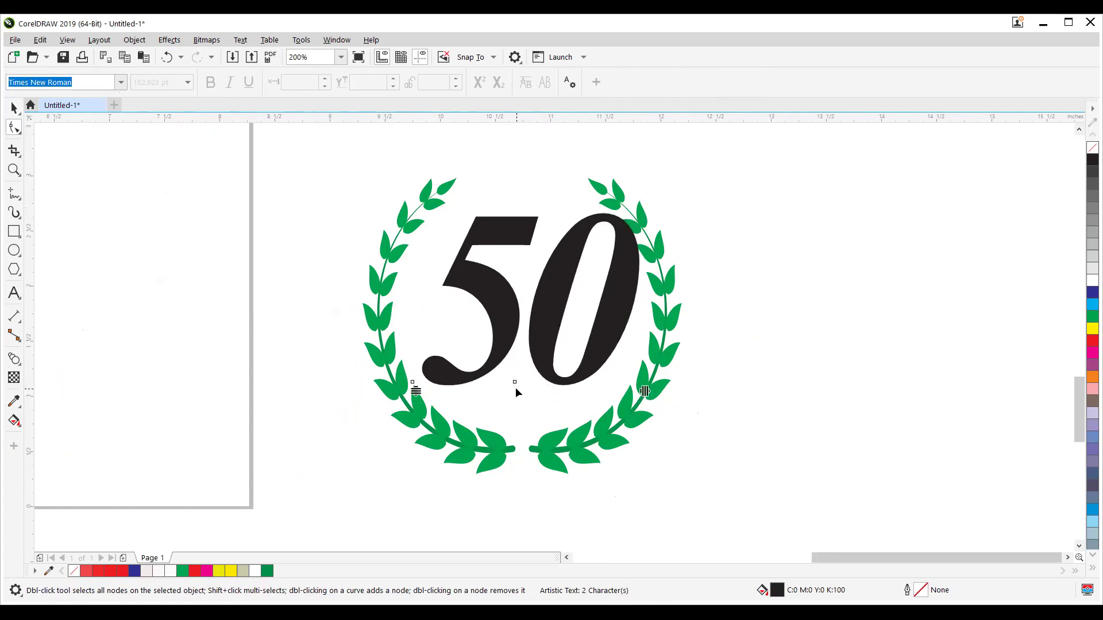
Skew the "50" to slightly reduce its slant and center it within the wreath.
{"action": "left_click", "coordinate": [13, 107]}
{"action": "left_click", "coordinate": [495, 292]}
{"action": "left_click_drag", "start_coordinate": [532, 209], "coordinate": [516, 210]}
{"action": "left_click", "coordinate": [476, 288]}
{"action": "left_click_drag", "start_coordinate": [476, 289], "coordinate": [472, 285]}
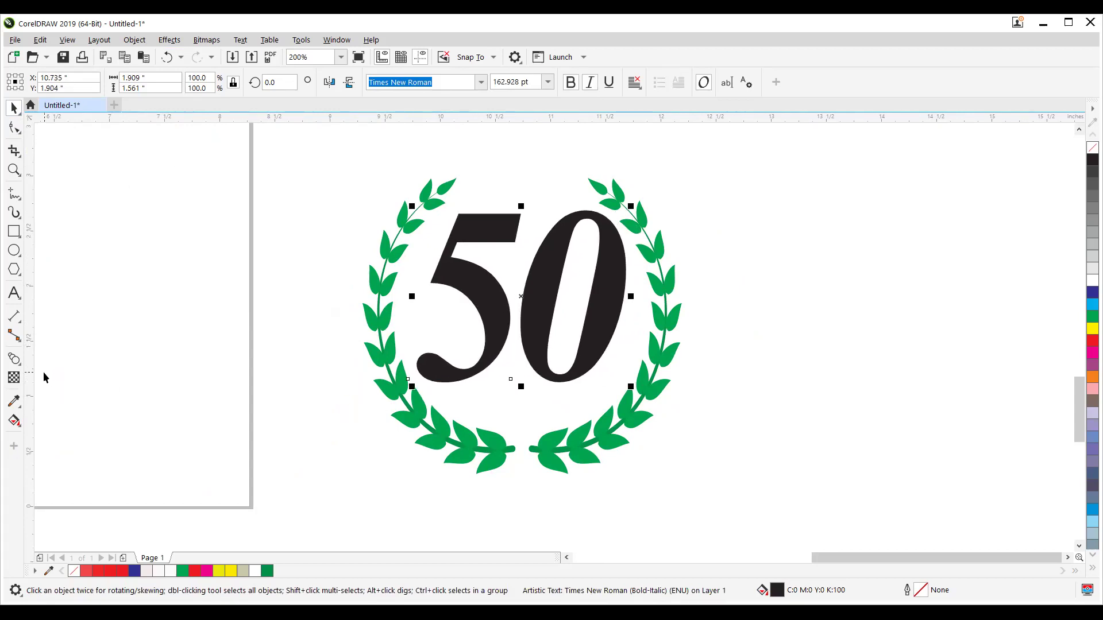
Apply a Contour running to the center of the "50", remove its fill and give it a red outline.
{"action": "left_click", "coordinate": [13, 360]}
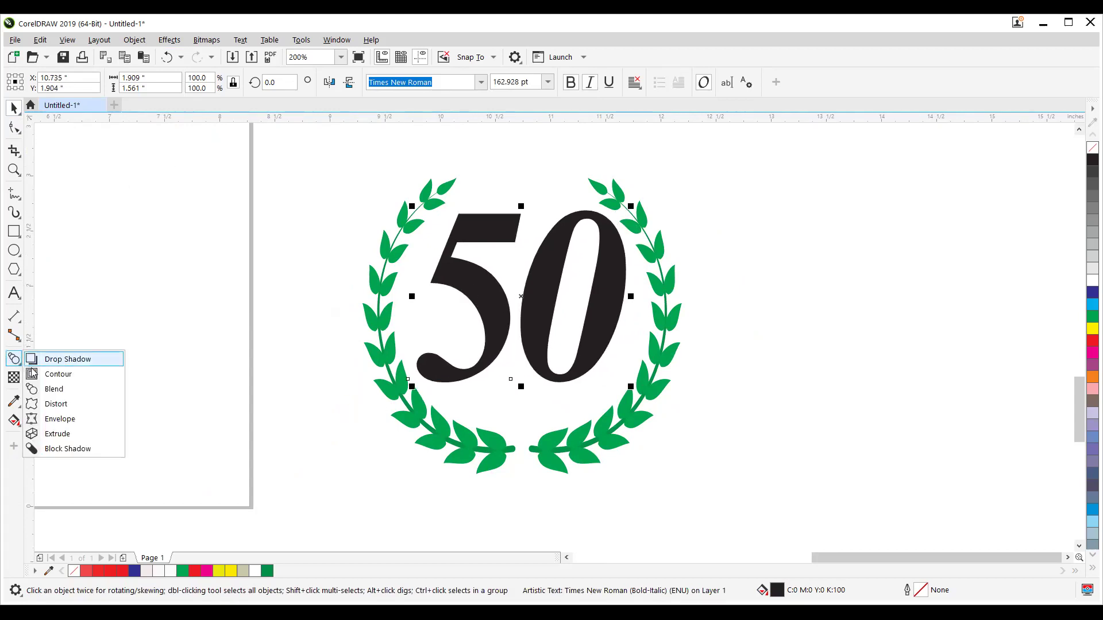
{"action": "left_click", "coordinate": [34, 379]}
{"action": "left_click_drag", "start_coordinate": [431, 297], "coordinate": [514, 295]}
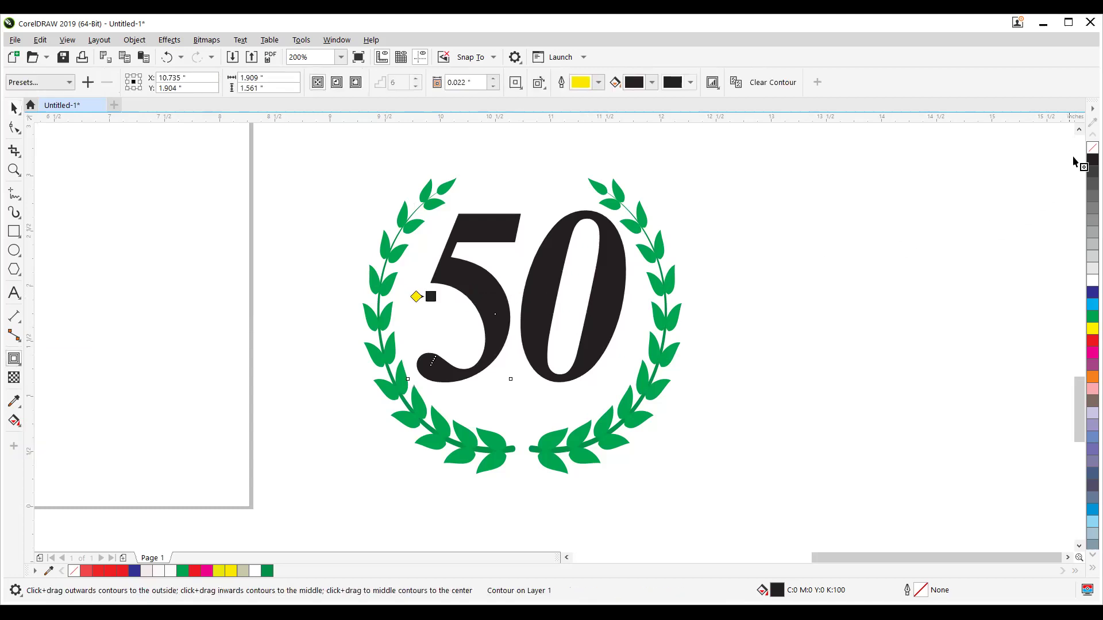
{"action": "left_click", "coordinate": [1089, 148]}
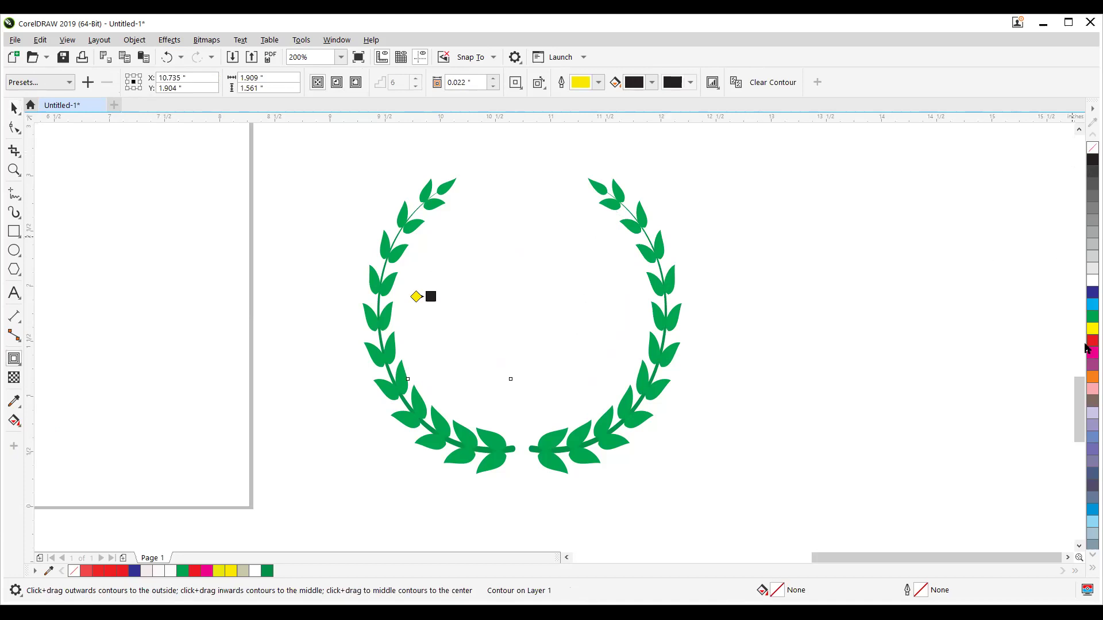
{"action": "right_click", "coordinate": [1091, 304]}
{"action": "right_click", "coordinate": [1091, 341]}
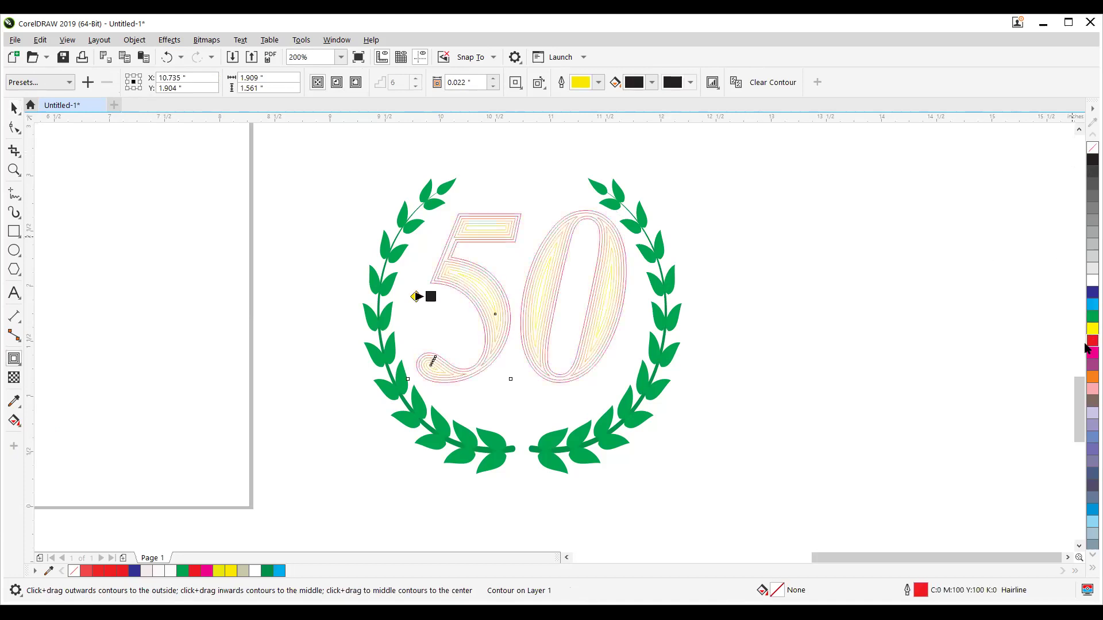
Set the contour's outline color to white and reduce the contour offset to about 0.001 inches for a smooth gradient.
{"action": "left_click", "coordinate": [598, 83]}
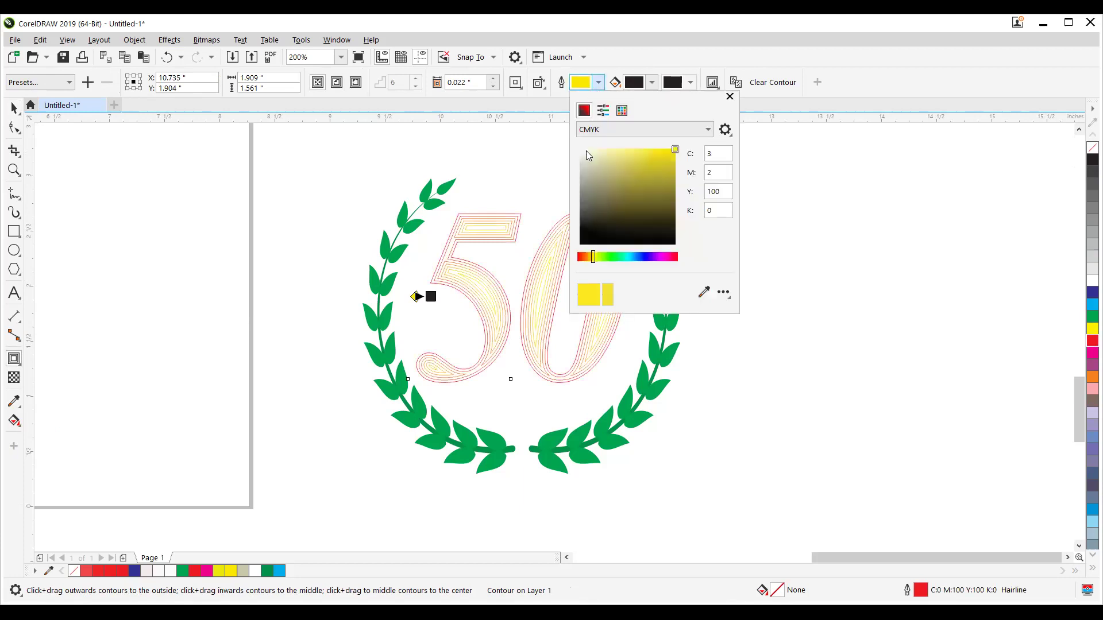
{"action": "left_click", "coordinate": [580, 150]}
{"action": "left_click", "coordinate": [598, 85]}
{"action": "scroll", "coordinate": [455, 291], "scroll_direction": "up", "scroll_amount": 4}
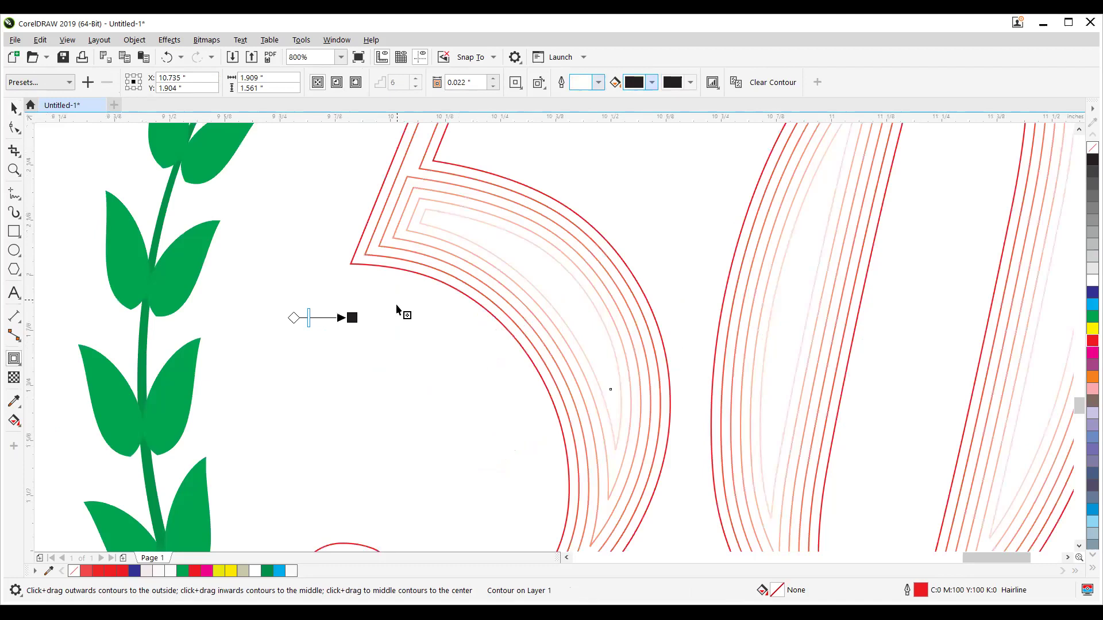
{"action": "left_click_drag", "start_coordinate": [310, 319], "coordinate": [346, 319]}
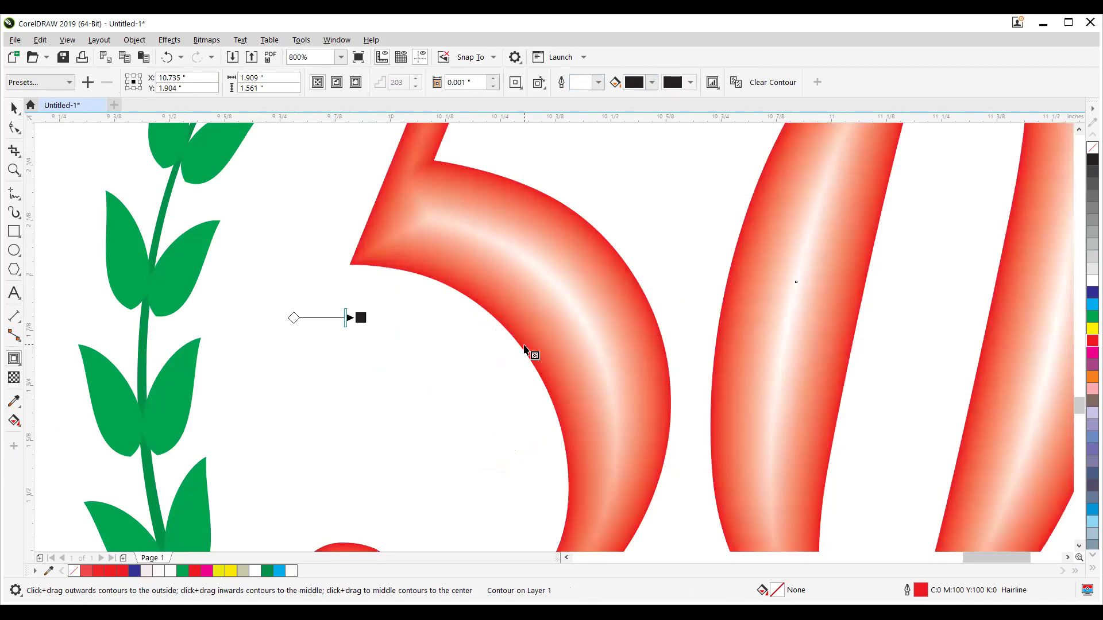
{"action": "scroll", "coordinate": [526, 347], "scroll_direction": "down", "scroll_amount": 4}
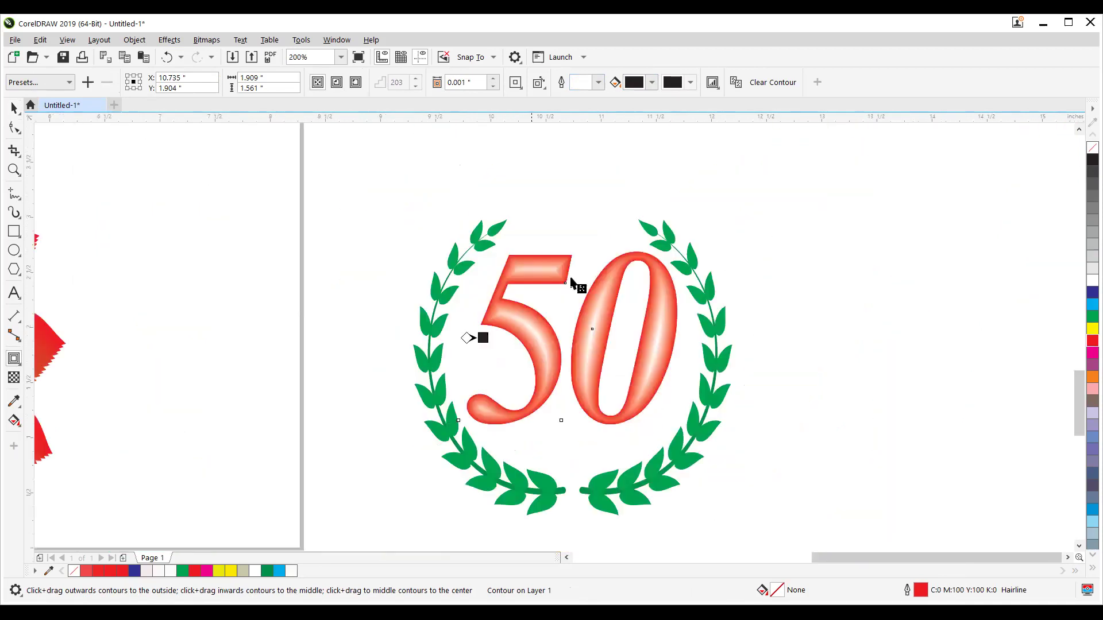
Recolor the outline of the contoured "50" green and shorten it from below to about 1.4 inches high.
{"action": "right_click", "coordinate": [1085, 318]}
{"action": "left_click", "coordinate": [13, 109]}
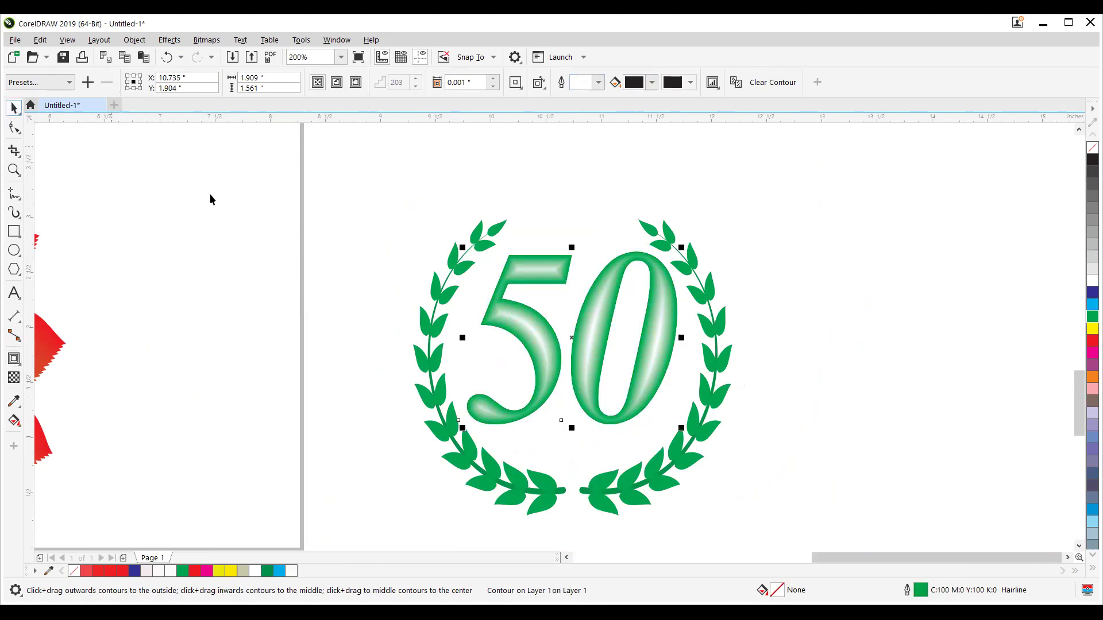
{"action": "mouse_move", "coordinate": [571, 427]}
{"action": "left_mouse_down"}
{"action": "mouse_move", "coordinate": [571, 386]}
{"action": "mouse_move", "coordinate": [571, 409]}
{"action": "mouse_move", "coordinate": [556, 415]}
{"action": "left_mouse_up"}
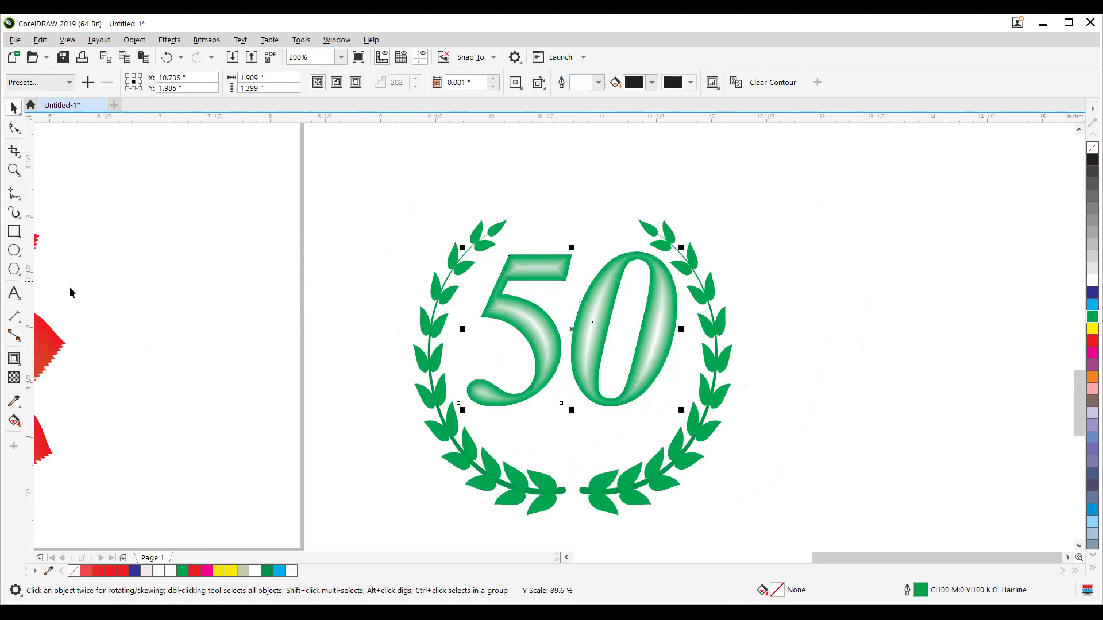
Add the artistic text "YEARS" in capitals beside the lower part of the wreath.
{"action": "left_click", "coordinate": [14, 293]}
{"action": "left_click", "coordinate": [379, 459]}
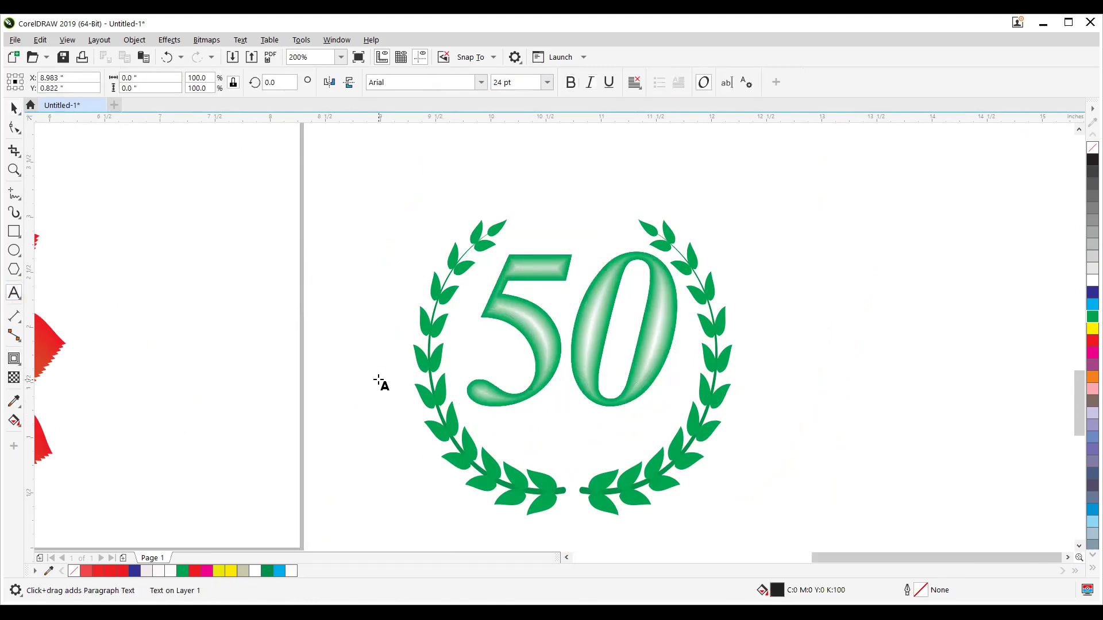
{"action": "type", "text": "yEARS"}
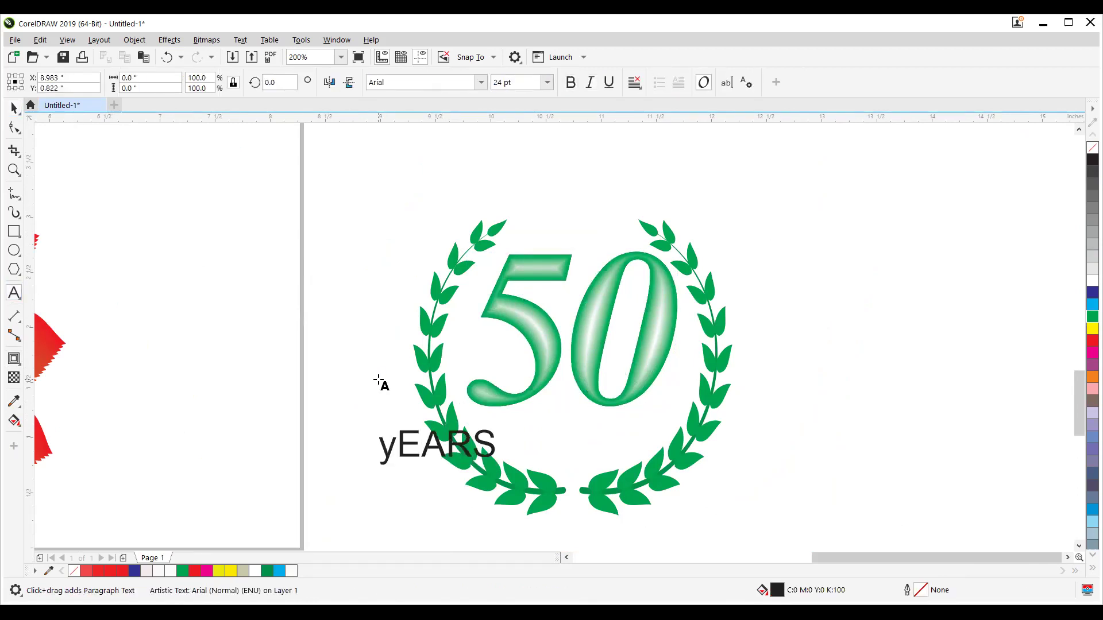
{"action": "key", "text": "ctrl+a"}
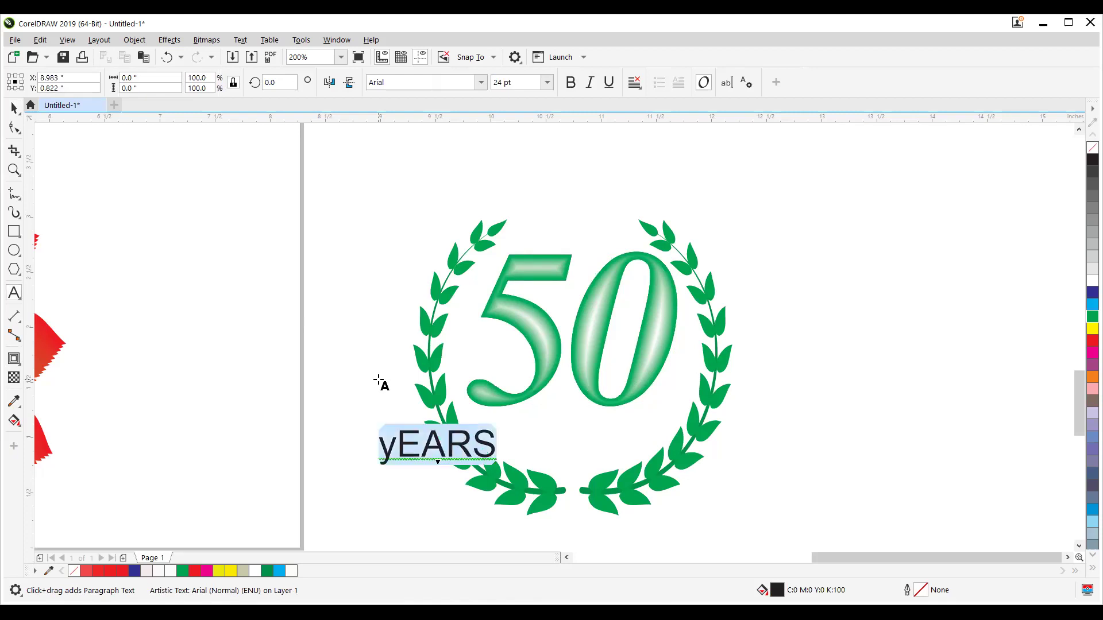
{"action": "type", "text": "YEARS"}
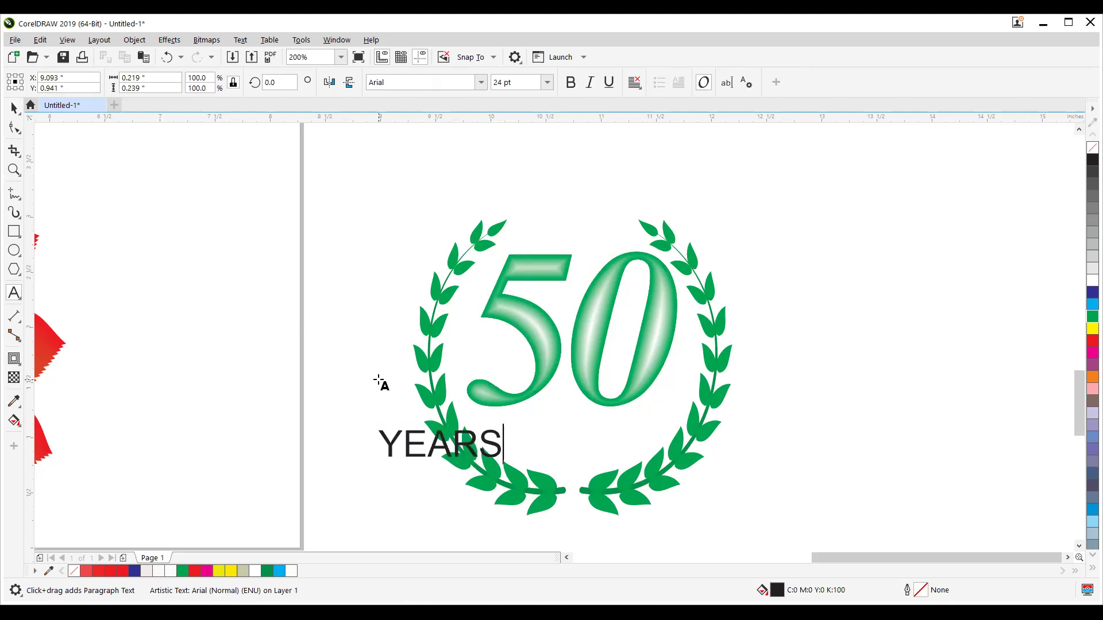
Format "YEARS" as bold italic Times New Roman and move it directly below the "50".
{"action": "left_click", "coordinate": [14, 109]}
{"action": "left_click", "coordinate": [570, 82]}
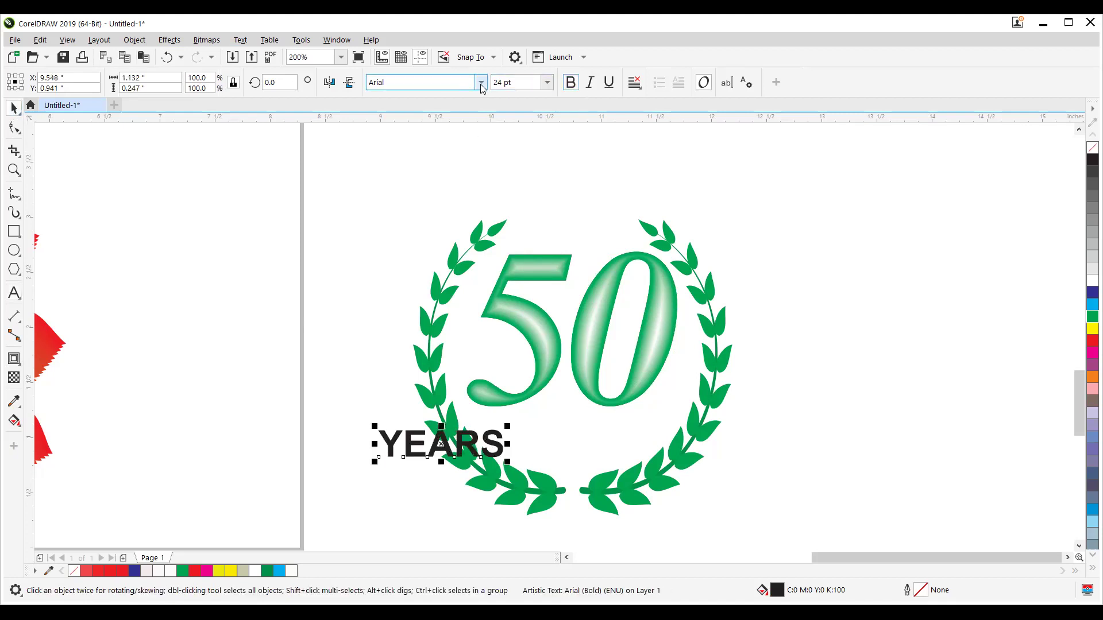
{"action": "left_click", "coordinate": [481, 83]}
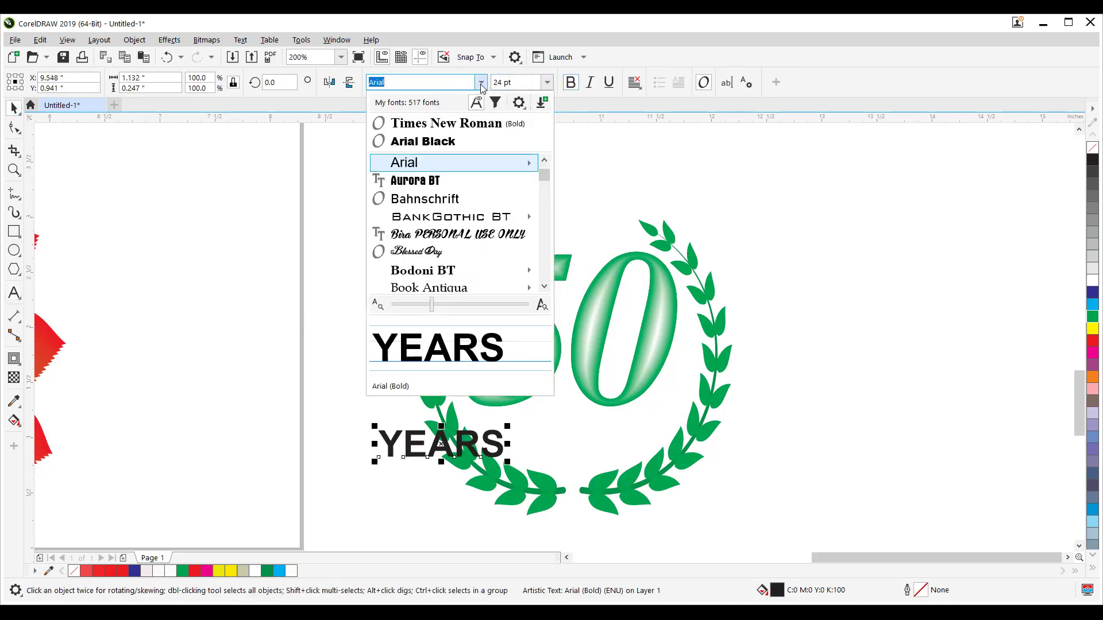
{"action": "left_click", "coordinate": [421, 124]}
{"action": "left_click", "coordinate": [590, 82]}
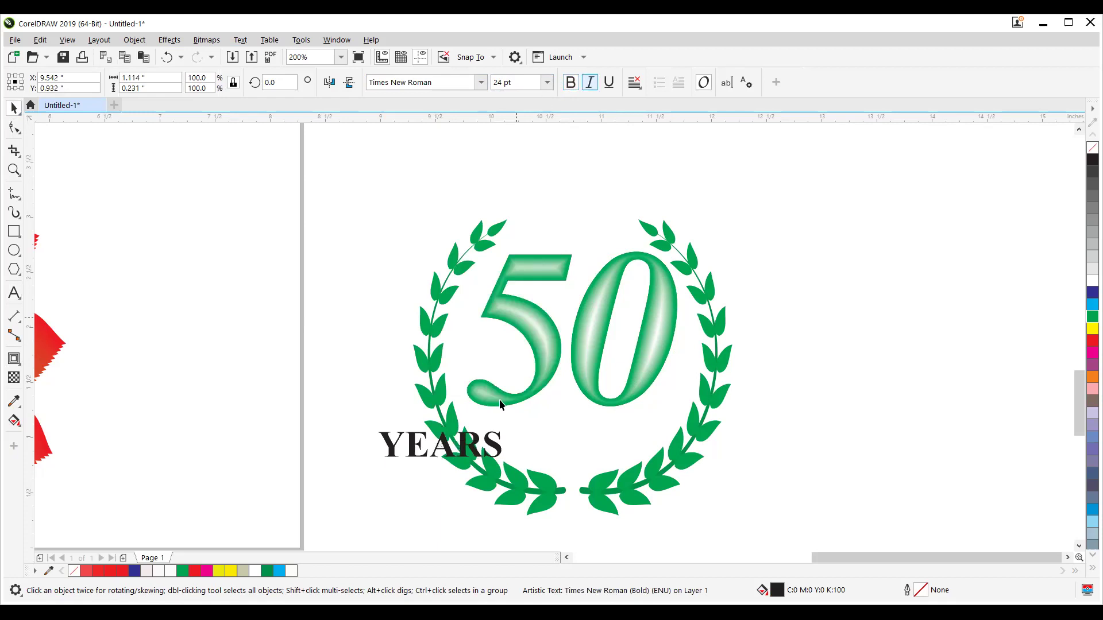
{"action": "left_click_drag", "start_coordinate": [443, 452], "coordinate": [558, 435]}
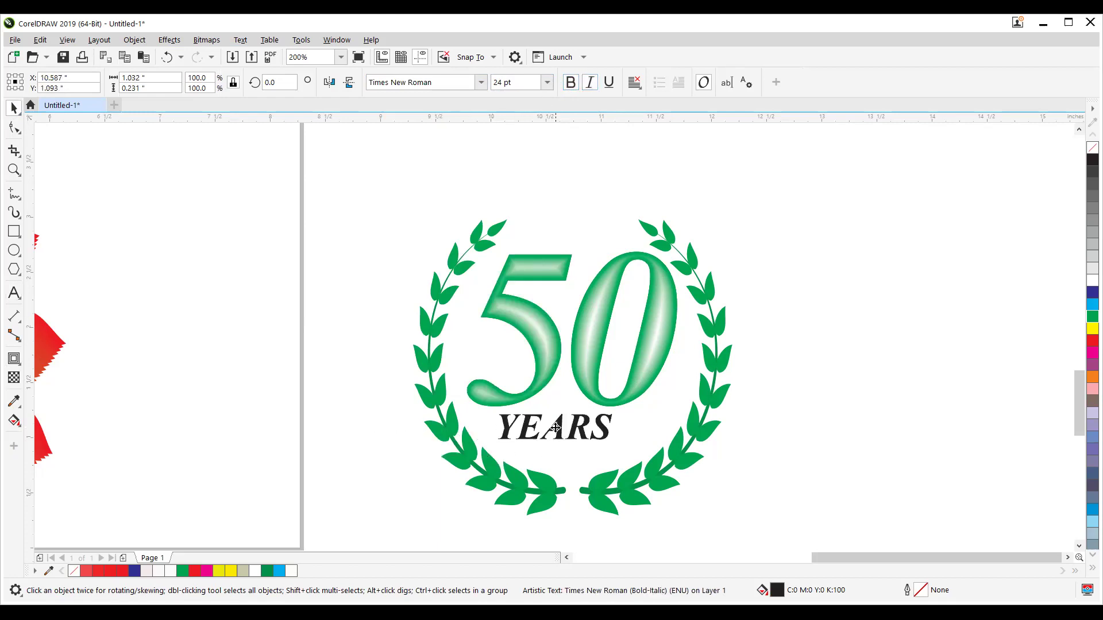
Change the case of "YEARS" to "Years" and scale the text up to about 33.4 pt beneath the "50".
{"action": "double_click", "coordinate": [556, 428]}
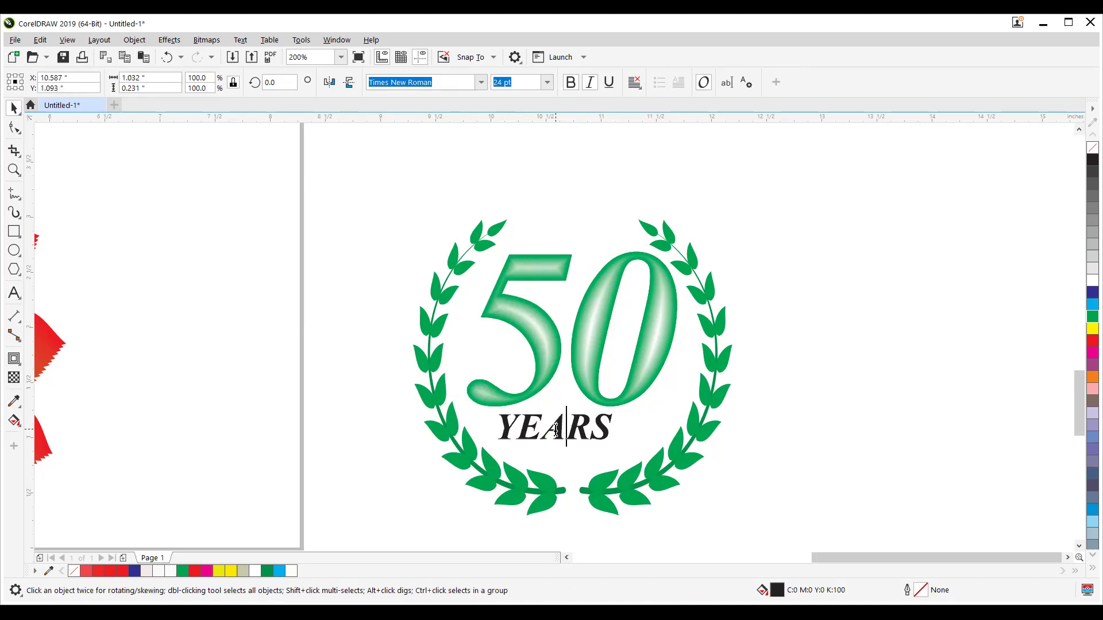
{"action": "key", "text": "ctrl+a"}
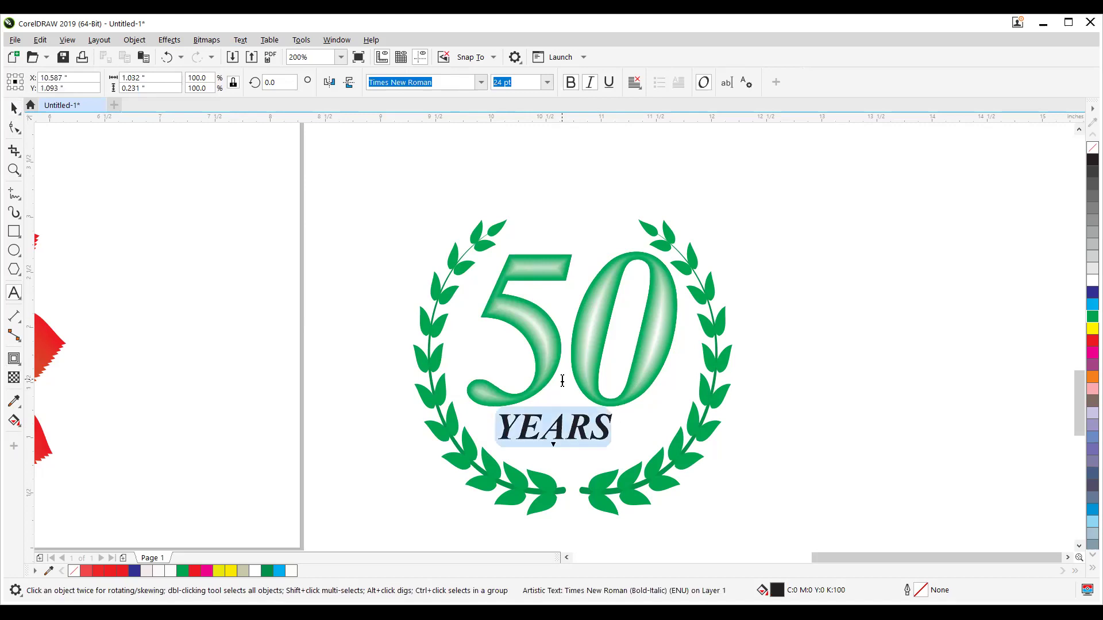
{"action": "key", "text": "shift+F3"}
{"action": "left_click", "coordinate": [492, 317]}
{"action": "left_click", "coordinate": [515, 355]}
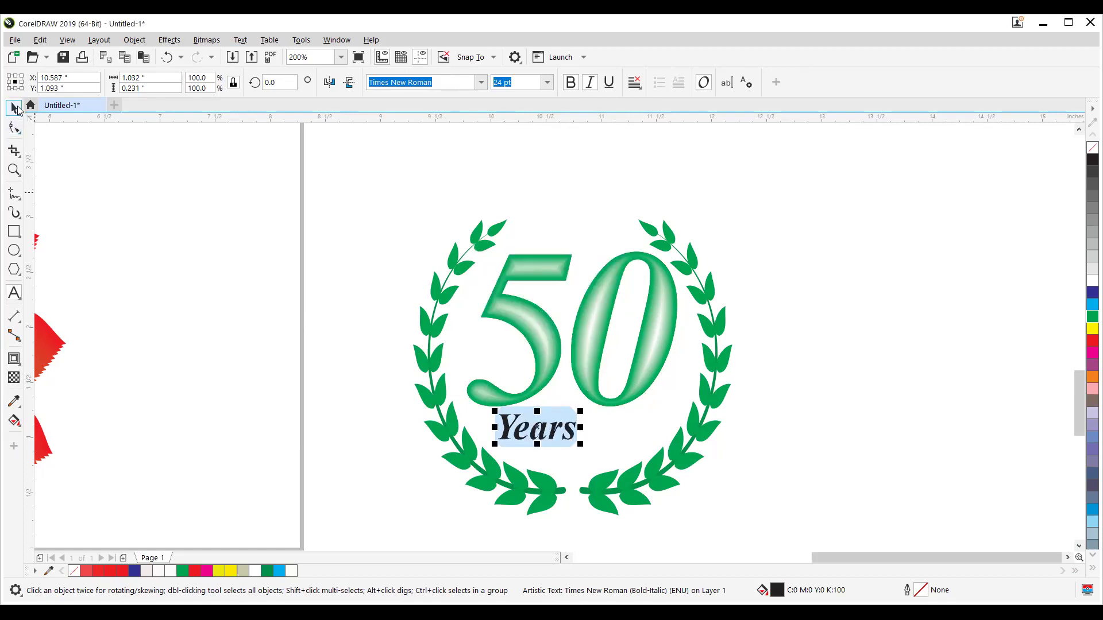
{"action": "left_click", "coordinate": [13, 108]}
{"action": "left_click_drag", "start_coordinate": [598, 406], "coordinate": [554, 362]}
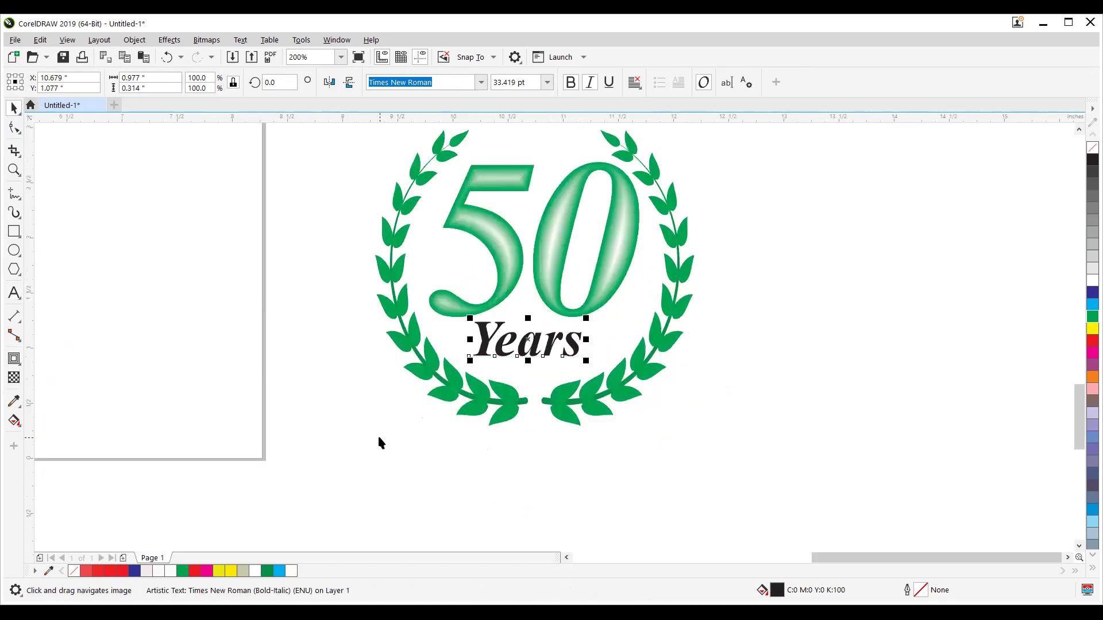
Fill the word "Years" beneath the "50" with red.
{"action": "left_click_drag", "start_coordinate": [316, 369], "coordinate": [307, 397]}
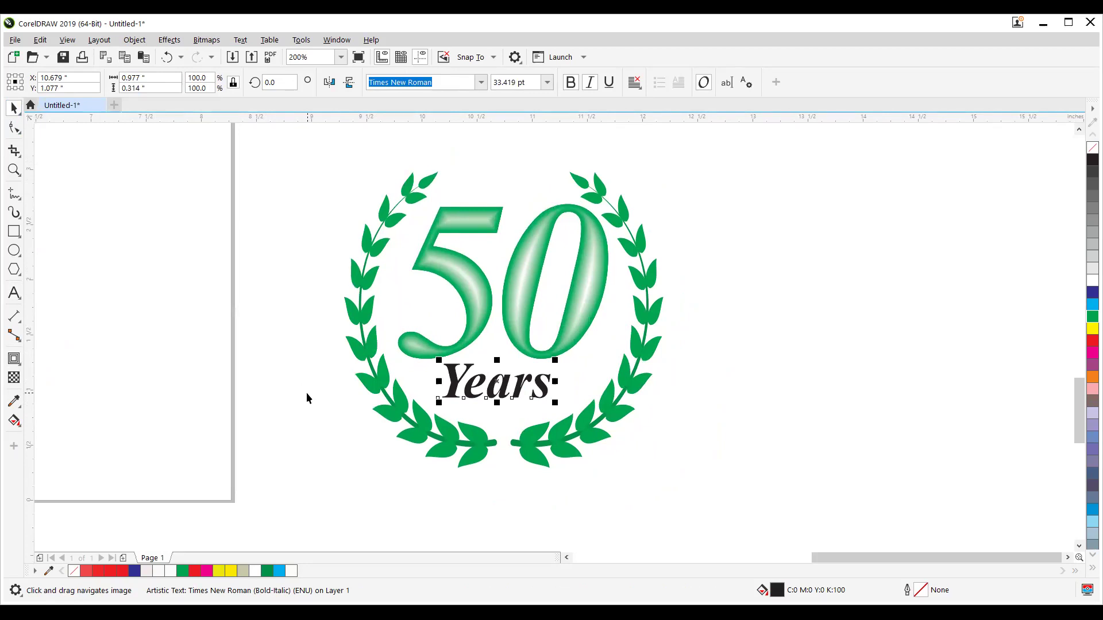
{"action": "left_click", "coordinate": [285, 140]}
{"action": "left_click", "coordinate": [490, 401]}
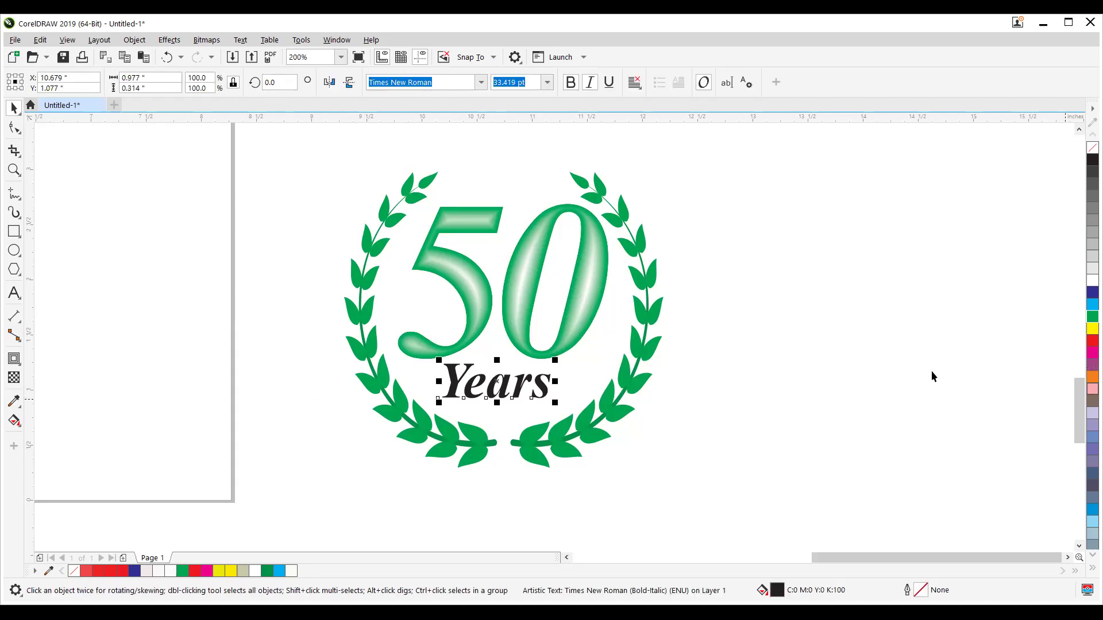
{"action": "left_click", "coordinate": [706, 394]}
{"action": "left_click", "coordinate": [506, 386]}
{"action": "left_click", "coordinate": [1088, 342]}
Group the wreath, "50" and "Years", and move the emblem up beside the page to about X 11.19", Y 8.49".
{"action": "left_click_drag", "start_coordinate": [695, 484], "coordinate": [301, 137]}
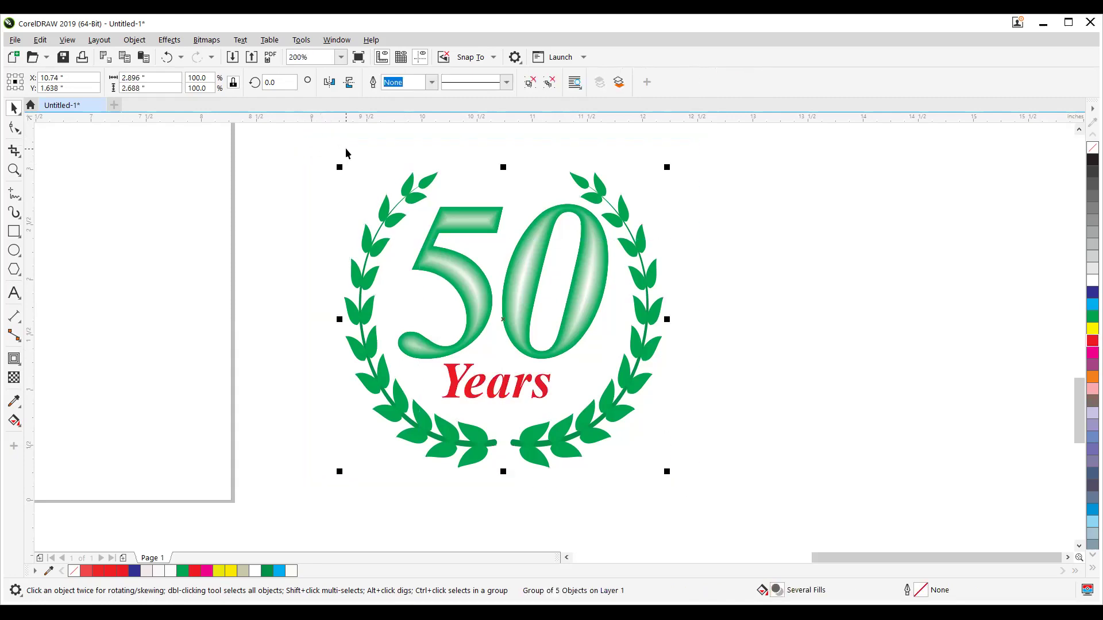
{"action": "key", "text": "shift+F4"}
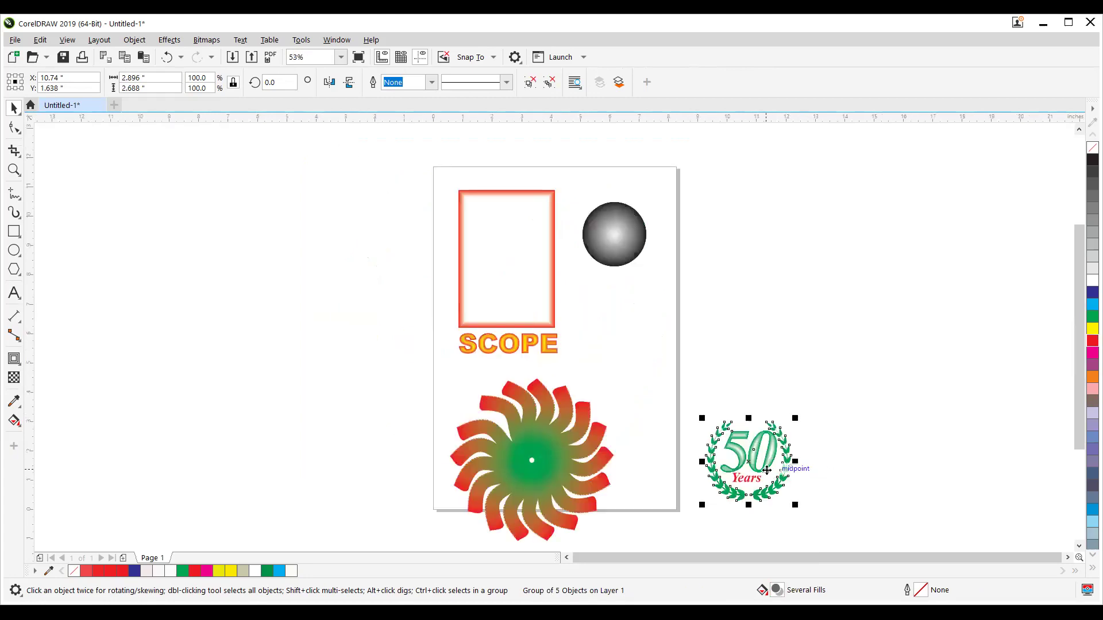
{"action": "left_click_drag", "start_coordinate": [773, 434], "coordinate": [767, 357]}
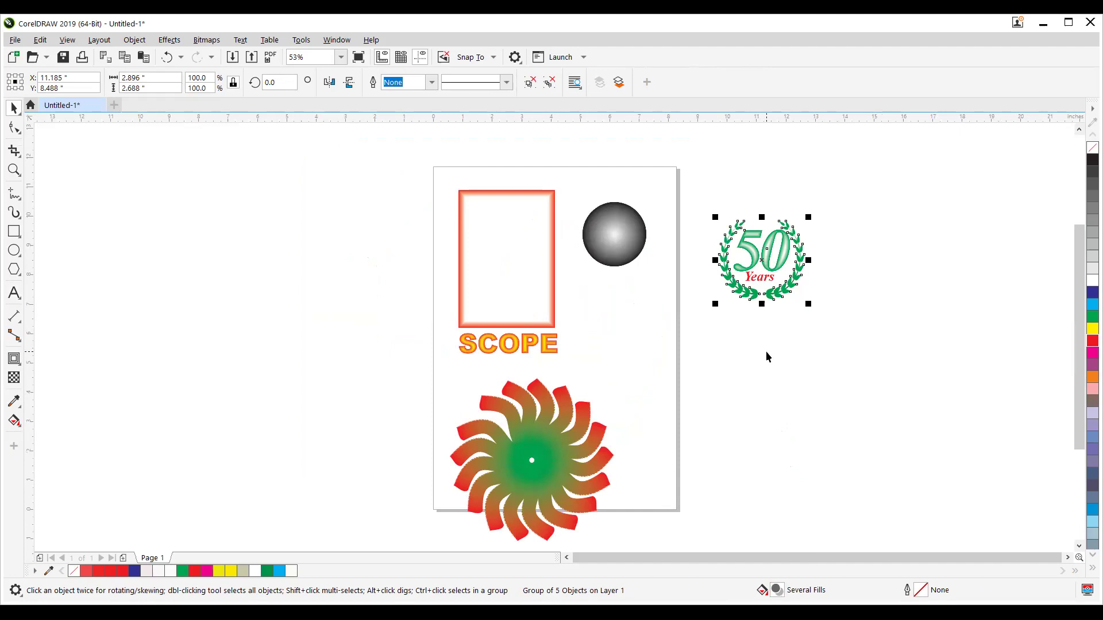
Examine the finished emblem close up and in full-screen preview, and compare it with the other artwork on the page.
{"action": "key", "text": "shift+F2"}
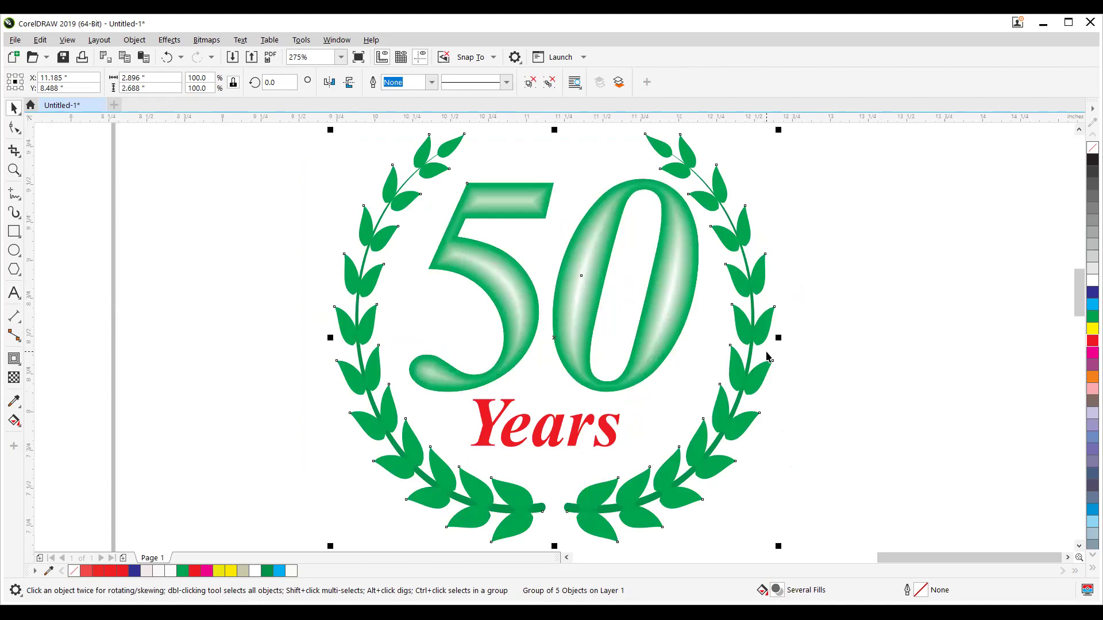
{"action": "key", "text": "F9"}
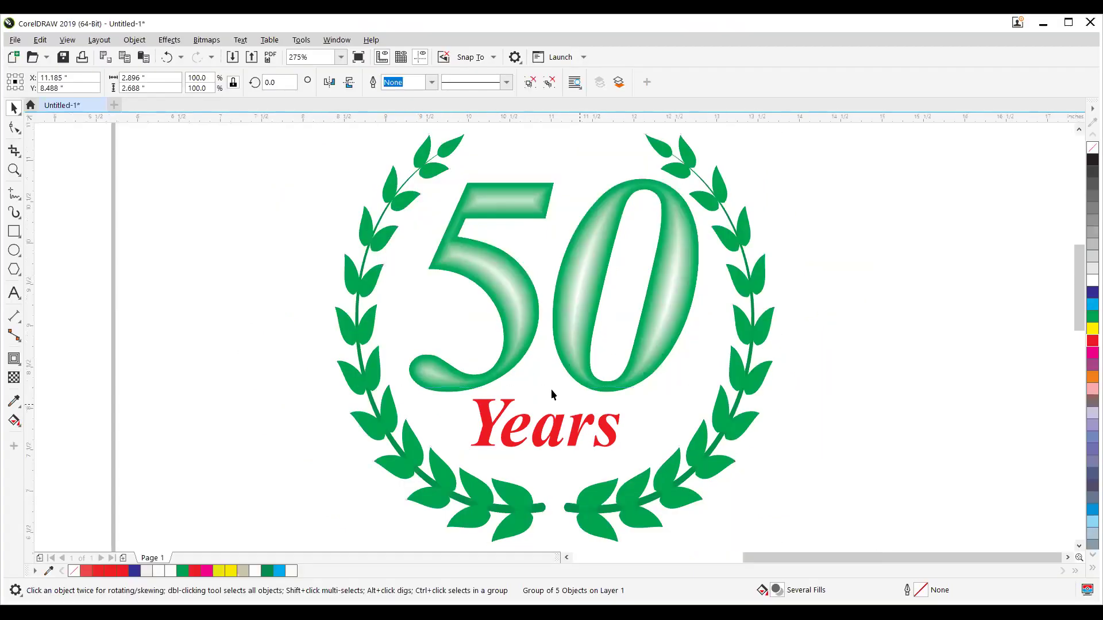
{"action": "scroll", "coordinate": [545, 380], "scroll_direction": "down", "scroll_amount": 3}
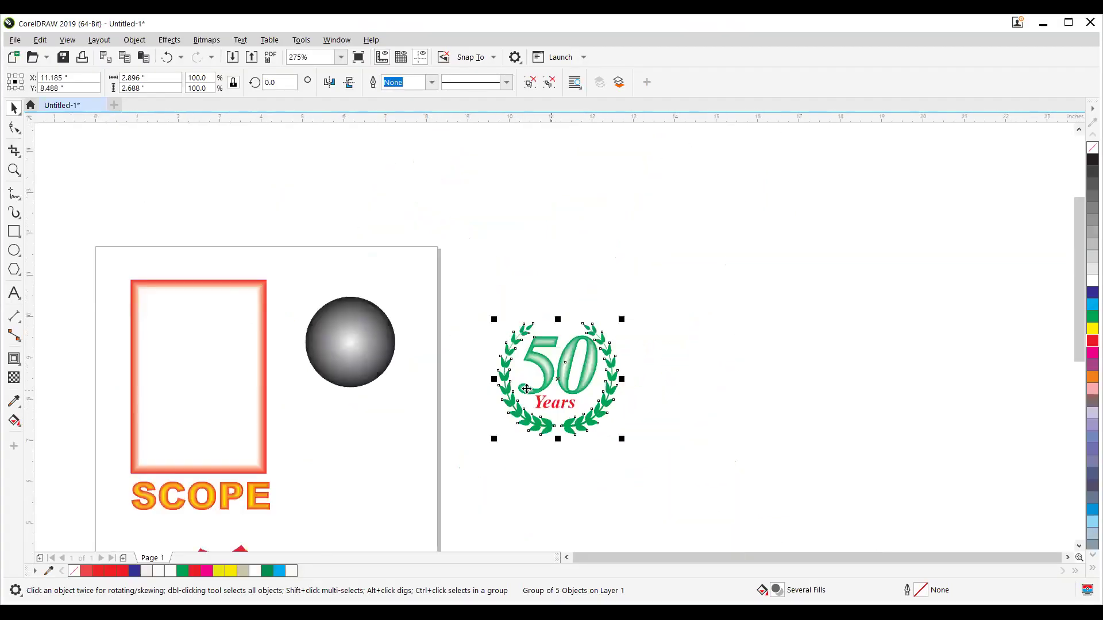
{"action": "scroll", "coordinate": [527, 389], "scroll_direction": "up", "scroll_amount": 2}
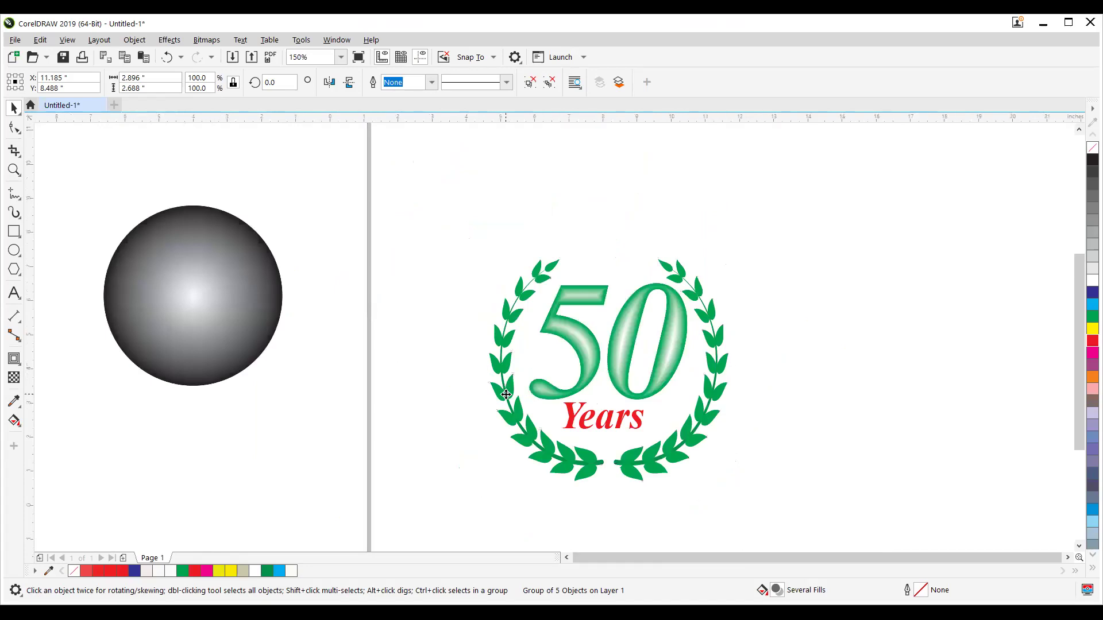
{"action": "scroll", "coordinate": [506, 394], "scroll_direction": "down", "scroll_amount": 2}
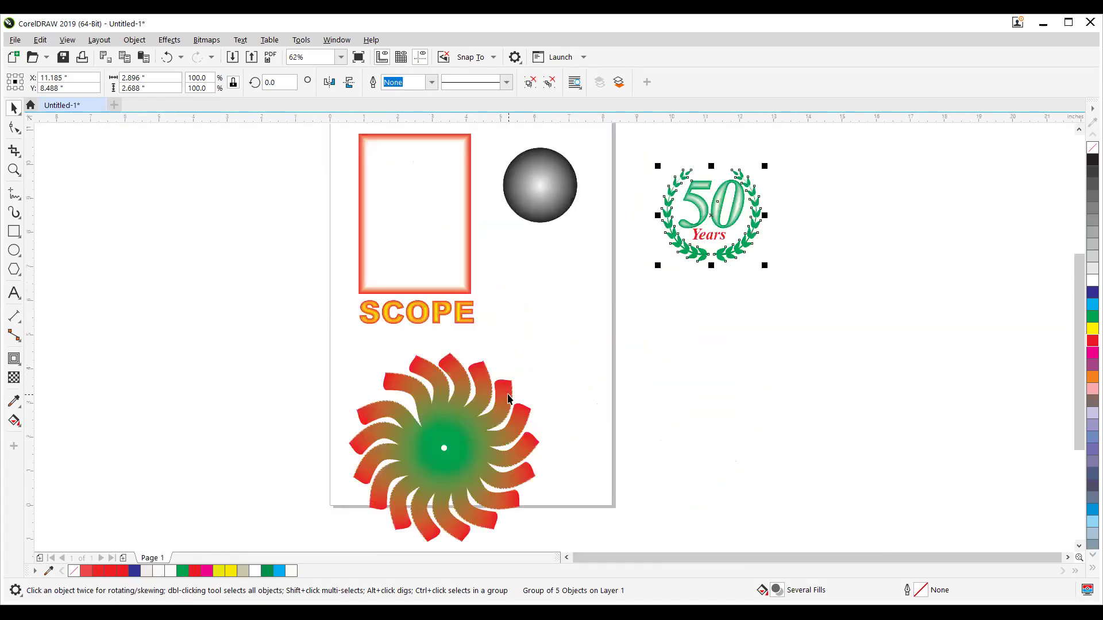